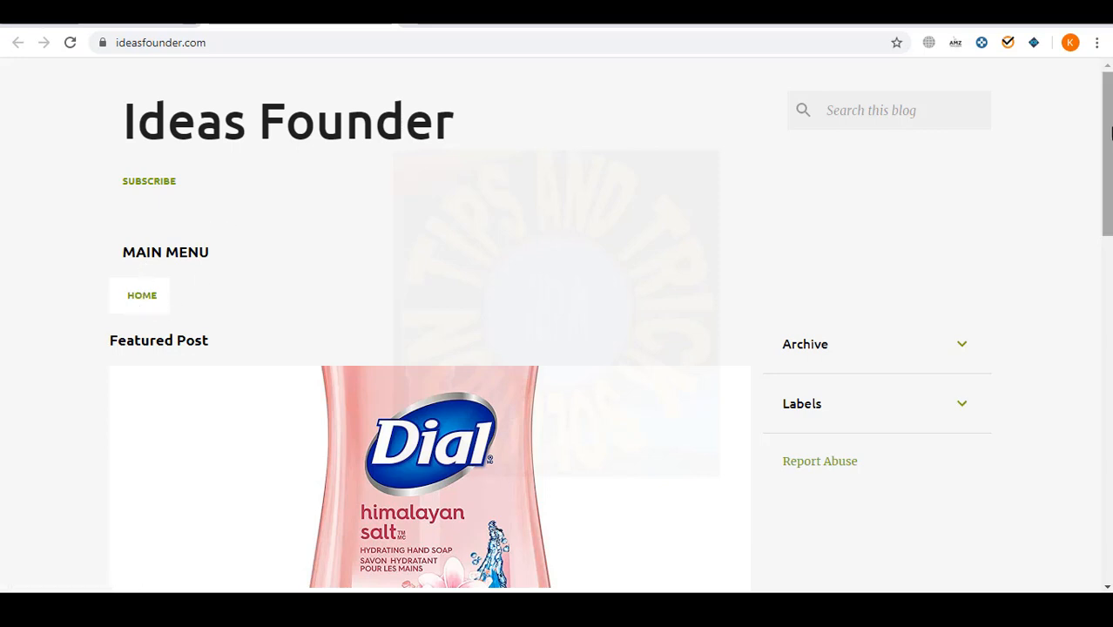
- Start a new Blogger page titled 'Shop On Amazon'
scroll(201, 303, "down", 4)
scroll(365, 253, "up", 4)
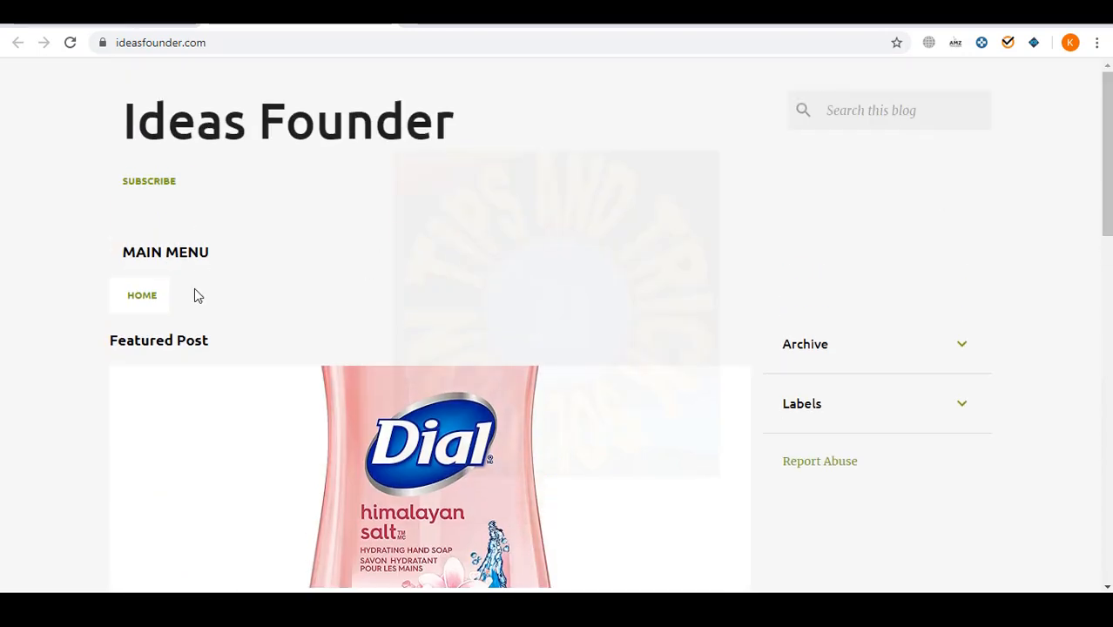
left_click(113, 15)
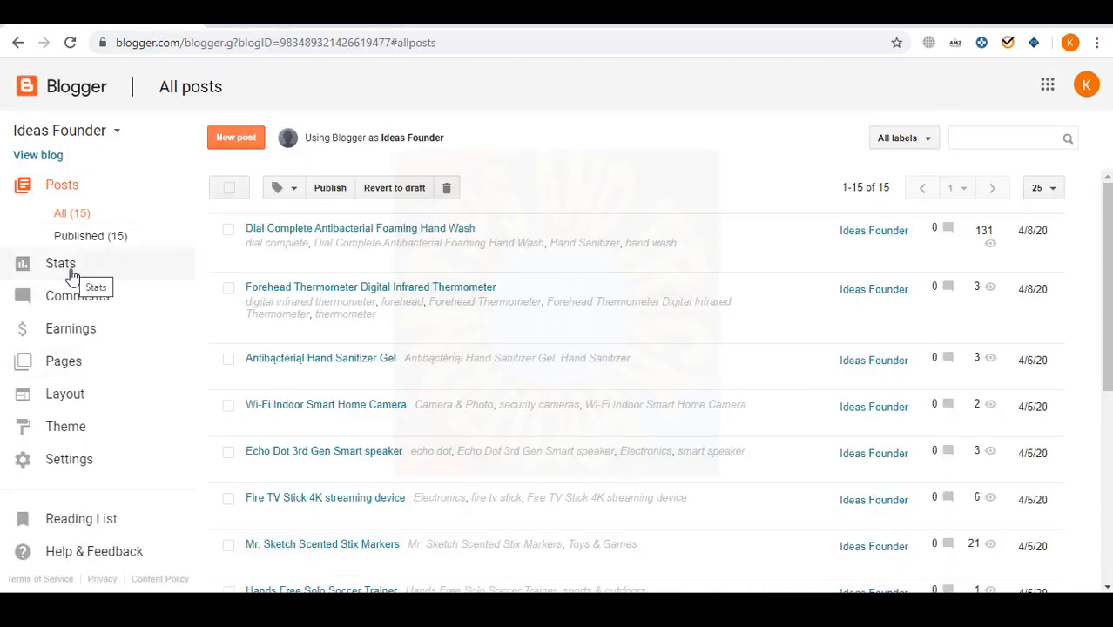
left_click(69, 361)
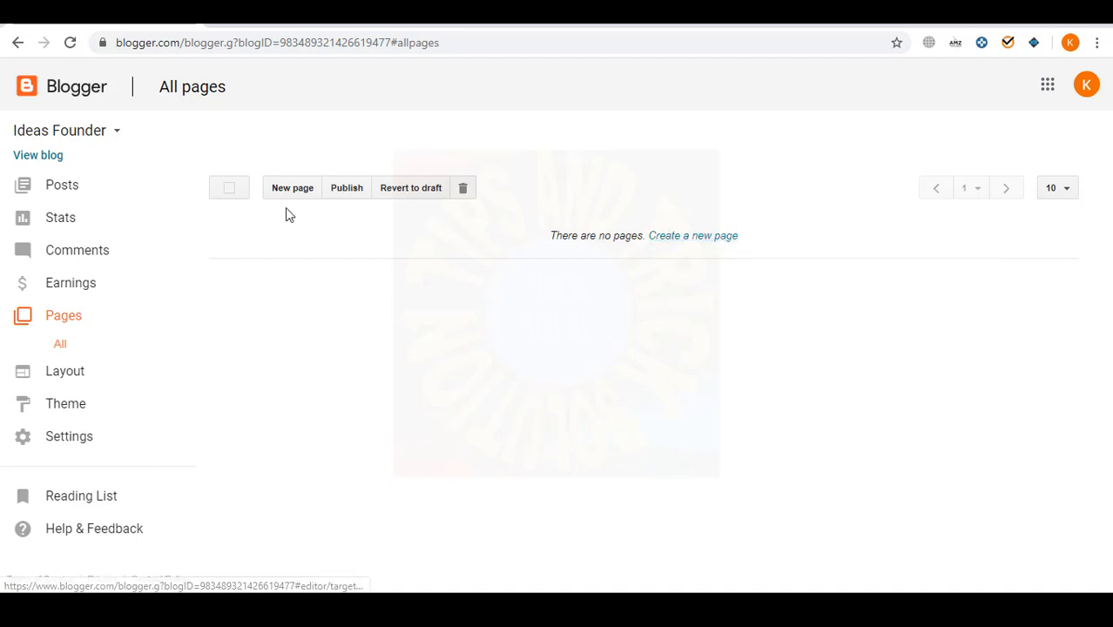
left_click(713, 236)
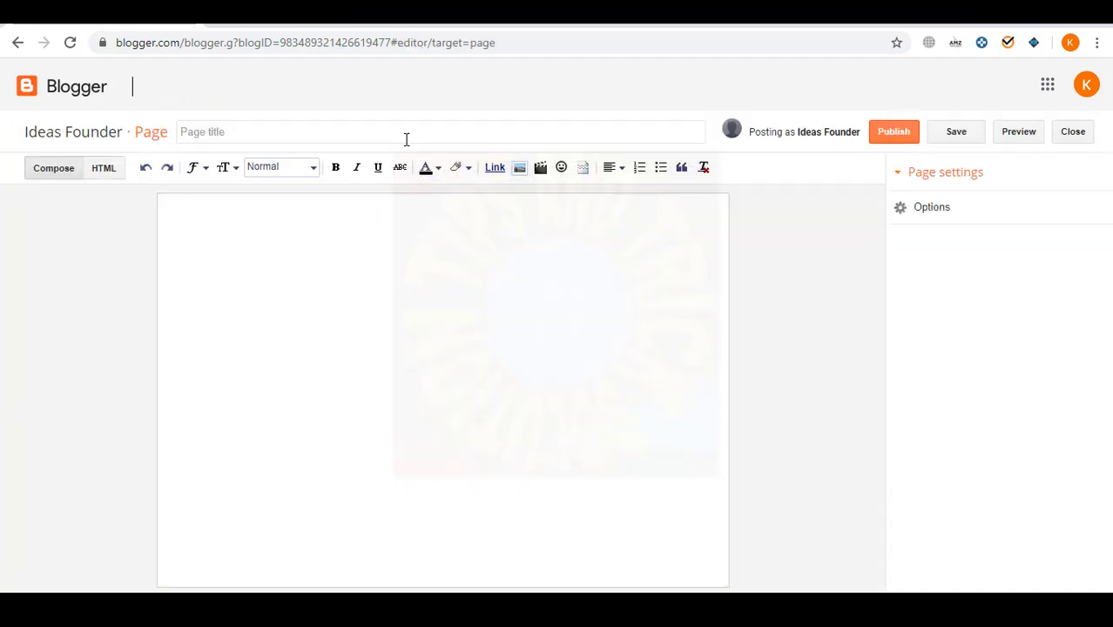
left_click(401, 130)
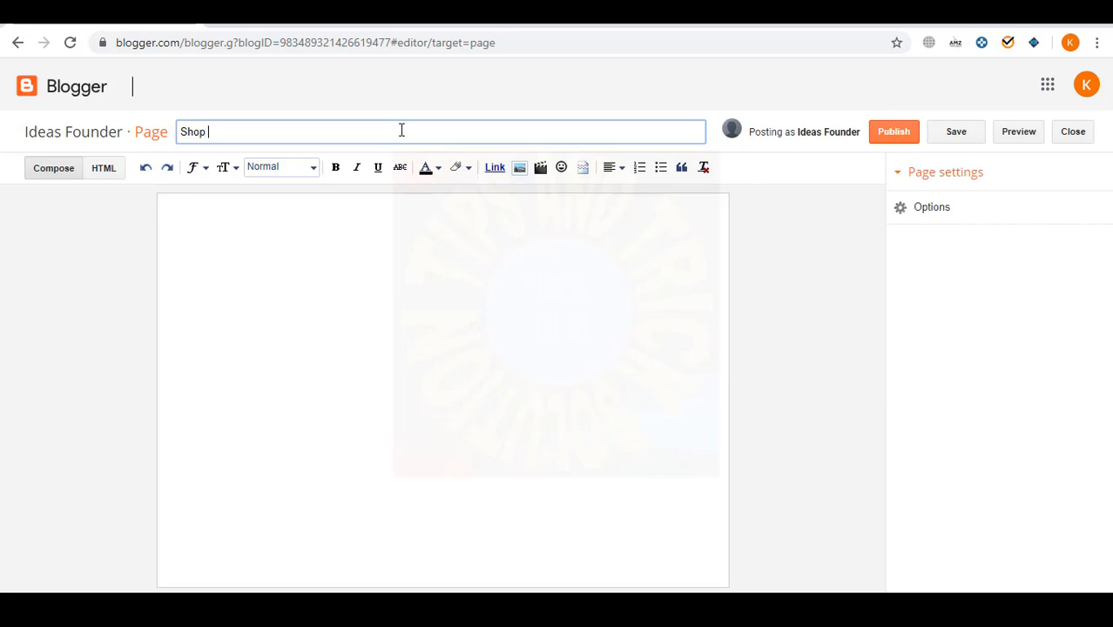
left_click(402, 238)
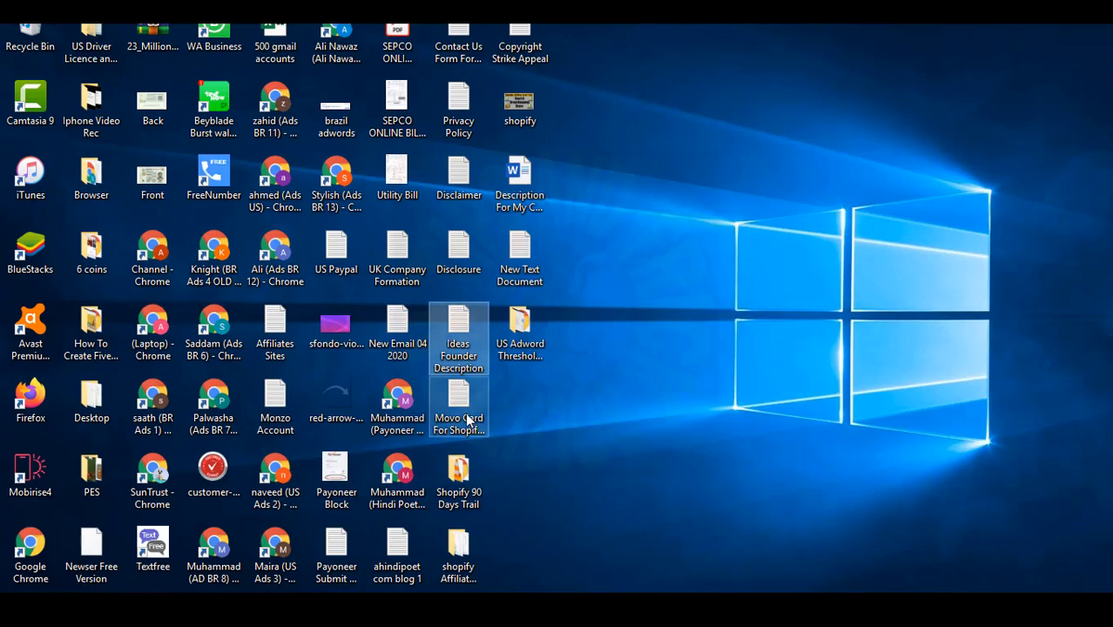
- Paste the Free delivery paragraph from the notes as the body and publish the page
key("Return")
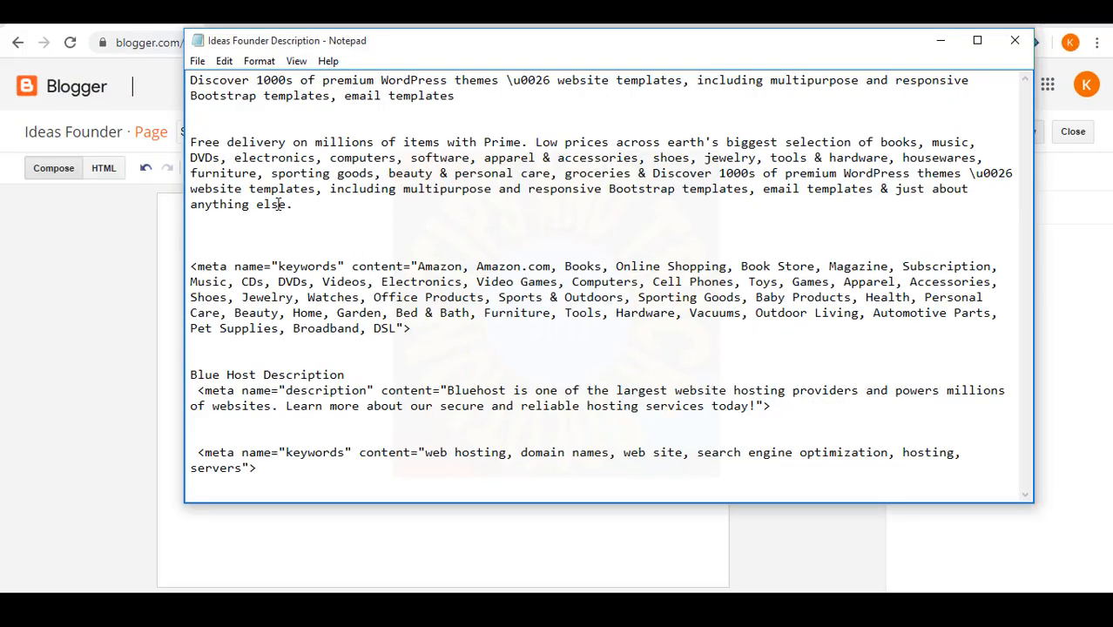
left_click_drag(293, 205, 178, 147)
key("ctrl+c")
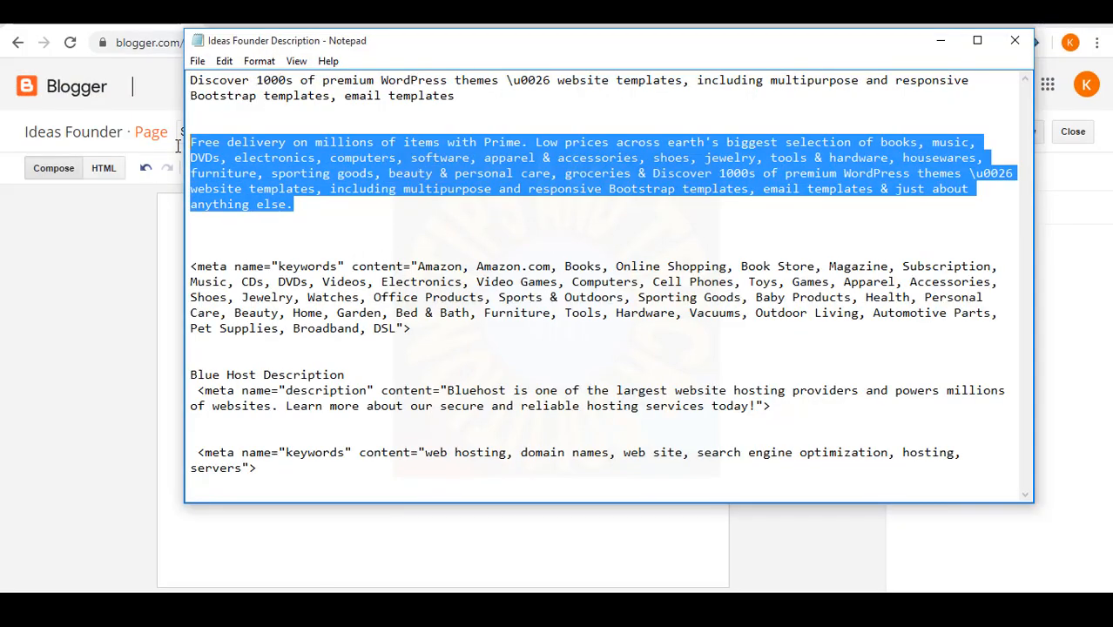
key("alt+Tab")
key("ctrl+v")
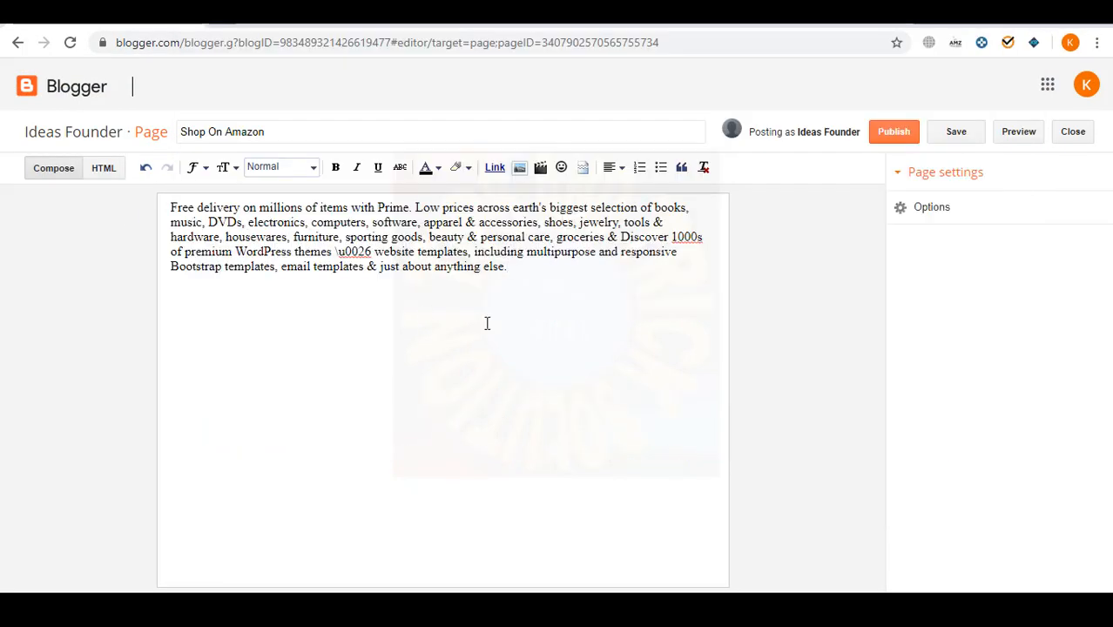
left_click(893, 132)
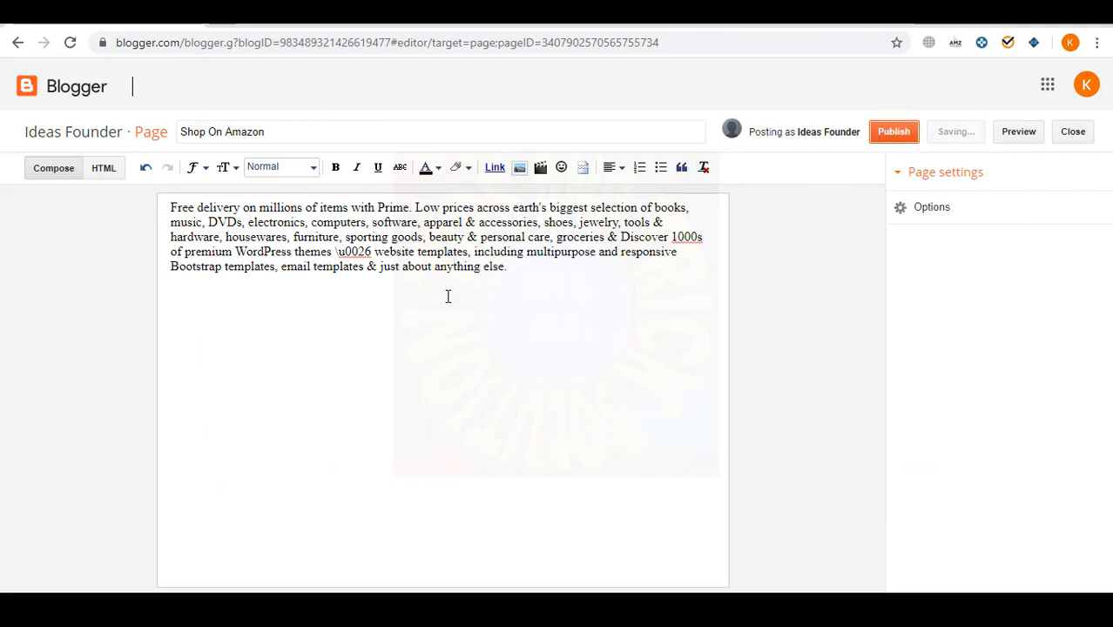
left_click(296, 189)
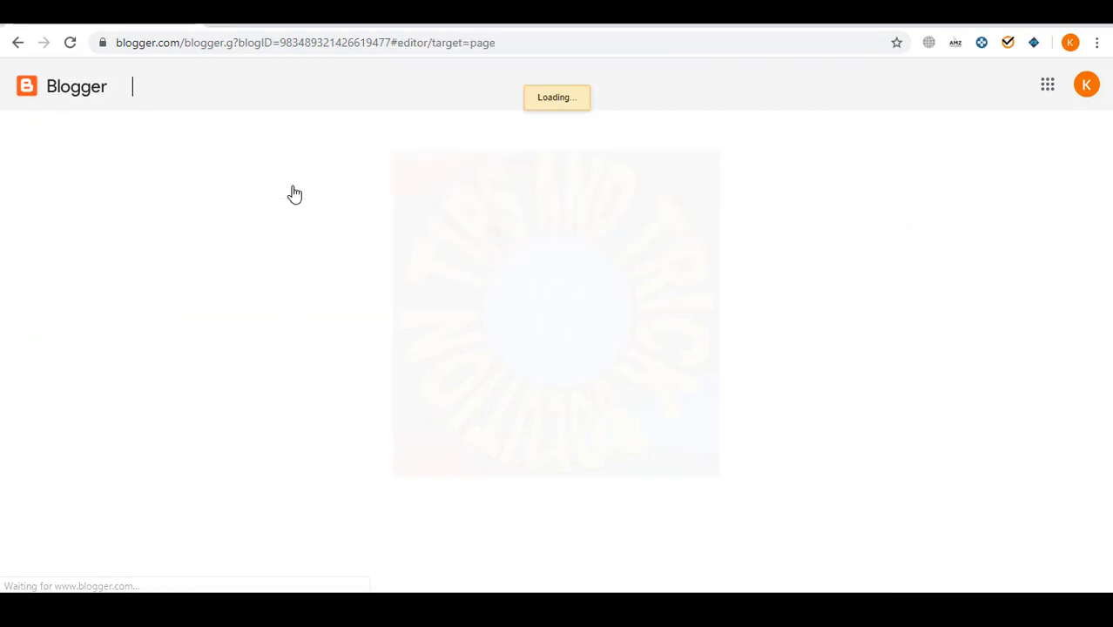
- Give the second new page the title 'Blue Host'
key("alt+Tab")
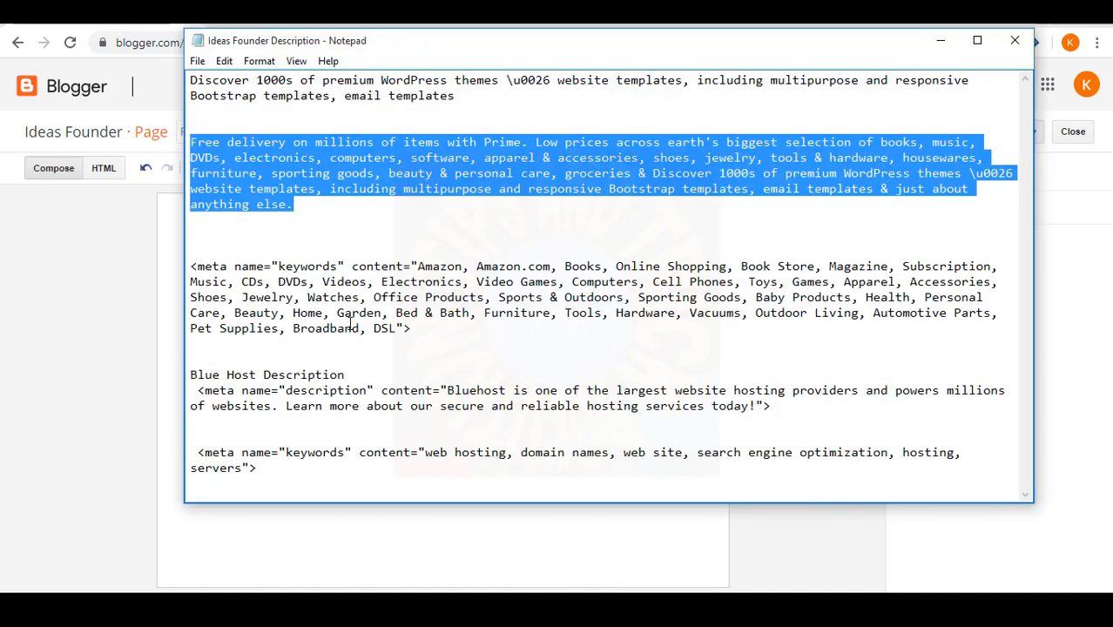
left_click(353, 192)
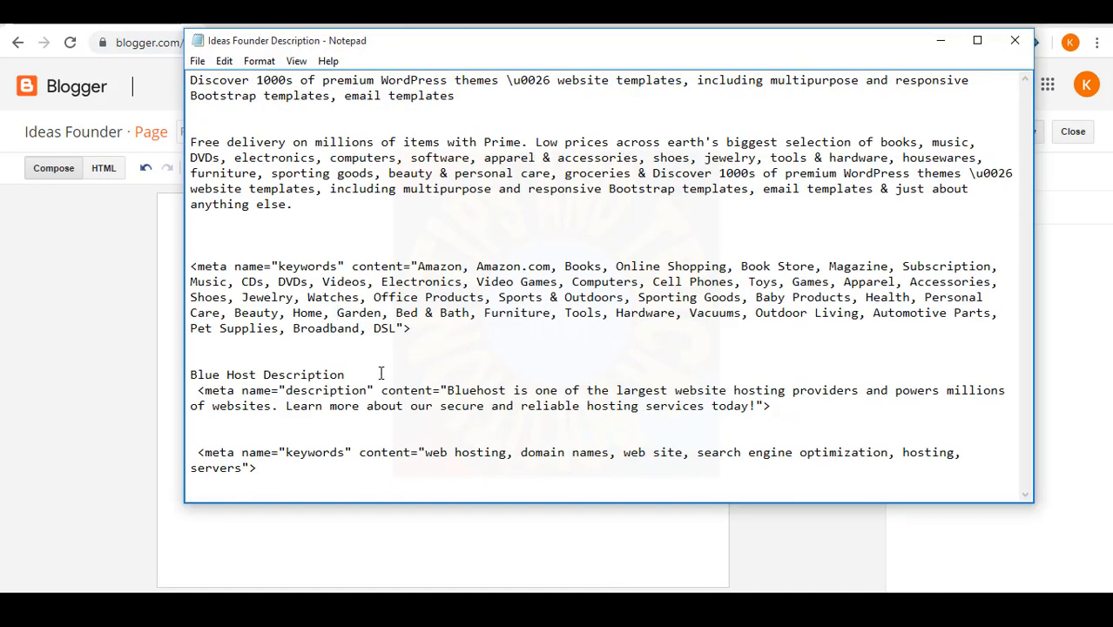
key("alt+Tab")
left_click(342, 133)
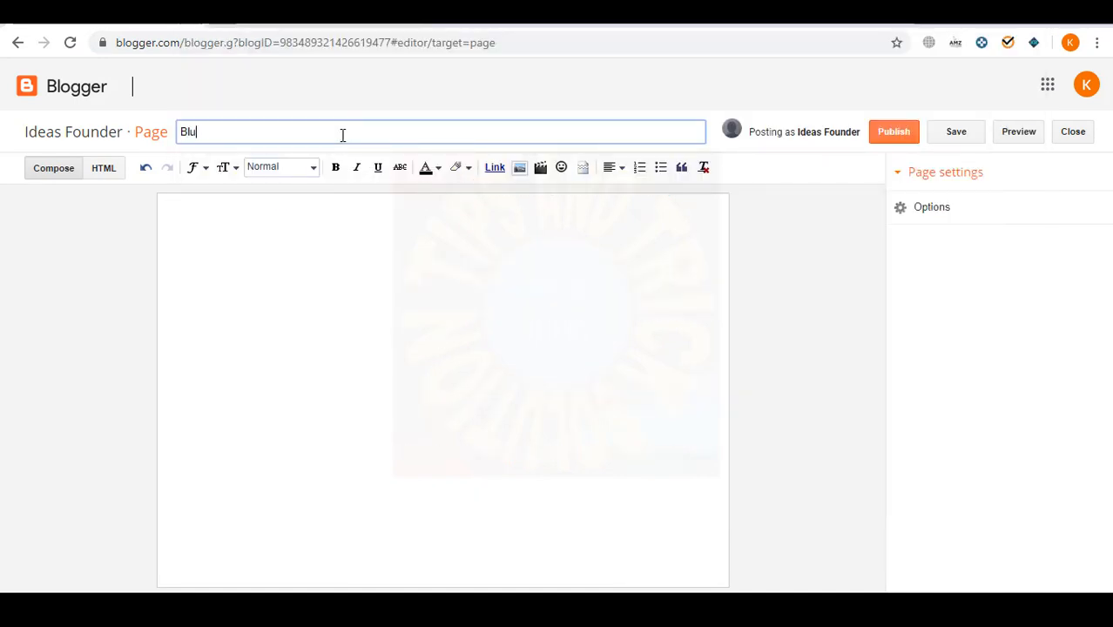
- Copy the Bluehost hosting description sentence from the notes into the page body
key("alt+Tab")
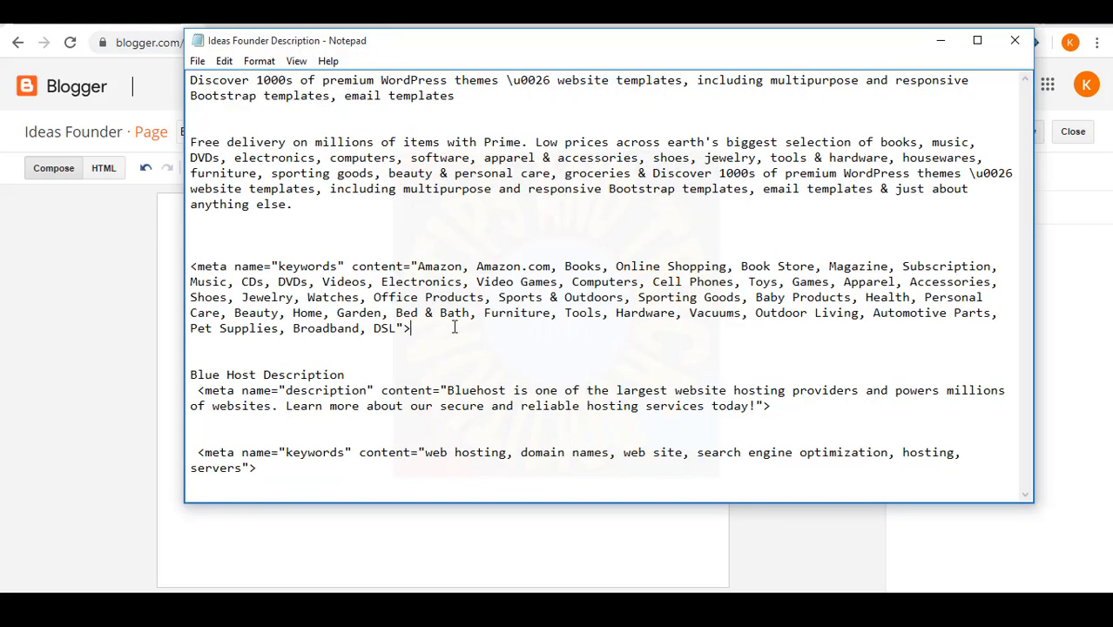
left_click(299, 406)
left_click_drag(446, 392, 750, 409)
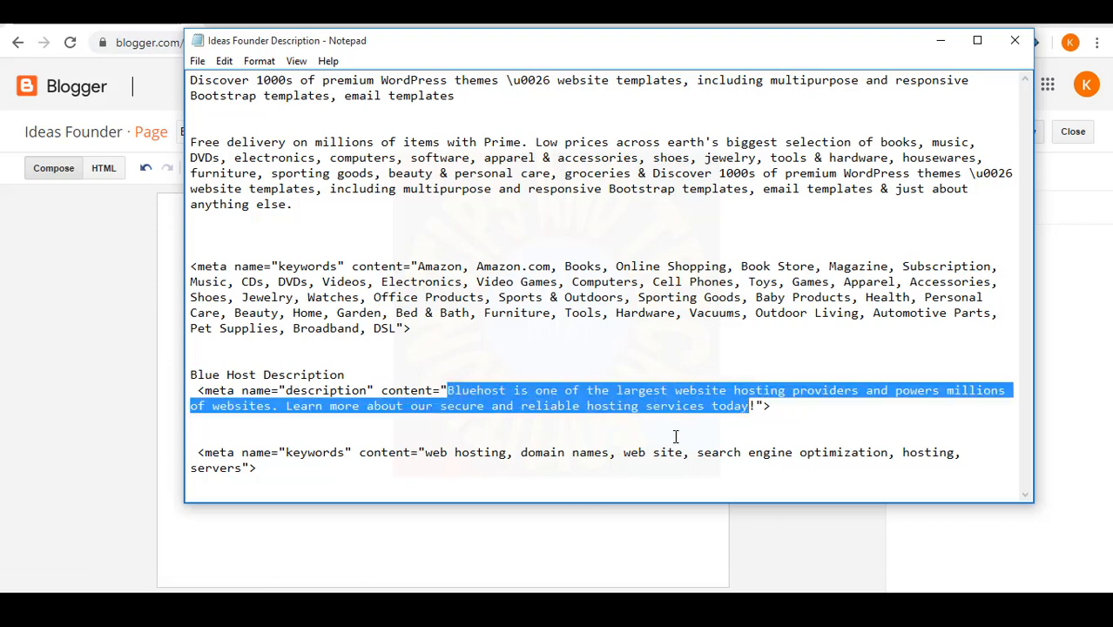
key("ctrl+c")
key("alt+Tab")
left_click(407, 395)
key("ctrl+v")
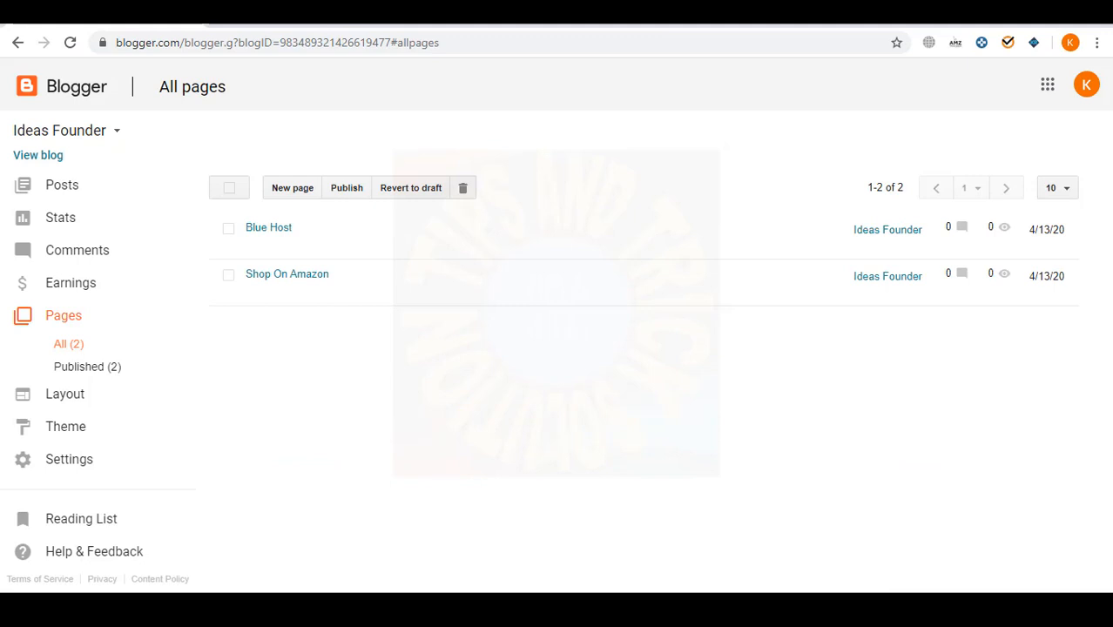
key("alt+Tab")
left_click(568, 359)
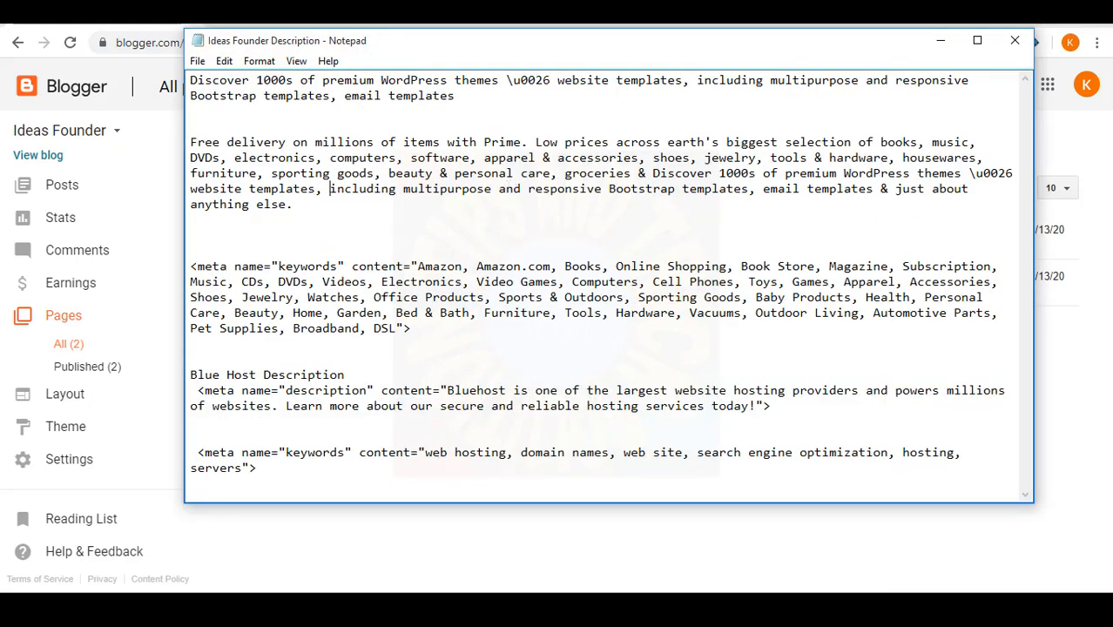
- Start a third new page titled 'Wordpress Thems & Plugins'
key("alt+Tab")
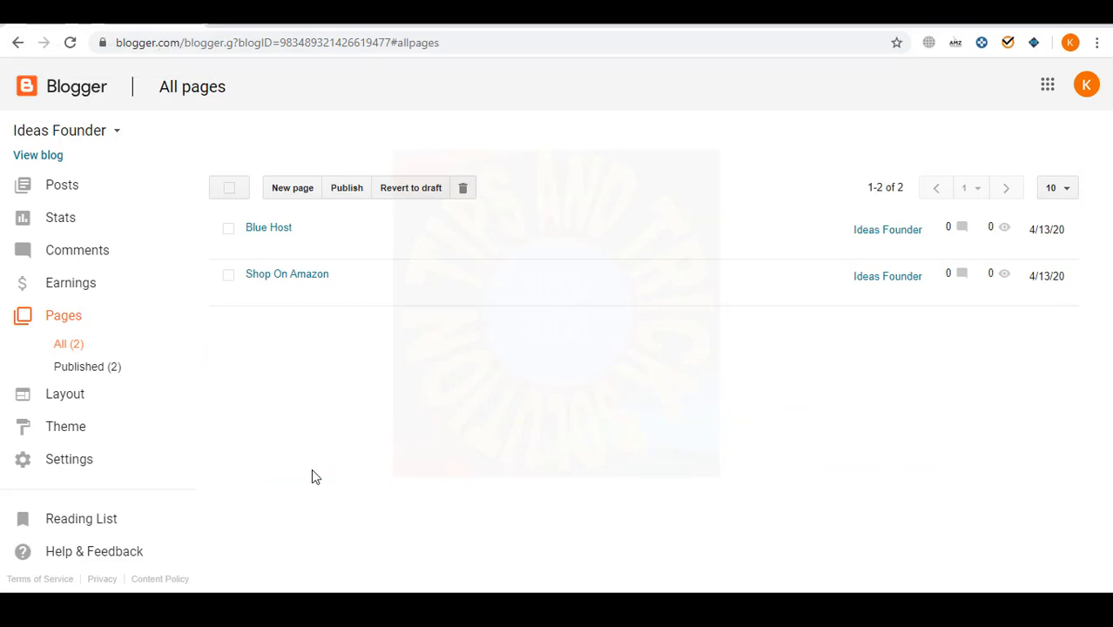
right_click(285, 190)
left_click(223, 316)
left_click(282, 191)
left_click(348, 135)
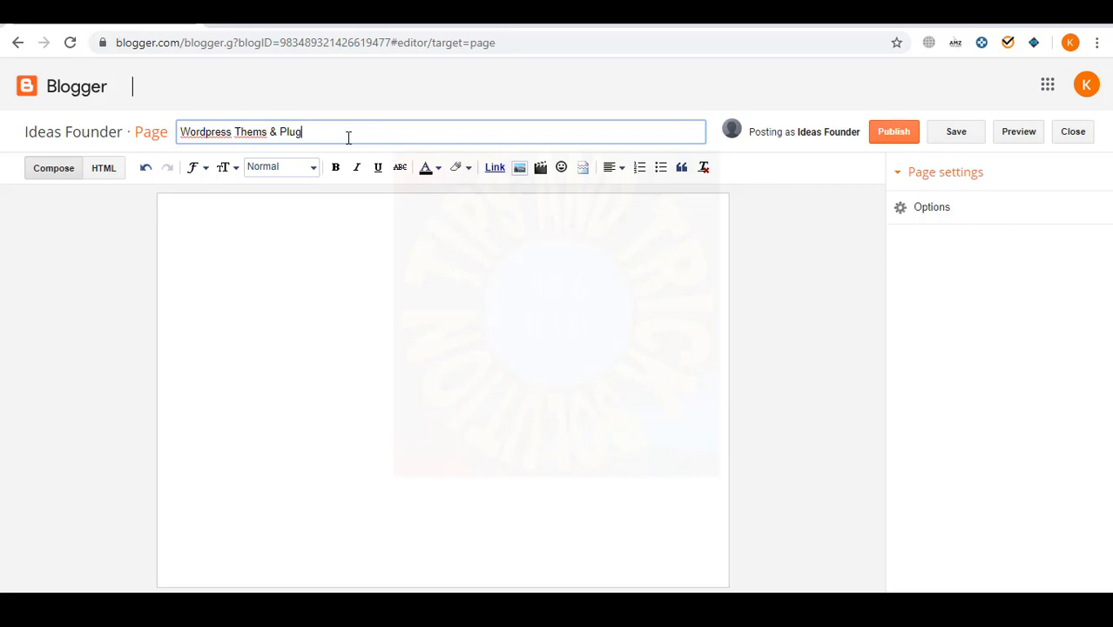
- Paste the Discover themes paragraph, append ', Plugins, Best Wordpress Plugins', and publish
key("alt+Tab")
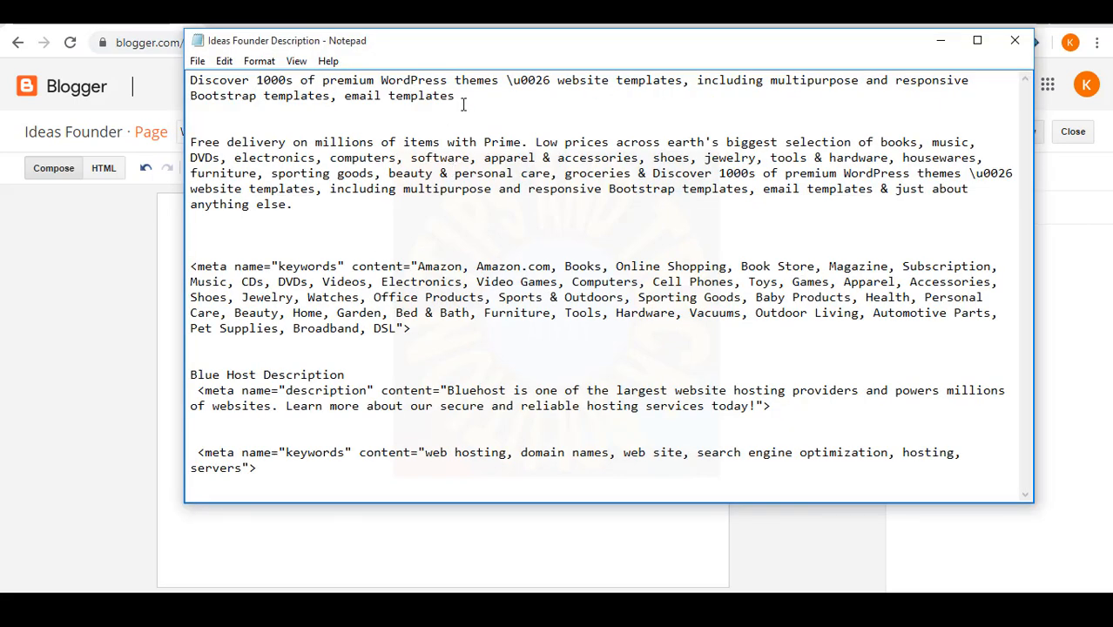
left_click(191, 78, "shift")
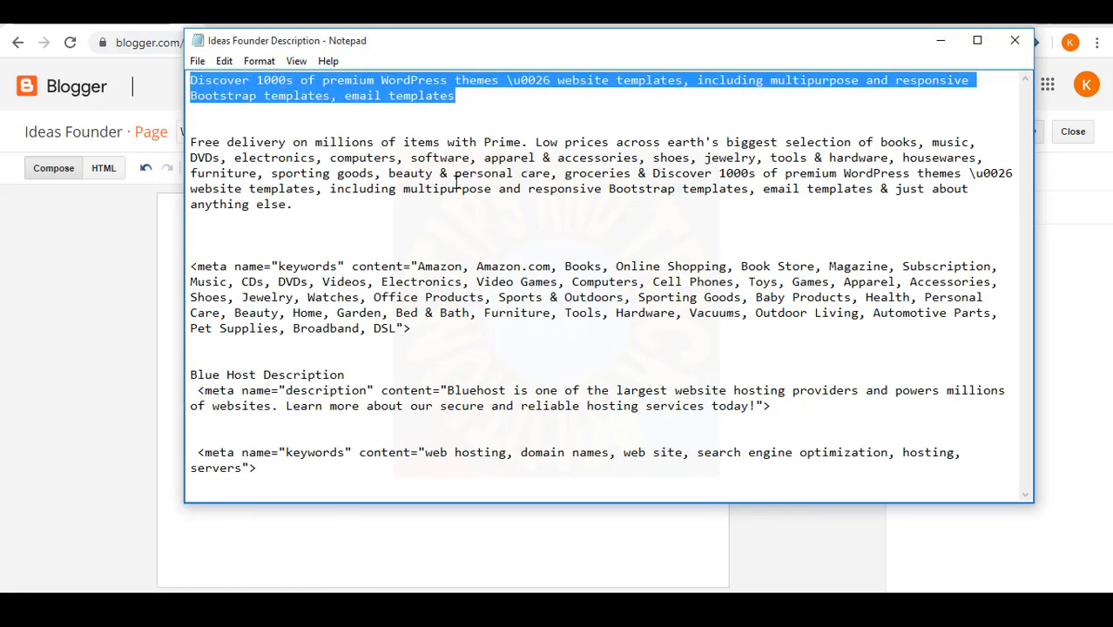
key("ctrl+c")
key("alt+Tab")
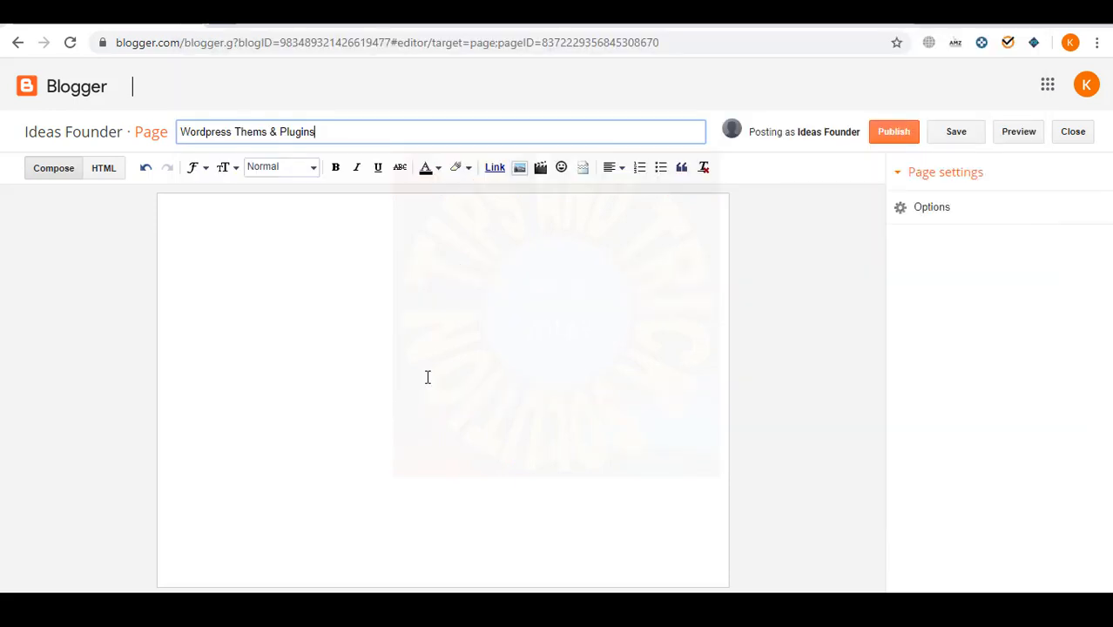
key("ctrl+v")
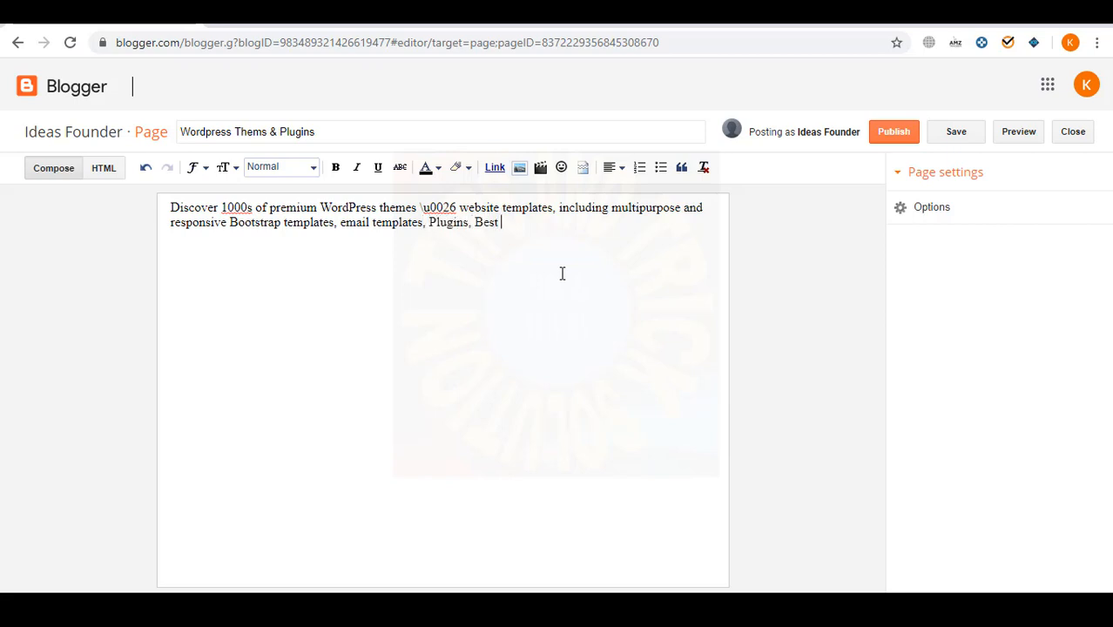
type("Plugins")
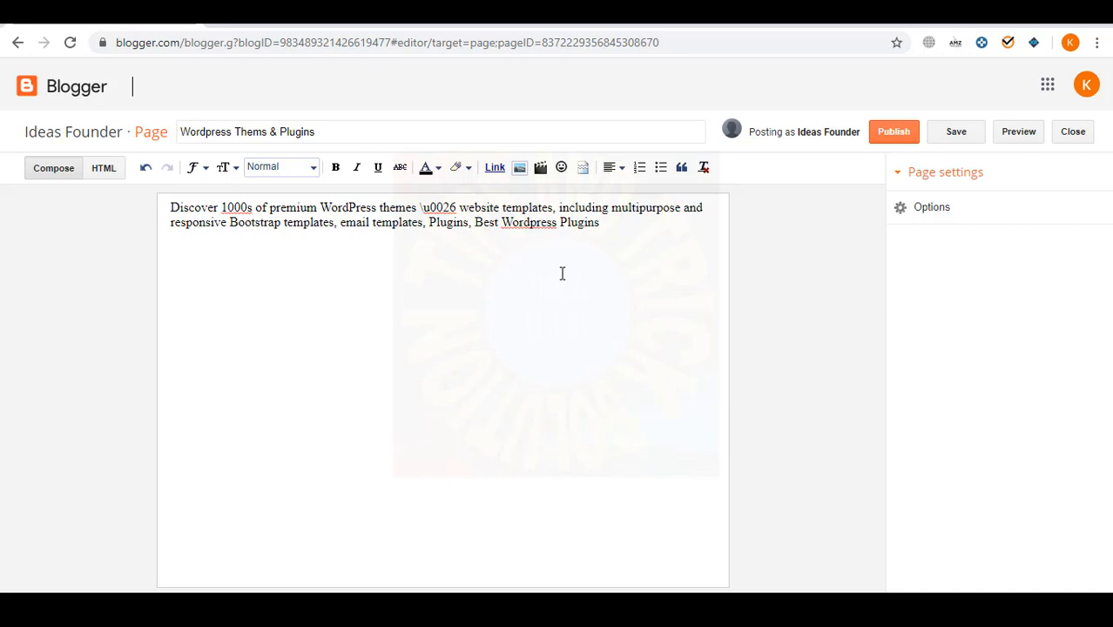
left_click(893, 135)
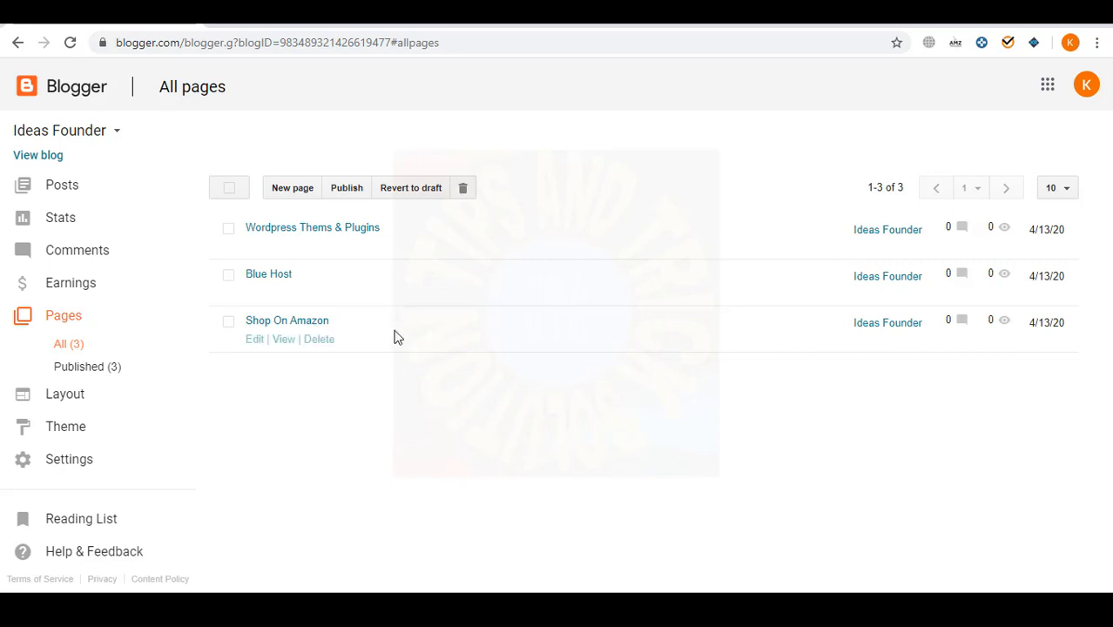
- Preview the live Ideas Founder blog, then bring up the description notes
left_click(296, 14)
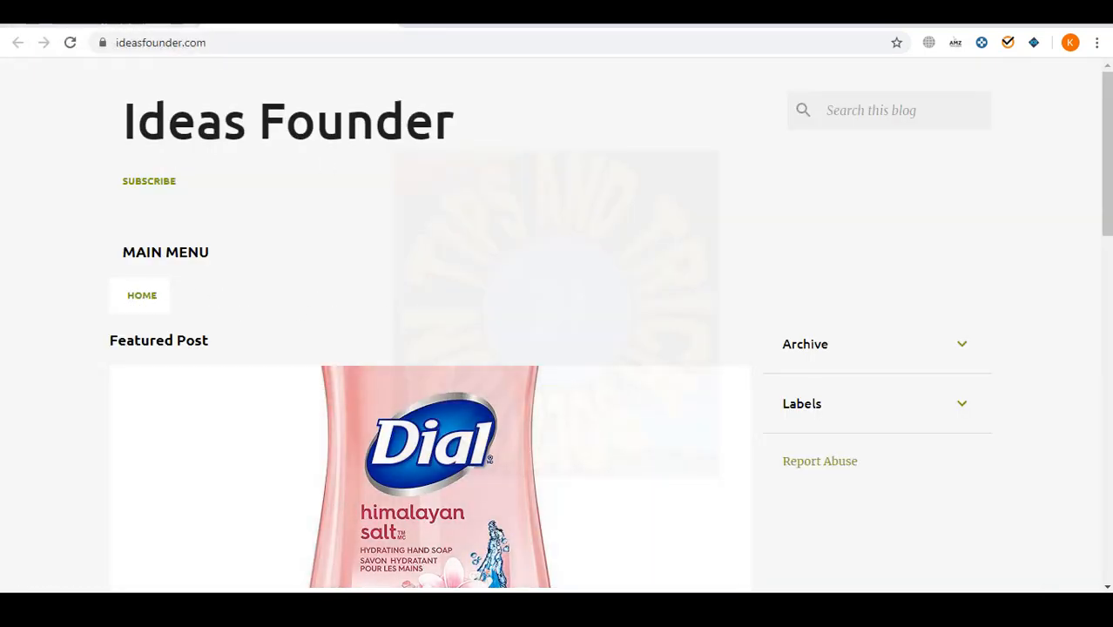
left_click(115, 14)
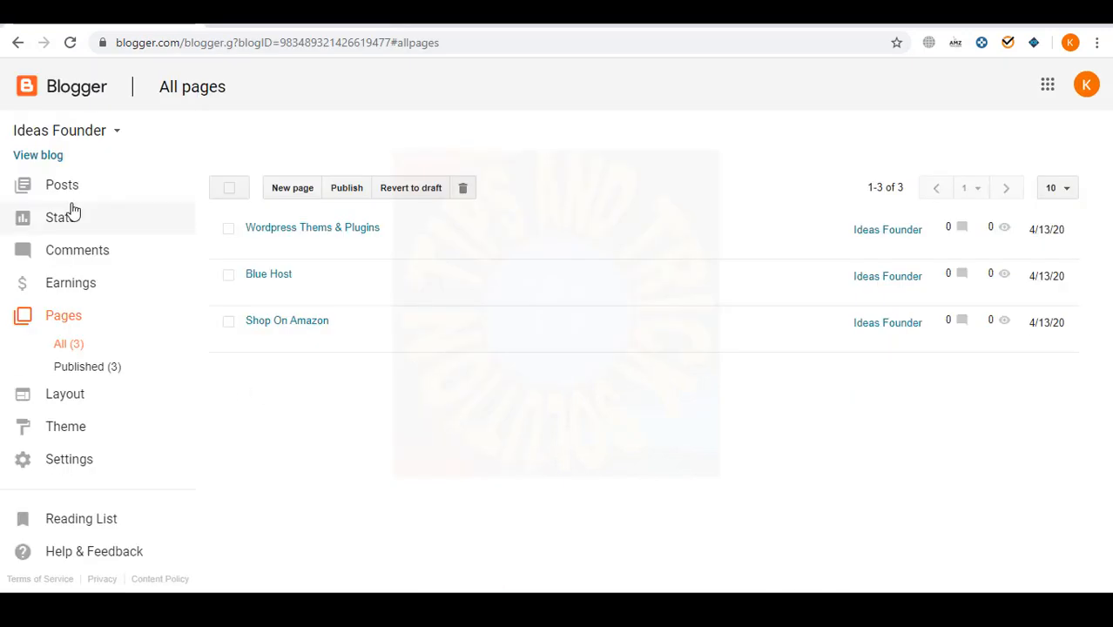
left_click(599, 609)
left_click(394, 263)
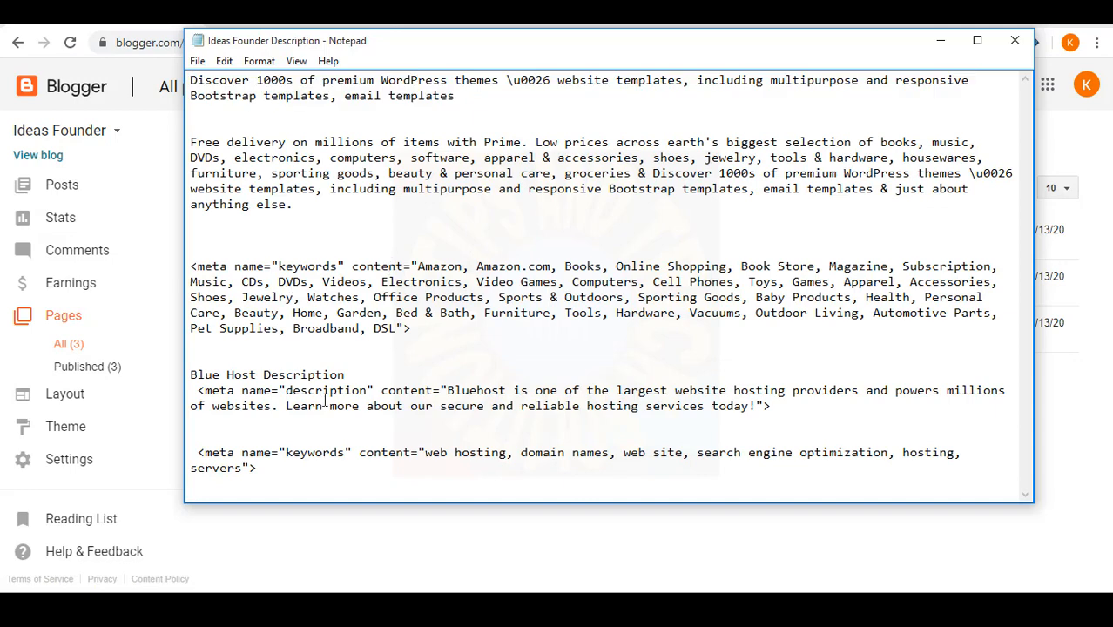
- Look over the keywords, Free delivery and Discover passages, then return to Blogger's pages list
left_click_drag(451, 331, 192, 252)
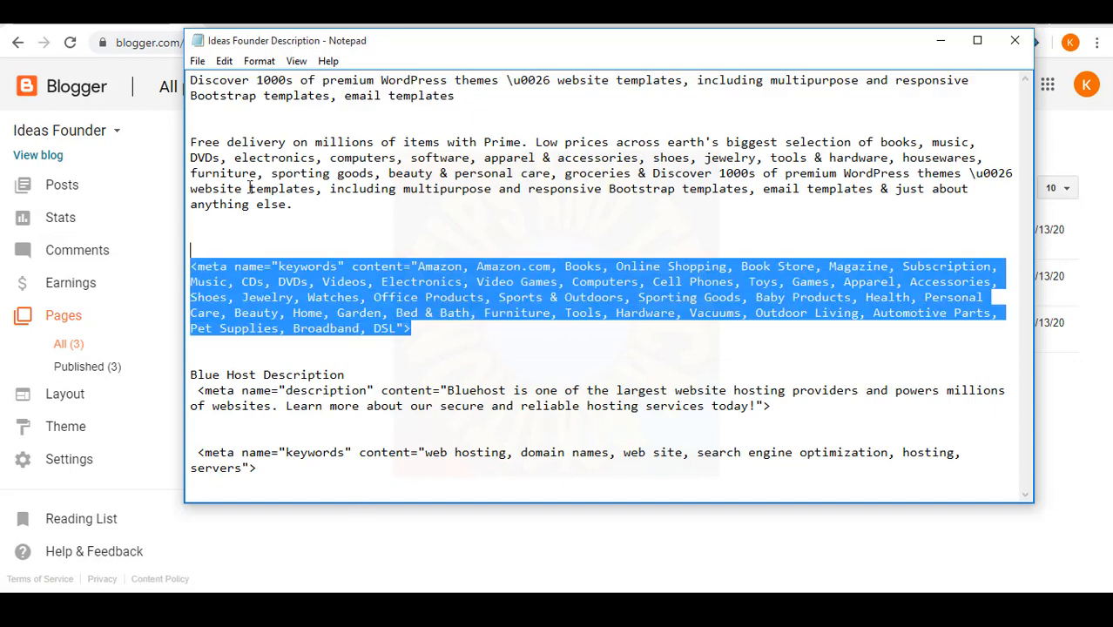
left_click_drag(300, 206, 181, 145)
left_click(349, 122)
left_click_drag(483, 102, 198, 80)
left_click(335, 167)
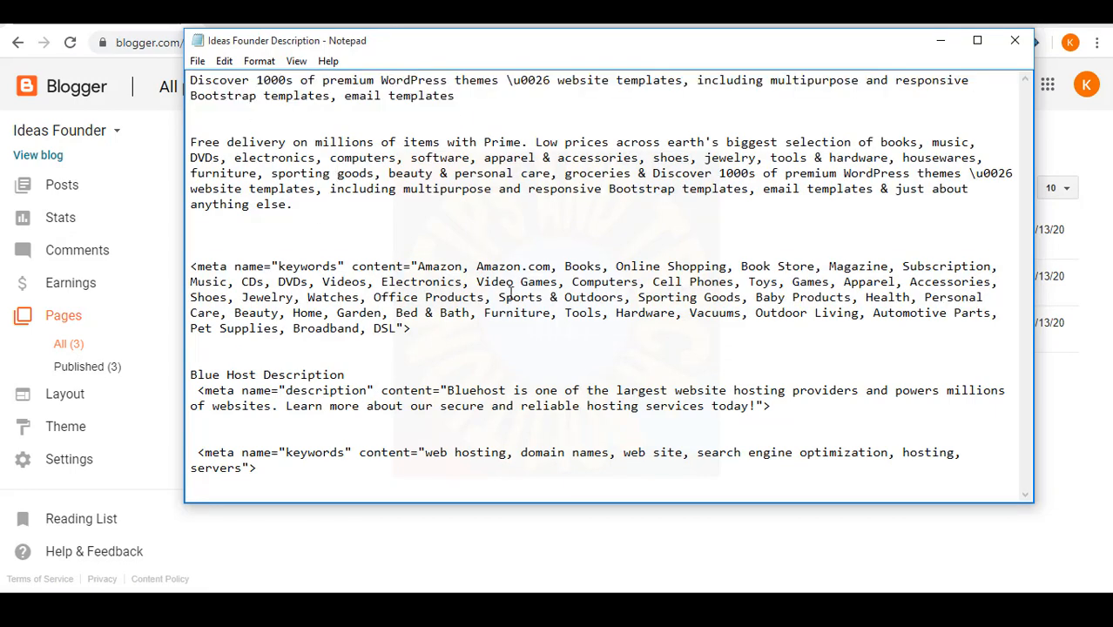
left_click_drag(448, 334, 188, 268)
left_click(345, 328)
left_click(144, 23)
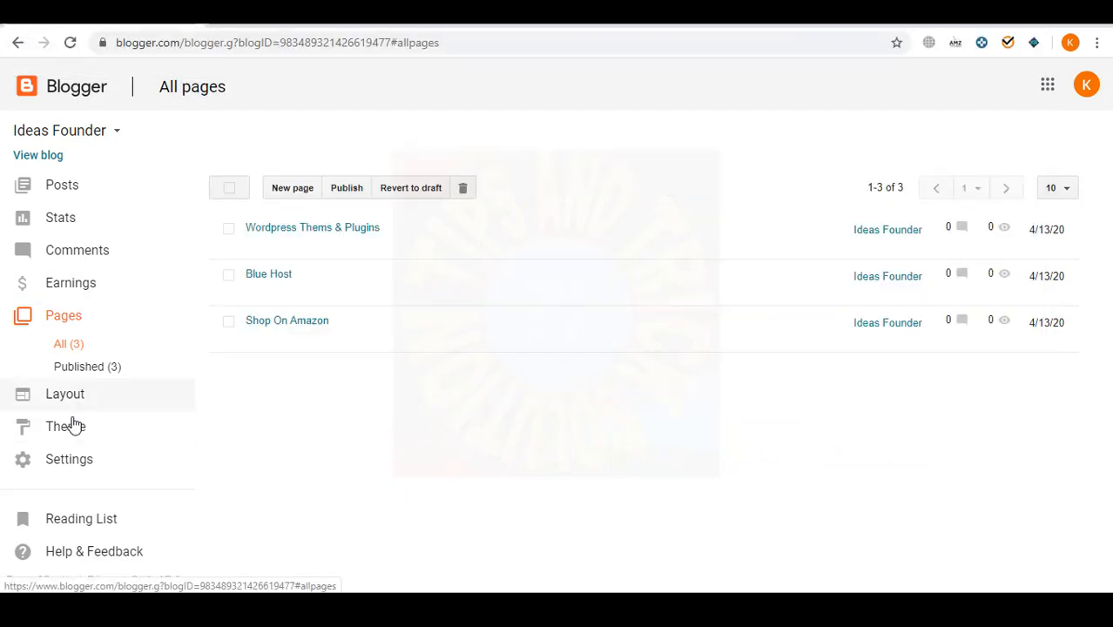
- Open the Layout and edit the MAIN MENU Page List gadget
left_click(56, 397)
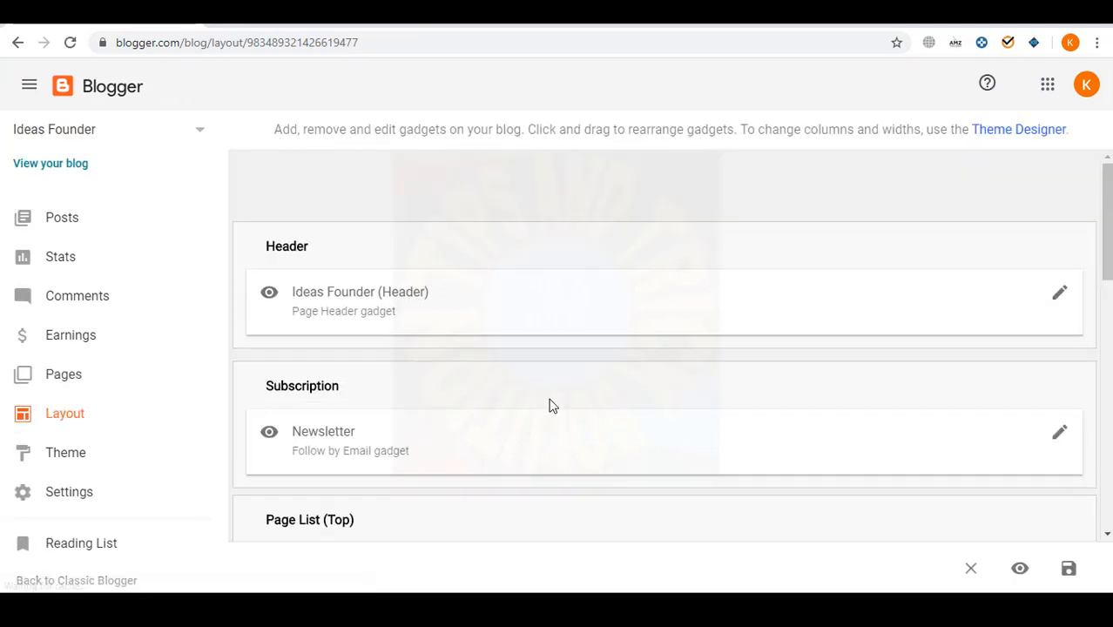
scroll(681, 452, "down", 3)
left_click(1058, 321)
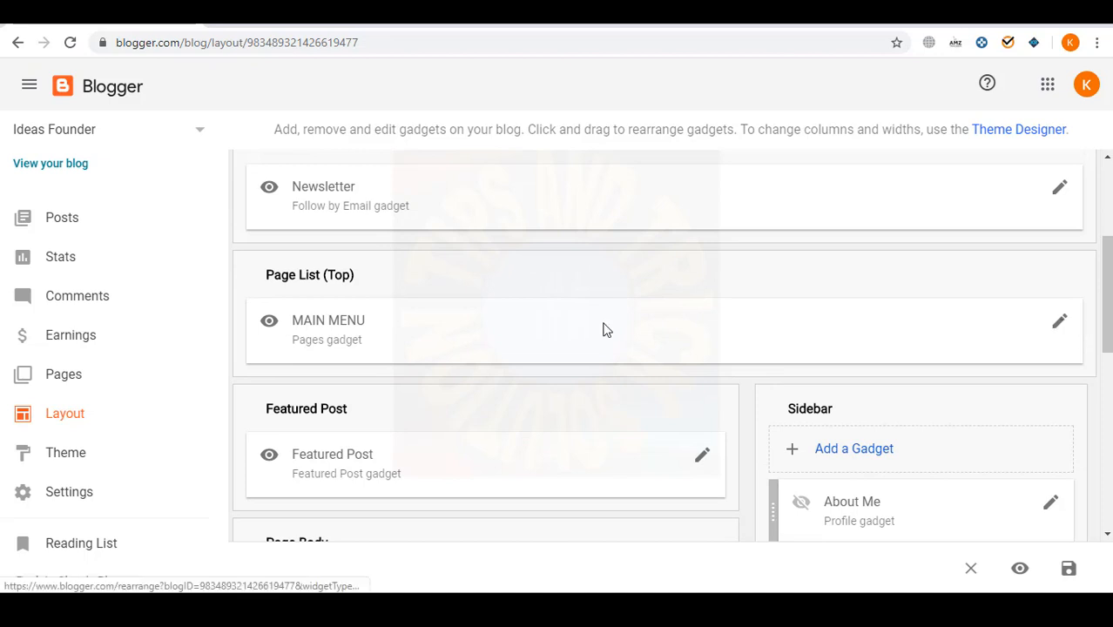
left_click_drag(370, 37, 674, 43)
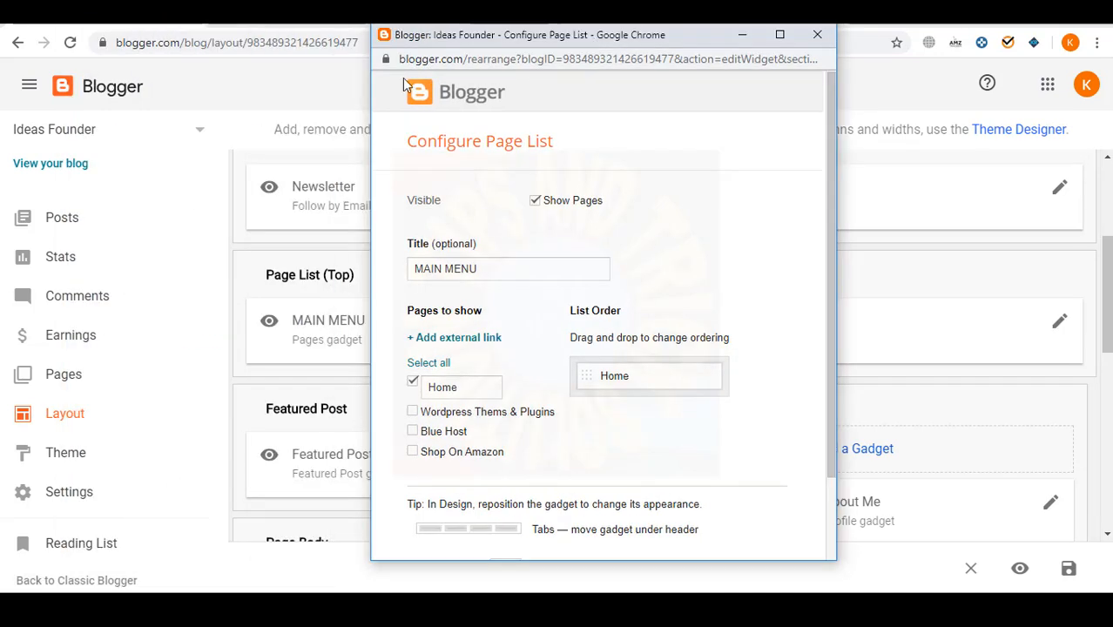
- Copy the live Shop On Amazon page's web address
left_click(104, 94)
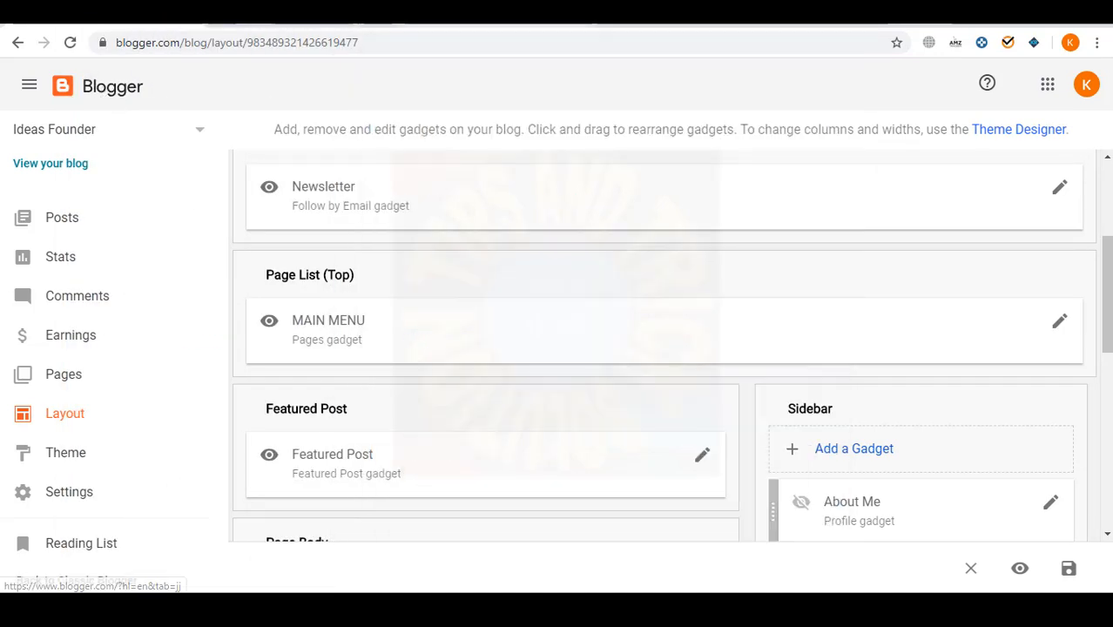
key("alt+Tab")
key("alt+Tab")
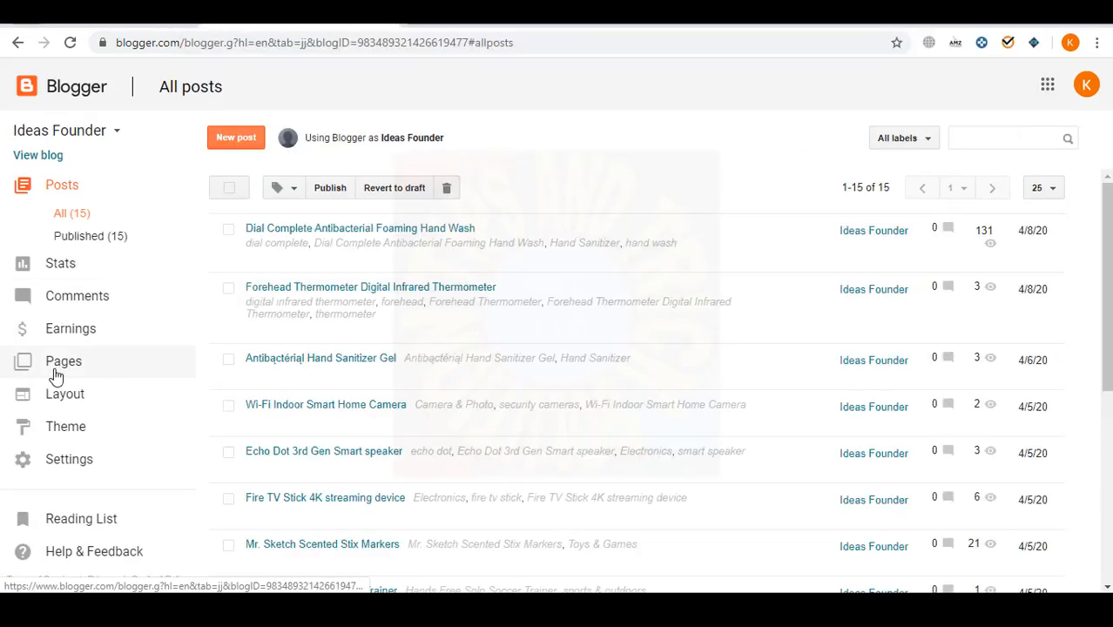
left_click(54, 364)
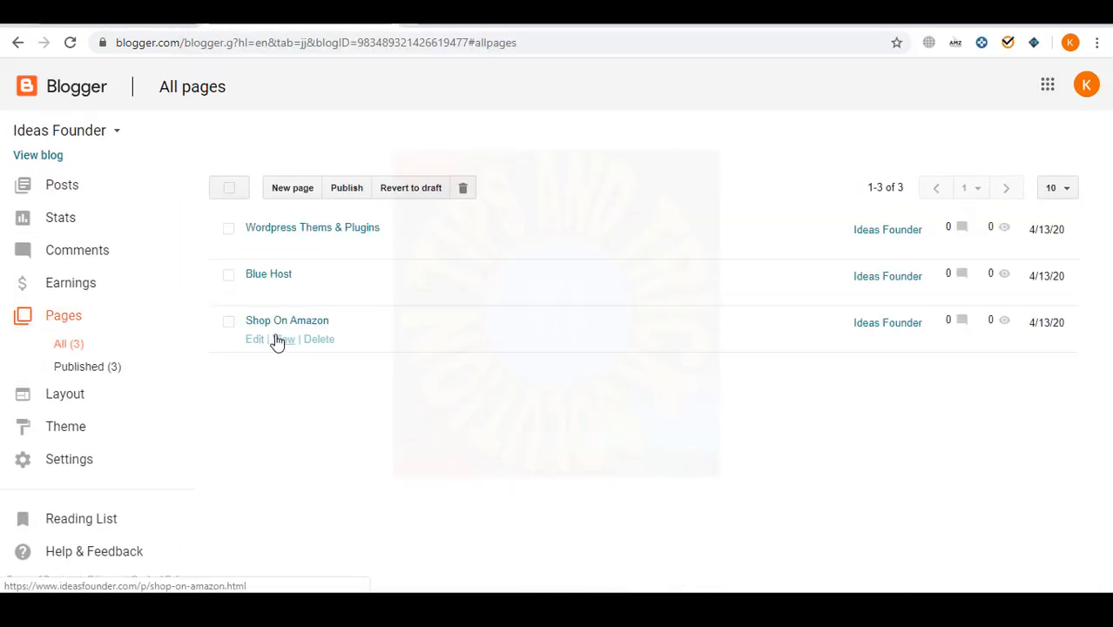
left_click(280, 338)
key("alt+Tab")
key("alt+Tab")
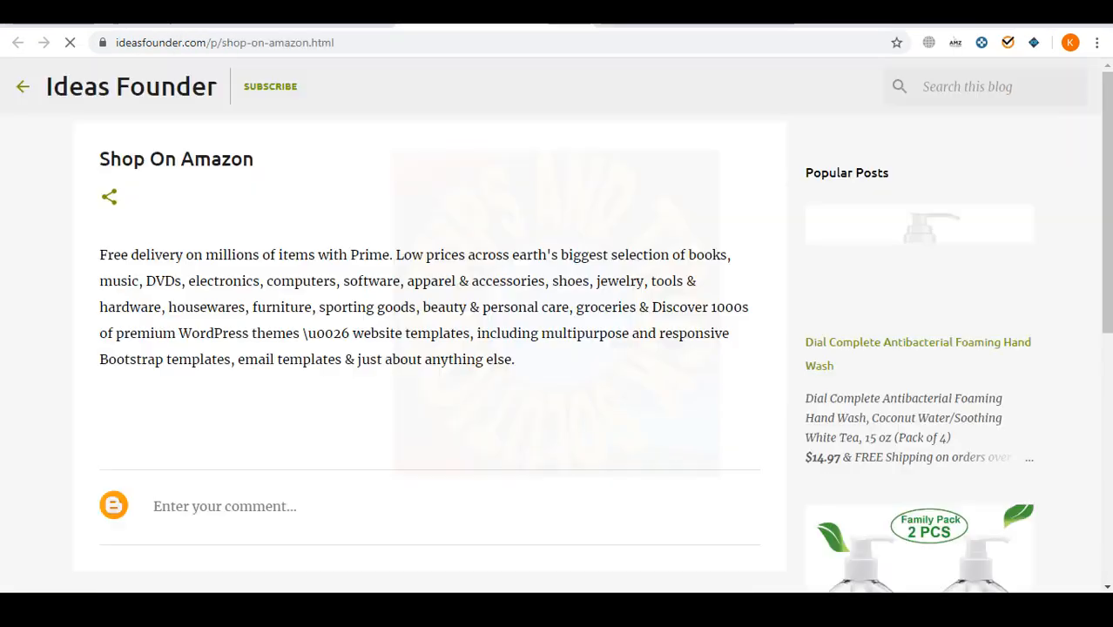
left_click(336, 42)
right_click(246, 47)
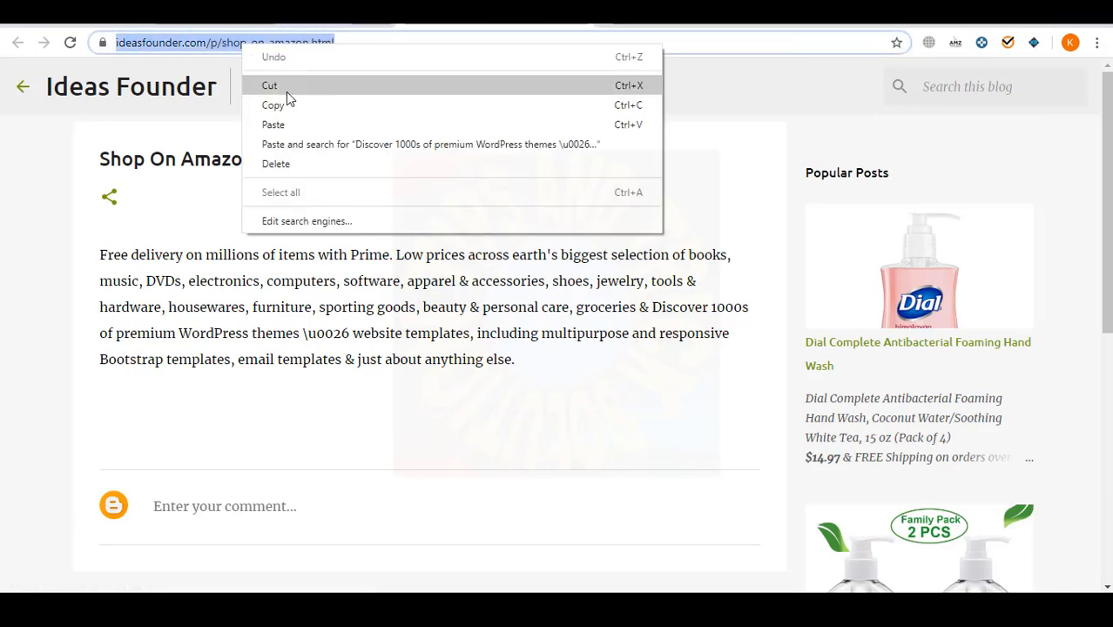
left_click(280, 105)
- In the page list settings, tick Wordpress Thems & Plugins, Blue Host and Shop On Amazon
left_click(122, 18)
left_click(542, 605)
left_click(592, 572)
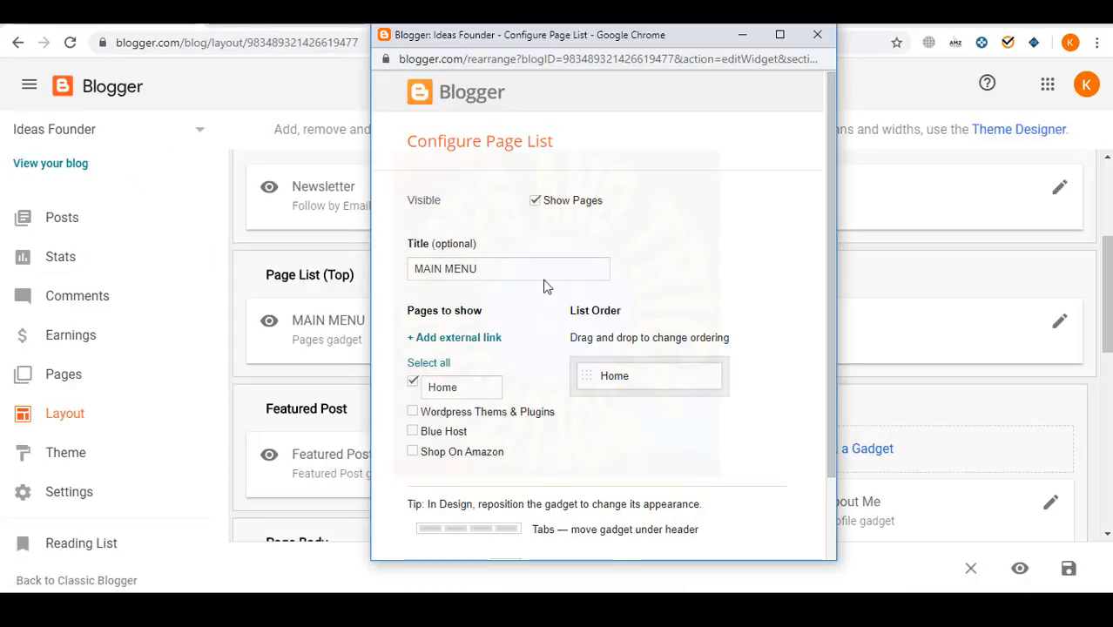
scroll(584, 447, "down", 2)
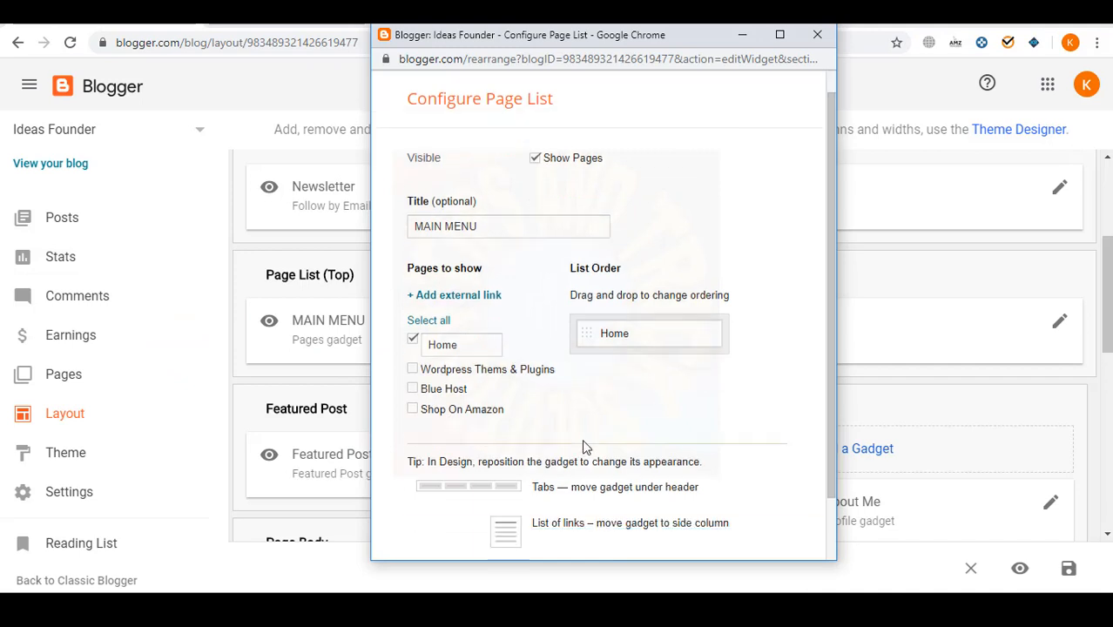
left_click(413, 314)
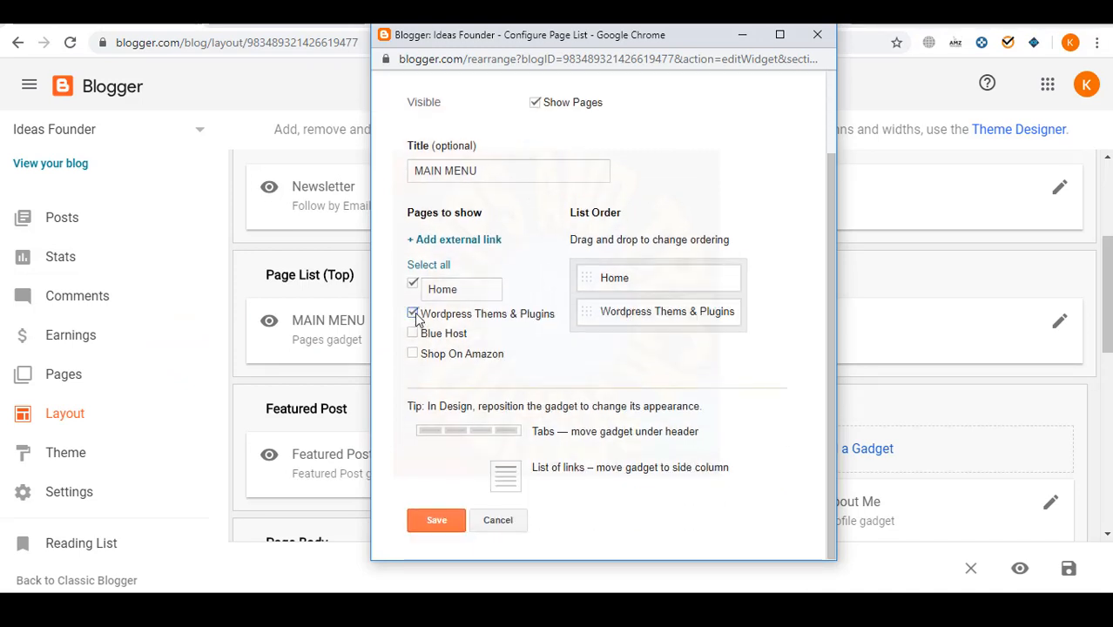
left_click(413, 334)
left_click(413, 353)
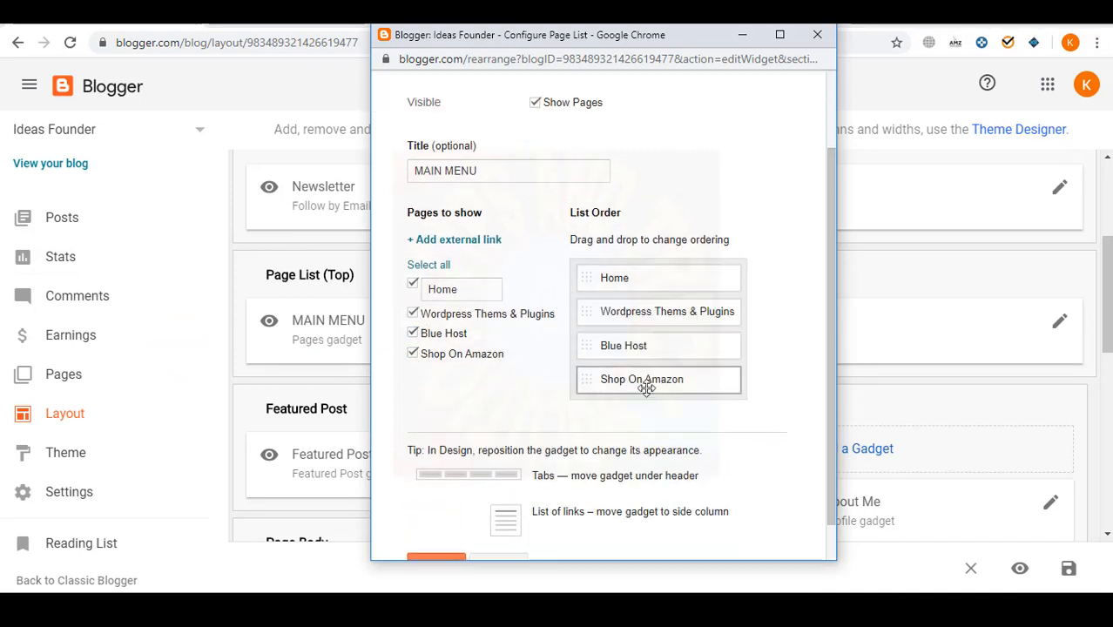
- Add an external link 'Shop On Amazon' pointing to the copied page address
left_click(469, 241)
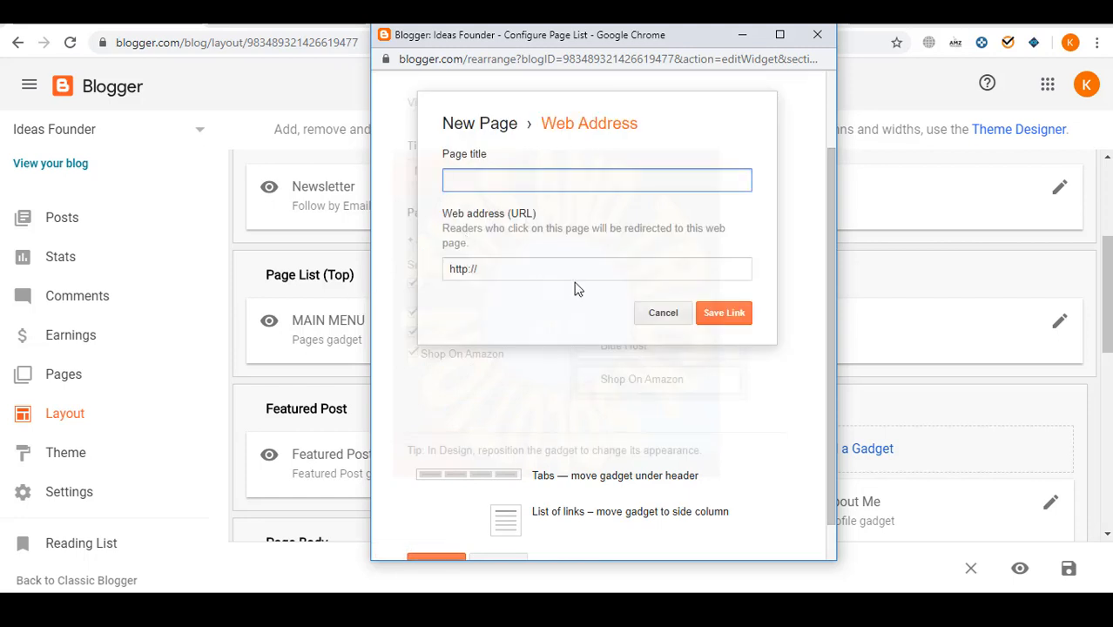
type("Shop On Amazon")
left_click(635, 268)
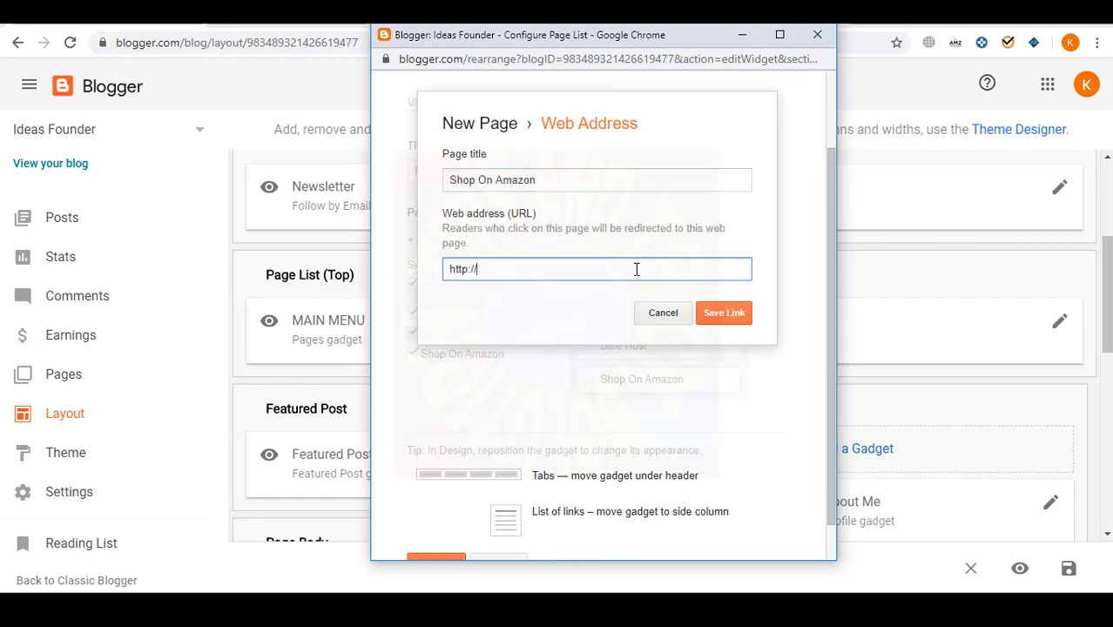
key("ctrl+a")
key("ctrl+v")
left_click(728, 312)
- Untick the built-in Shop On Amazon and Blue Host page entries
scroll(707, 344, "down", 3)
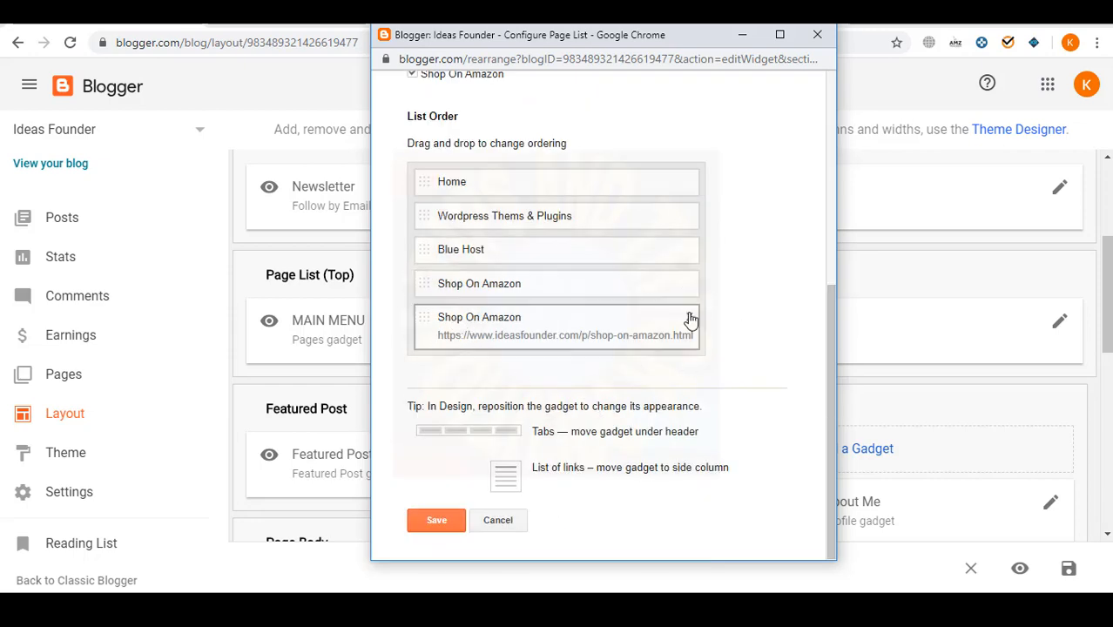
scroll(420, 227, "up", 1)
left_click(413, 155)
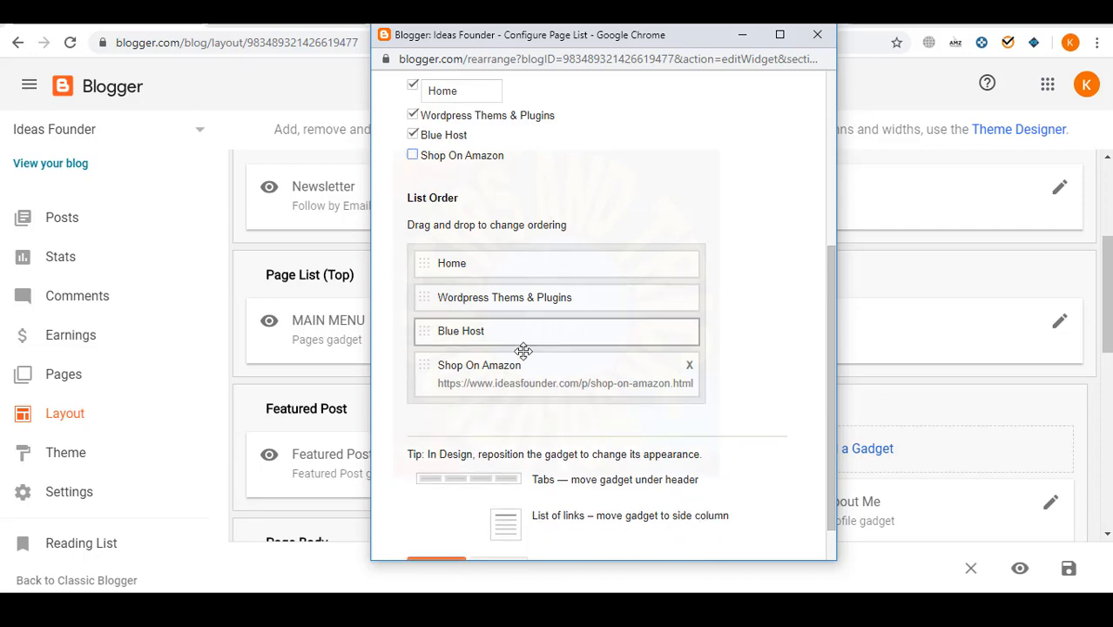
left_click(413, 135)
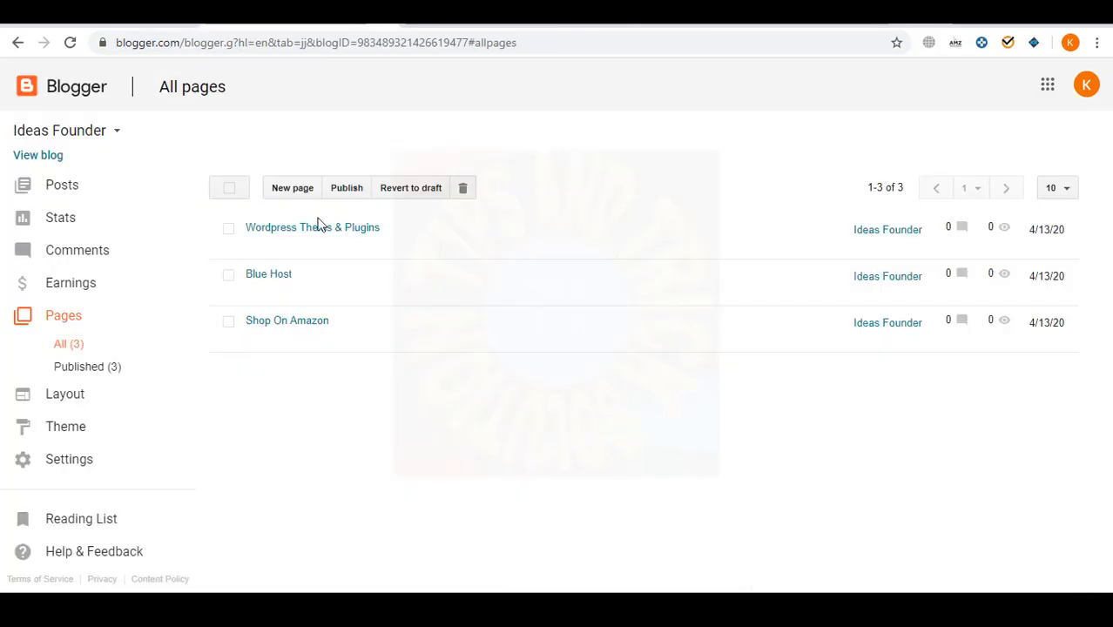
- Add an external link 'Blue Host' with the Blue Host page address
left_click(281, 291)
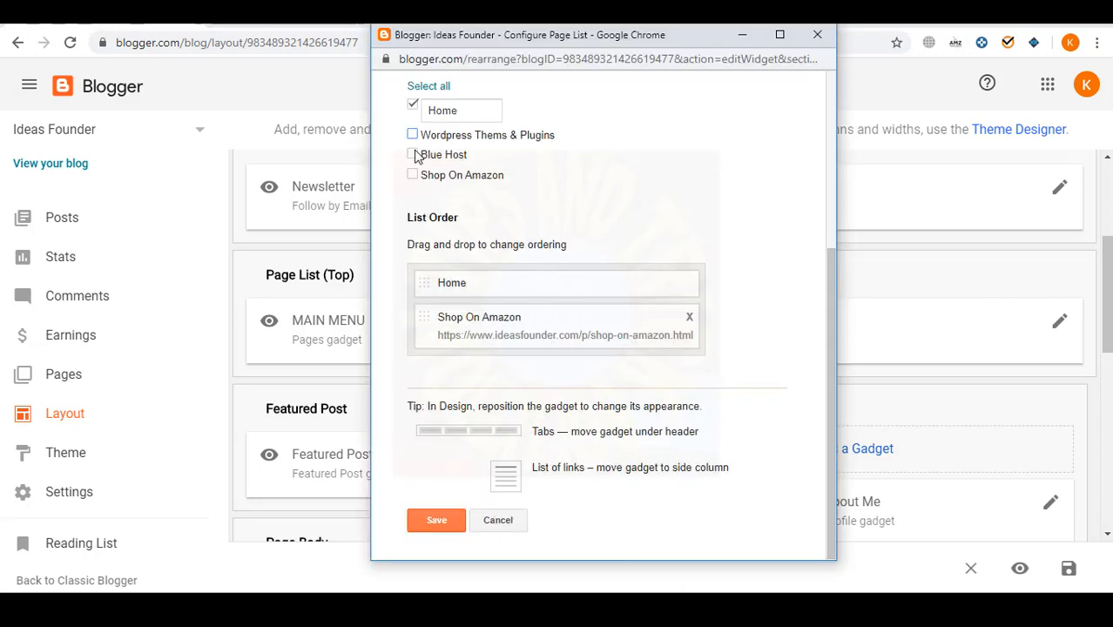
scroll(417, 157, "up", 1)
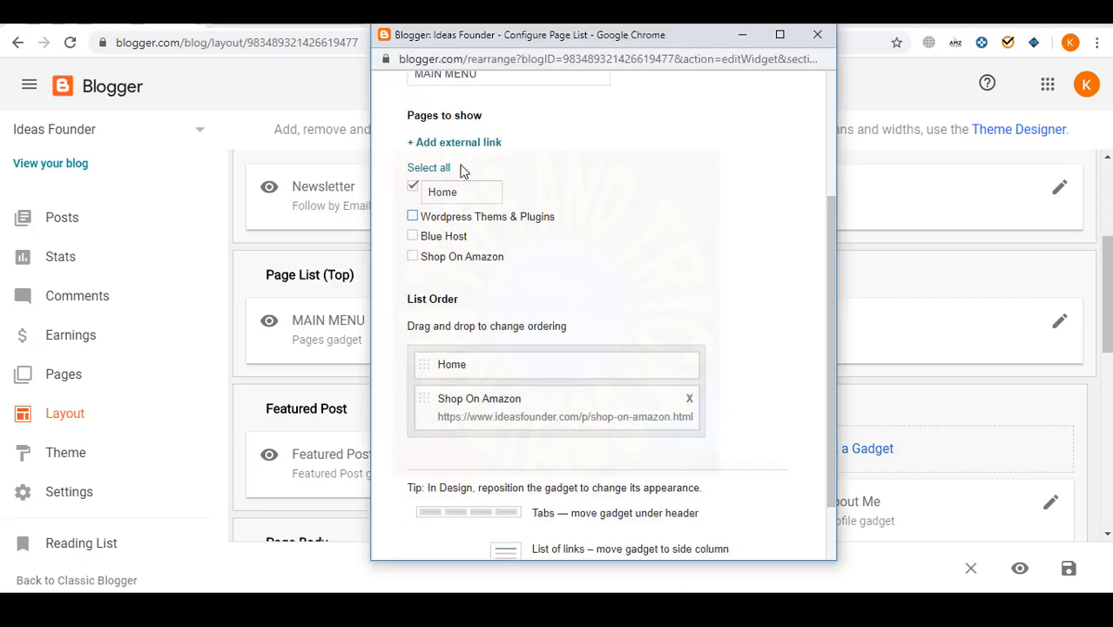
left_click(455, 143)
type("Blue Host")
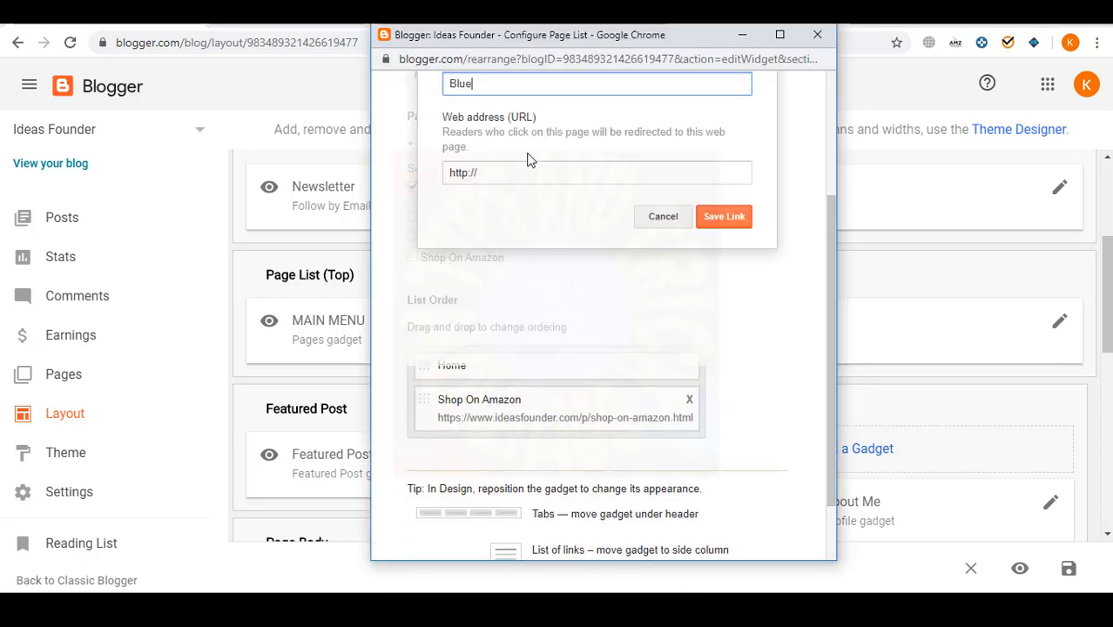
triple_click(572, 178)
key("ctrl+v")
left_click(723, 216)
- Grab the live Wordpress Theme & Plugins page address and return to the page list settings
scroll(622, 361, "down", 2)
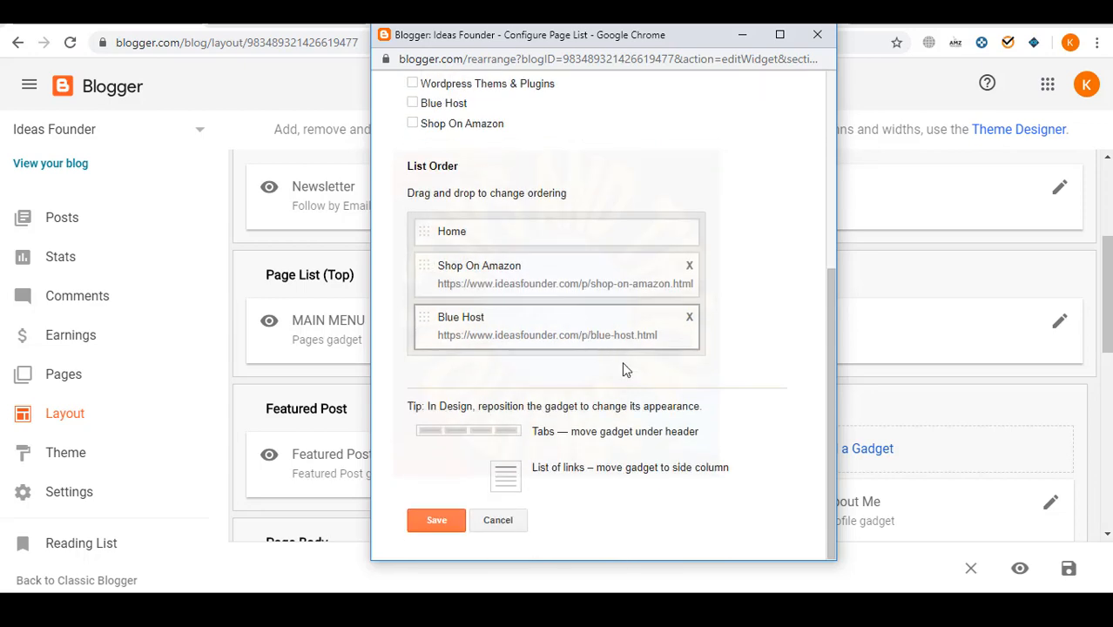
scroll(531, 454, "up", 2)
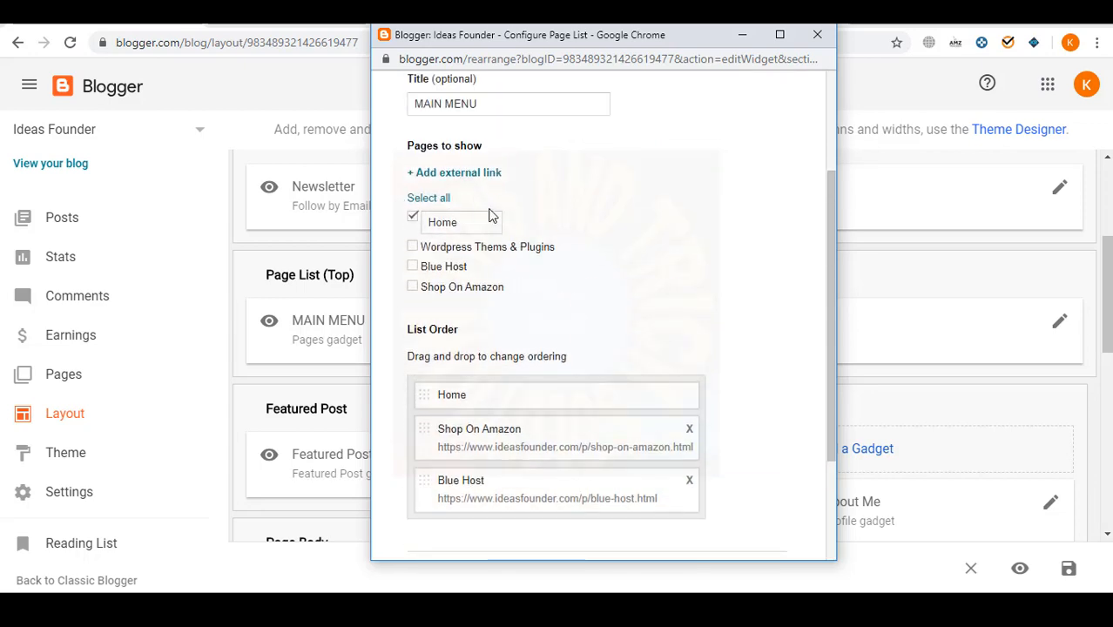
scroll(493, 216, "up", 1)
left_click(148, 52)
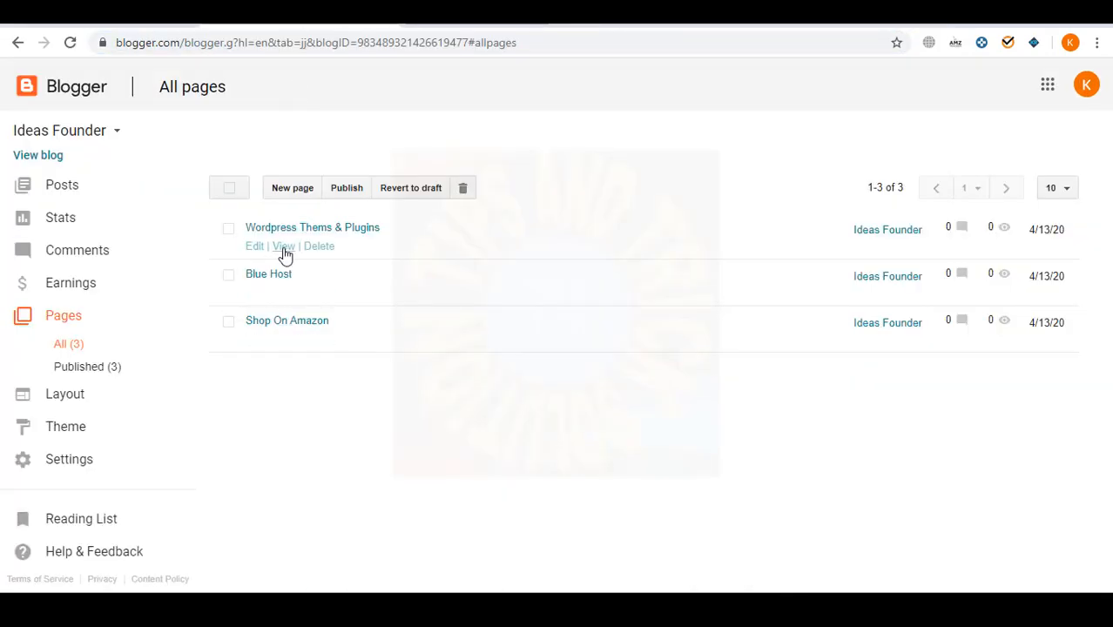
left_click(287, 247)
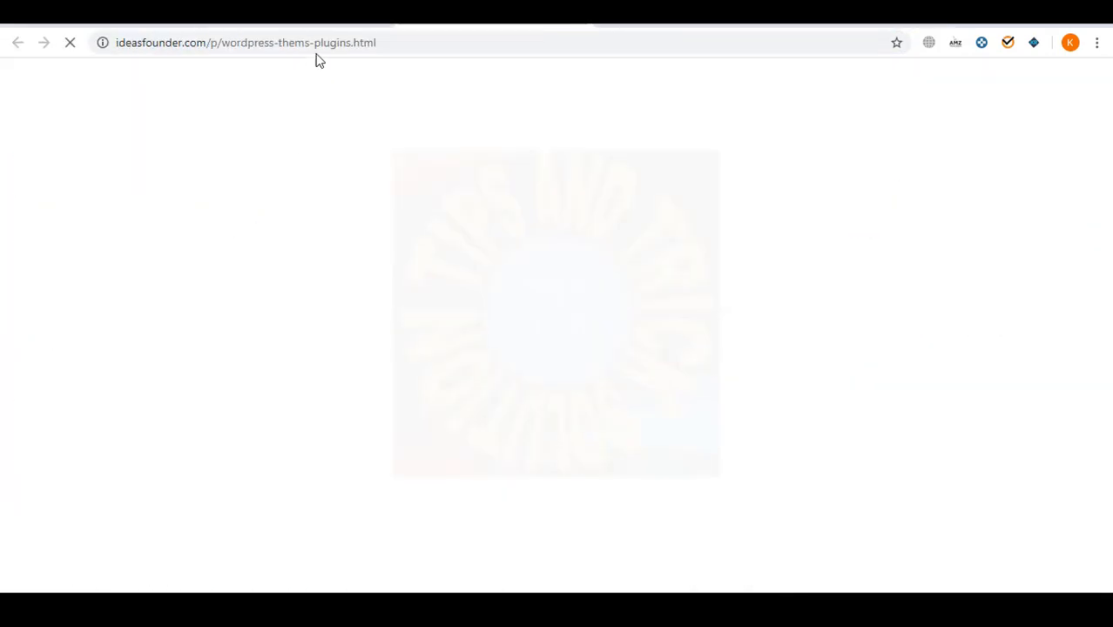
left_click_drag(379, 43, 369, 44)
key("ctrl+a")
left_click(524, 605)
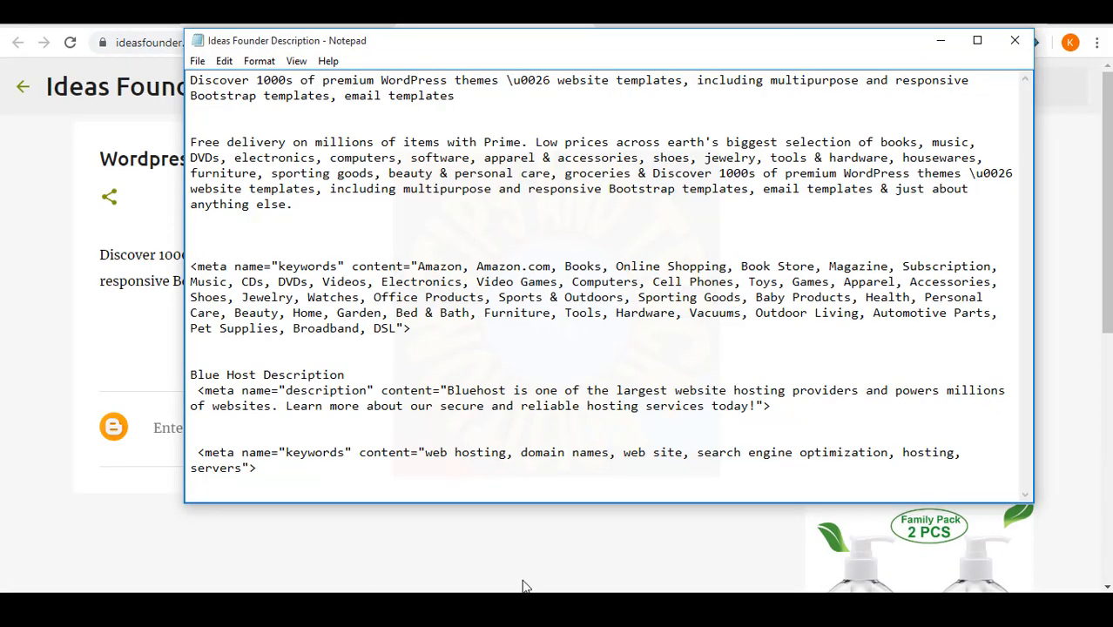
mouse_move(524, 586)
left_click(596, 531)
- Add an external link for Wordpress Theme & Plugins using the copied address
left_click(462, 253)
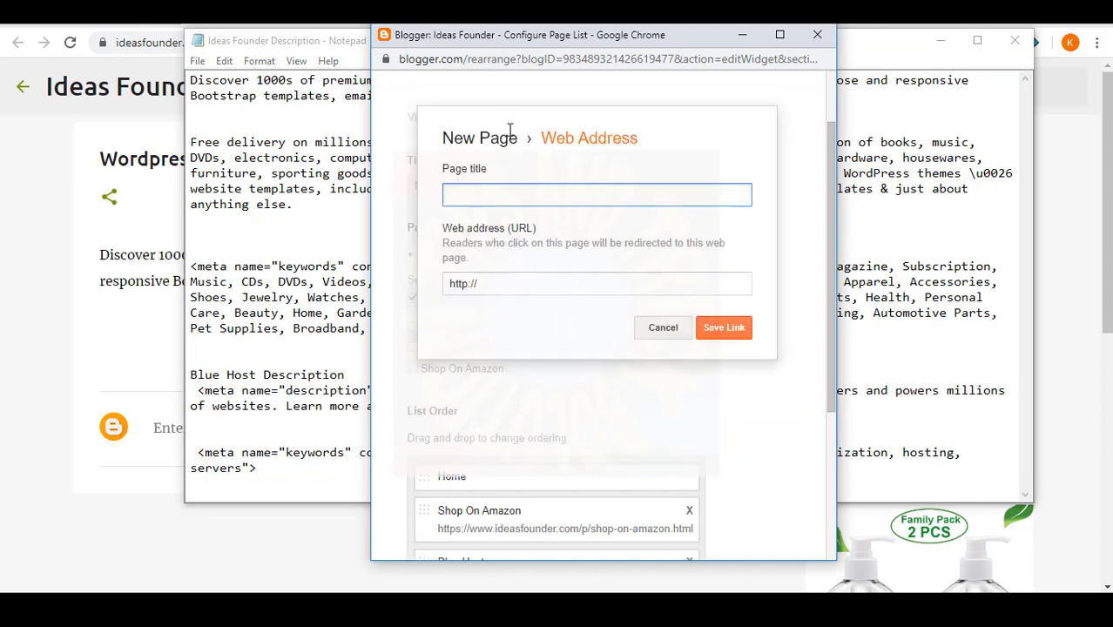
left_click(666, 328)
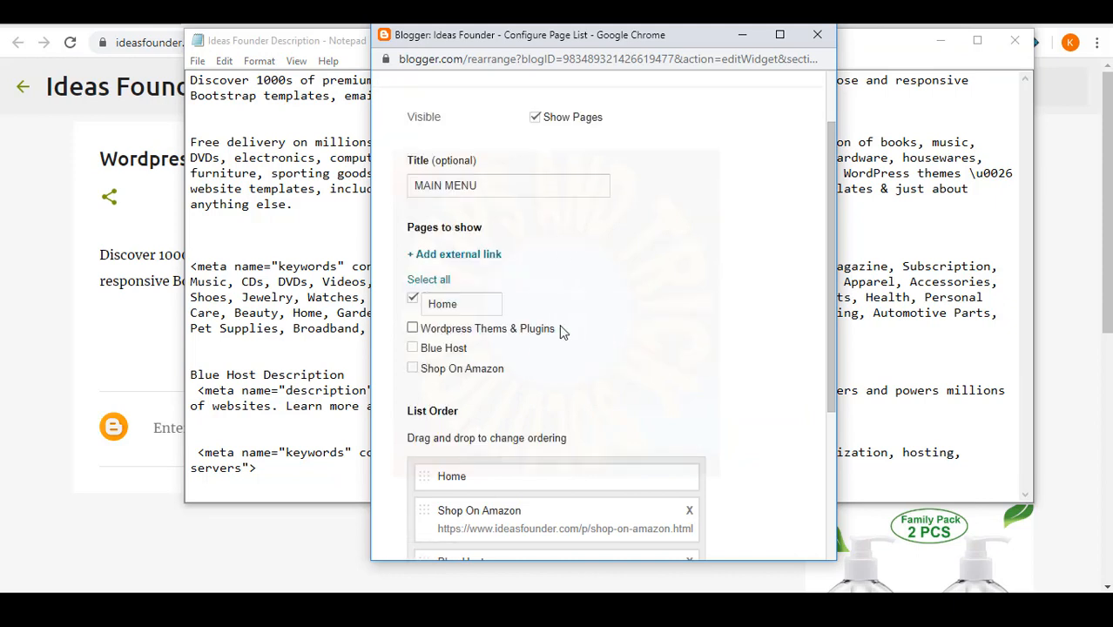
left_click(453, 254)
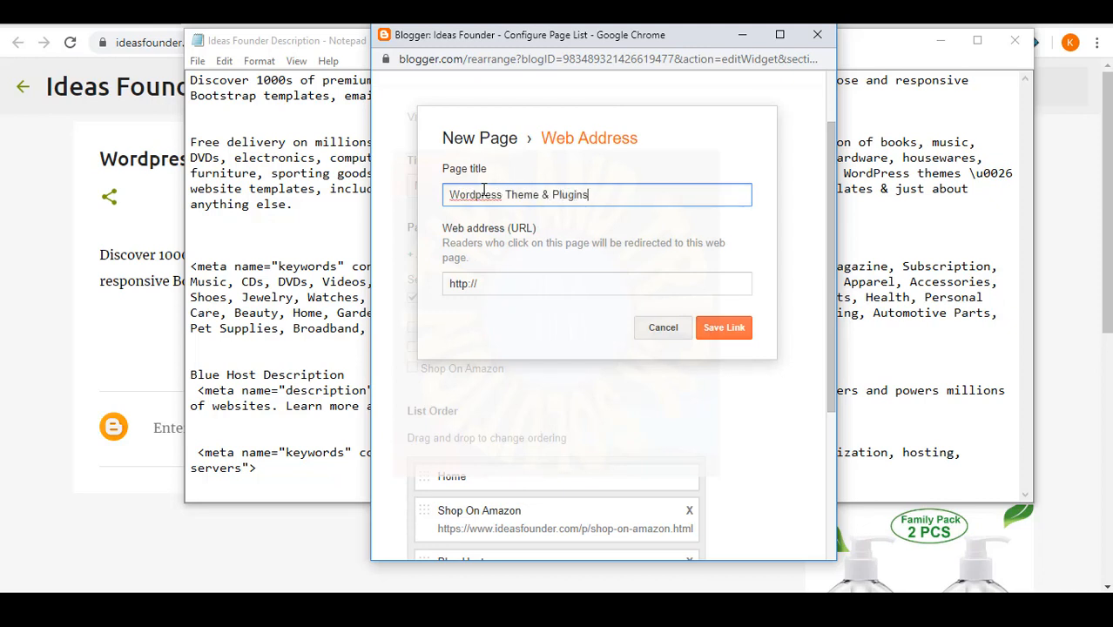
left_click(514, 288)
type("https://www.ideasfounder.com/p/wordpress-theme-plugins.html")
left_click(723, 327)
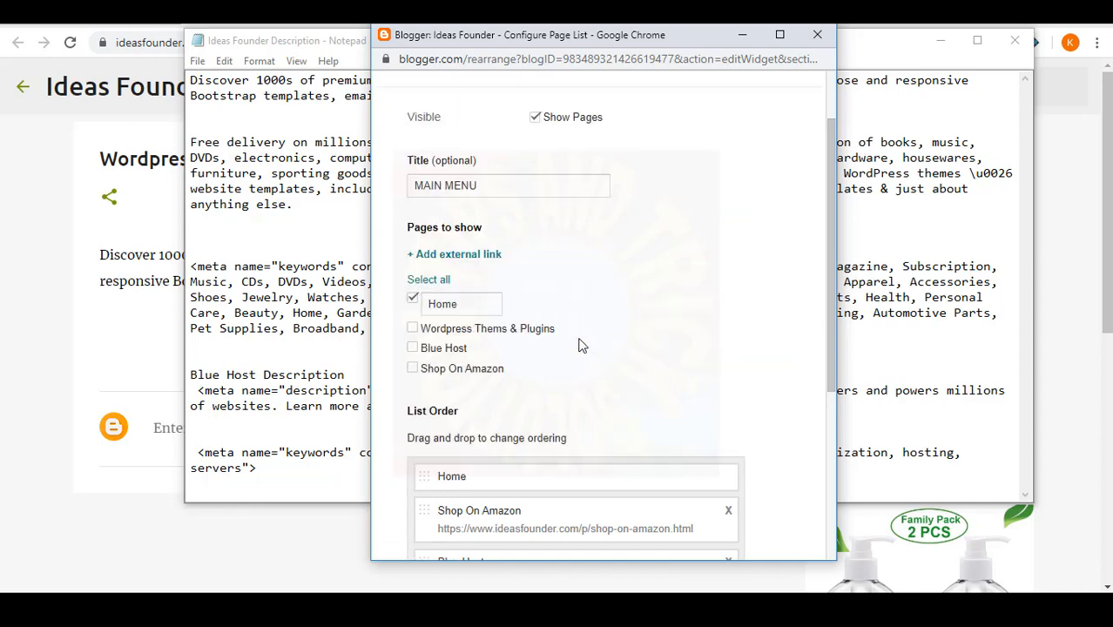
- Save the page list settings and open the blog homepage
scroll(582, 346, "down", 3)
left_click(438, 520)
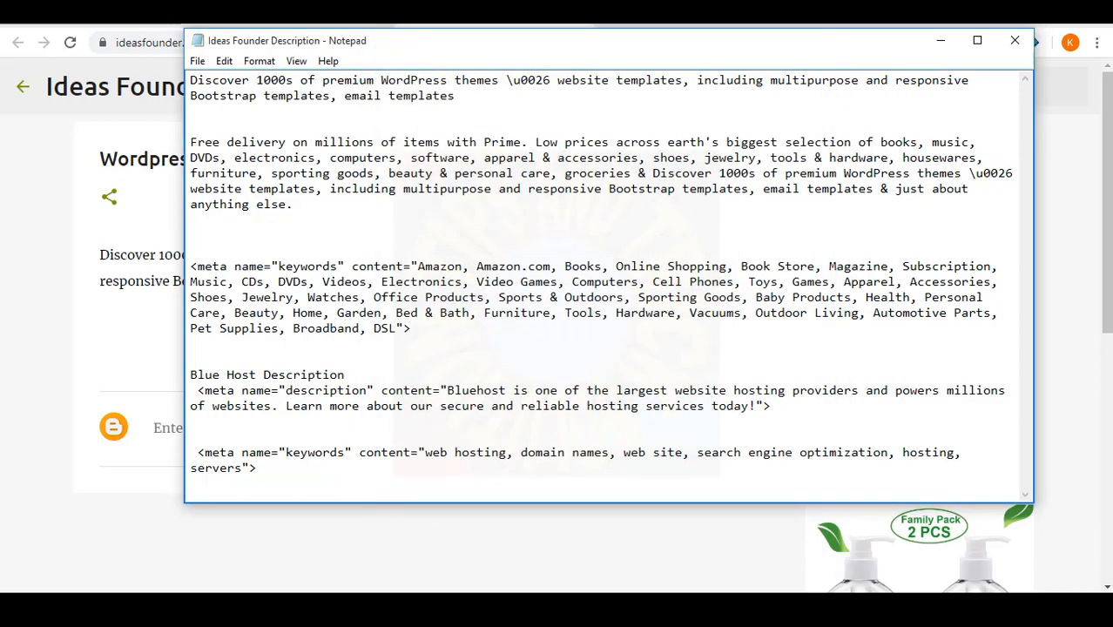
left_click(157, 93)
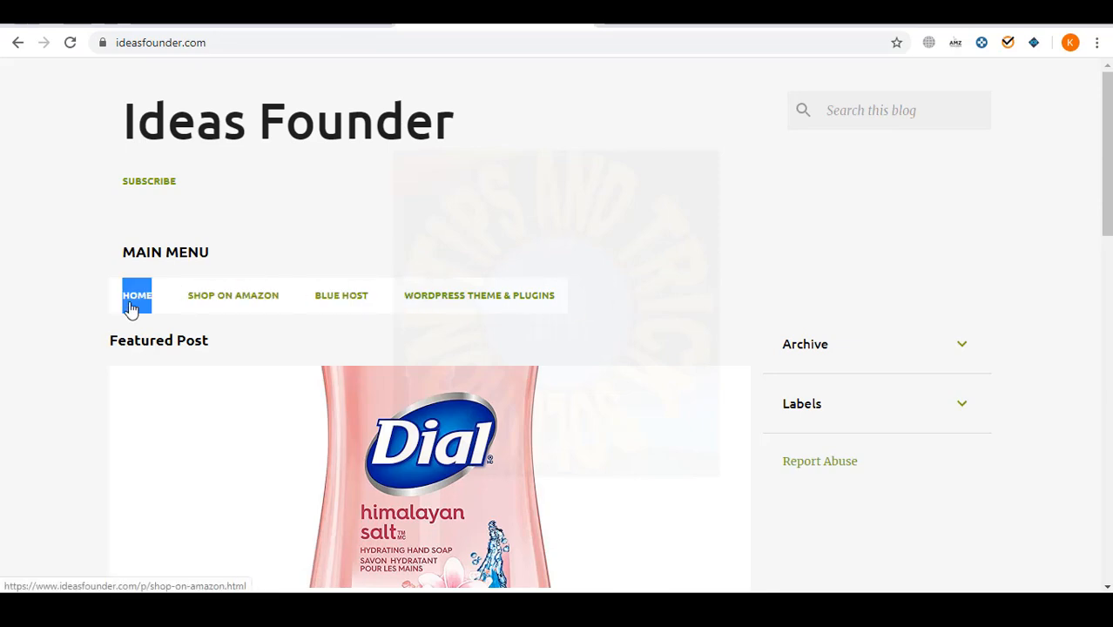
- Check the live Shop On Amazon page, then reopen the MAIN MENU gadget settings in Layout
left_click(260, 302)
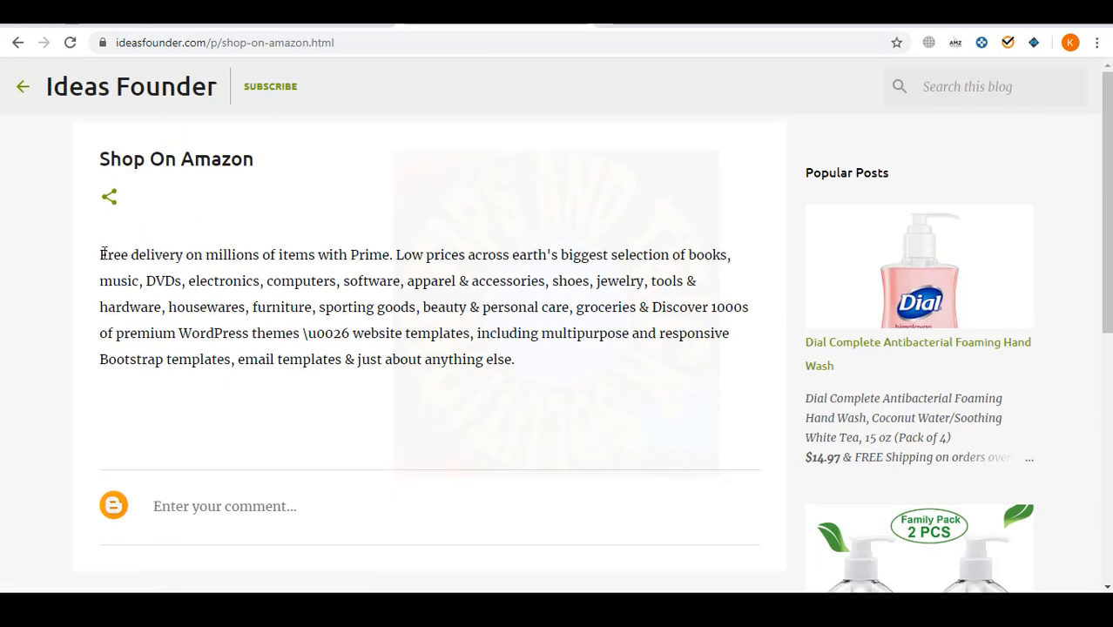
left_click_drag(101, 253, 628, 389)
left_click(396, 271)
left_click(22, 90)
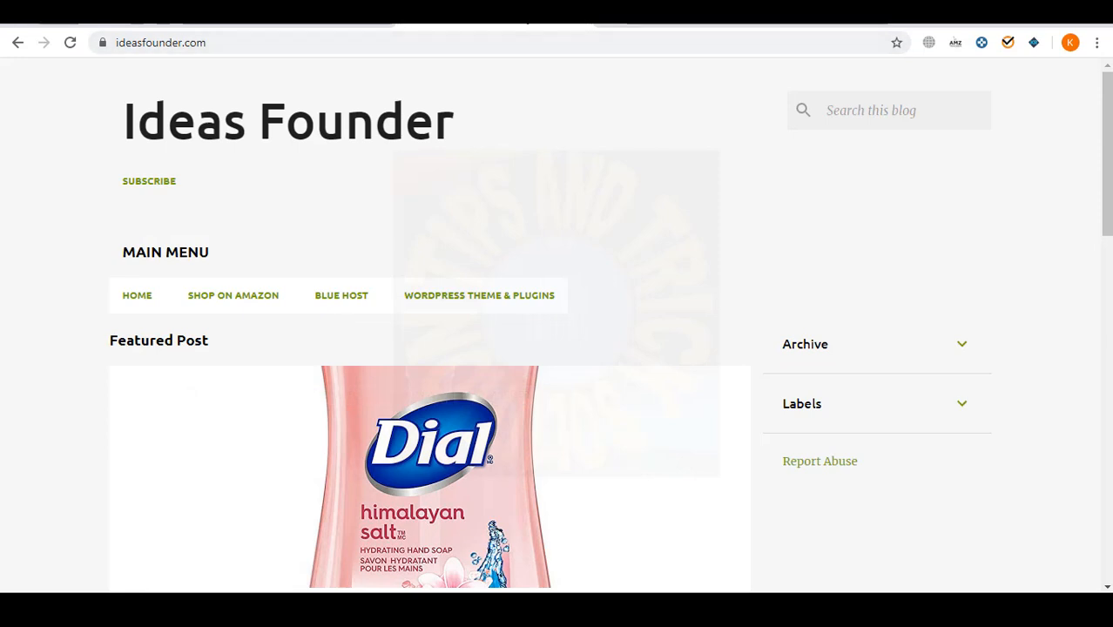
left_click(574, 26)
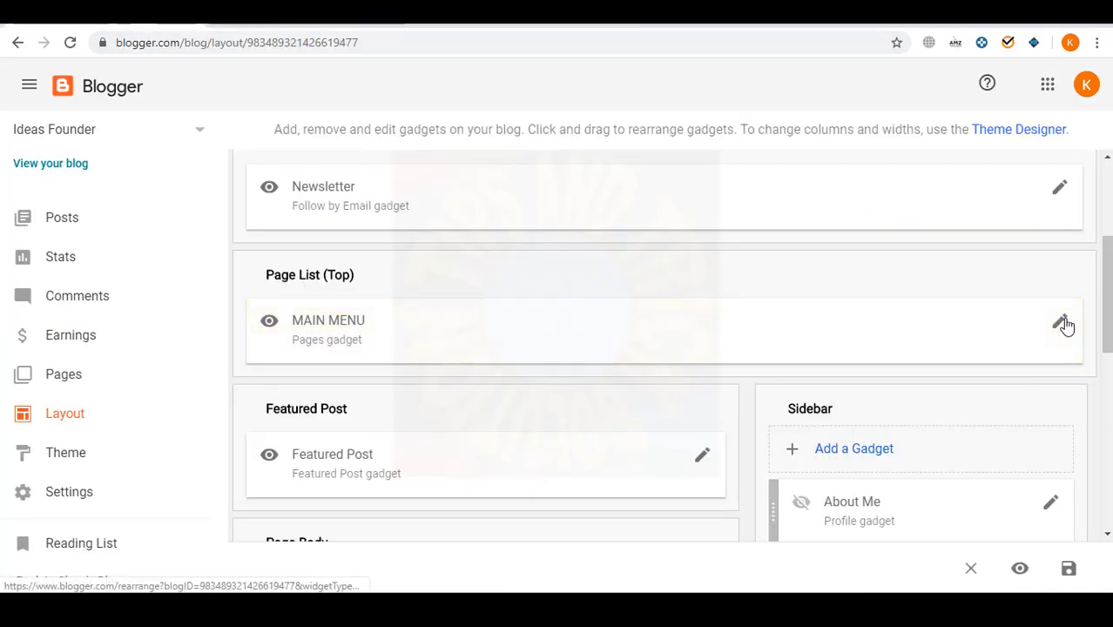
left_click(1060, 323)
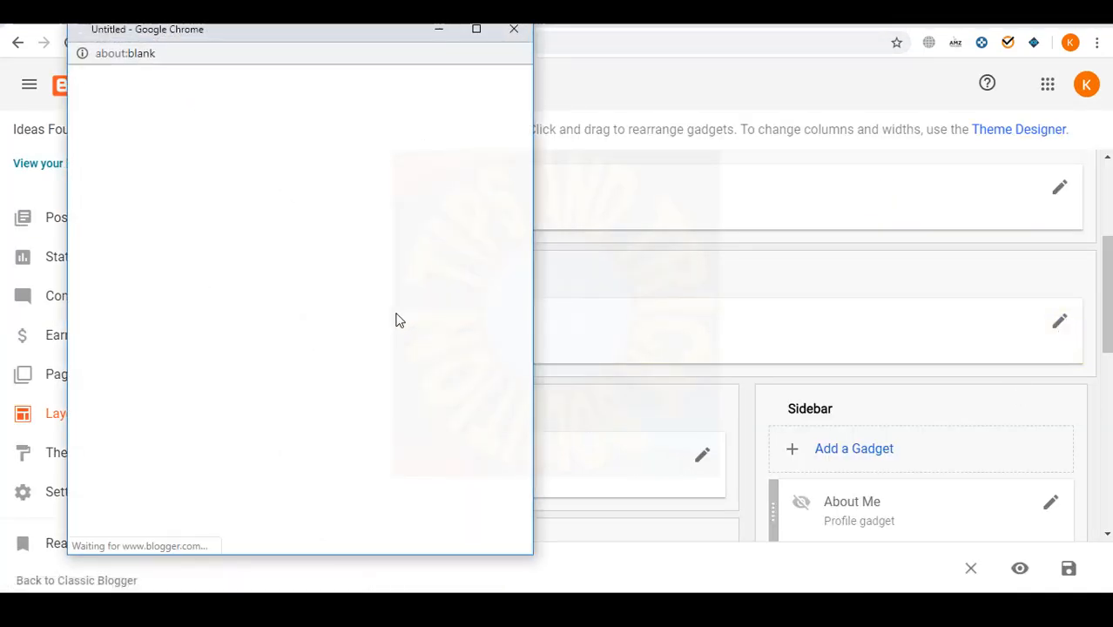
- Delete the Shop On Amazon, Blue Host and Wordpress external links from the menu
scroll(394, 370, "down", 3)
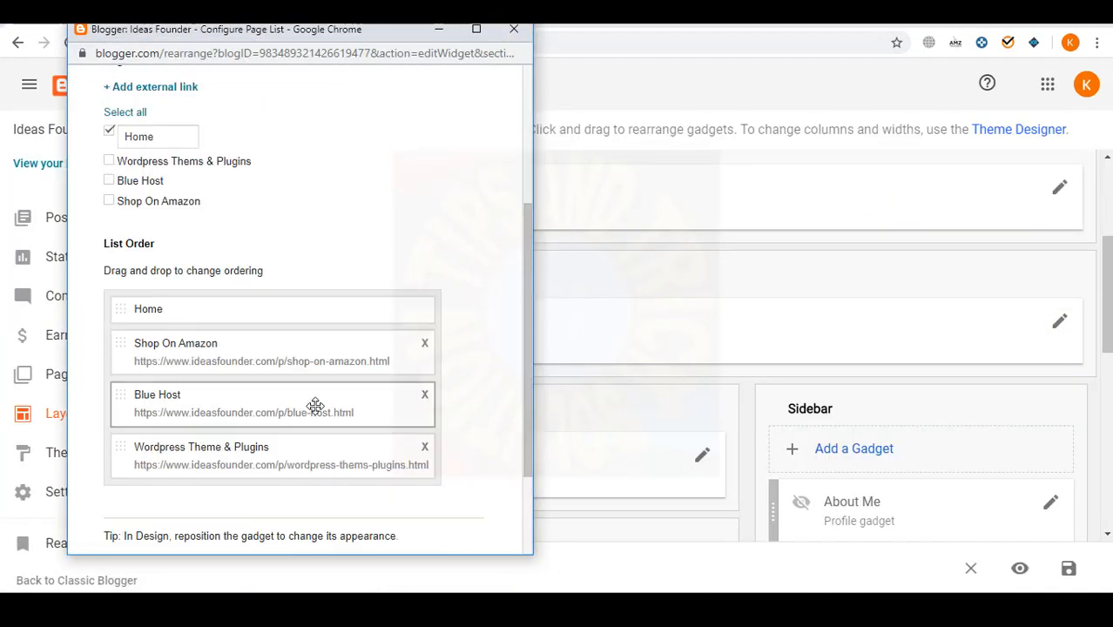
left_click(425, 345)
left_click(380, 141)
left_click(424, 343)
left_click(377, 143)
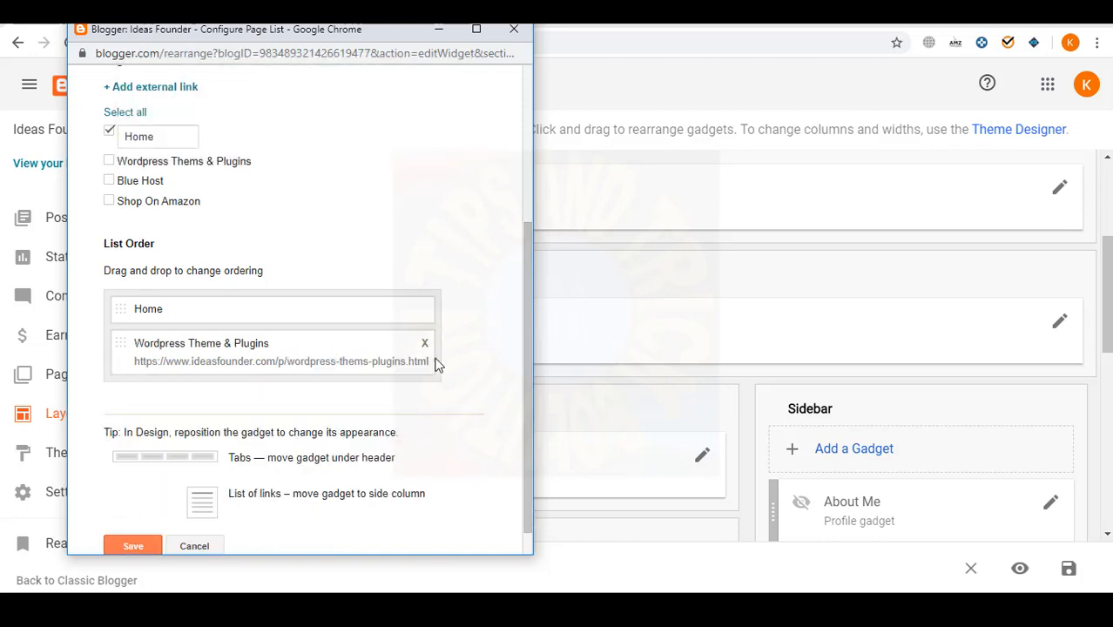
right_click(427, 348)
left_click(380, 141)
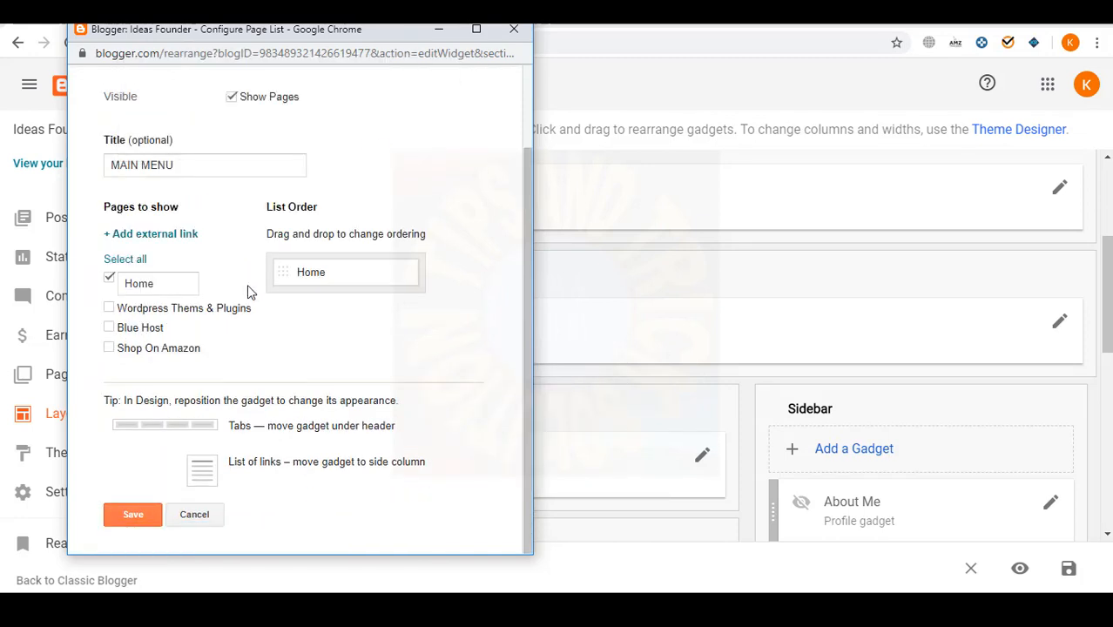
- Re-tick the three pages, move Blue Host above Wordpress Themes & Plugins, and save
left_click(109, 346)
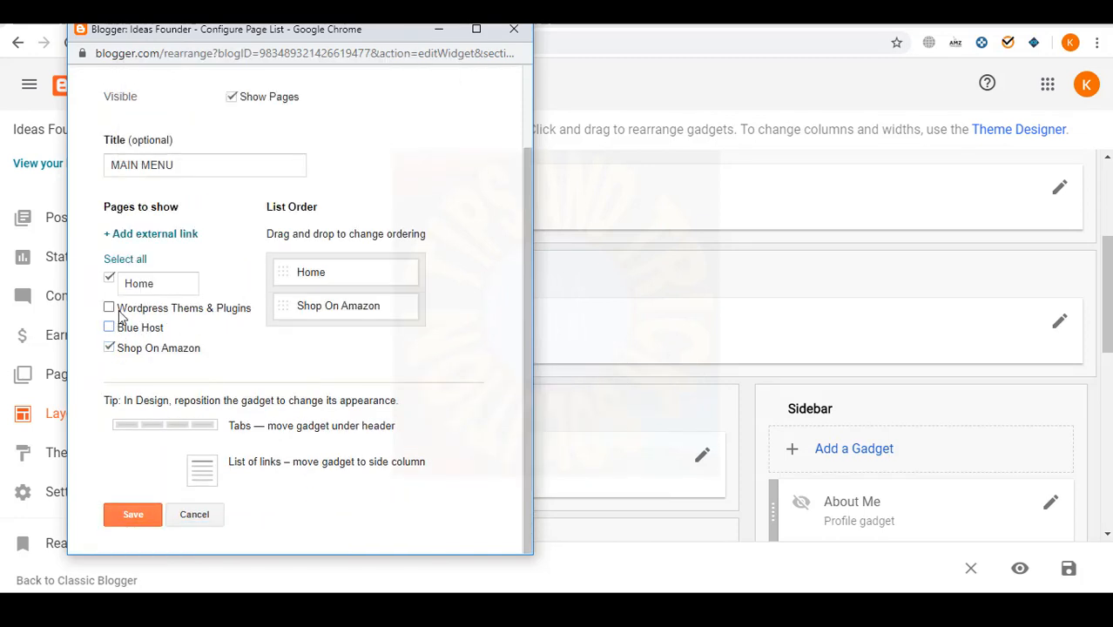
left_click(109, 306)
left_click(109, 317)
left_click_drag(311, 327, 323, 281)
left_click(149, 515)
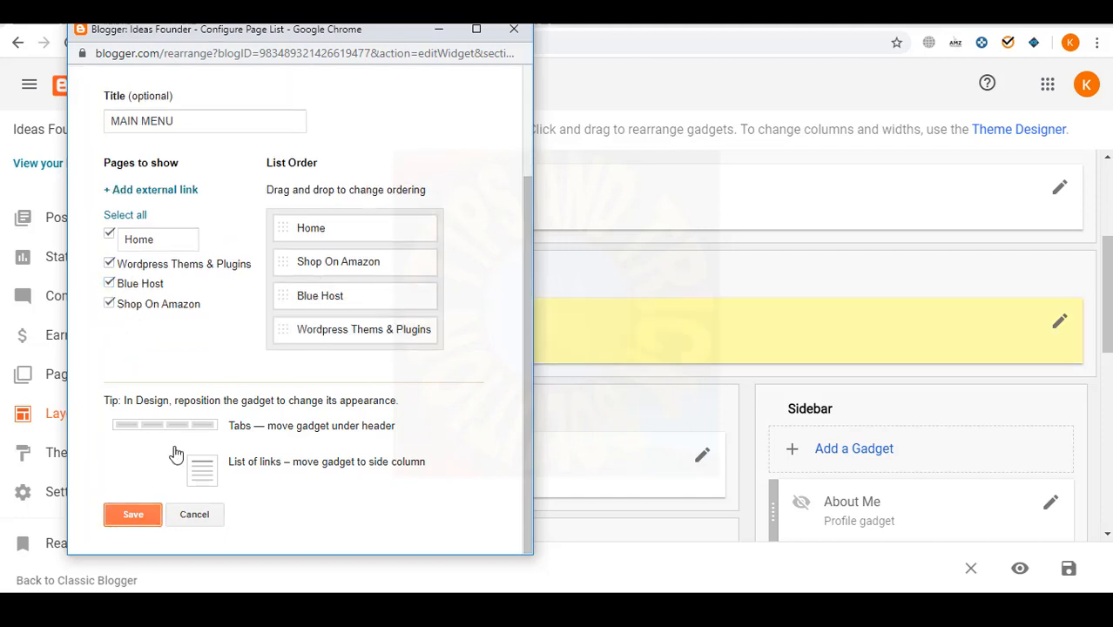
- Verify the live blog's Shop On Amazon menu entry, then return to Blogger
left_click(73, 163)
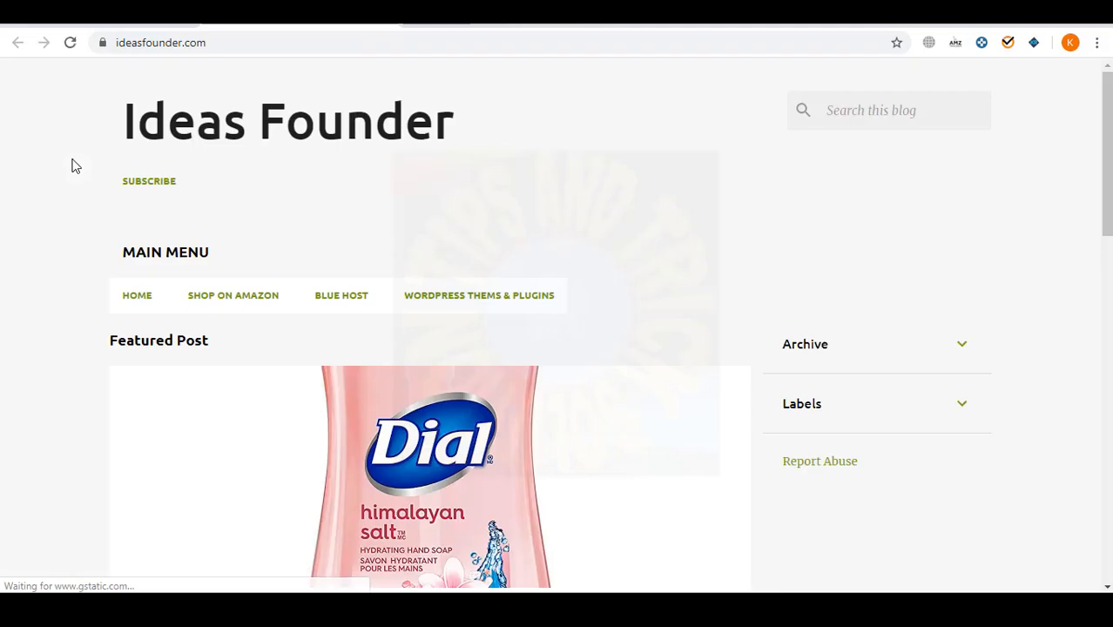
left_click(249, 301)
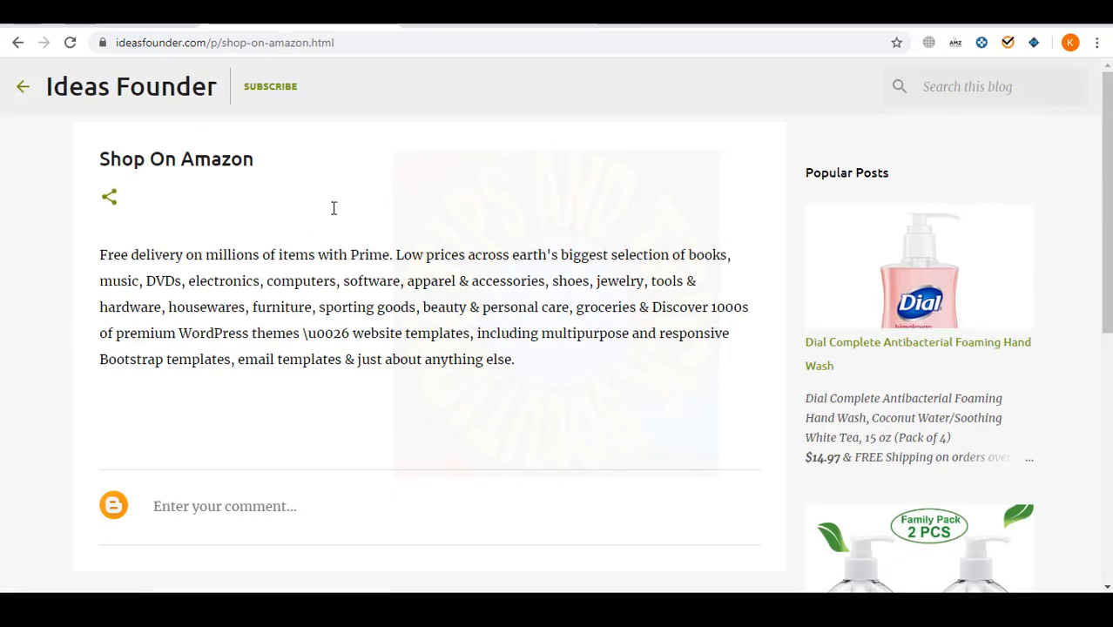
left_click(165, 25)
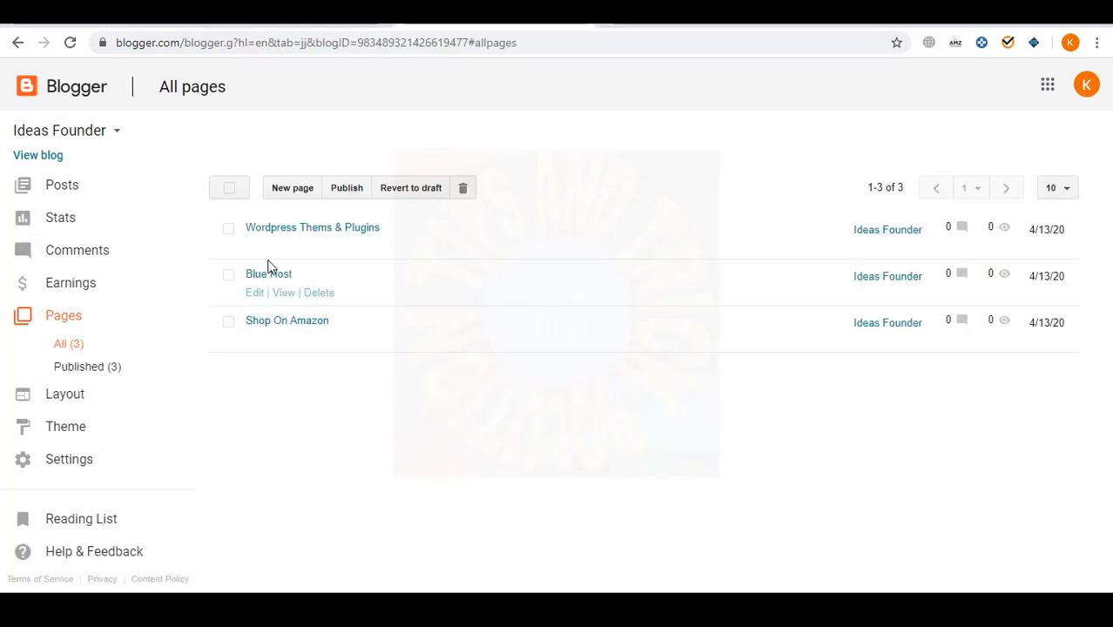
- Delete all body text from the Shop On Amazon and Wordpress Themes & Plugins pages and update them
left_click(252, 338)
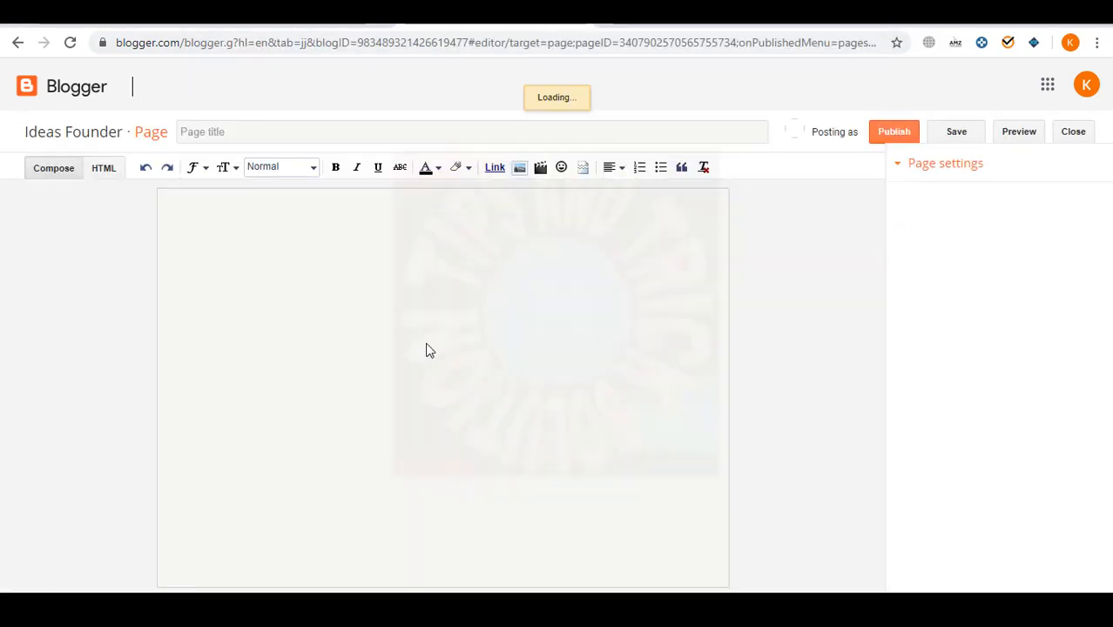
key("ctrl+a")
key("Delete")
left_click(862, 137)
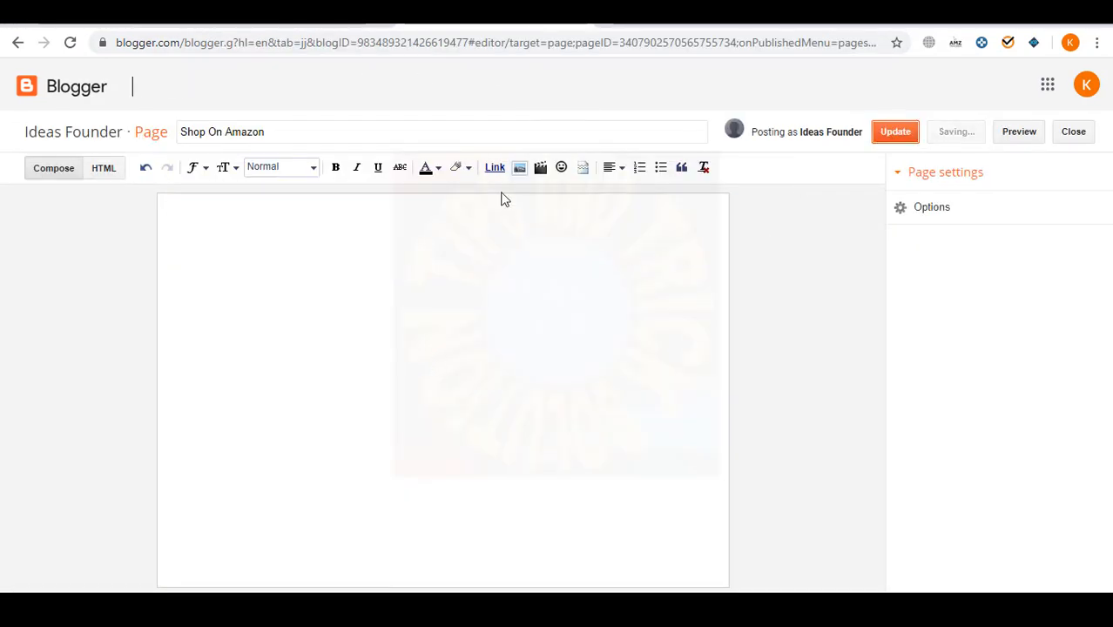
left_click(258, 297)
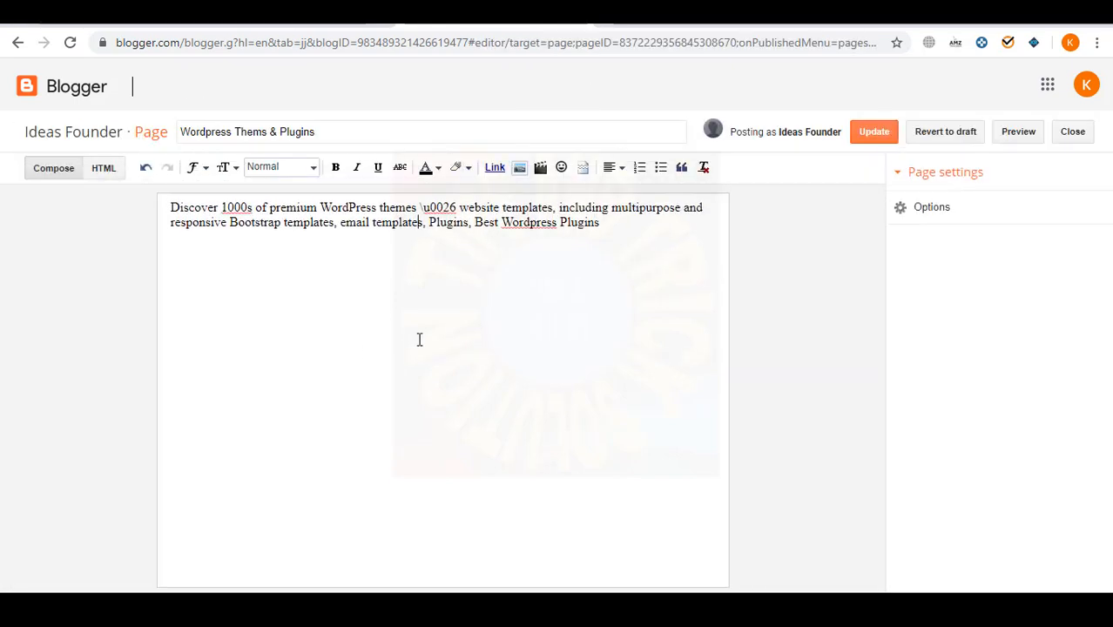
key("ctrl+a")
key("Delete")
left_click(869, 131)
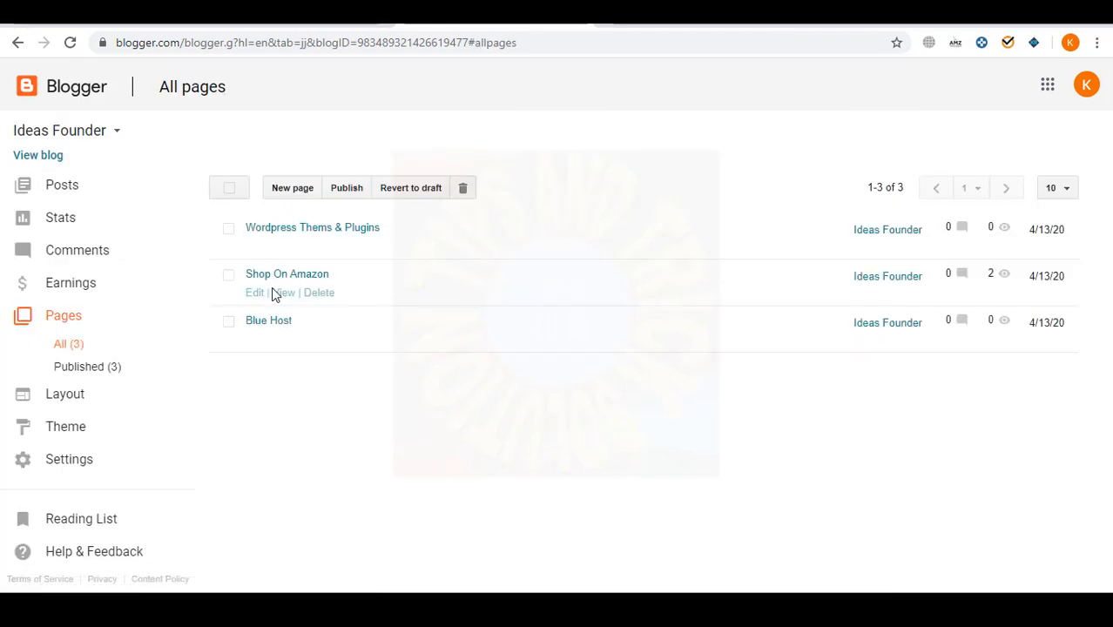
- Delete all body text from the Blue Host page and update it
left_click(257, 339)
key("ctrl+a")
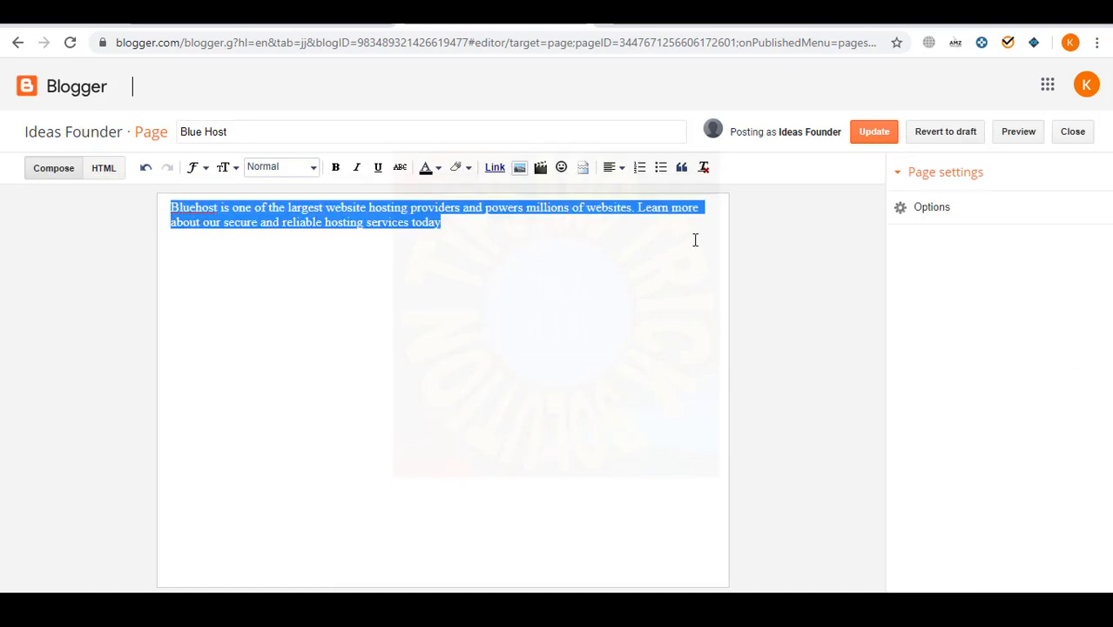
key("Delete")
left_click(869, 132)
left_click(100, 26)
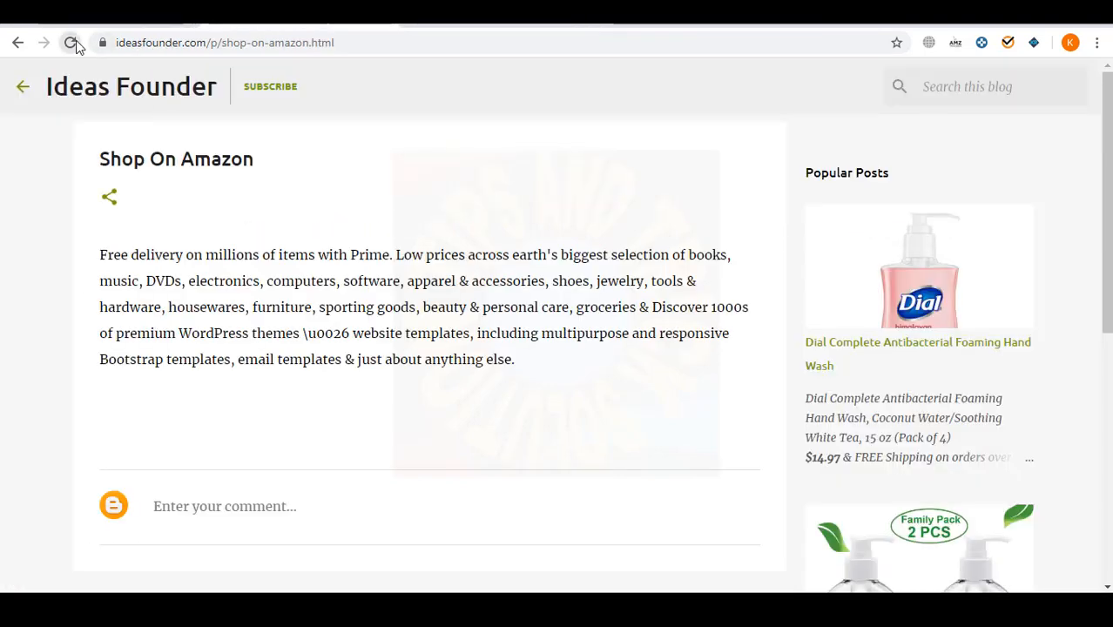
- Reload the Shop On Amazon page to confirm it is empty, then view the blog homepage
left_click(70, 42)
scroll(221, 366, "down", 3)
scroll(222, 366, "up", 3)
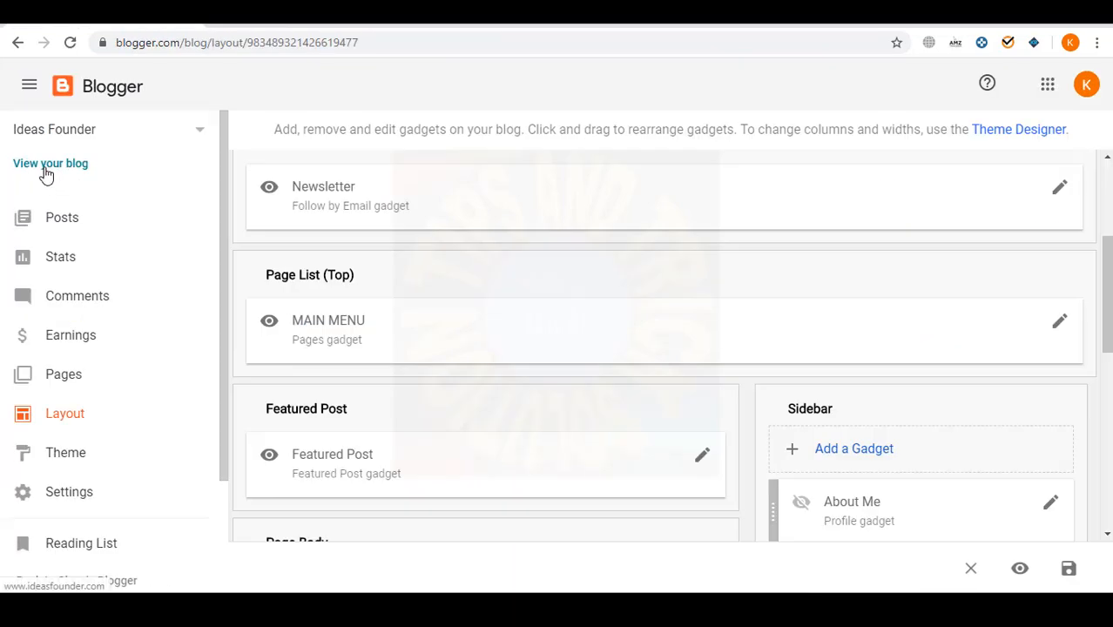
left_click(45, 170)
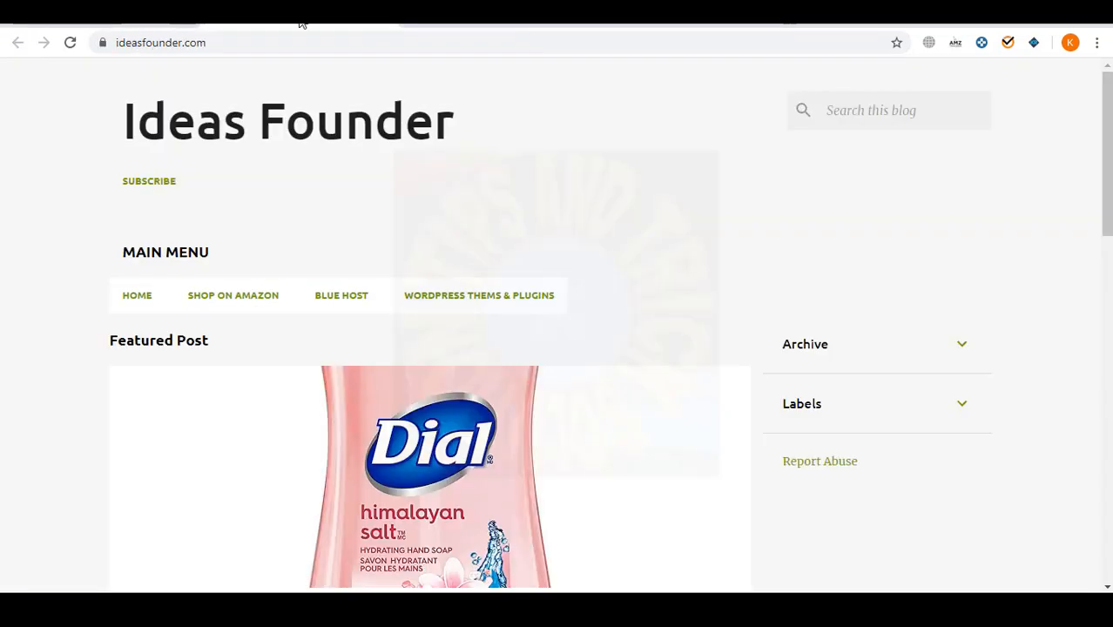
scroll(606, 328, "down", 3)
scroll(368, 343, "up", 3)
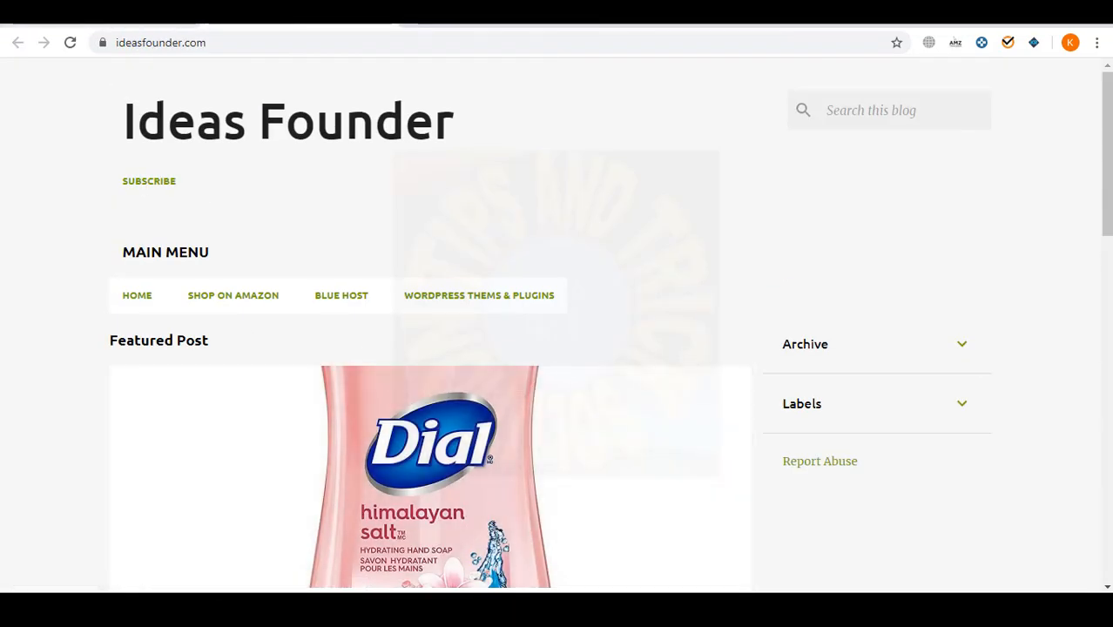
- On the Layout page, open the Header gadget's settings and close them unchanged
left_click(102, 24)
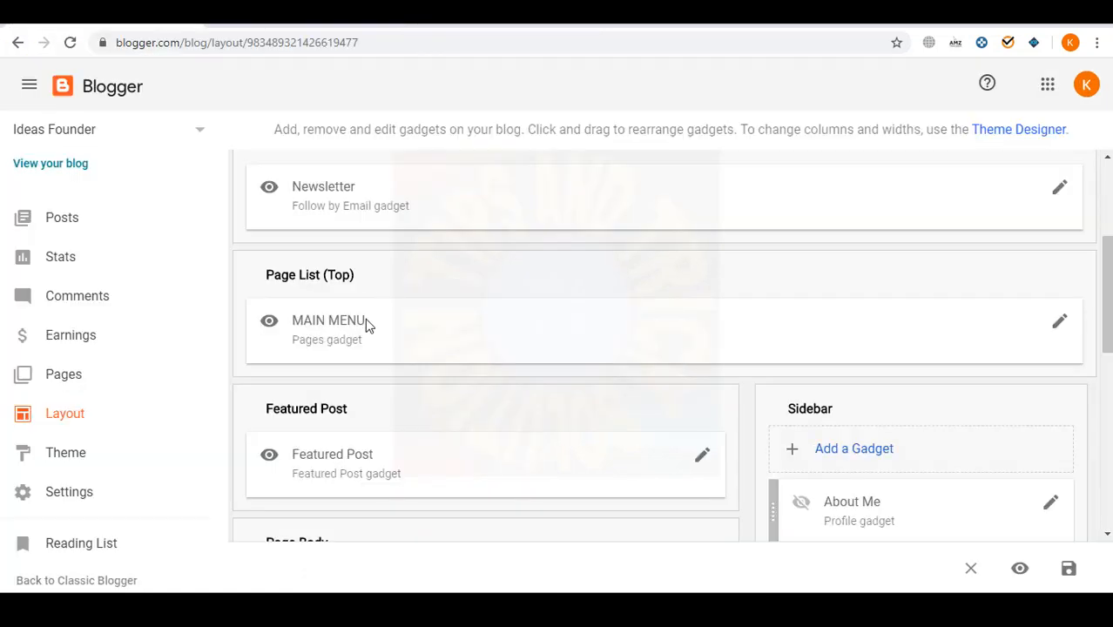
scroll(627, 325, "up", 2)
scroll(766, 416, "up", 1)
left_click(1059, 294)
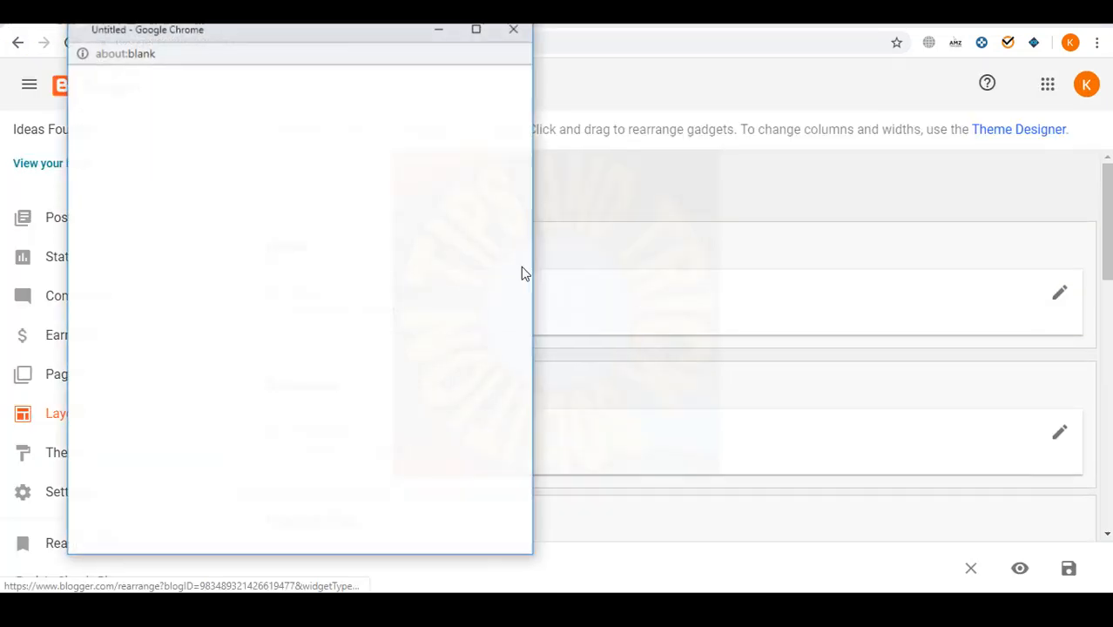
left_click(514, 29)
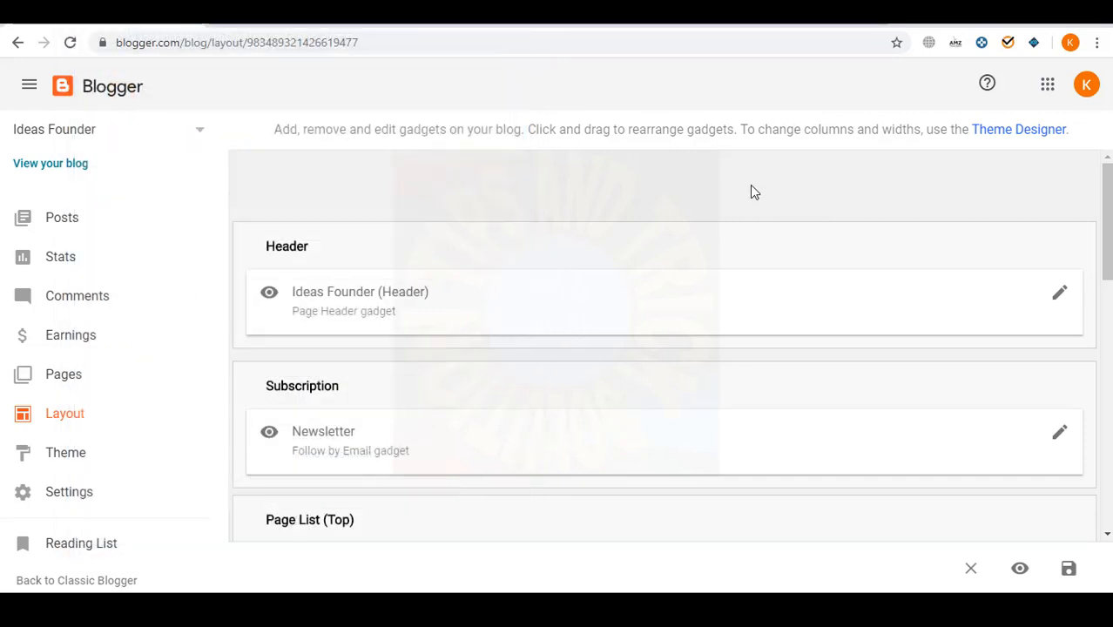
scroll(633, 266, "down", 4)
scroll(775, 390, "up", 1)
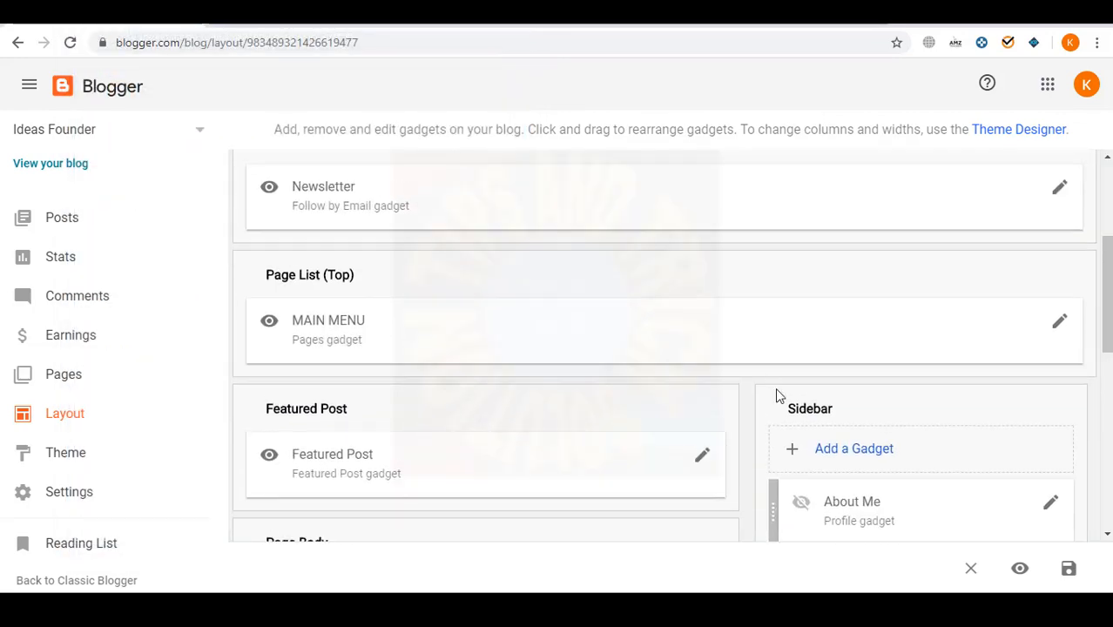
scroll(750, 374, "down", 2)
scroll(842, 291, "up", 1)
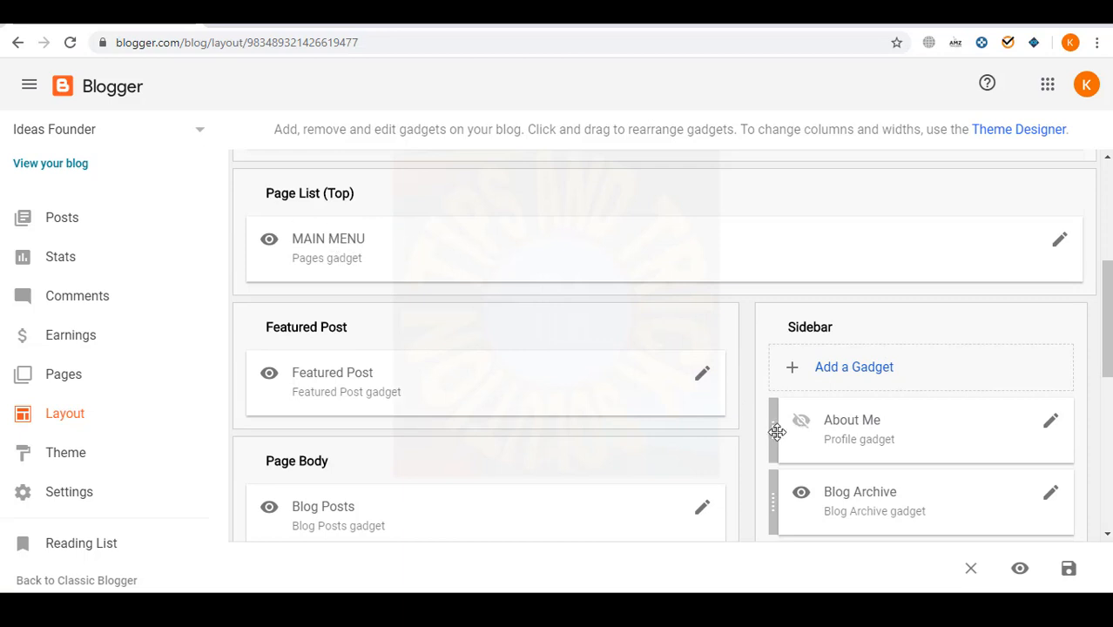
- Nudge the About Me gadget back in place and cancel out of the Attribution settings
mouse_move(777, 433)
left_mouse_down()
mouse_move(446, 199)
mouse_move(775, 473)
mouse_move(782, 426)
left_mouse_up()
scroll(699, 484, "down", 6)
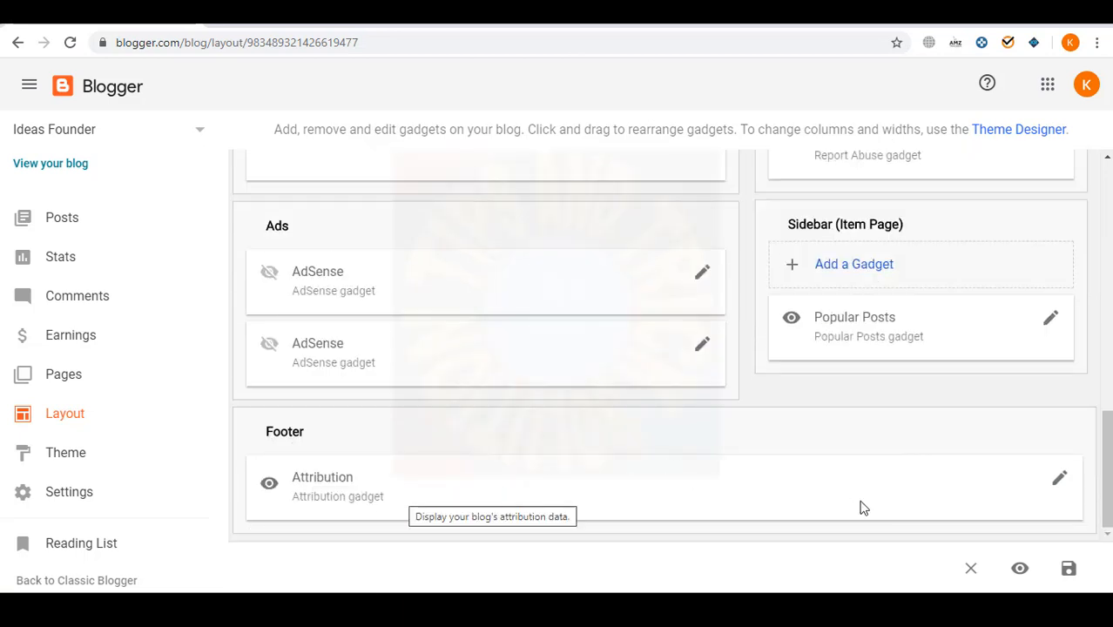
left_click(1060, 482)
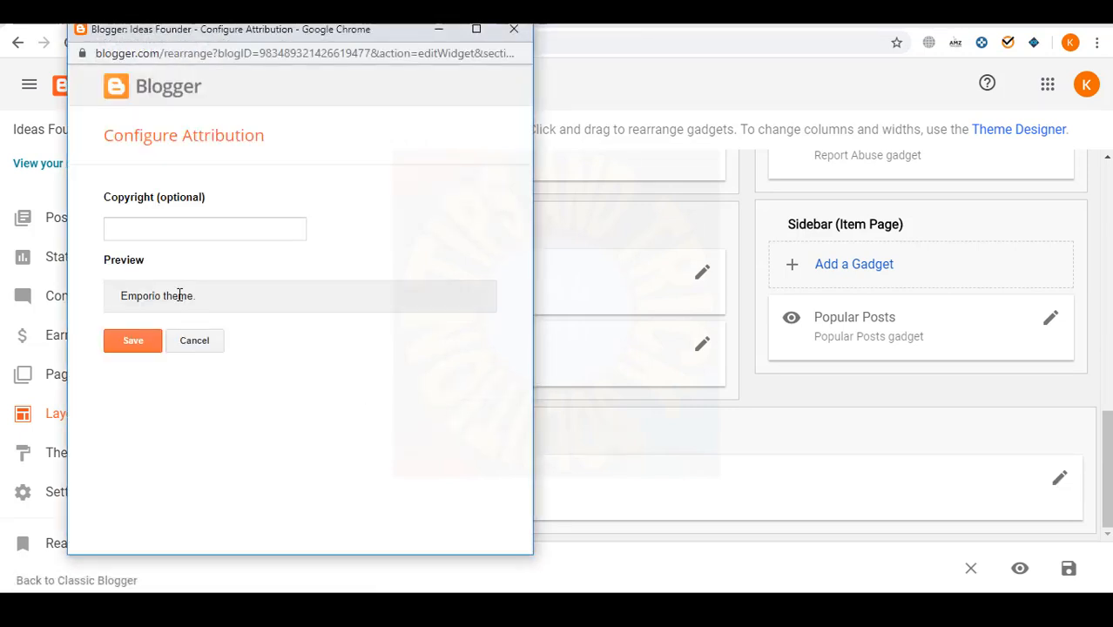
left_click(213, 344)
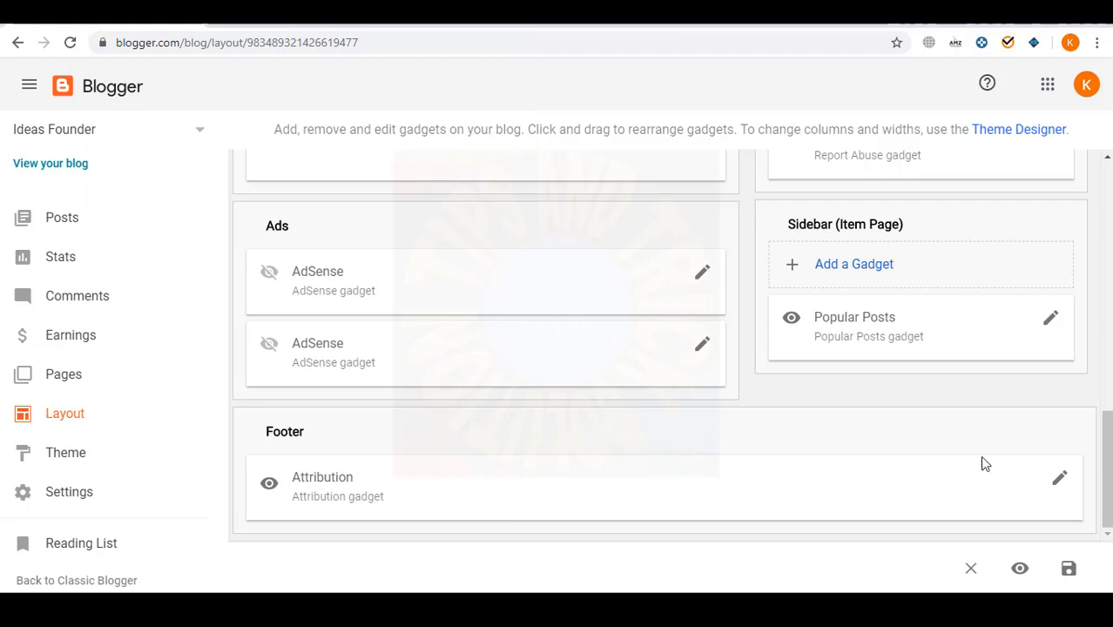
- Try adding a Pages gadget to the sidebar, then close its settings without saving
left_click(872, 267)
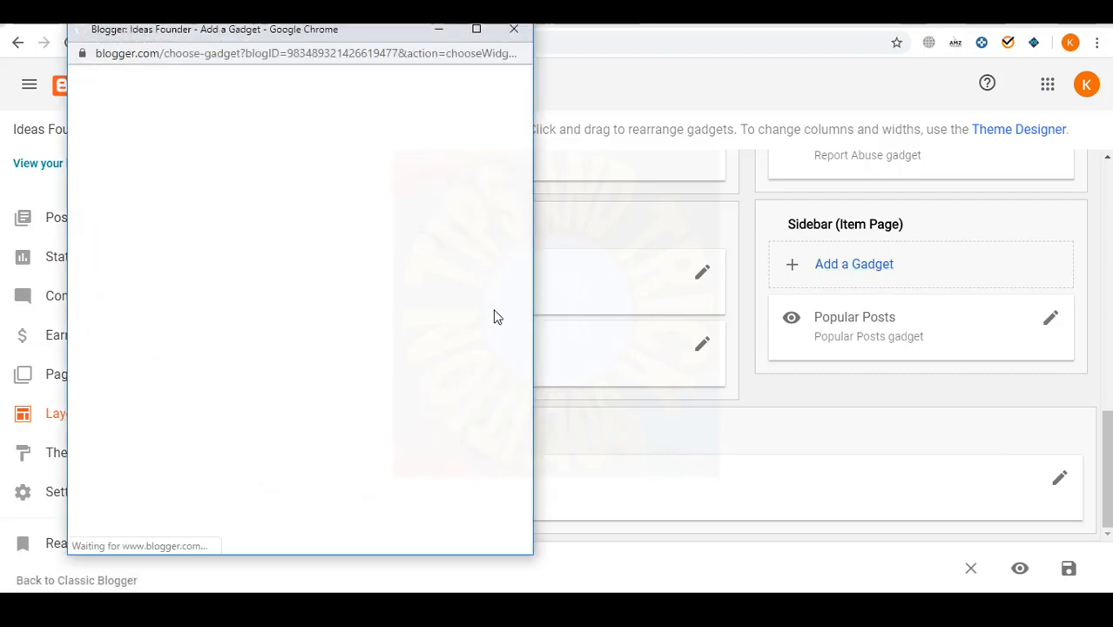
right_click(529, 162)
left_click(540, 117)
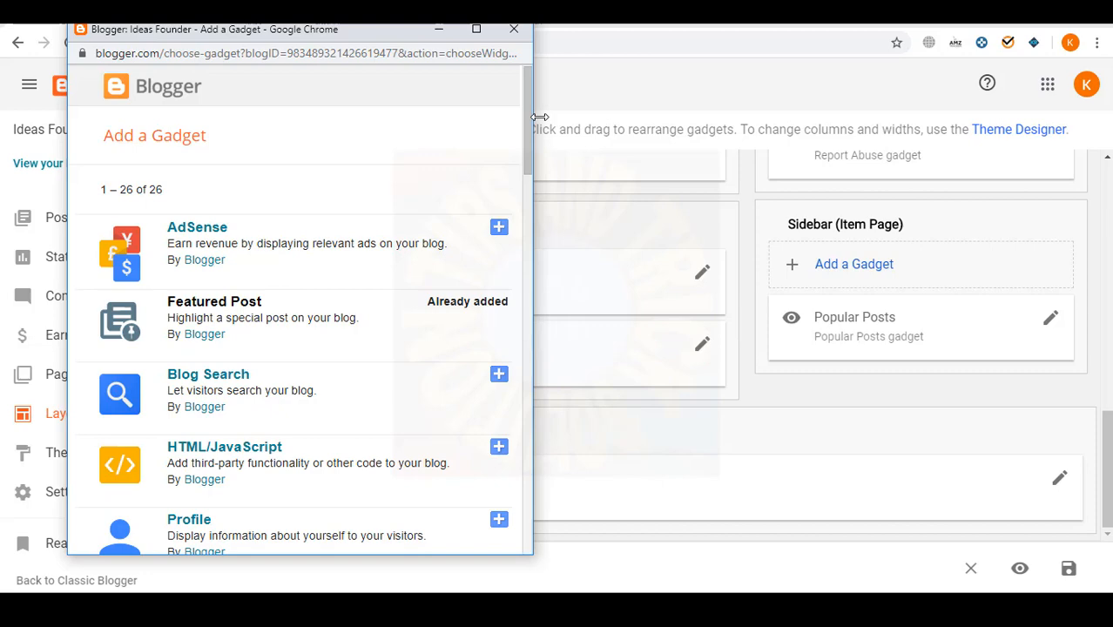
left_click_drag(526, 125, 522, 308)
left_click(498, 205)
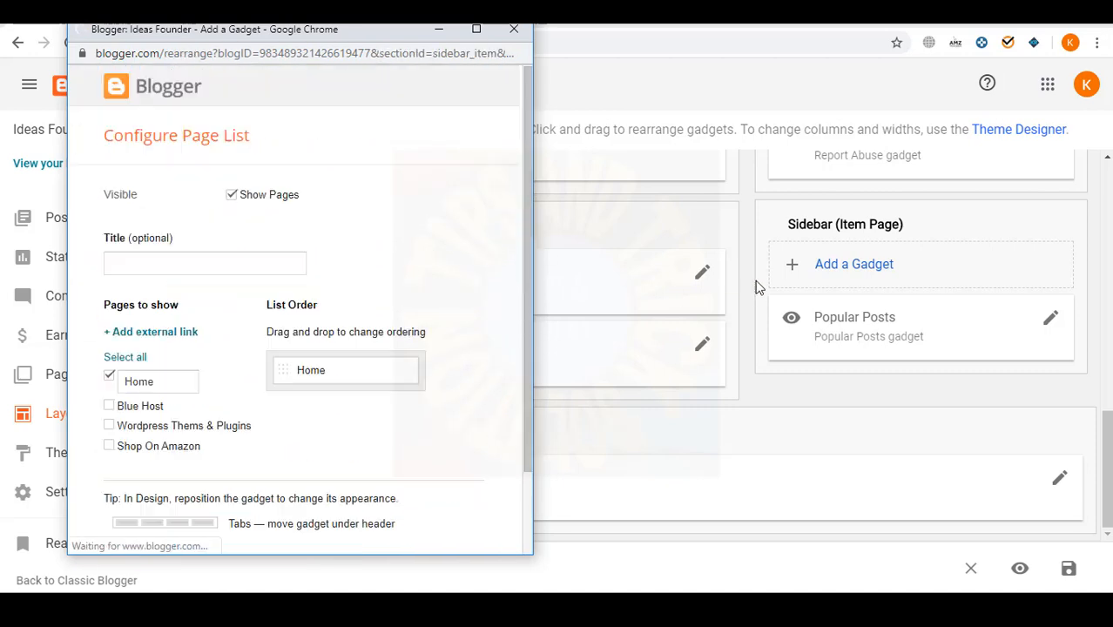
scroll(423, 400, "down", 2)
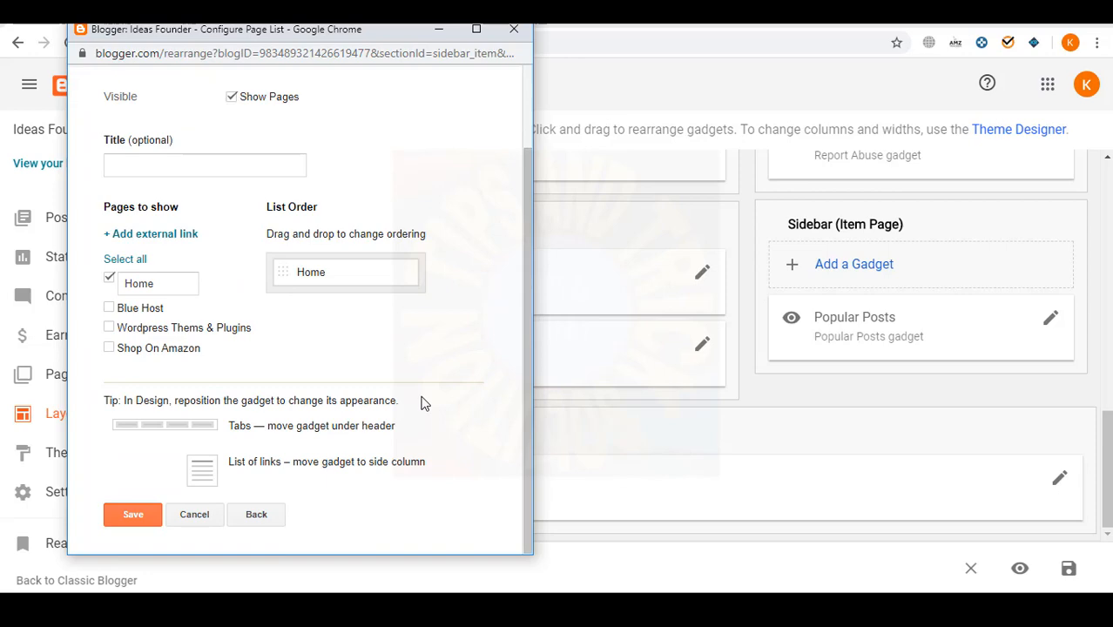
left_click(516, 29)
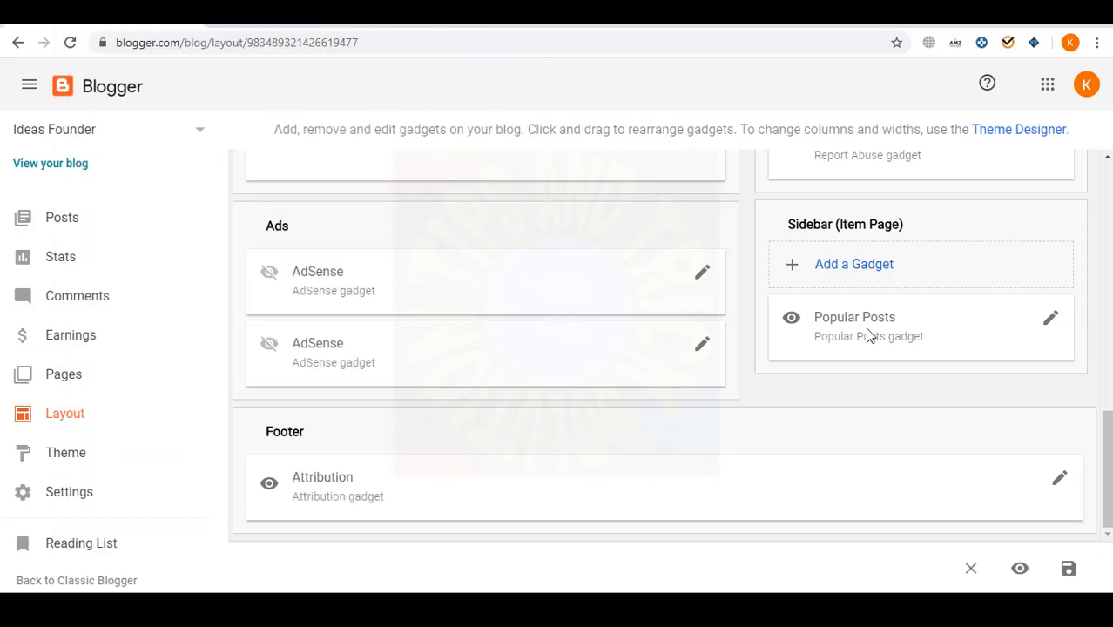
- Add a Pages gadget from the gadget list and save it
left_click(829, 266)
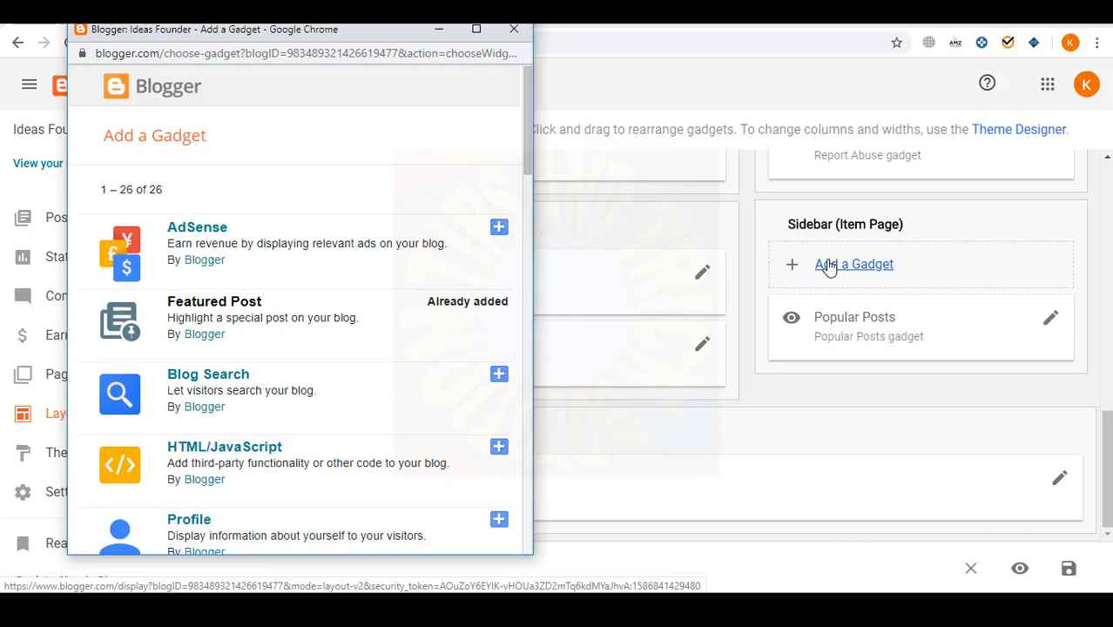
scroll(409, 344, "down", 14)
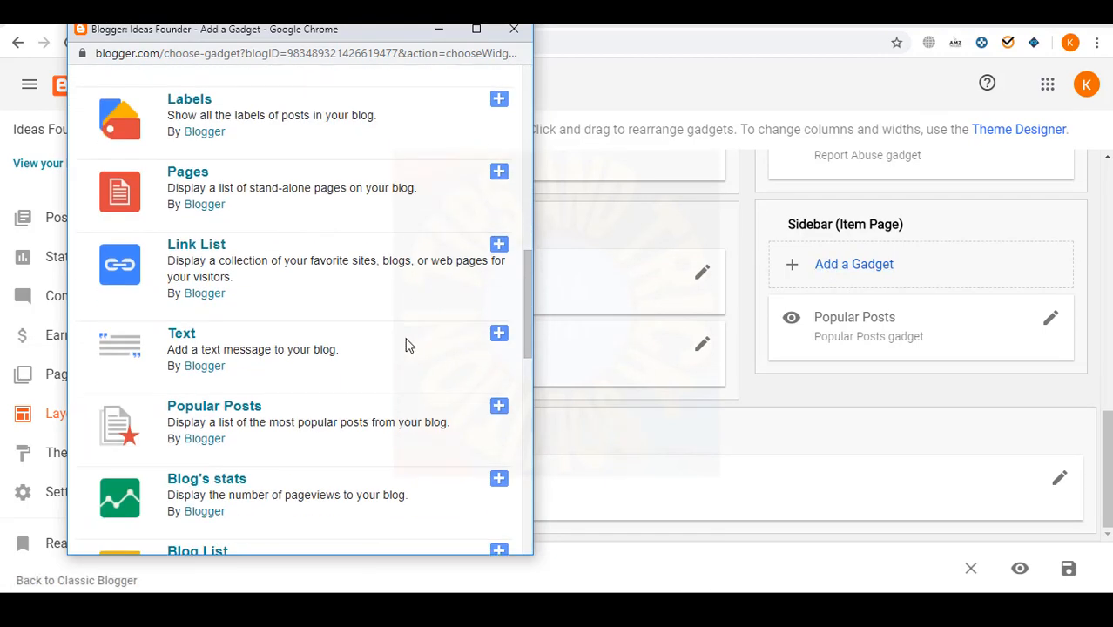
scroll(409, 344, "down", 2)
scroll(409, 344, "up", 2)
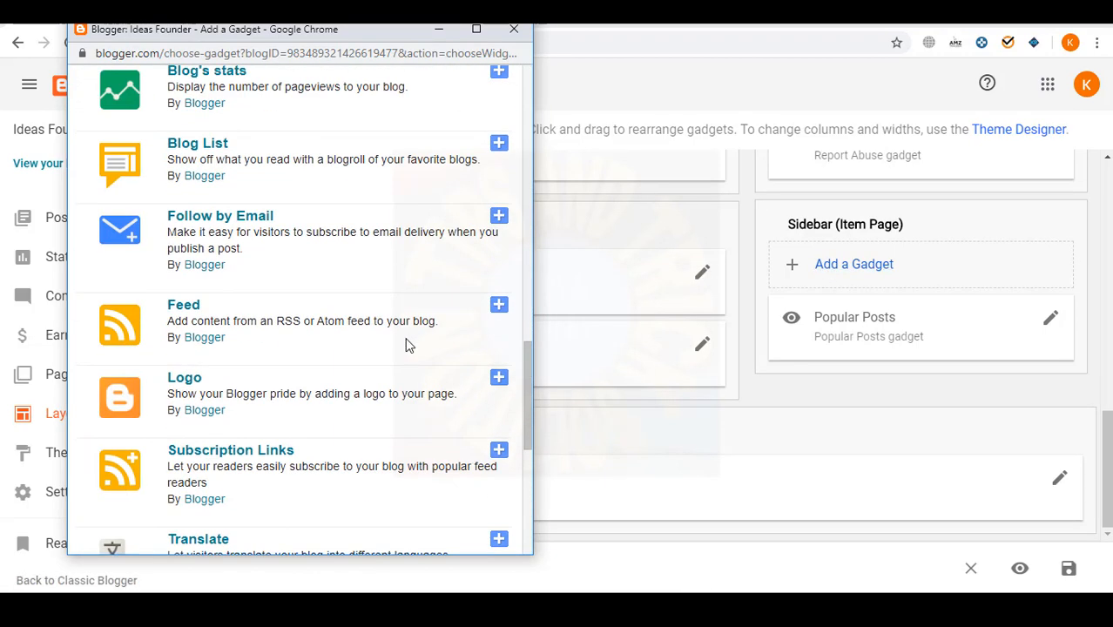
scroll(410, 344, "down", 5)
scroll(410, 344, "up", 2)
scroll(409, 343, "up", 7)
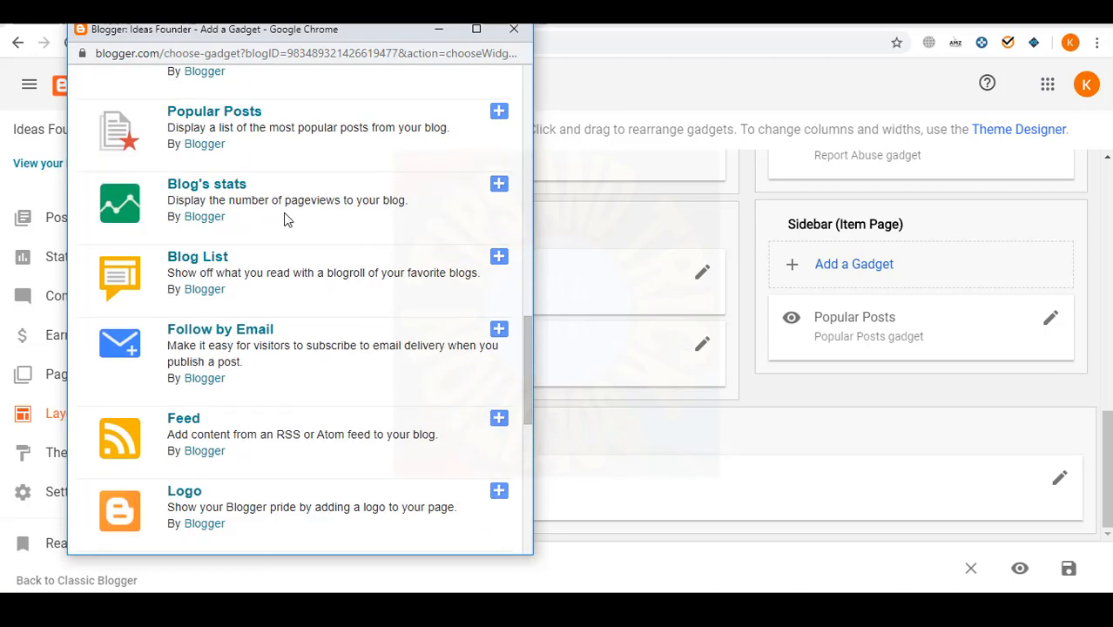
left_click(499, 122)
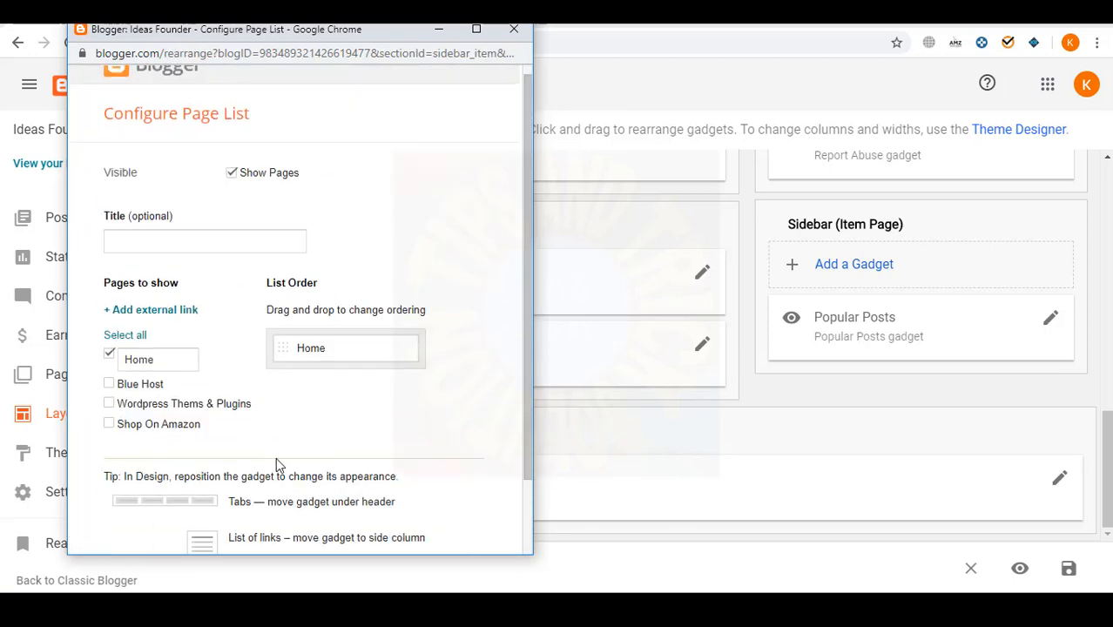
scroll(276, 462, "down", 2)
left_click(137, 510)
- Drag the Pages gadget into the Footer above Attribution and check its settings unchanged
left_click_drag(859, 331, 868, 253)
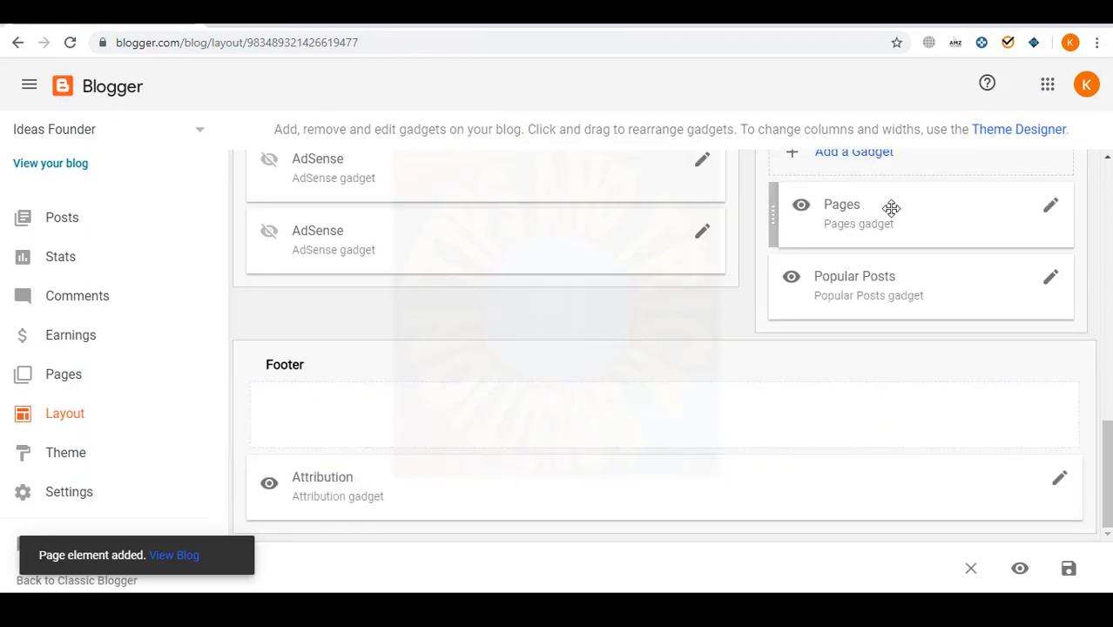
mouse_move(889, 209)
left_mouse_down()
mouse_move(446, 442)
mouse_move(368, 447)
left_mouse_up()
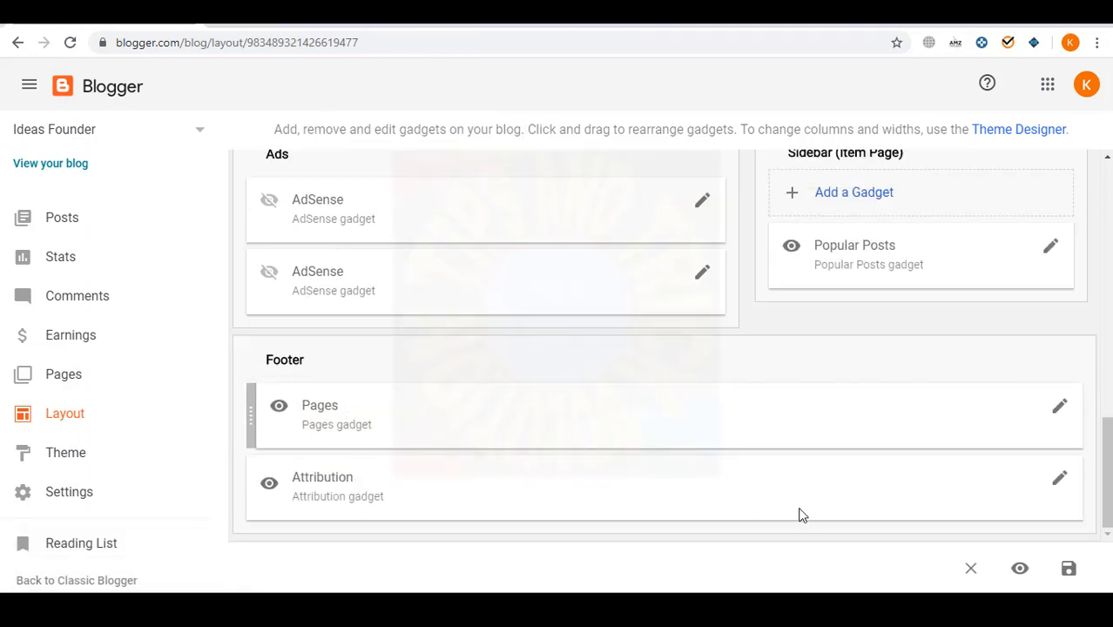
left_click(1058, 407)
scroll(347, 432, "down", 2)
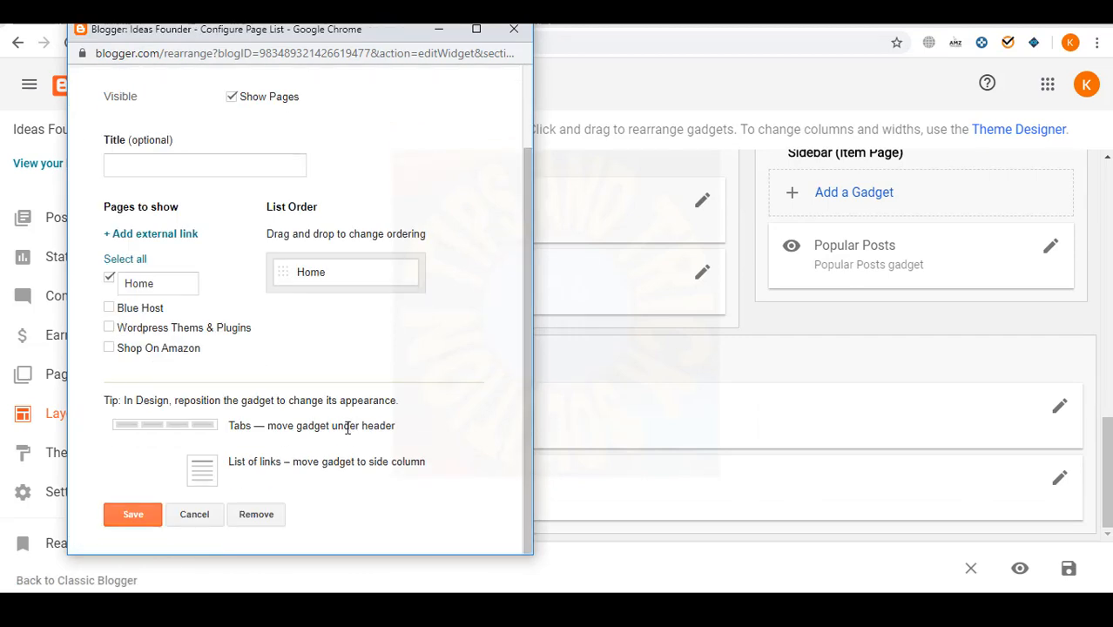
scroll(366, 366, "up", 2)
left_click(513, 30)
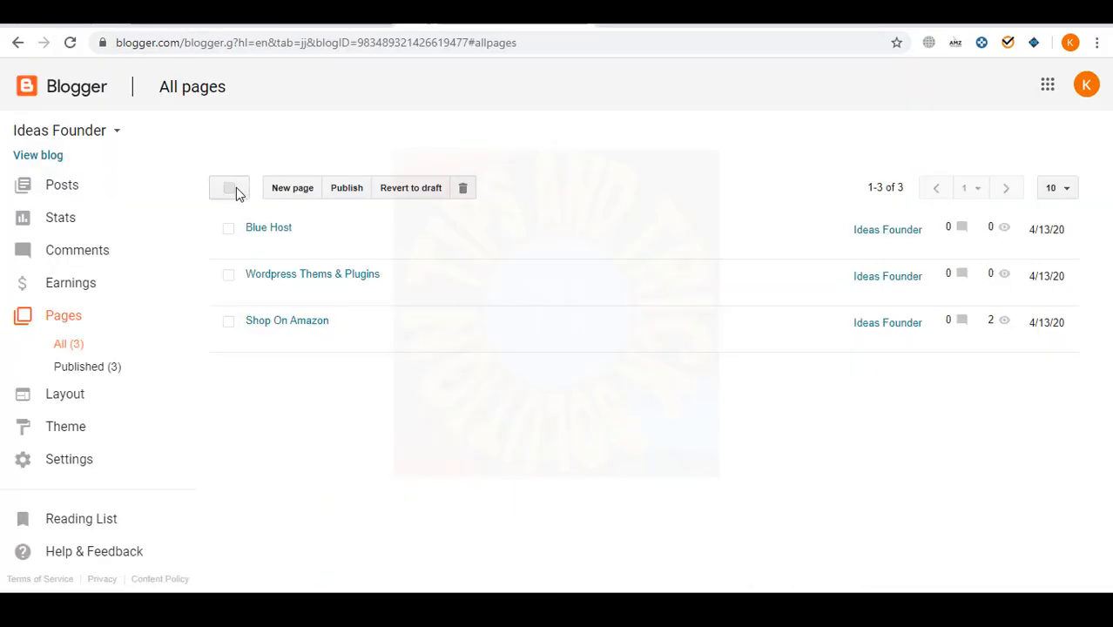
- Start a new page and give it the Privacy Policy heading from the text file as its title
left_click(291, 186)
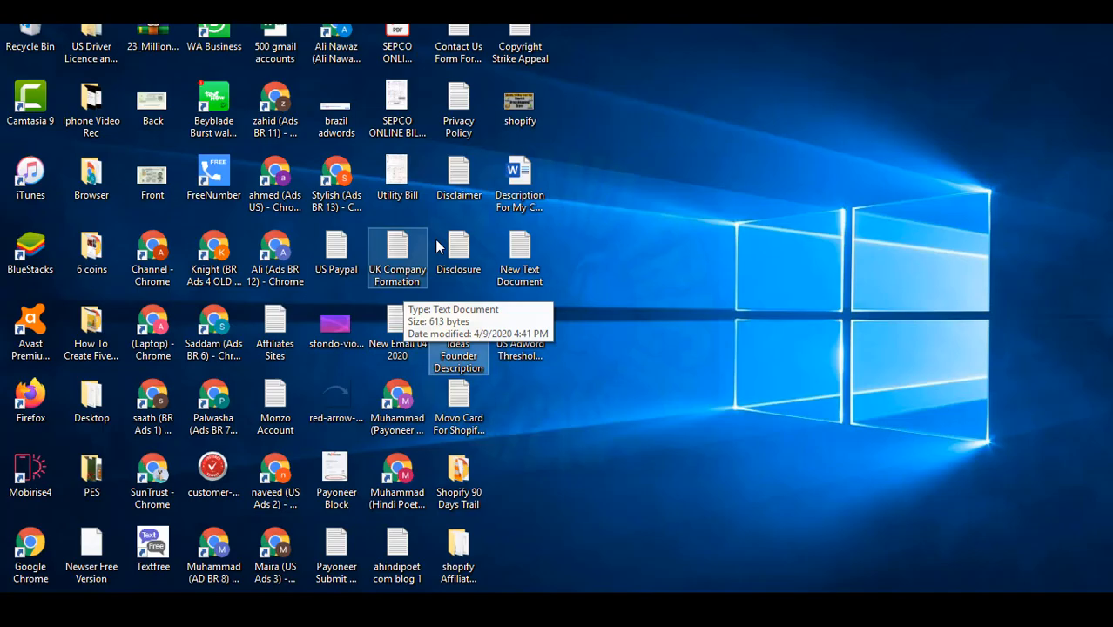
double_click(458, 106)
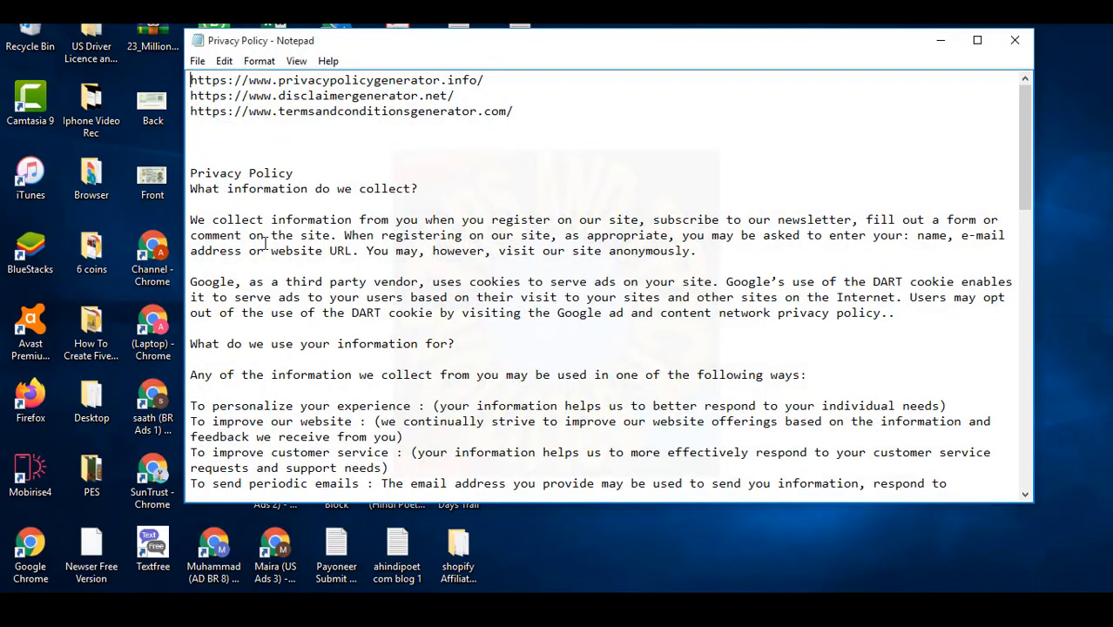
left_click_drag(304, 176, 191, 175)
key("ctrl+c")
left_click(648, 609)
left_click(331, 135)
key("ctrl+v")
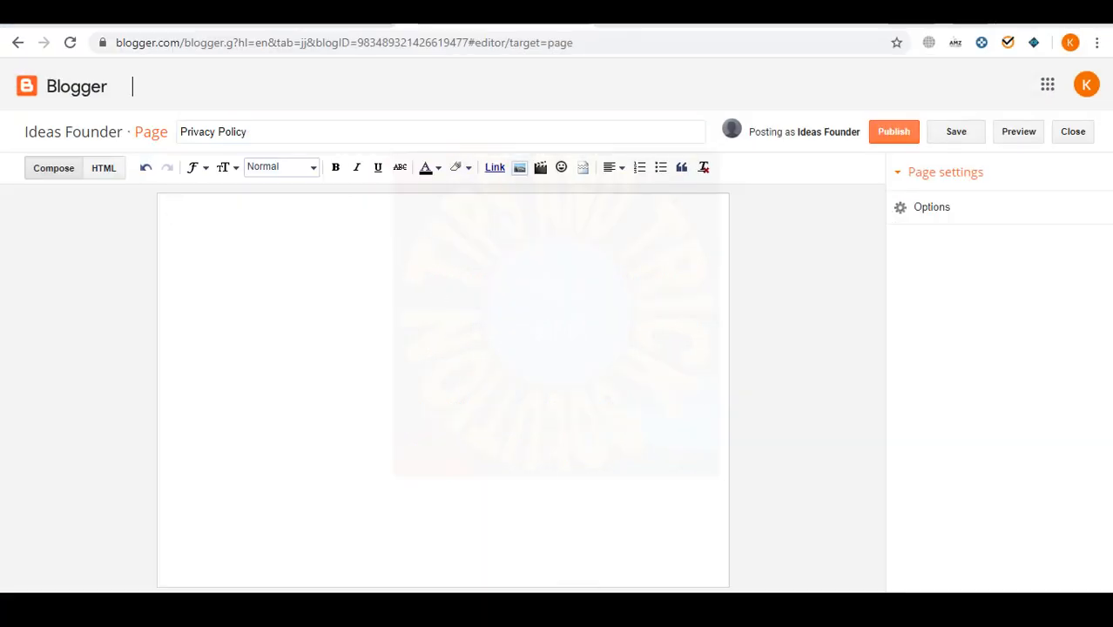
- In Notepad, delete the old shoutmeloud.com link line and the old contact e-mail
left_click(684, 549)
left_click_drag(322, 233, 914, 556)
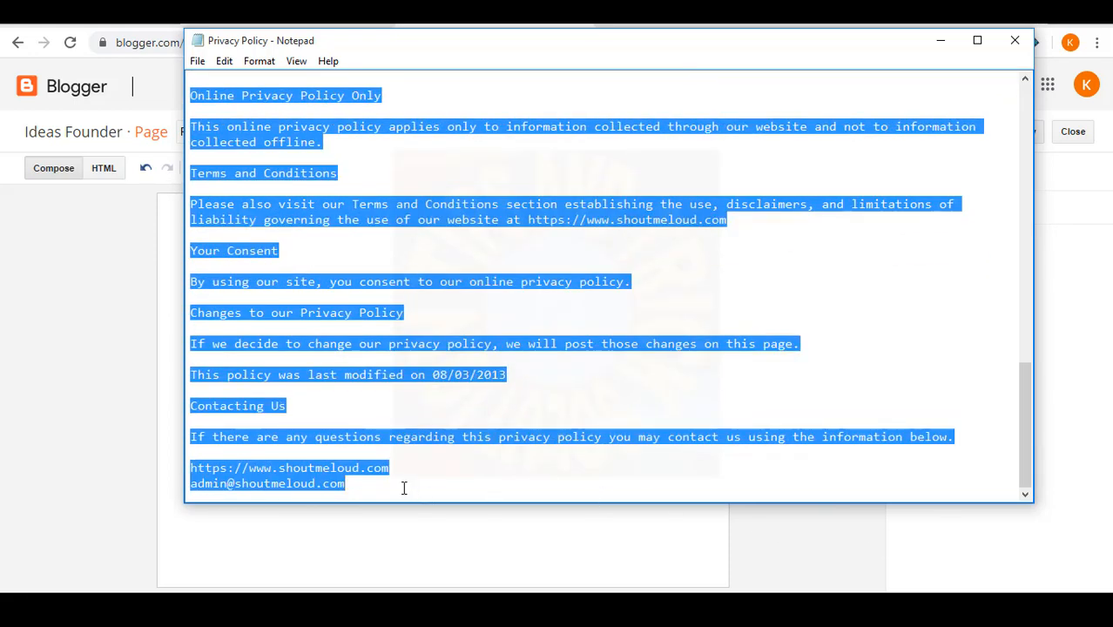
left_click_drag(401, 470, 183, 471)
key("Delete")
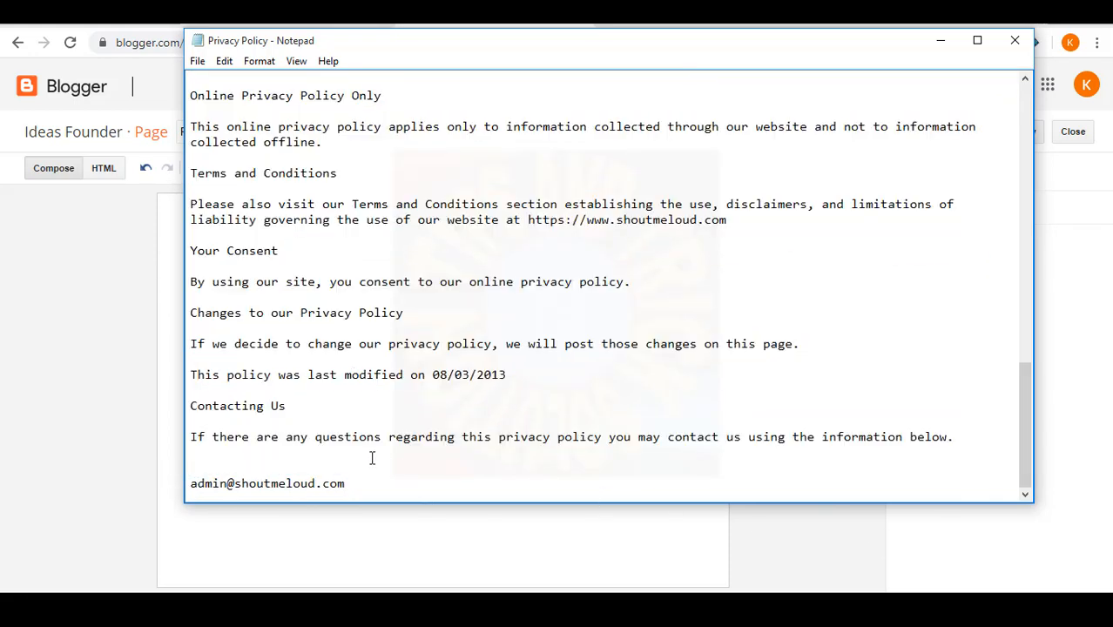
left_click_drag(358, 480, 167, 490)
key("Delete")
- Check the live ideasfounder.com tab, then return to the Privacy Policy text in Notepad
key("alt+Tab")
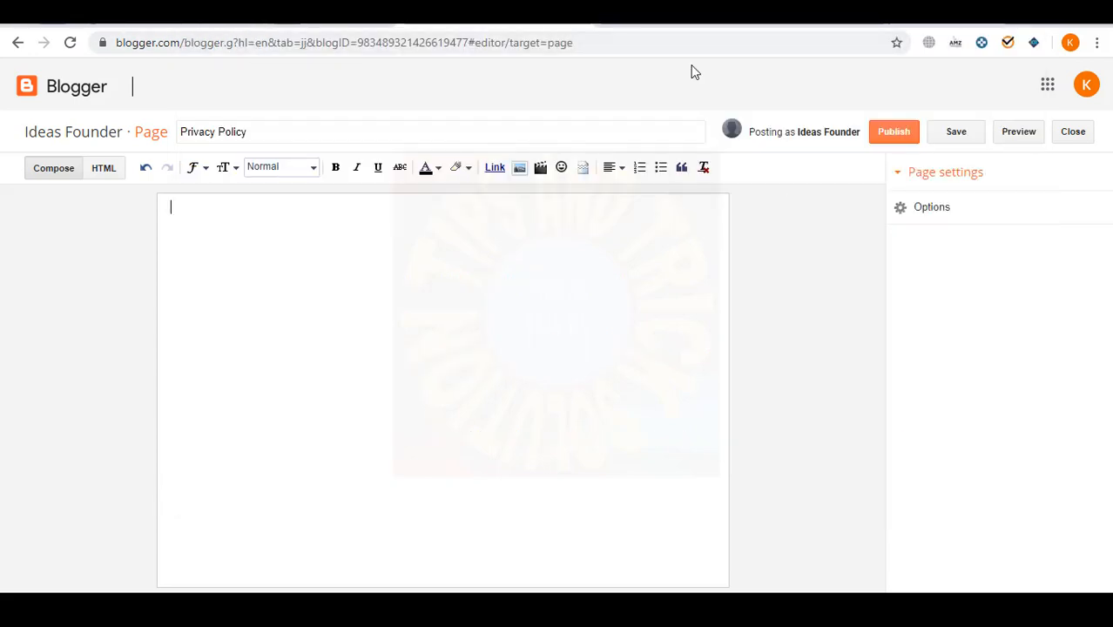
left_click(690, 18)
left_click(488, 17)
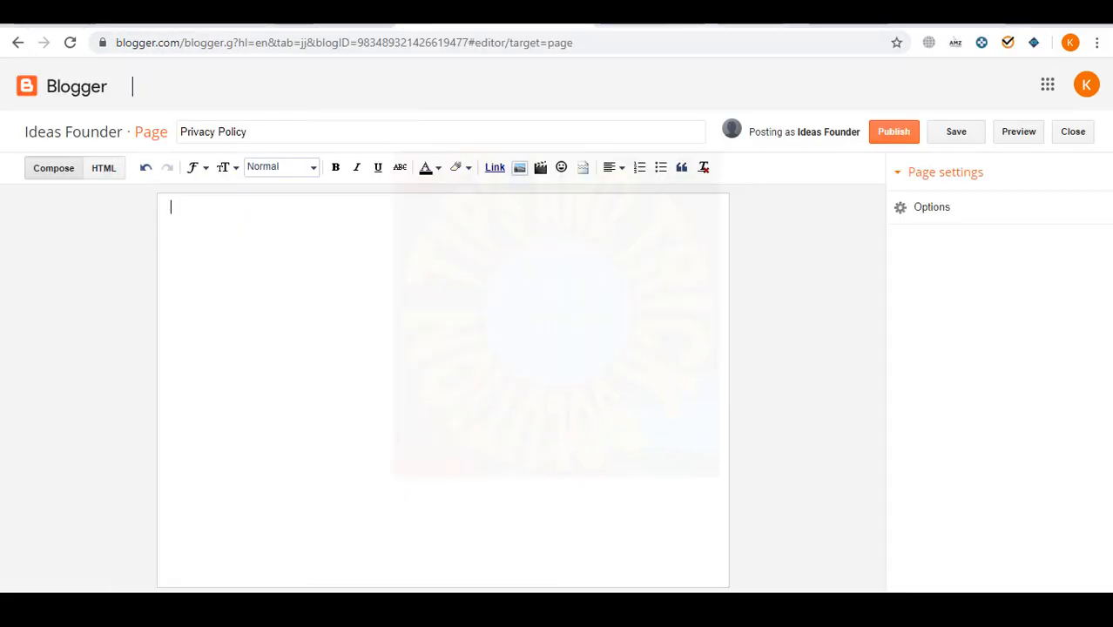
left_click(689, 18)
mouse_move(620, 608)
left_click(638, 550)
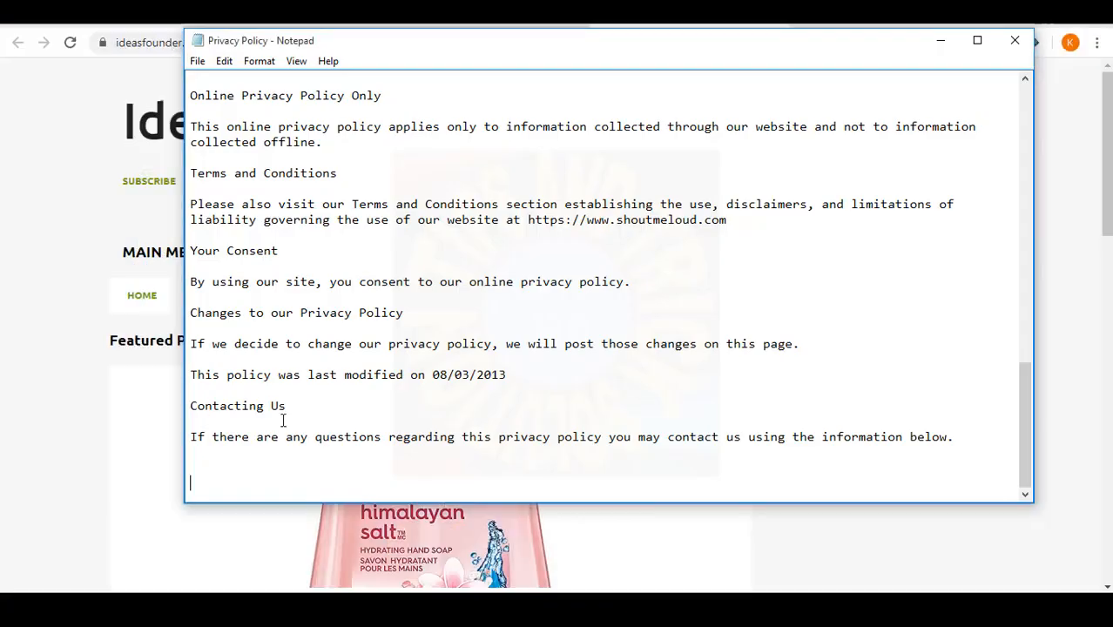
type("https://www.ideasfounder.com/")
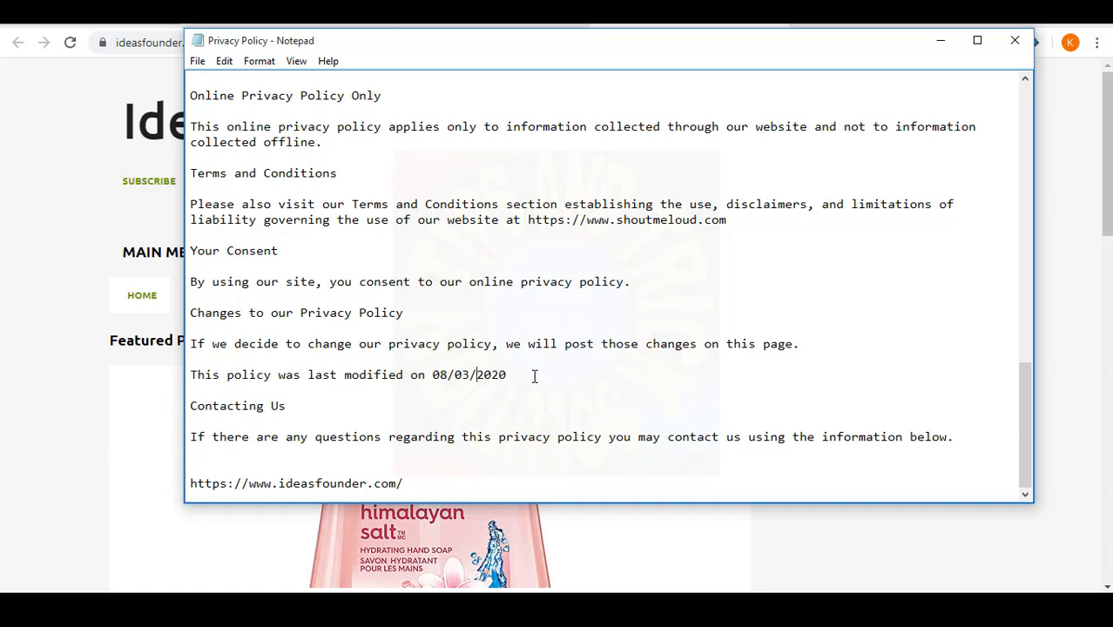
key("BackSpace")
type("4")
key("Left")
key("Left")
key("Left")
key("BackSpace")
key("BackSpace")
type("14")
- Replace the Terms and Conditions shoutmeloud link with the ideasfounder.com link and add a support e-mail line
left_click_drag(740, 223, 528, 225)
type("https://www.ideasfounder.com/")
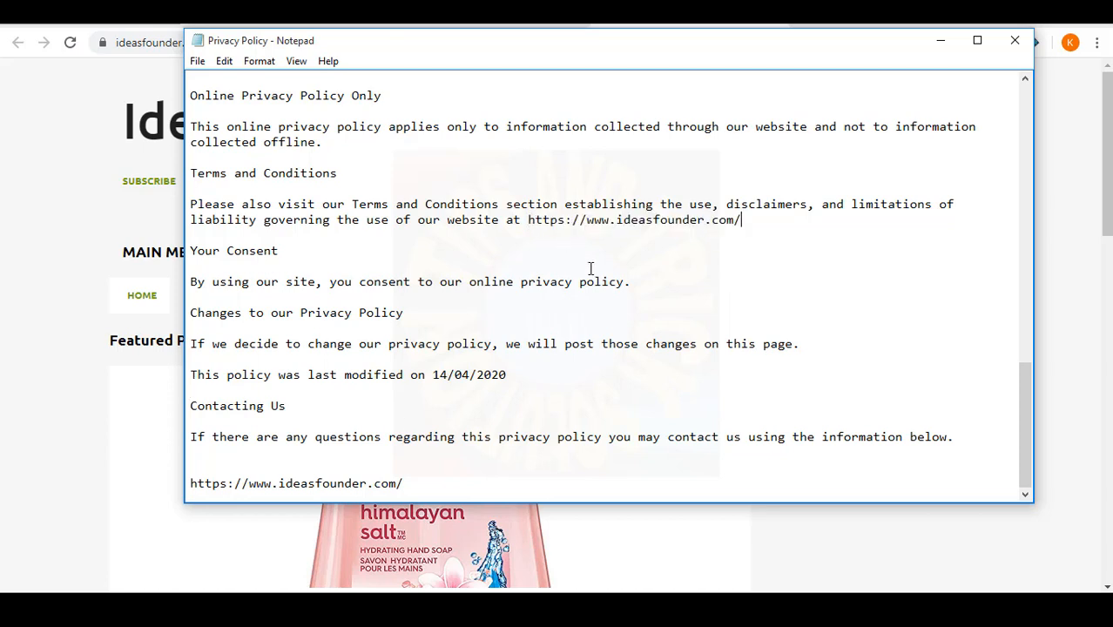
left_click(483, 478)
key("Return")
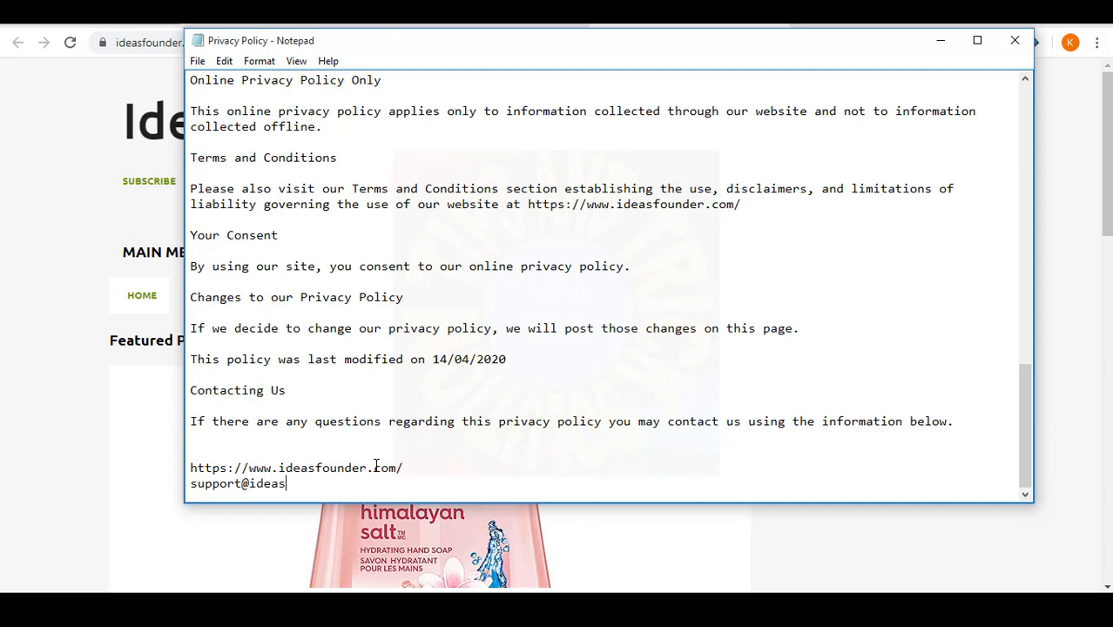
- Read through the policy to its end and select the entire text
scroll(596, 359, "up", 7)
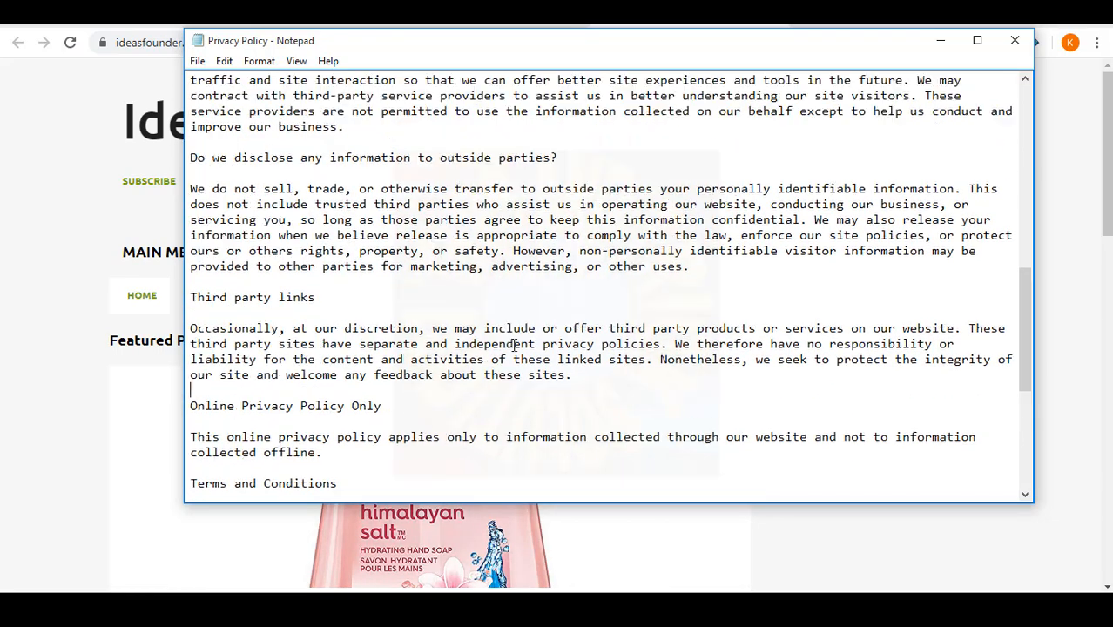
scroll(516, 345, "up", 14)
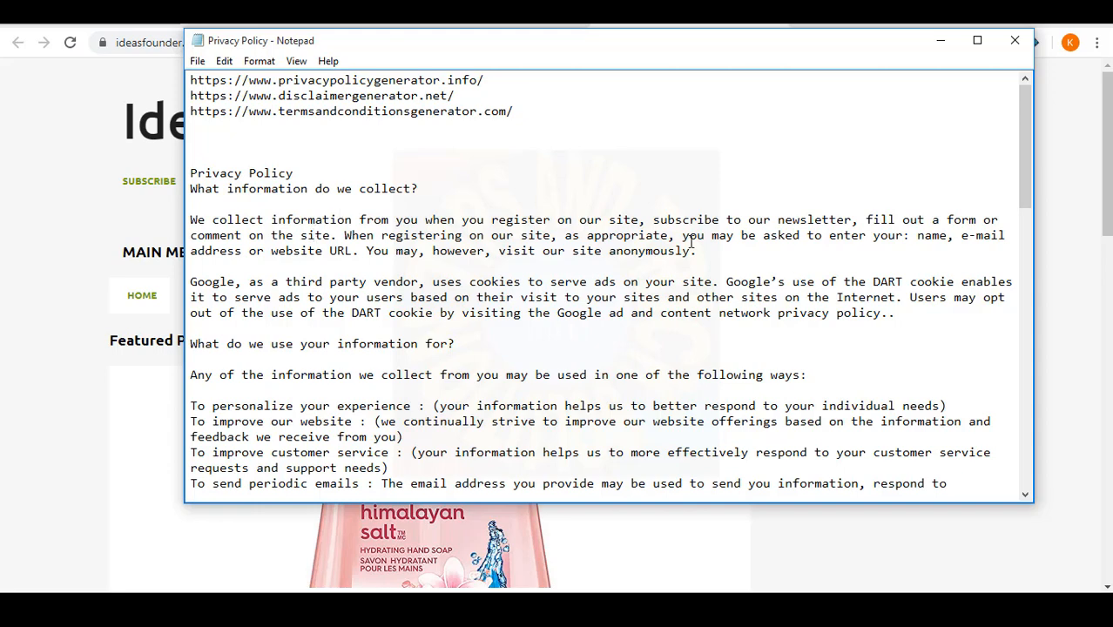
left_click_drag(682, 264, 261, 221)
left_click(262, 221)
scroll(409, 446, "down", 5)
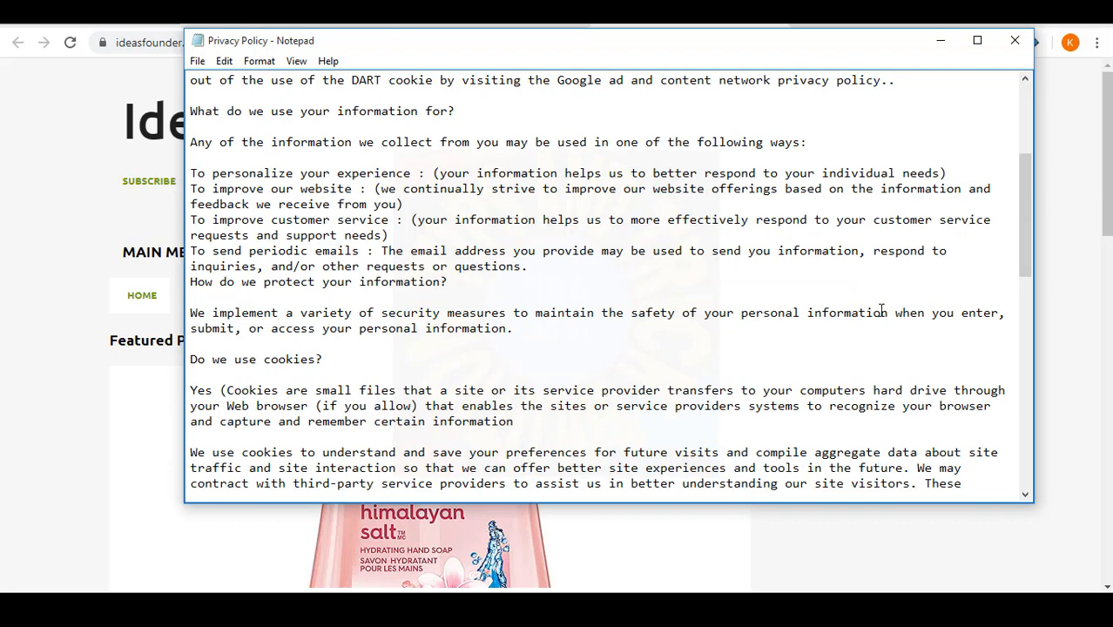
scroll(297, 369, "down", 2)
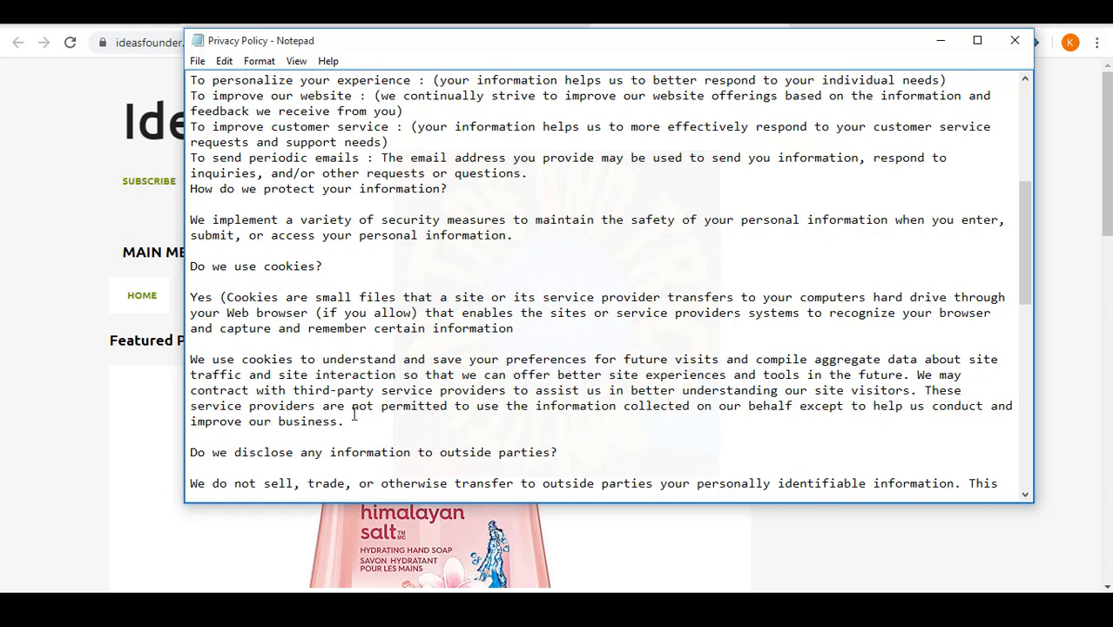
scroll(440, 409, "down", 3)
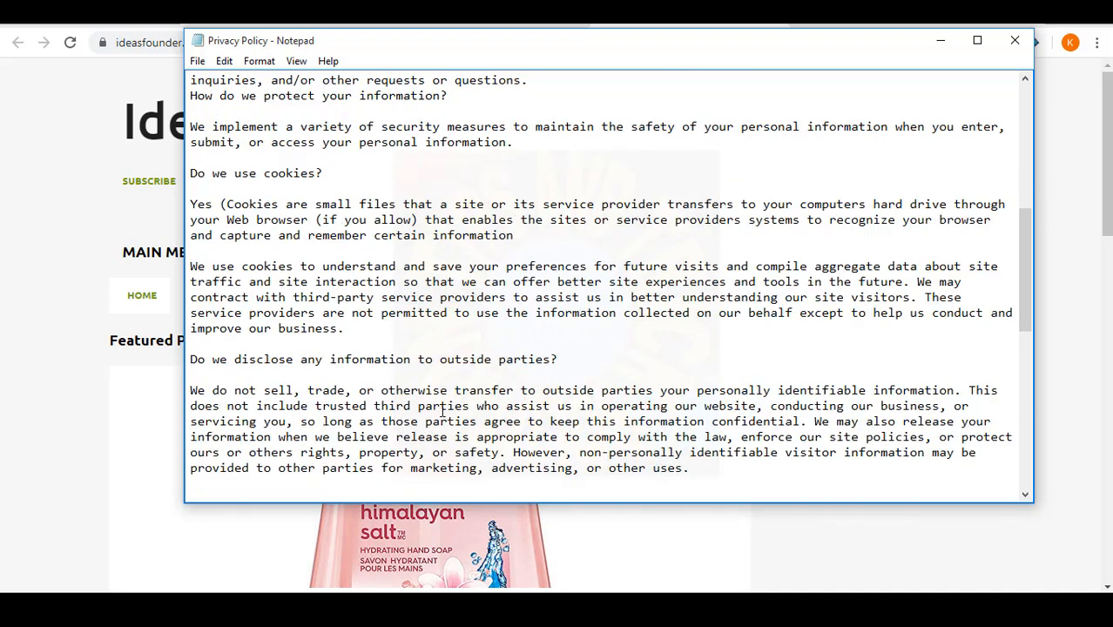
scroll(580, 321, "down", 1)
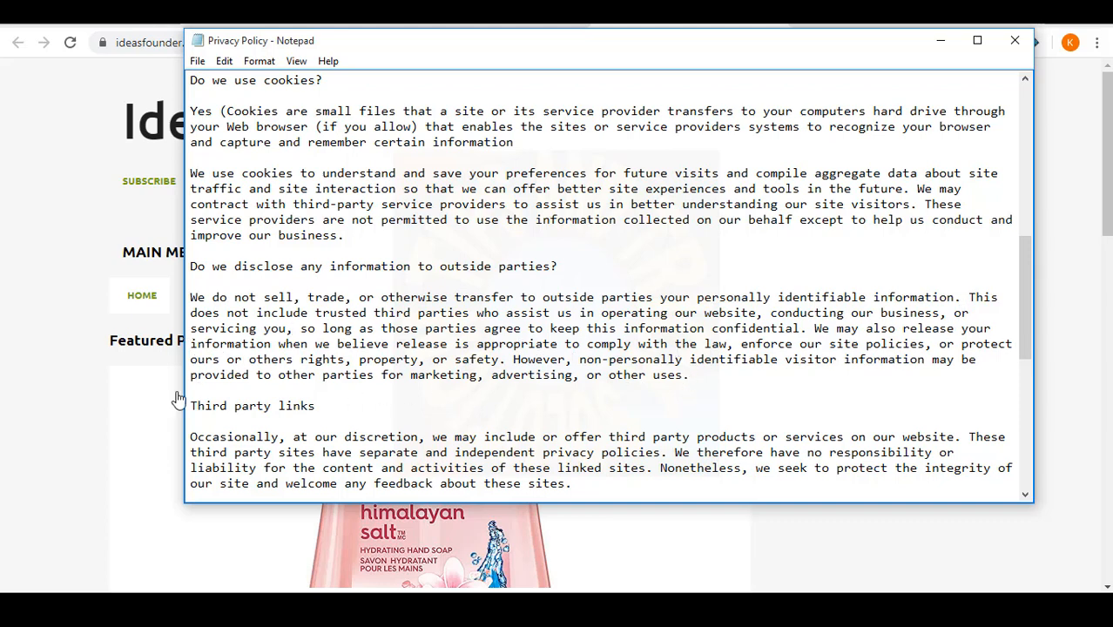
scroll(207, 350, "down", 3)
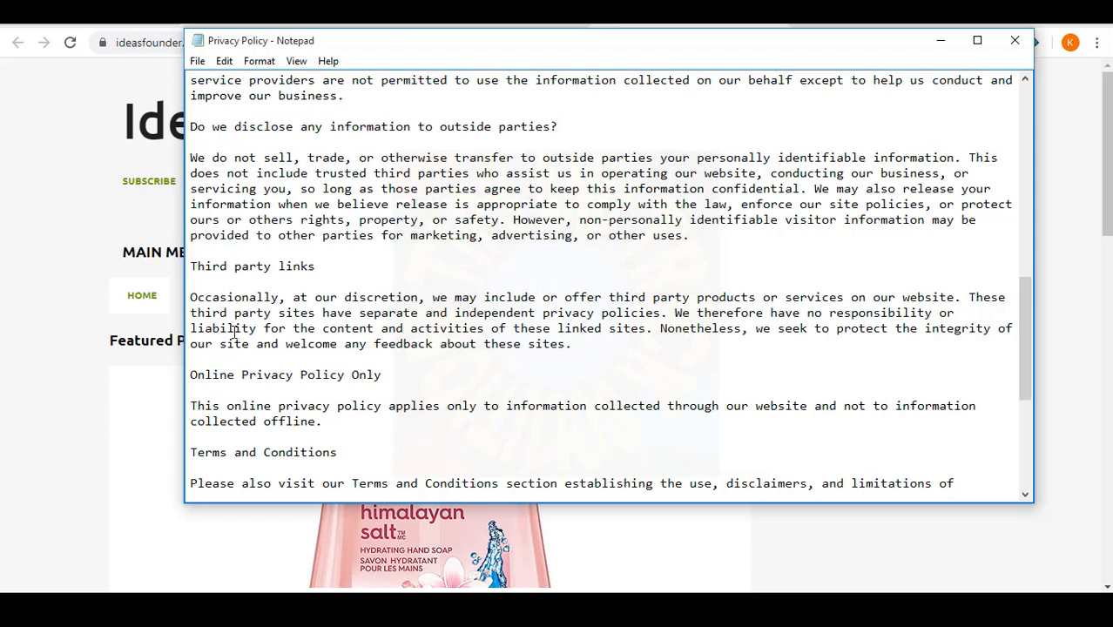
scroll(261, 366, "down", 1)
scroll(240, 425, "down", 1)
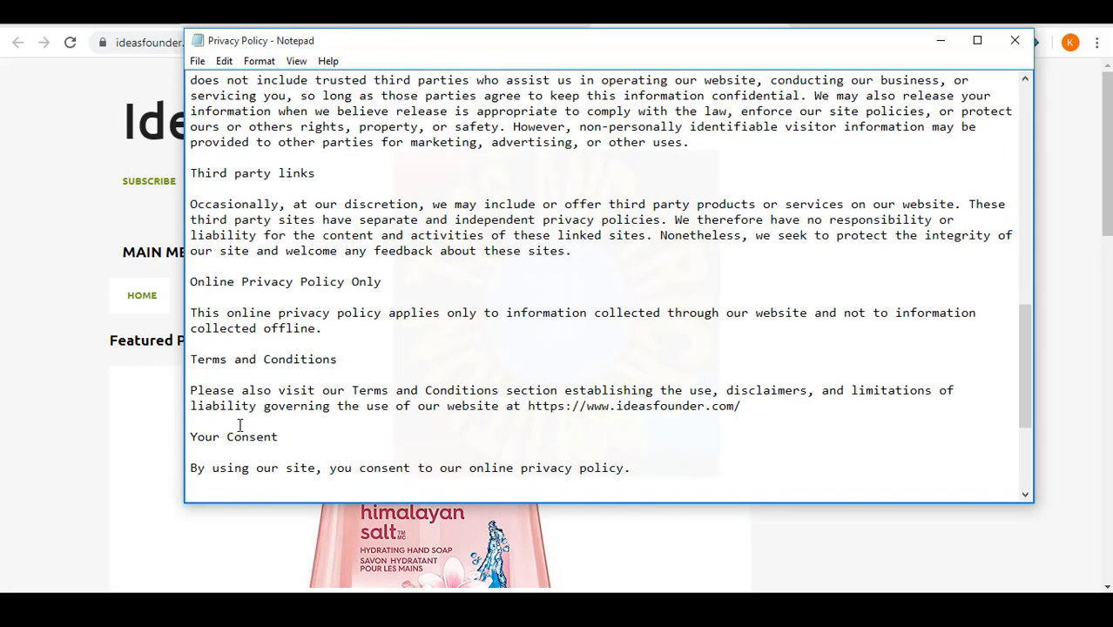
left_click_drag(193, 366, 389, 357)
left_click(256, 375)
scroll(701, 435, "down", 4)
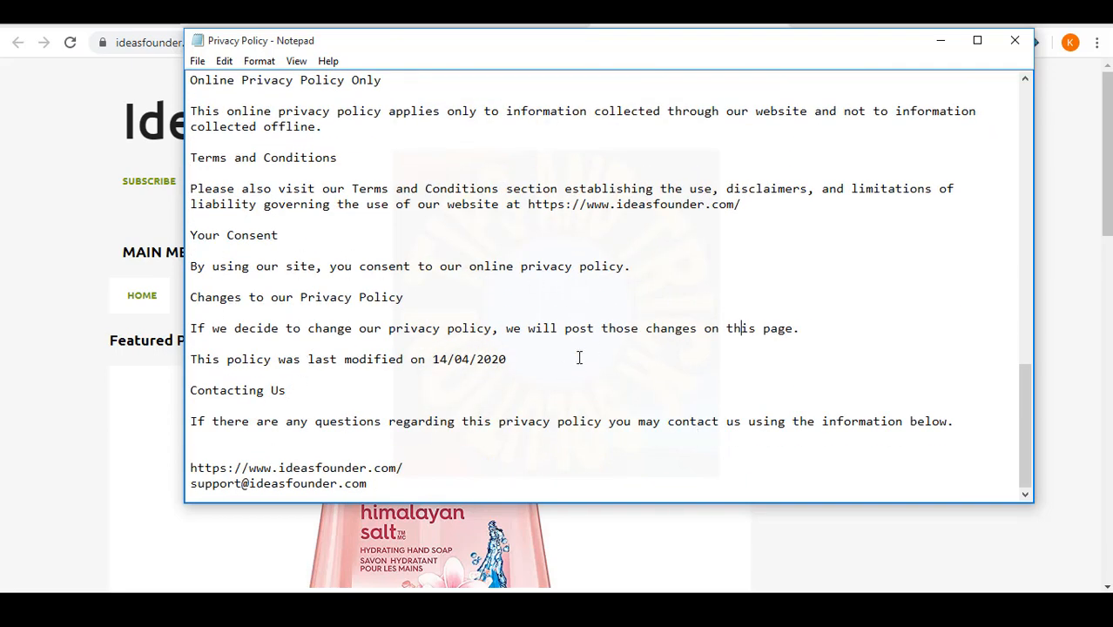
key("ctrl+a")
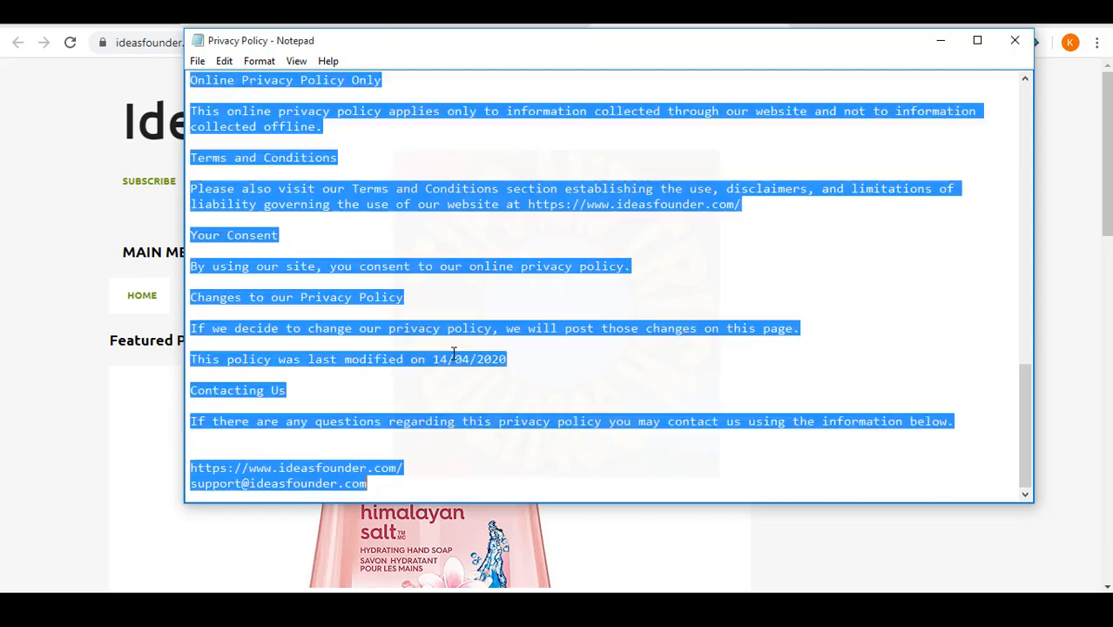
- Copy the whole policy from Notepad and paste it into the Blogger page body
key("ctrl+c")
key("alt+Tab")
key("ctrl+v")
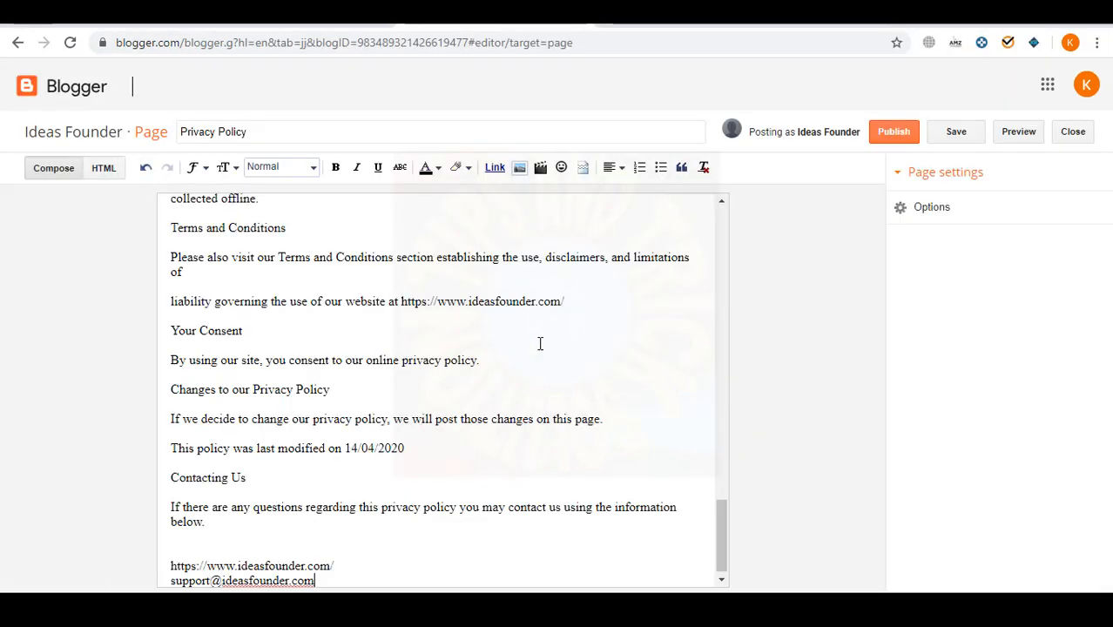
scroll(566, 280, "up", 10)
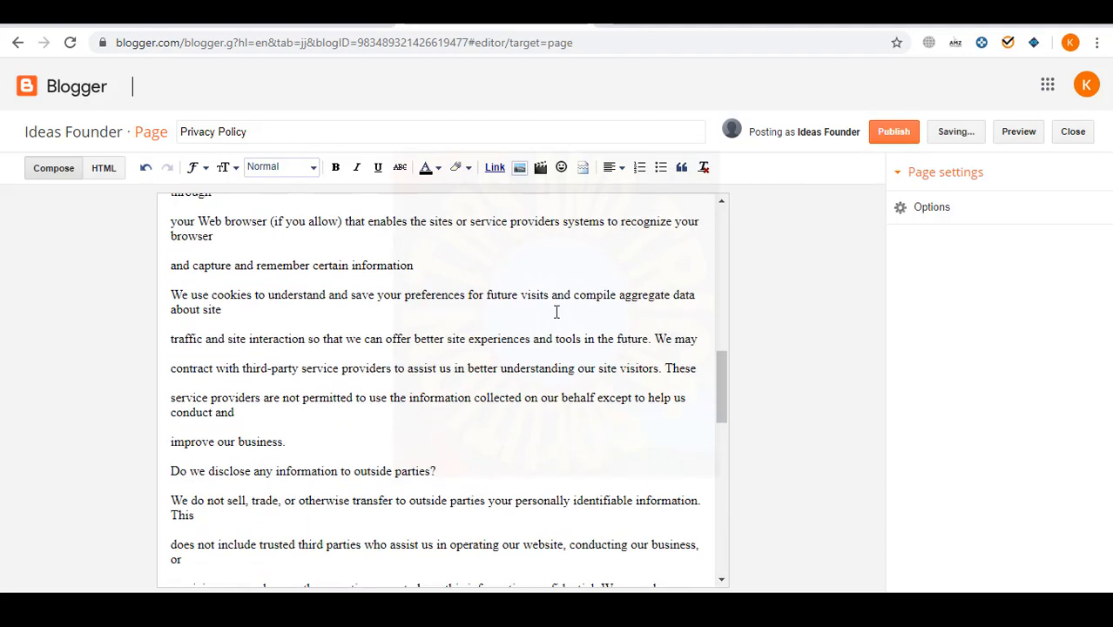
scroll(556, 318, "up", 5)
scroll(551, 318, "down", 2)
scroll(566, 365, "up", 2)
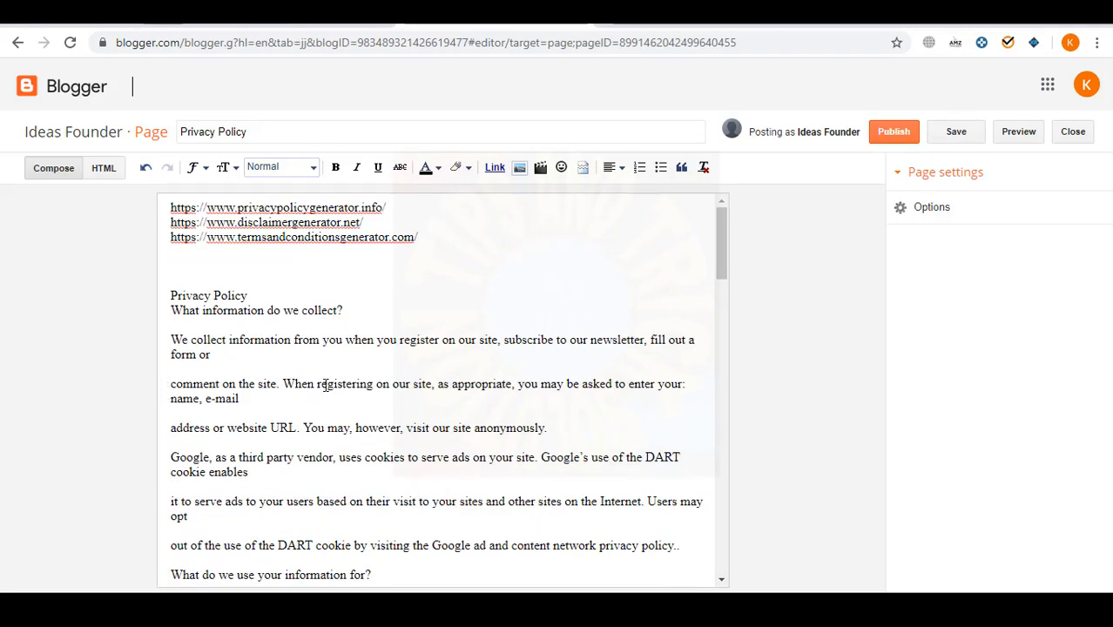
- Remove stray line breaks to rejoin the broken sentence and the address line
key("BackSpace")
key("BackSpace")
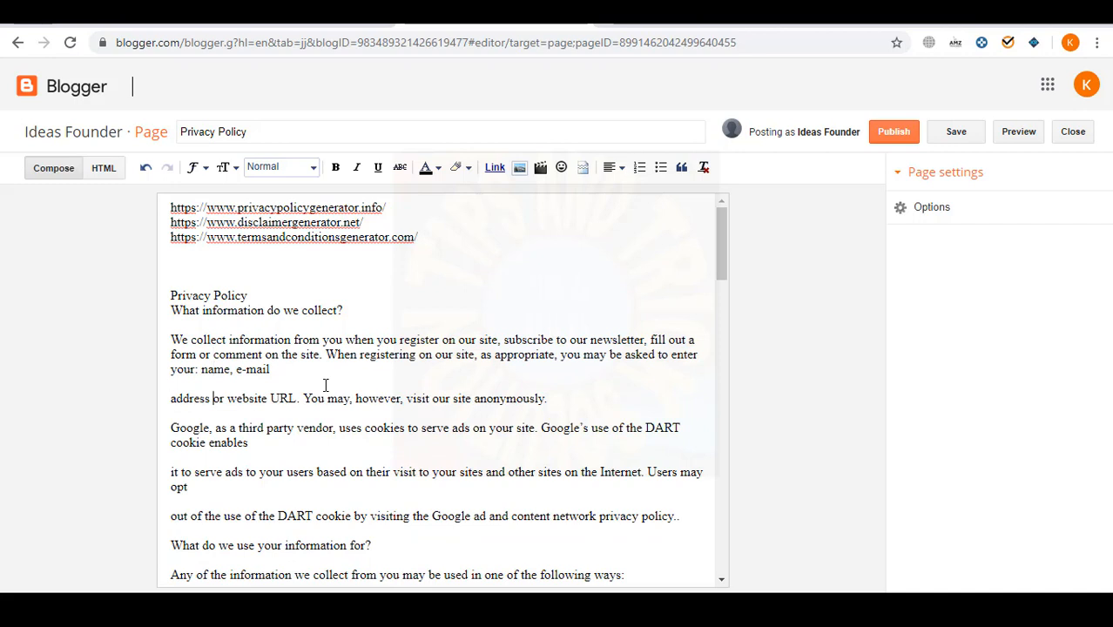
key("Left")
key("BackSpace")
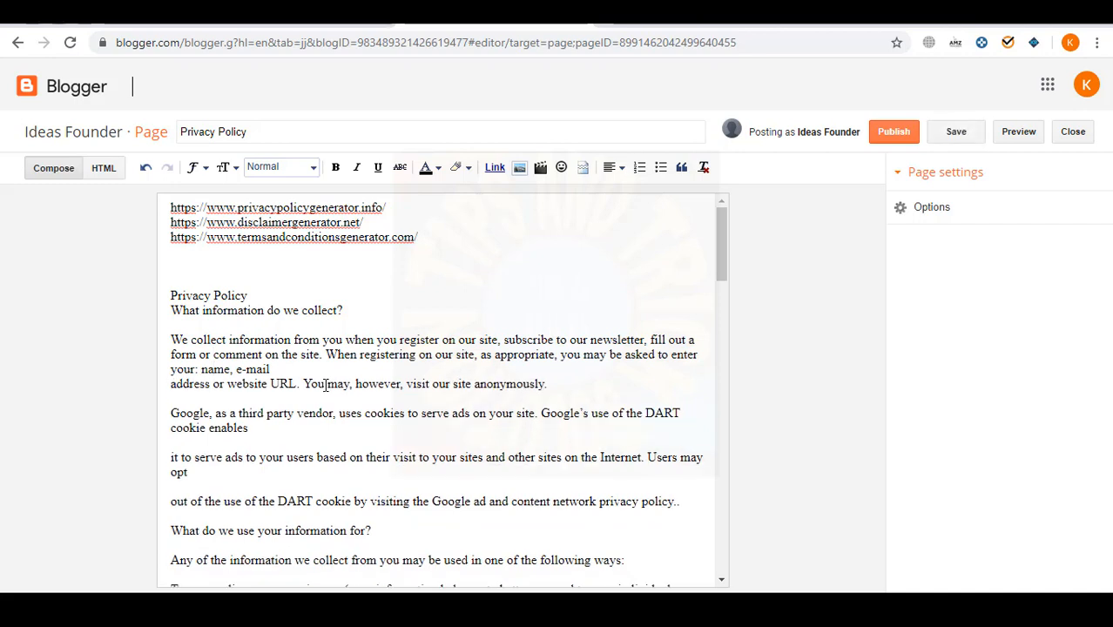
key("BackSpace")
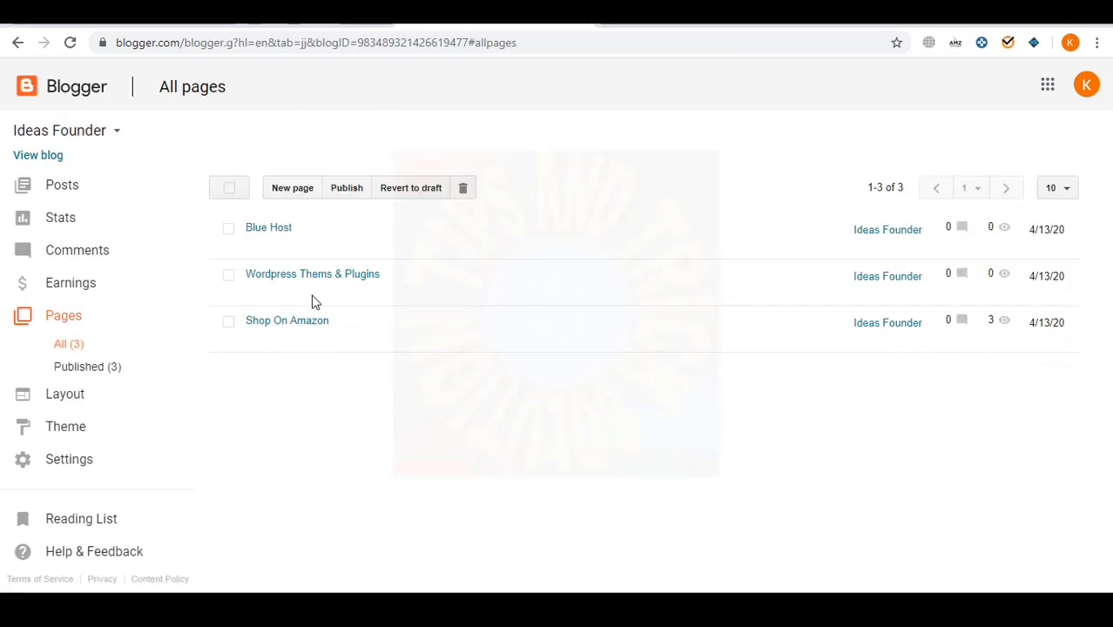
- Create a new page titled 'Privacy Policy'
left_click(293, 190)
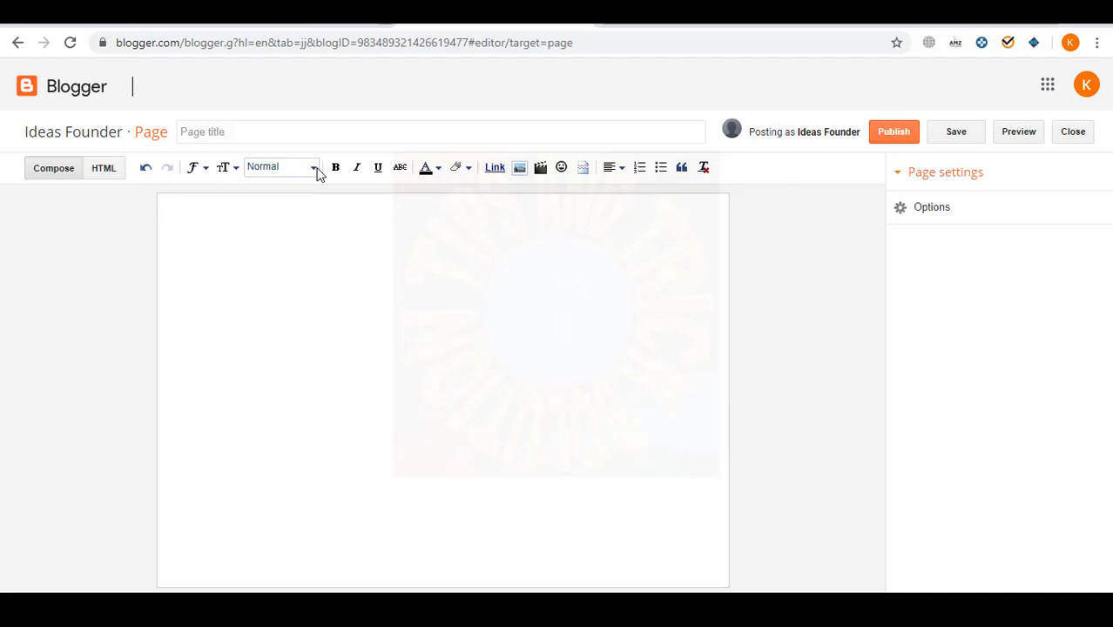
left_click(316, 130)
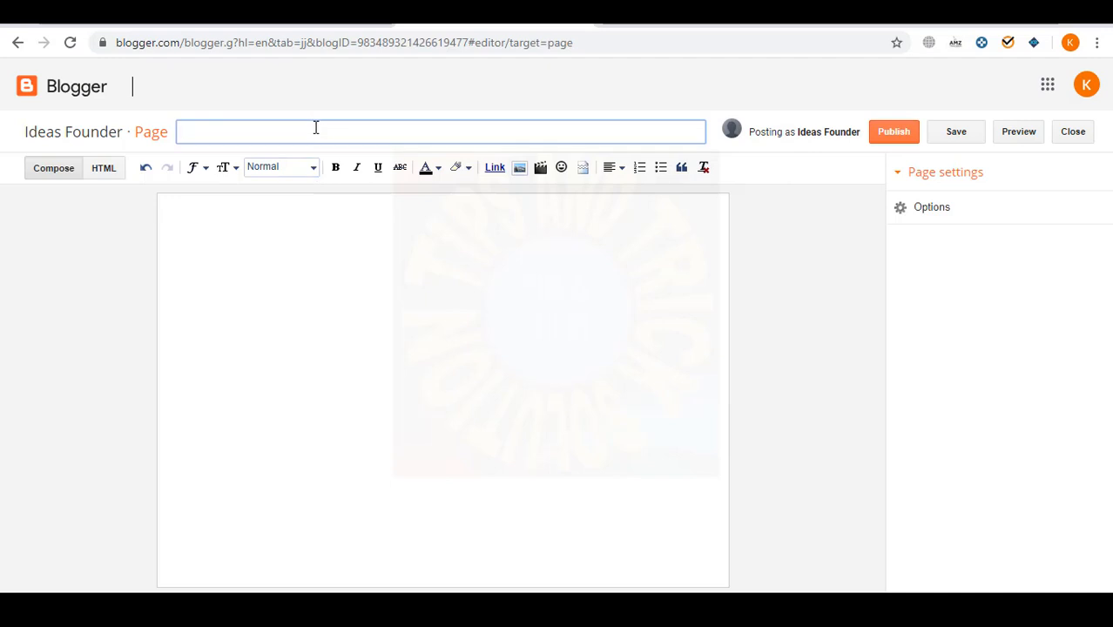
type("Privacy Policy")
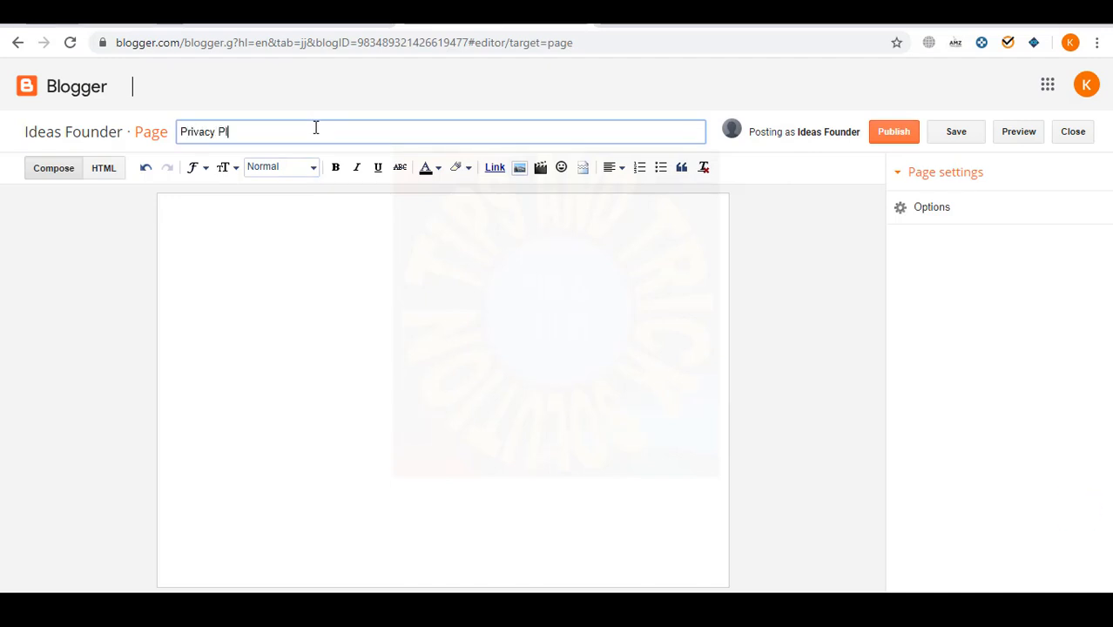
left_click(576, 569)
- Copy the formatted policy text from Word and paste it into the page body
key("alt+Tab")
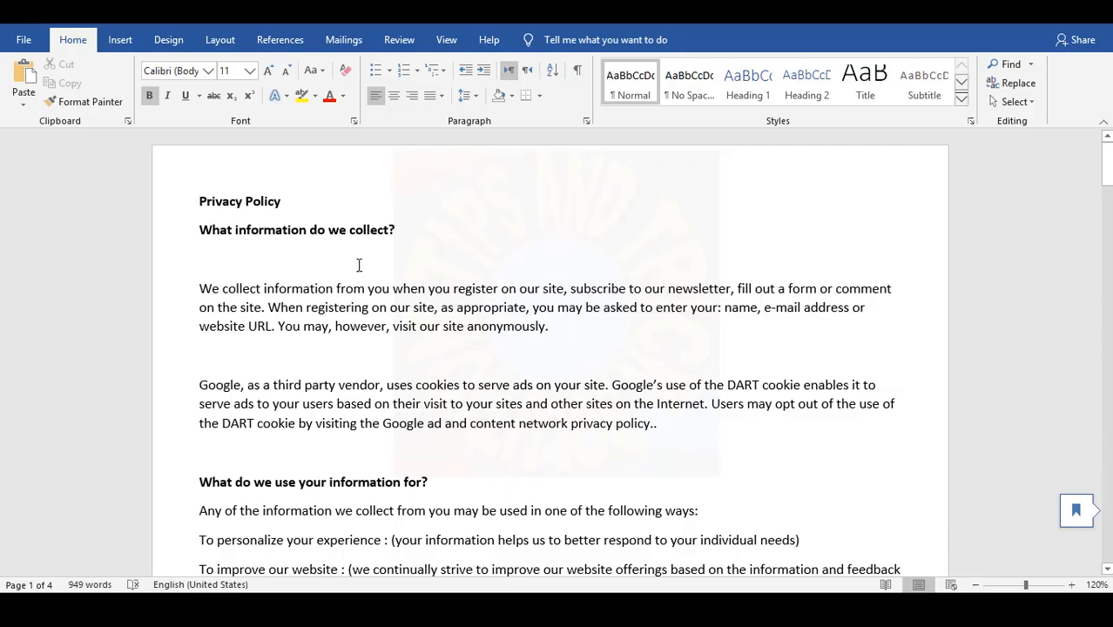
left_click_drag(196, 200, 523, 239)
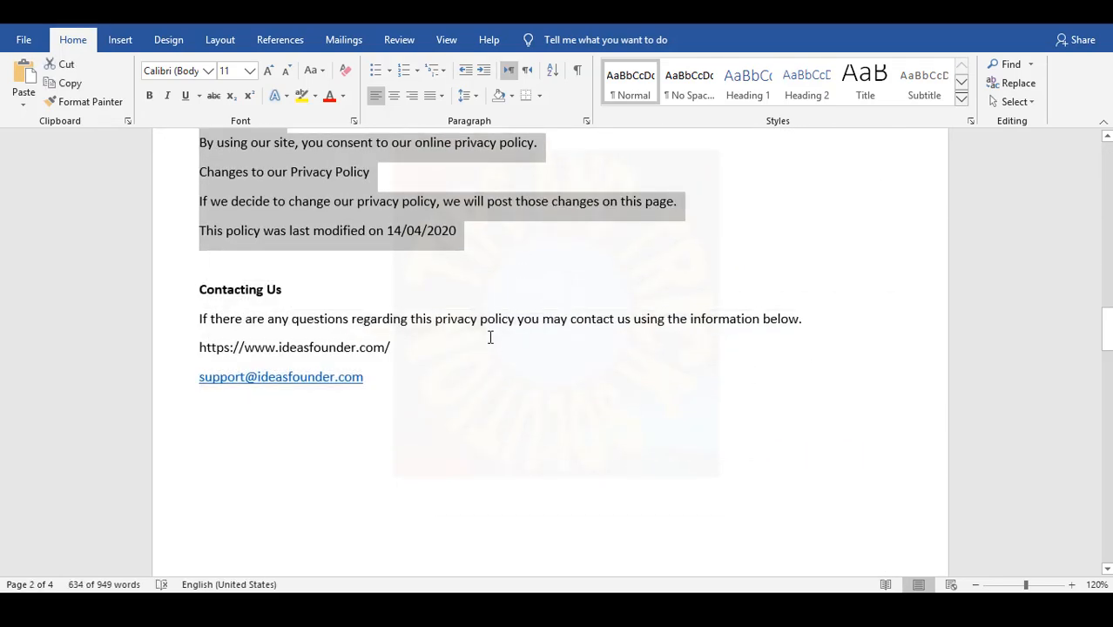
key("shift+Down")
key("shift+Down")
key("shift+Down")
key("shift+Down")
key("shift+Down")
key("shift+Down")
key("shift+Down")
key("shift+Up")
key("shift+Up")
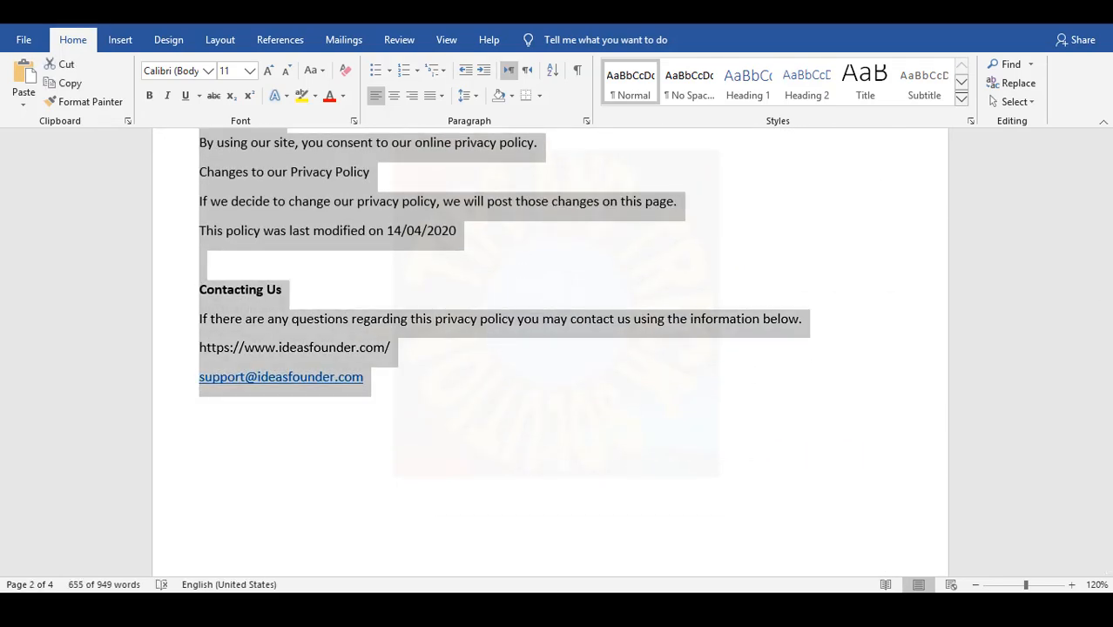
left_click(554, 610)
left_click(441, 306)
key("ctrl+v")
scroll(461, 294, "down", 2)
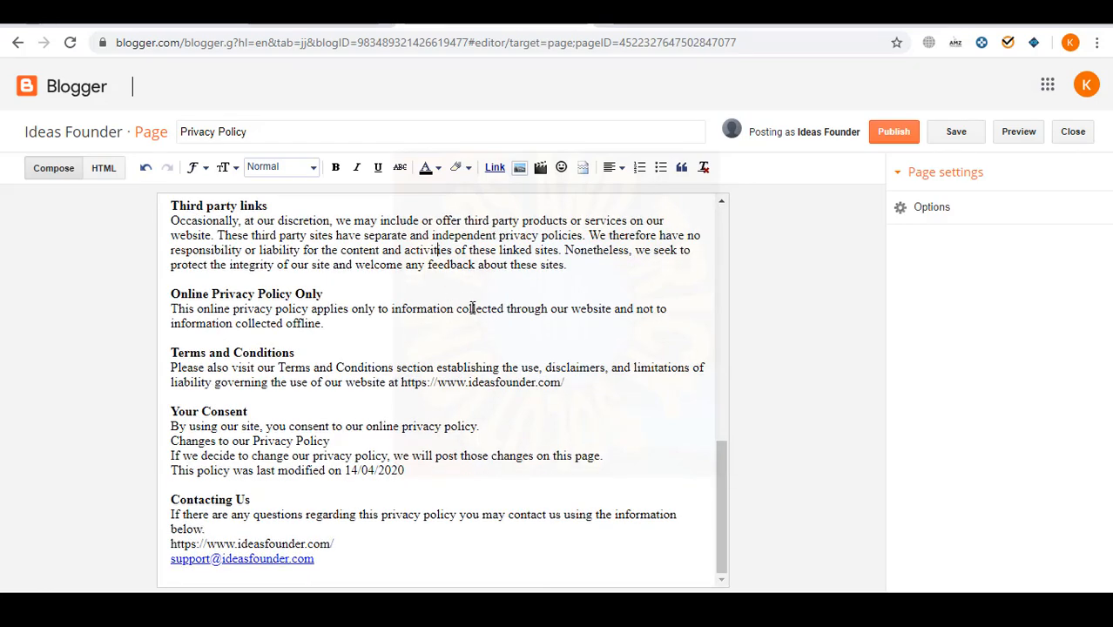
scroll(500, 422, "up", 3)
scroll(513, 432, "down", 3)
scroll(521, 426, "up", 8)
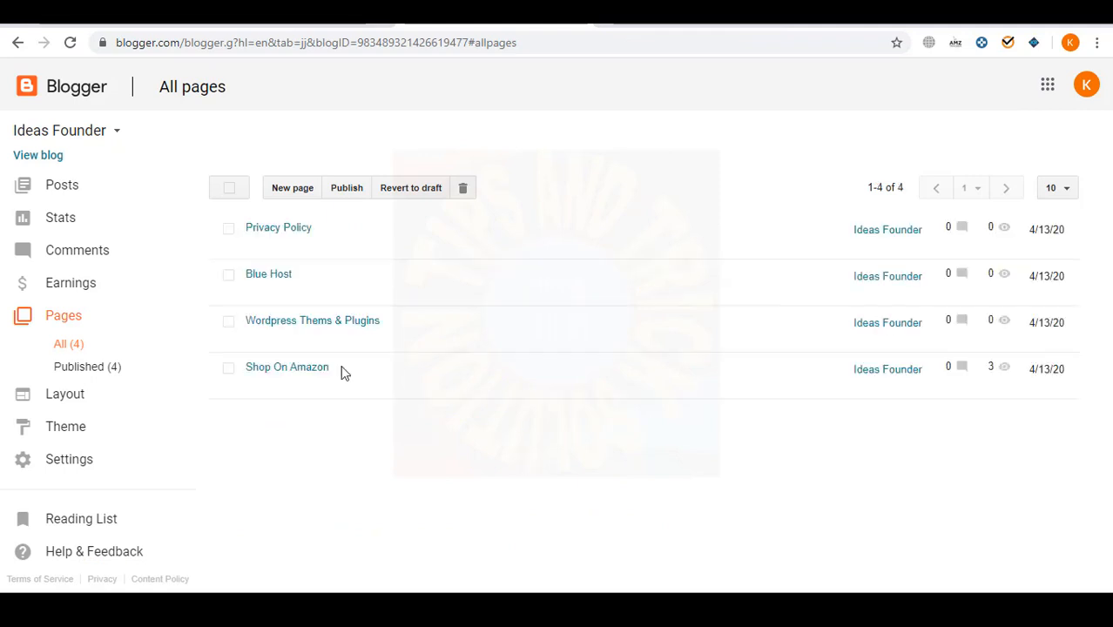
- Publish a Disclaimer page with the Disclaimer section pasted from the Word document
left_click(288, 192)
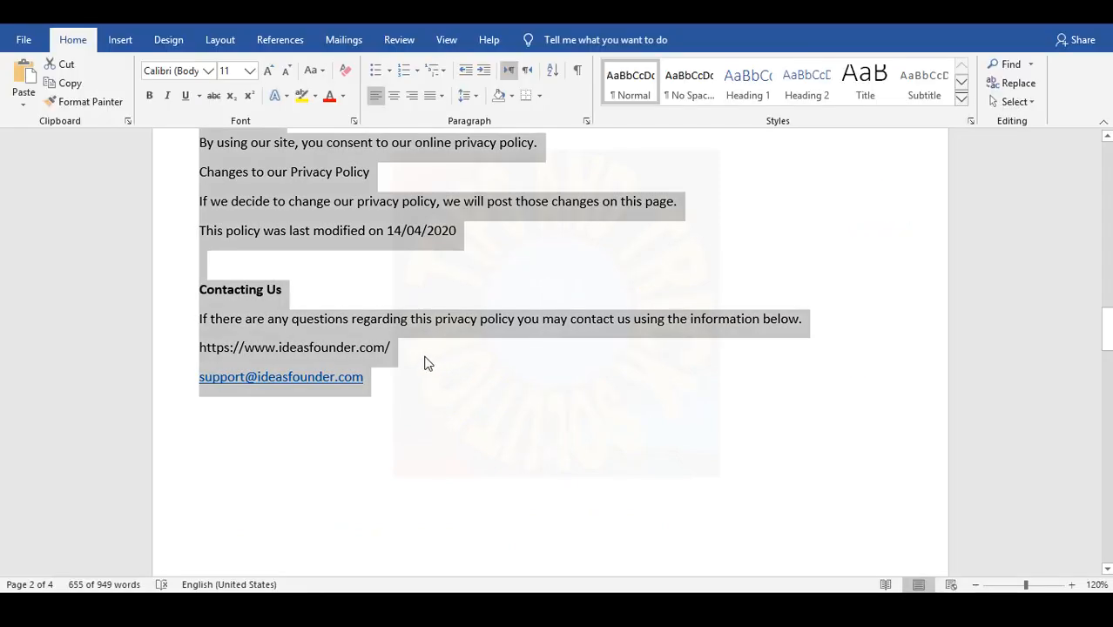
scroll(422, 363, "up", 5)
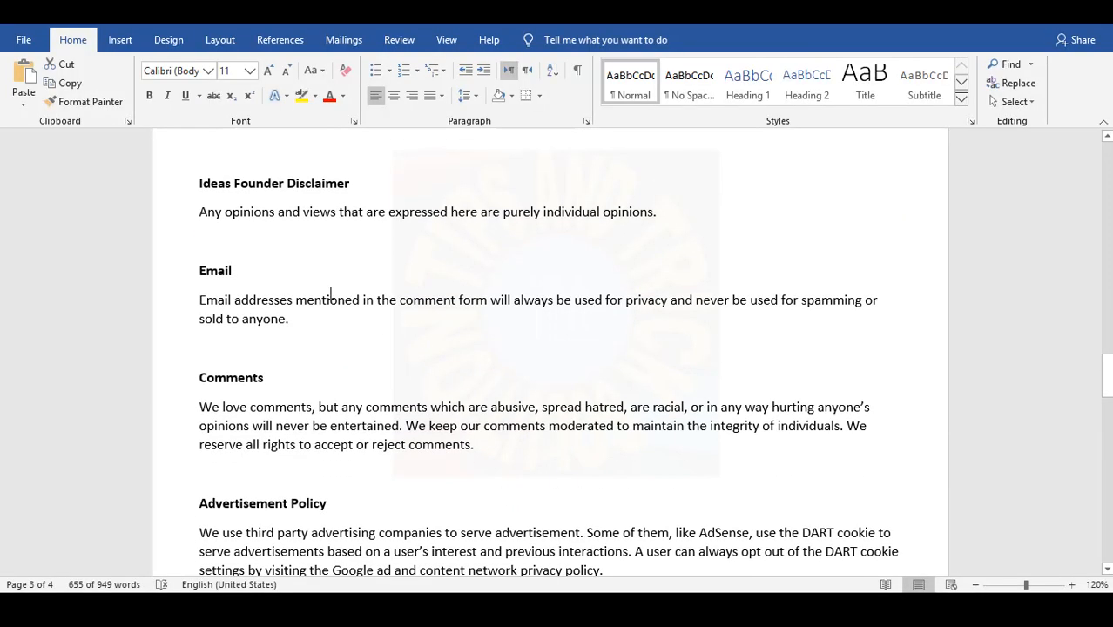
left_click(349, 182)
double_click(340, 183)
key("ctrl+c")
key("alt+Tab")
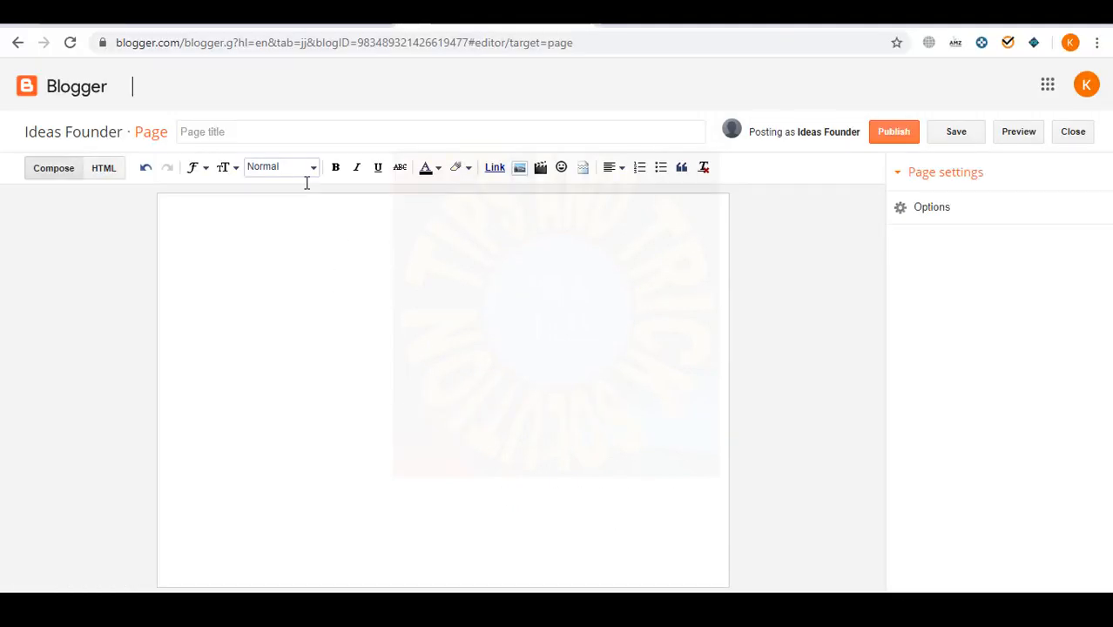
key("ctrl+v")
left_click(460, 443)
key("alt+Tab")
left_click(396, 341)
left_click_drag(202, 179, 676, 326)
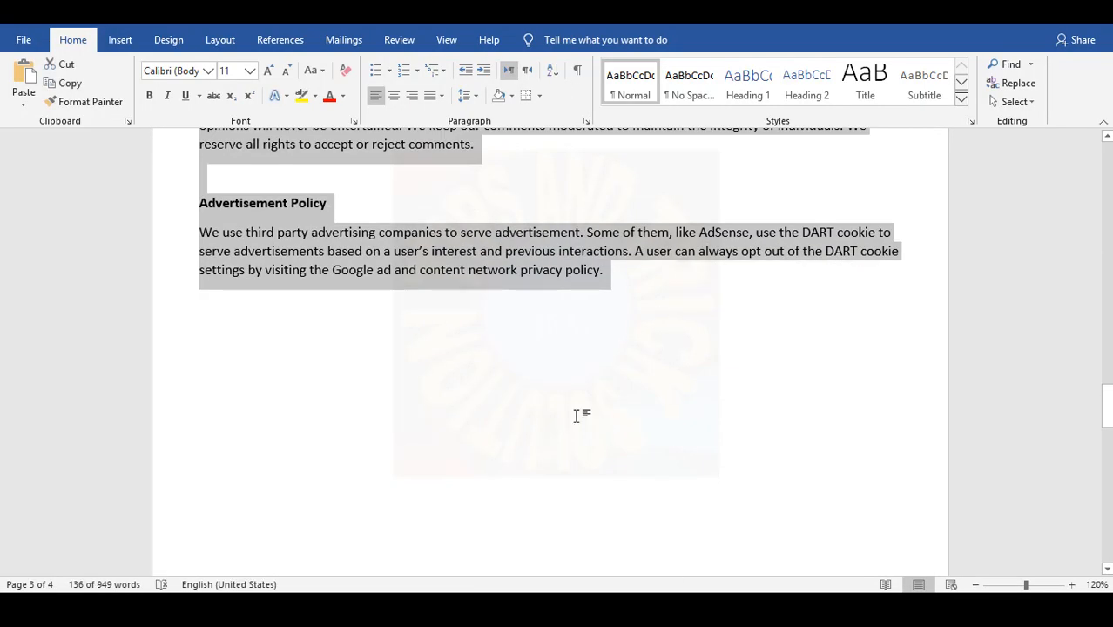
key("ctrl+c")
key("alt+Tab")
key("ctrl+v")
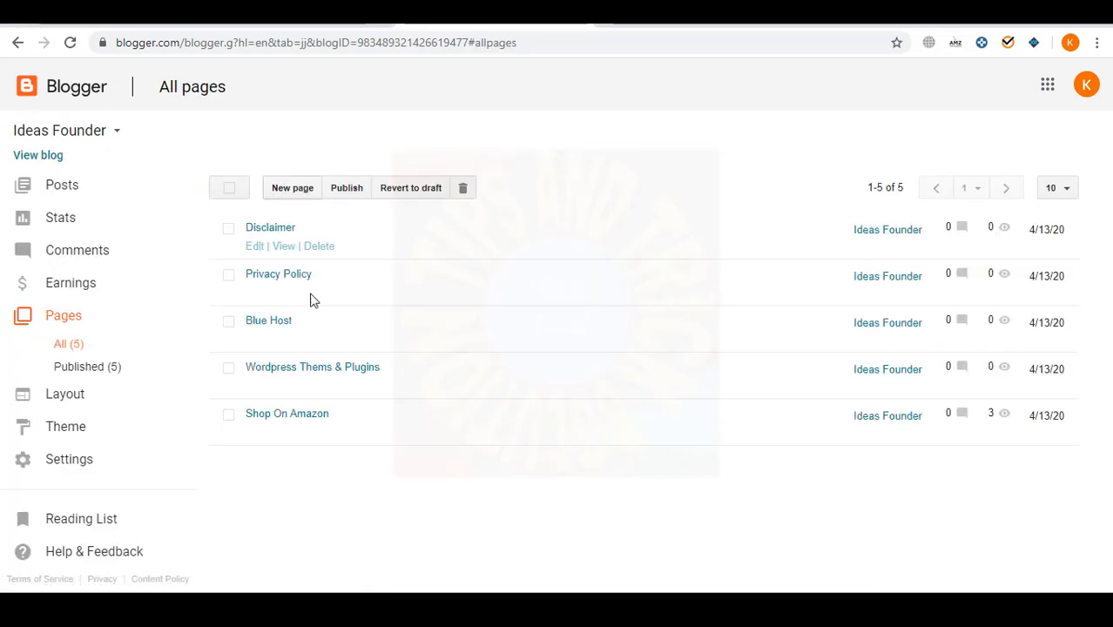
left_click(291, 186)
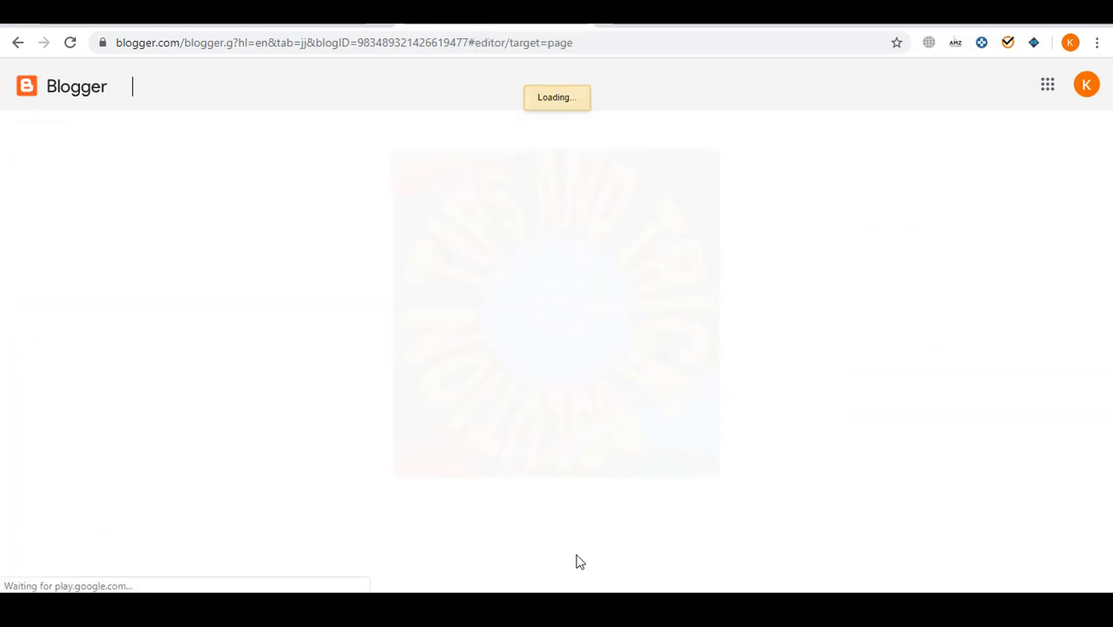
- Publish a Disclosure page with the Disclosure section pasted from the Word document
key("alt+Tab")
scroll(401, 376, "down", 3)
left_click_drag(291, 278, 427, 470)
key("ctrl+c")
key("alt+Tab")
left_click(308, 137)
key("ctrl+v")
key("alt+Tab")
scroll(529, 348, "down", 3)
left_click(566, 319, "shift")
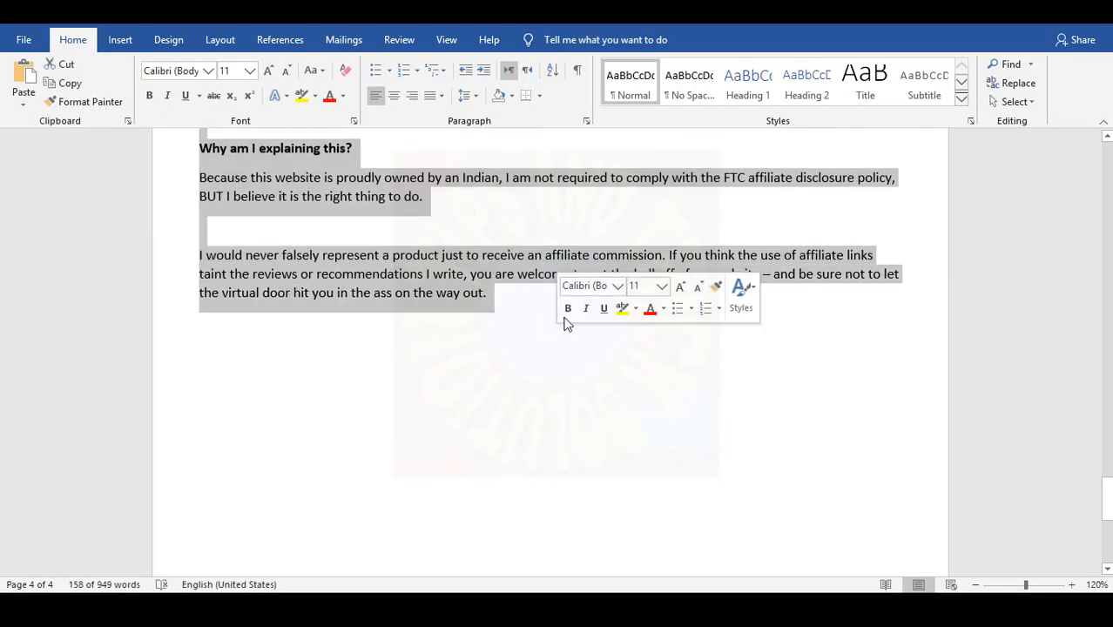
key("ctrl+c")
key("alt+Tab")
left_click(501, 299)
key("ctrl+v")
left_click(884, 140)
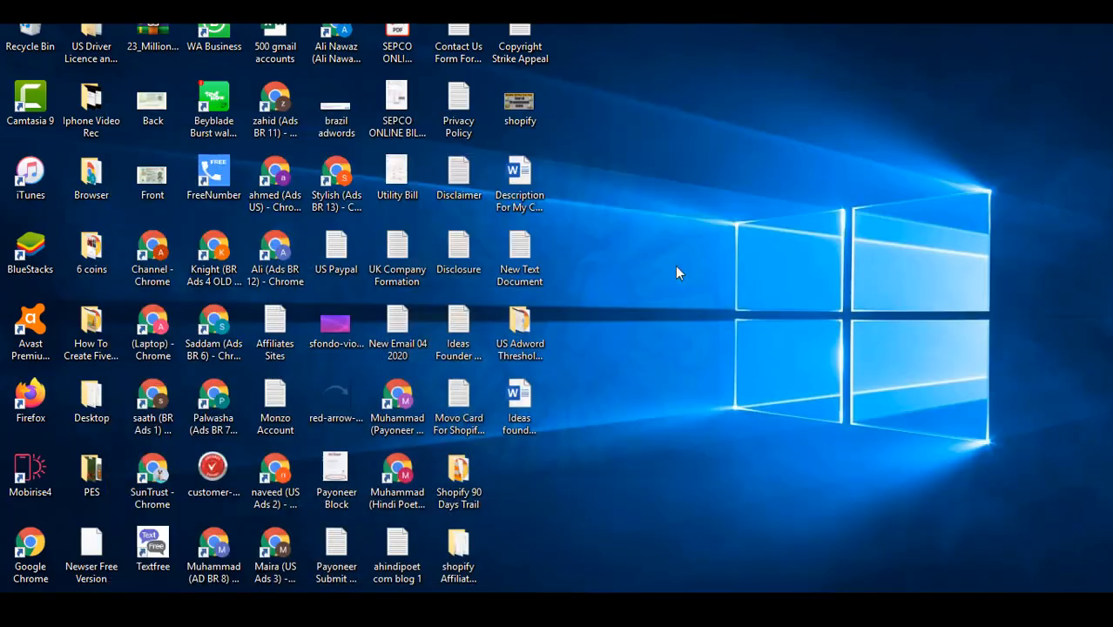
double_click(470, 109)
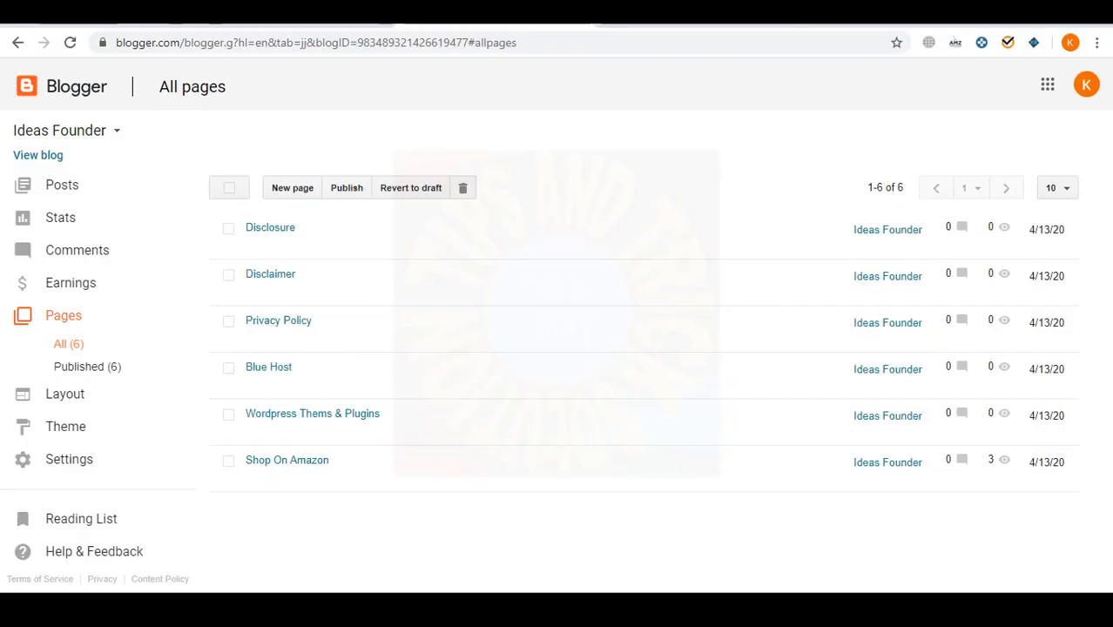
left_click(620, 608)
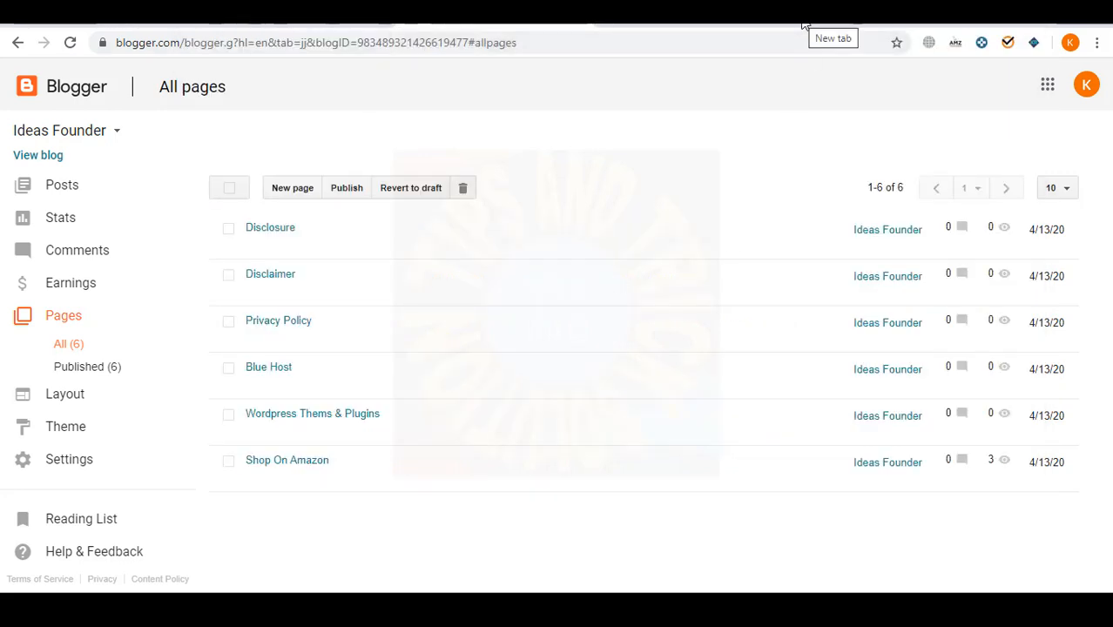
- Search the web for 'about us' in a new browser tab
left_click(806, 28)
type("about us")
key("Return")
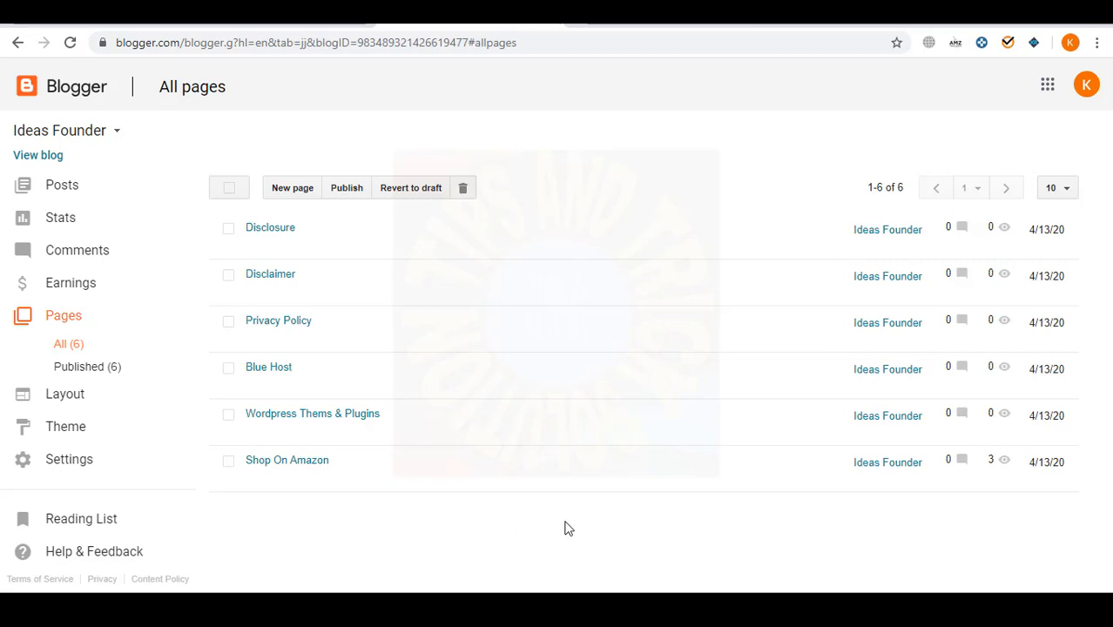
- Create a page titled 'About' with the seller introduction from Notepad in its body
left_click(279, 191)
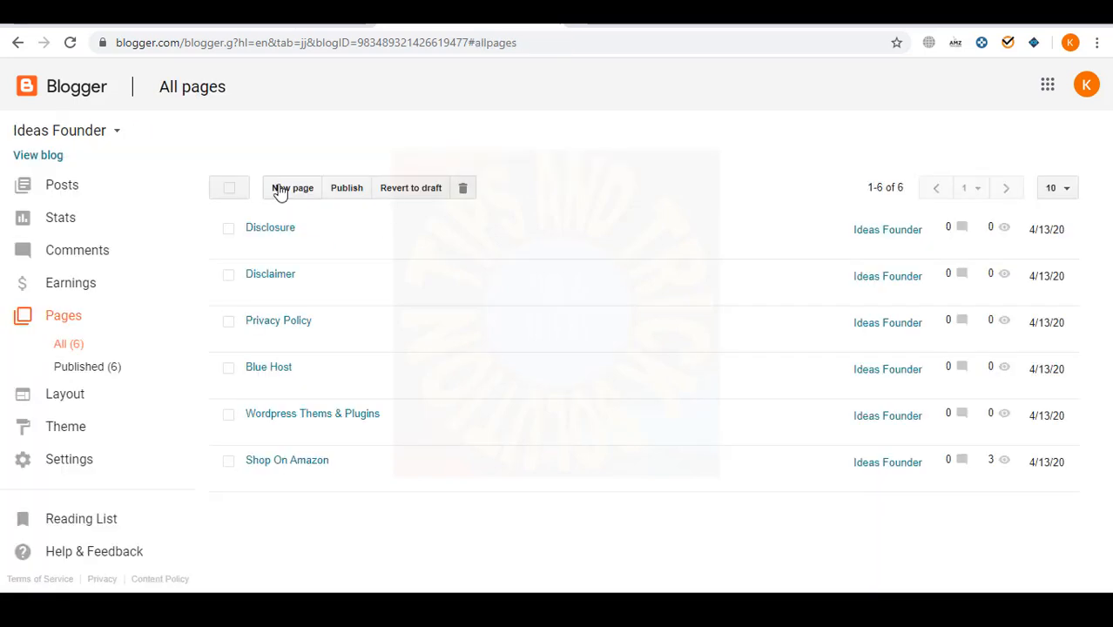
left_click(280, 187)
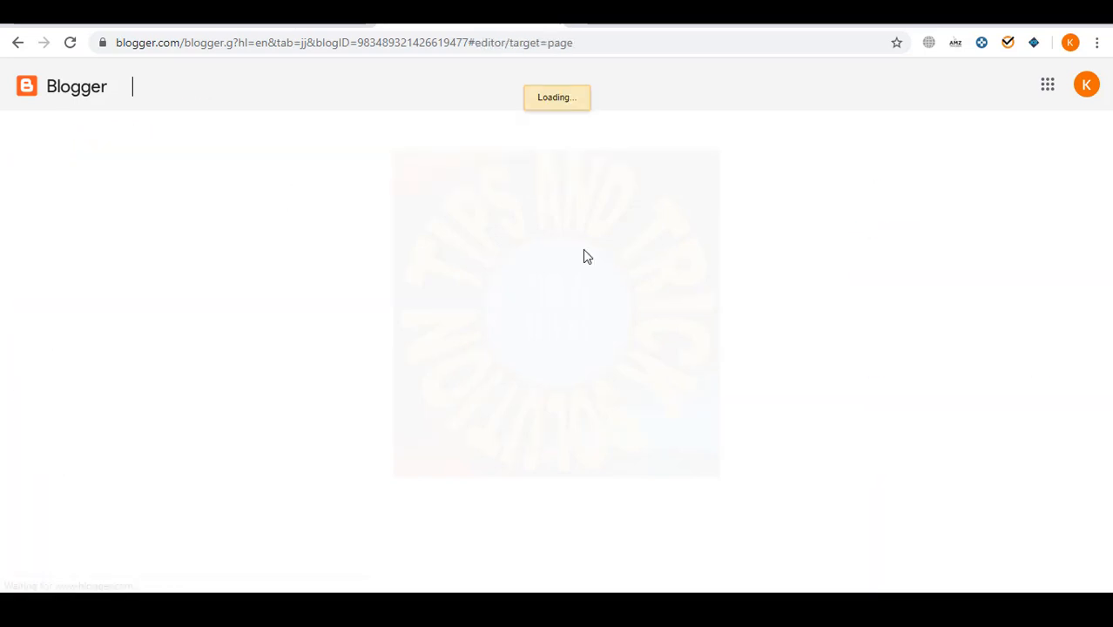
left_click(395, 130)
type("About Us")
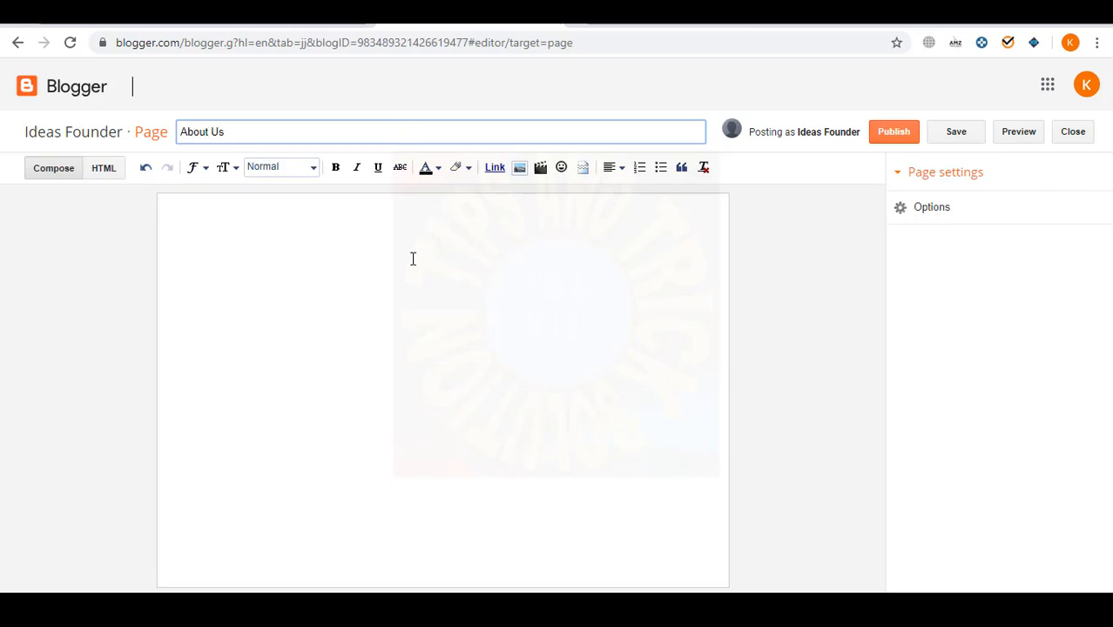
left_click(412, 259)
key("alt+Tab")
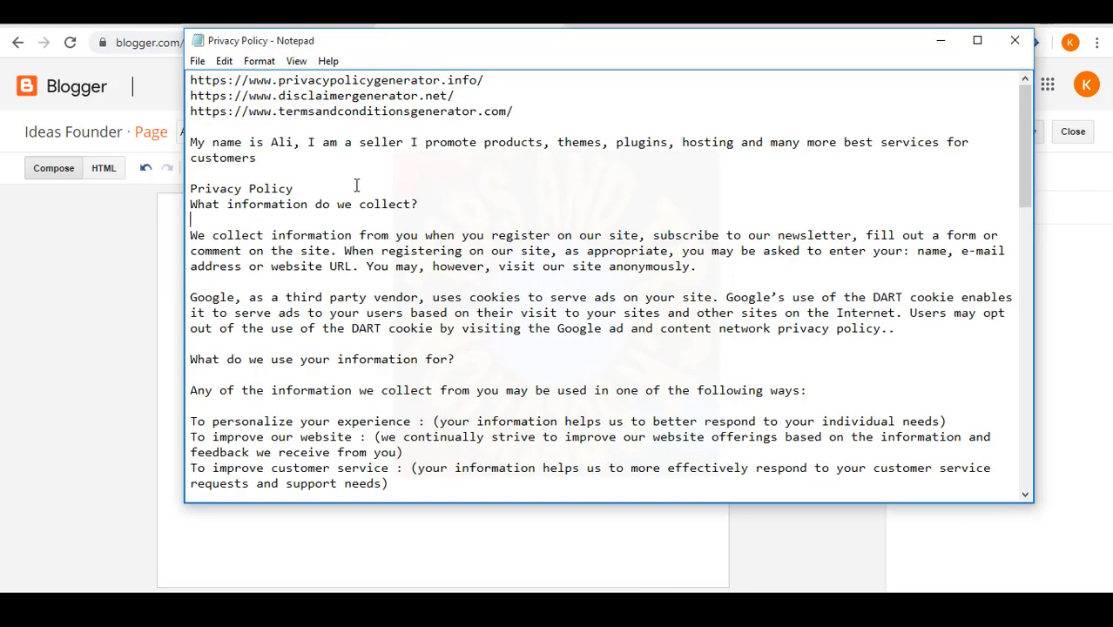
left_click_drag(291, 163, 175, 139)
key("alt+Tab")
key("ctrl+v")
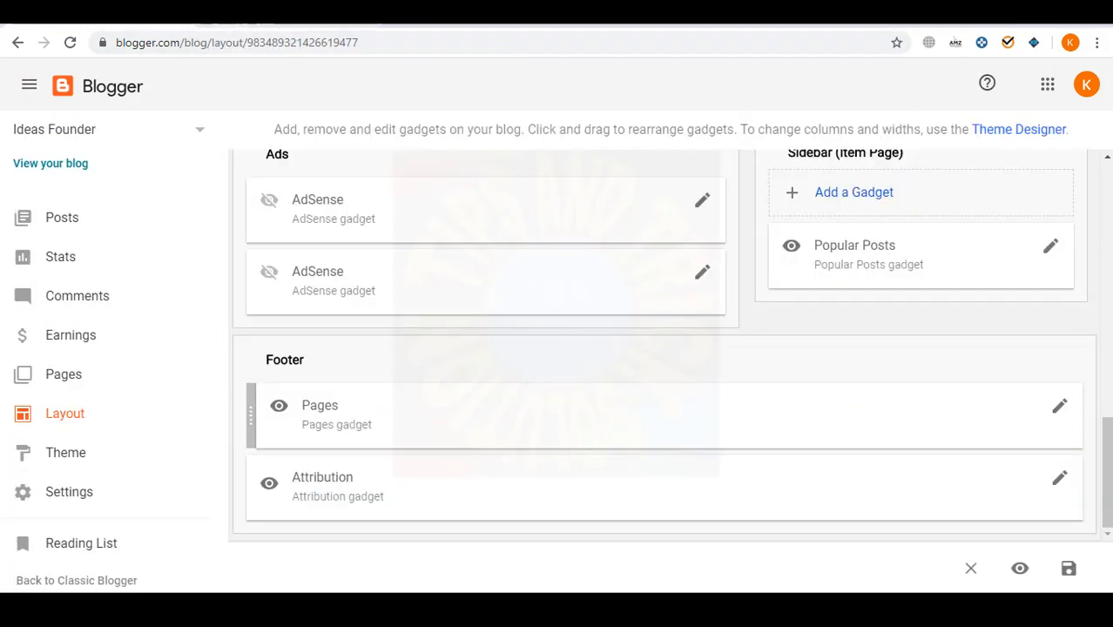
- Add About Us, Privacy Policy, Disclaimer and Disclosure to the footer Pages gadget and save it
left_click(1059, 406)
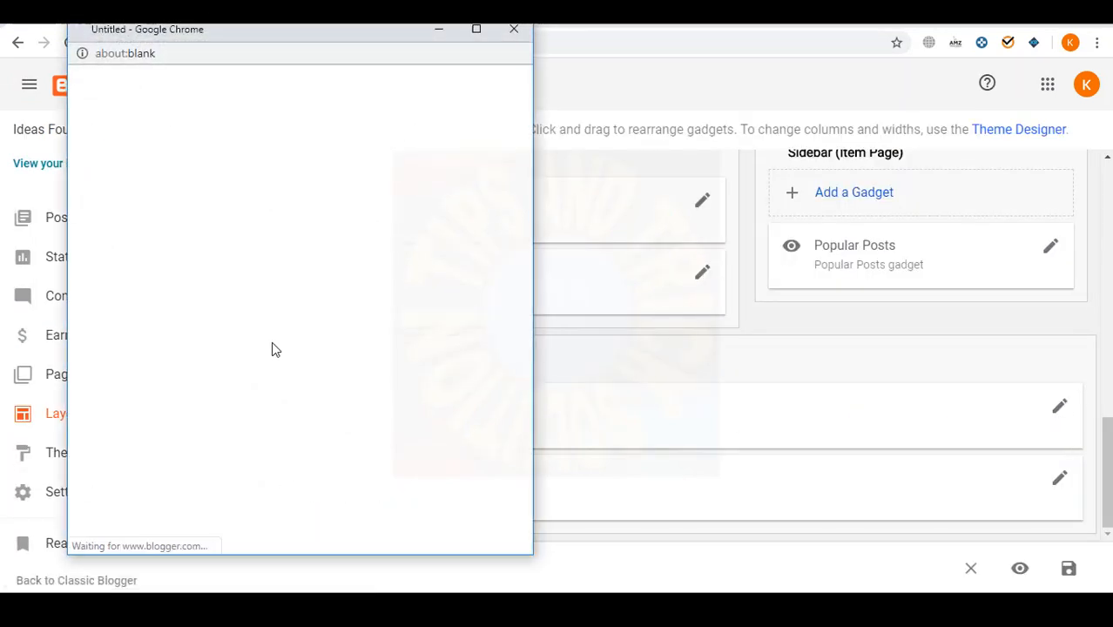
scroll(150, 291, "down", 2)
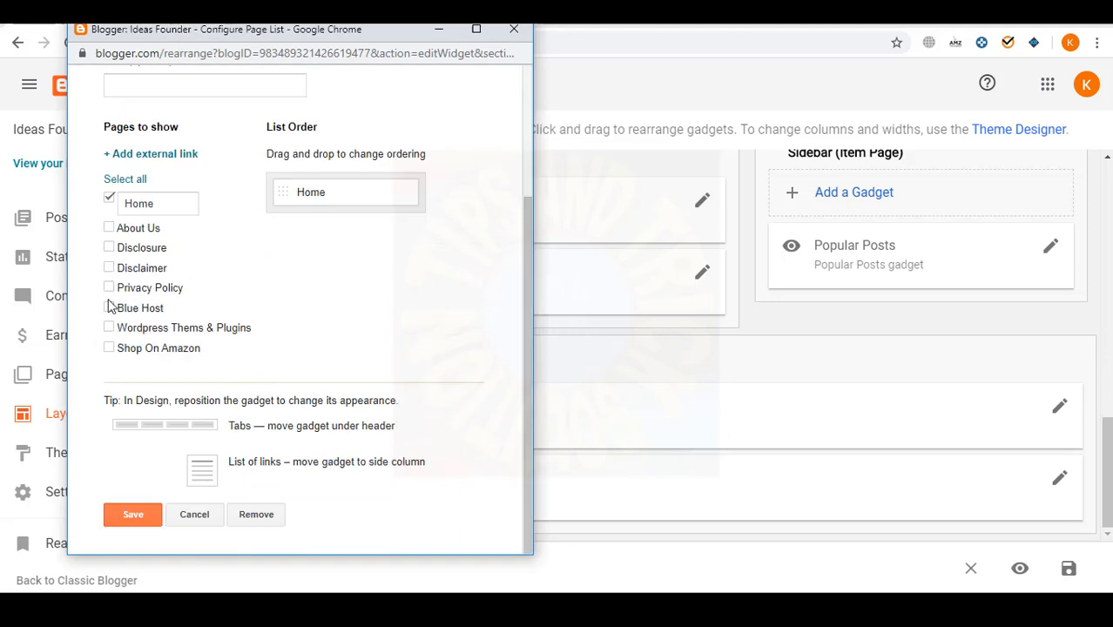
left_click(109, 228)
left_click(109, 287)
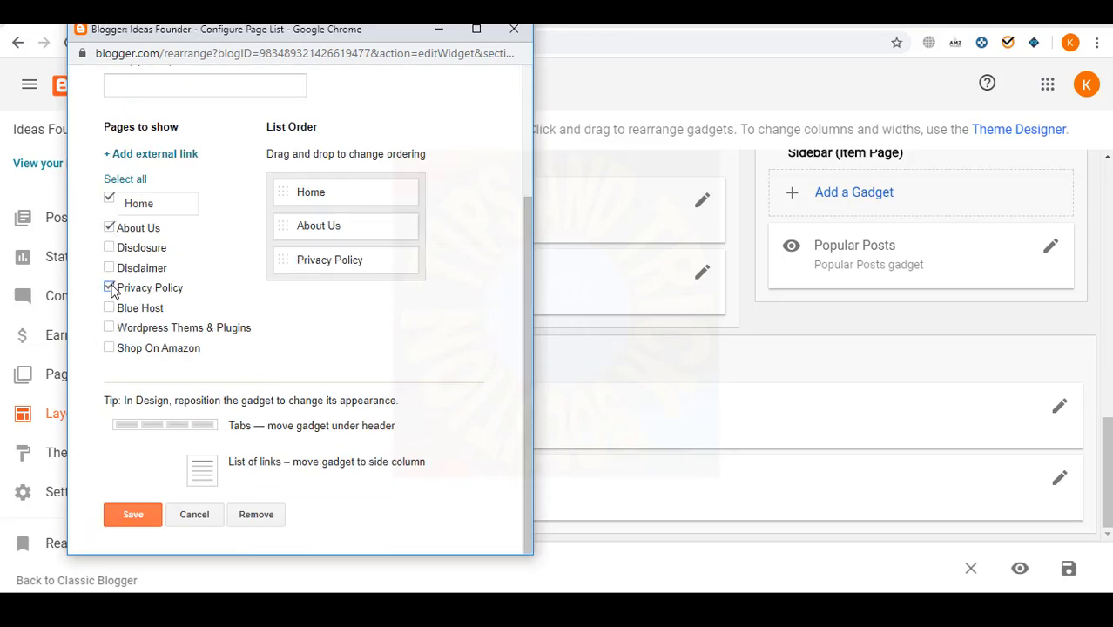
left_click(108, 267)
left_click(108, 248)
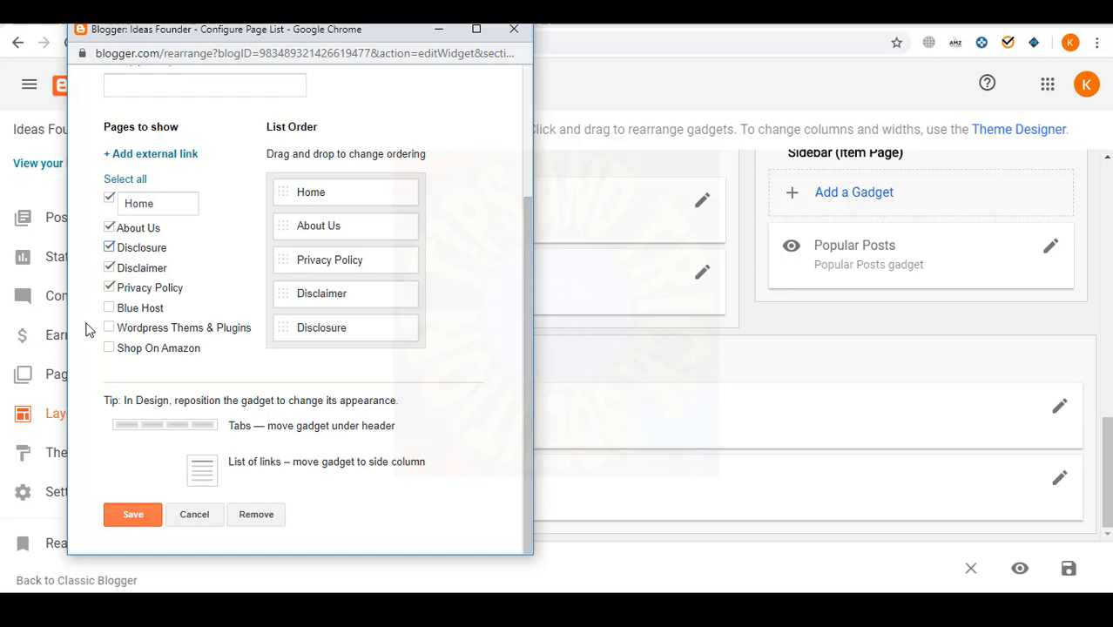
left_click(132, 514)
- Save the layout changes and go to the blog's pages list
left_click(1068, 569)
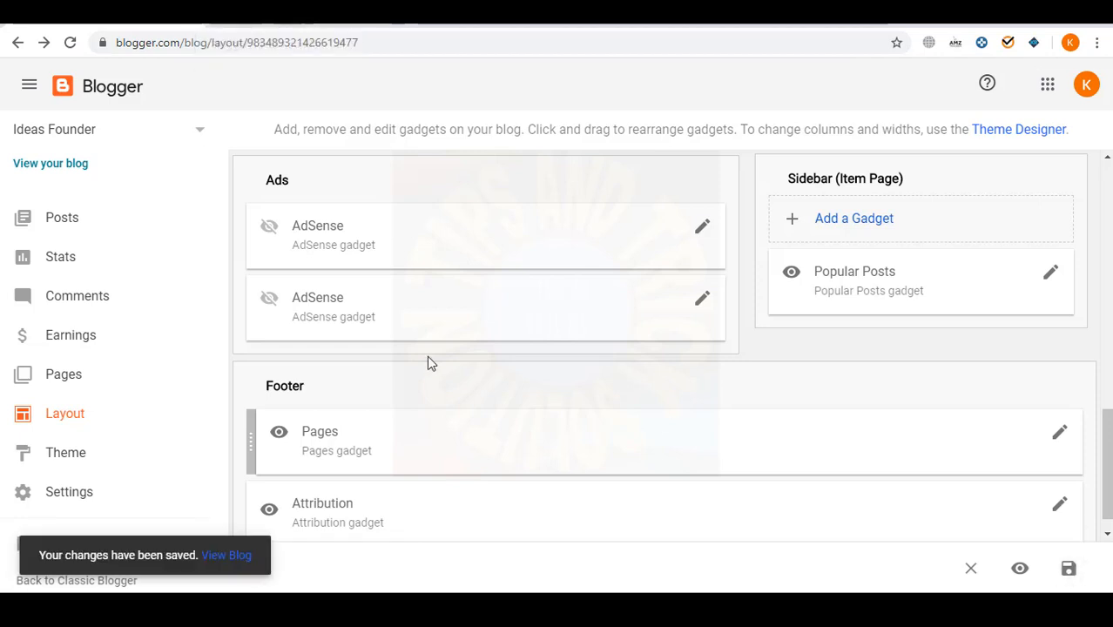
scroll(466, 242, "up", 3)
scroll(461, 305, "down", 3)
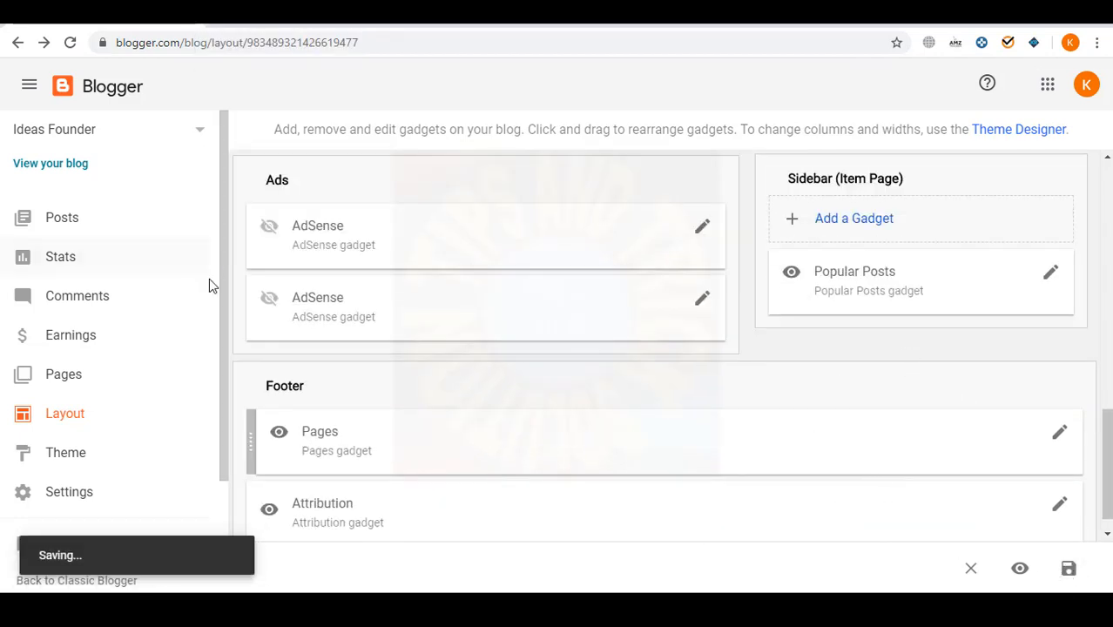
scroll(209, 278, "down", 2)
scroll(414, 293, "up", 5)
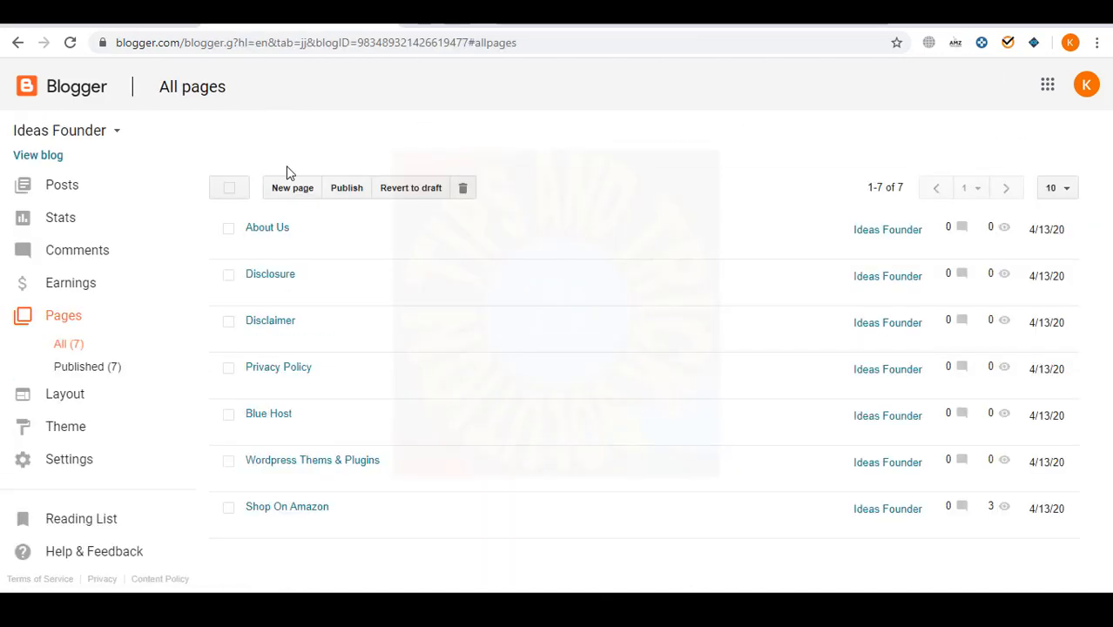
left_click(290, 186)
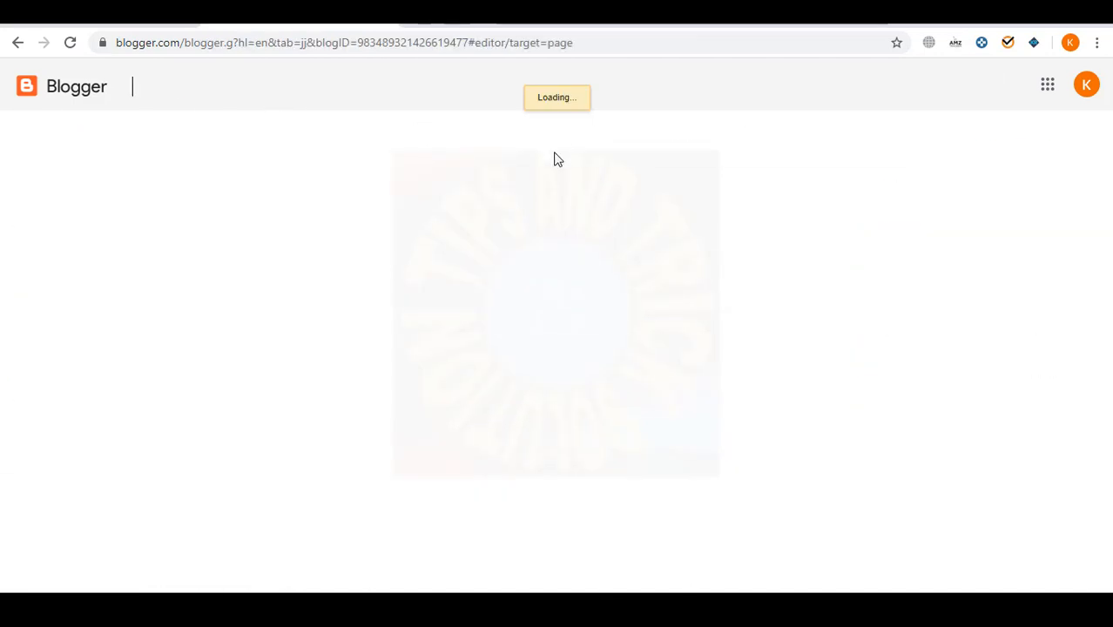
- Publish three pages titled Home & Garden, Beauty & Health and Home Improvement
left_click(385, 131)
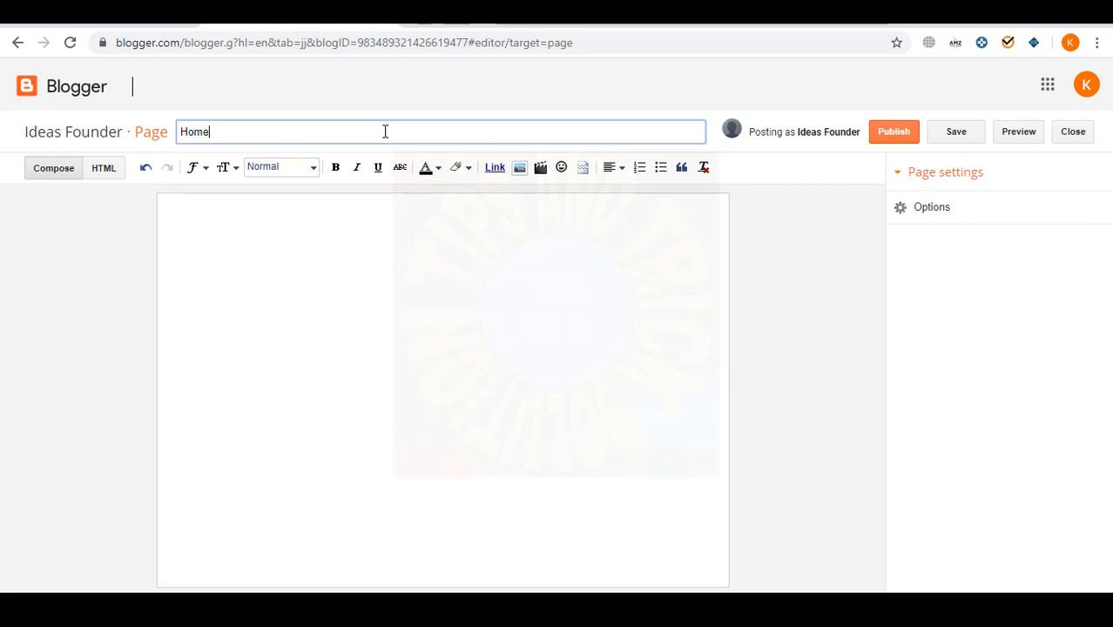
type("Home & Garden")
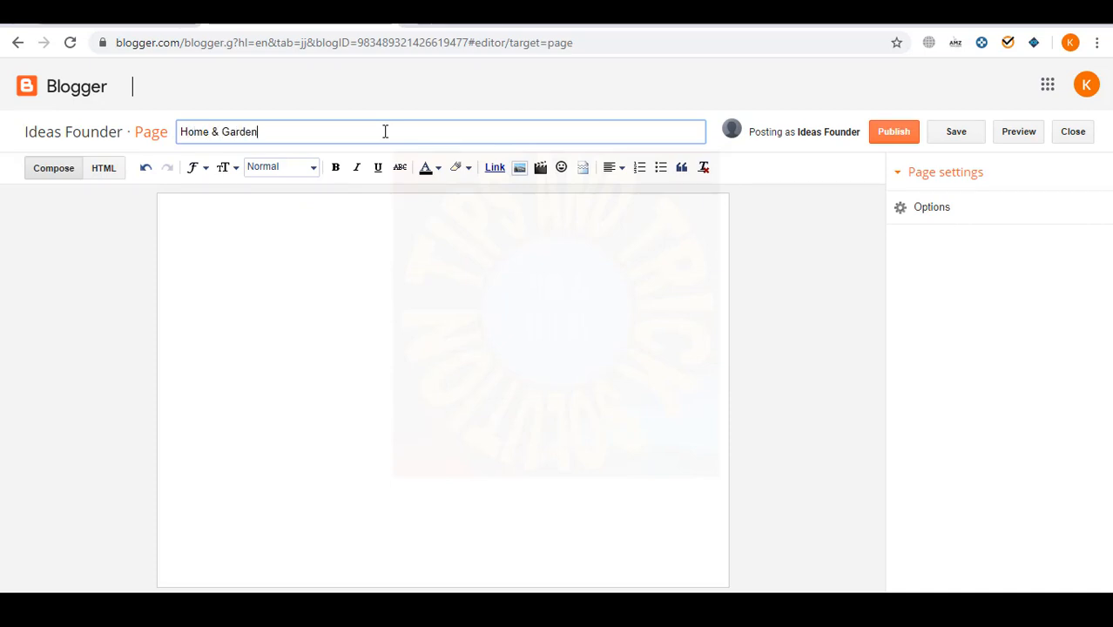
left_click(891, 140)
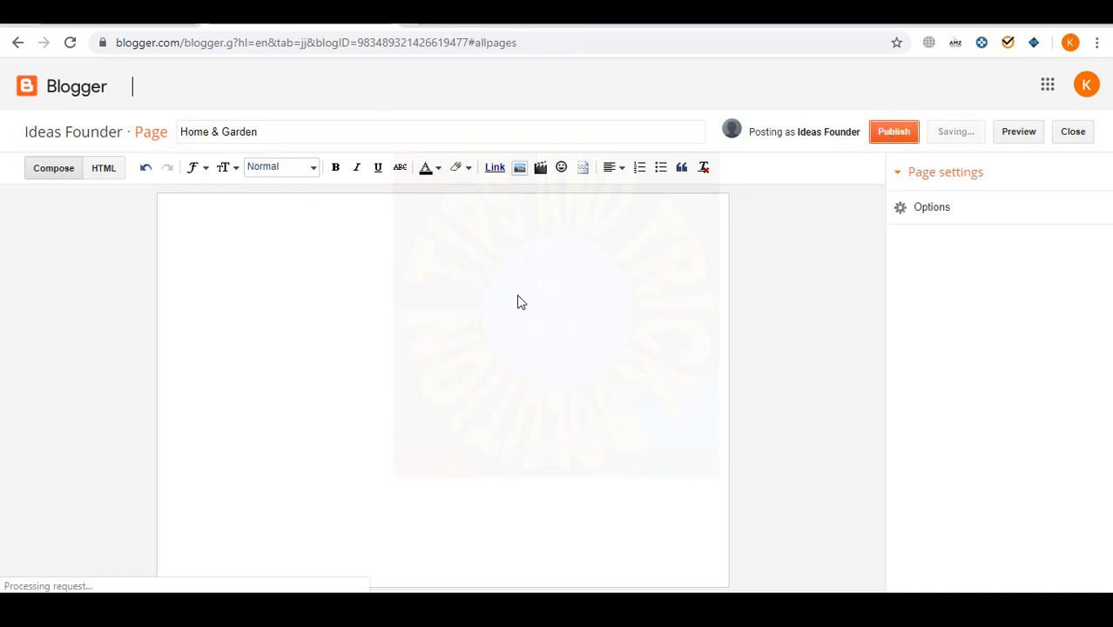
left_click(288, 188)
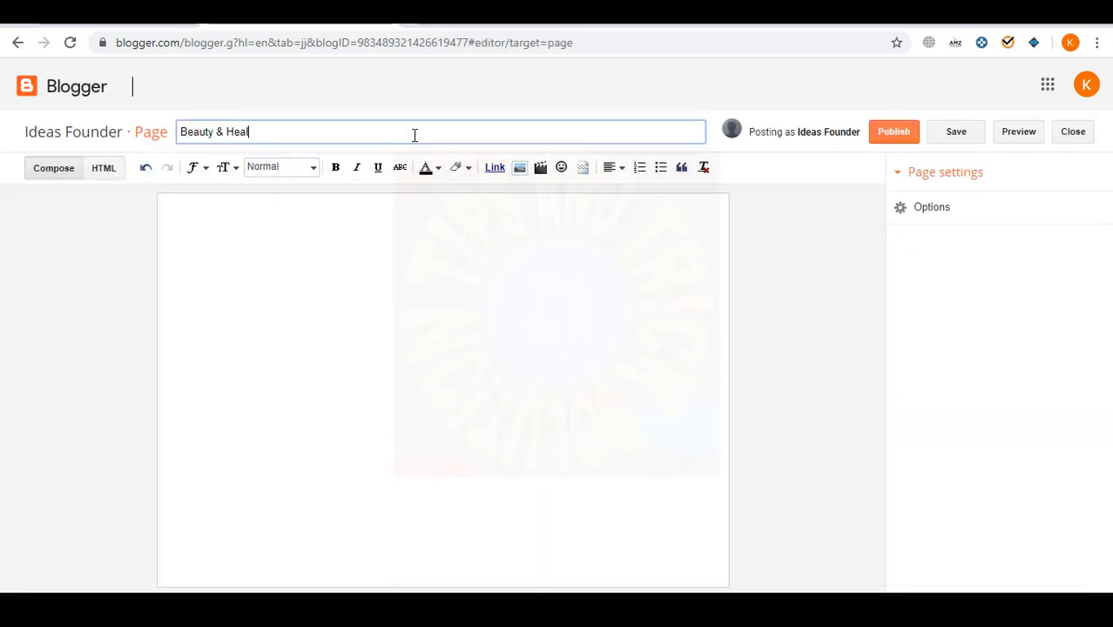
left_click(886, 136)
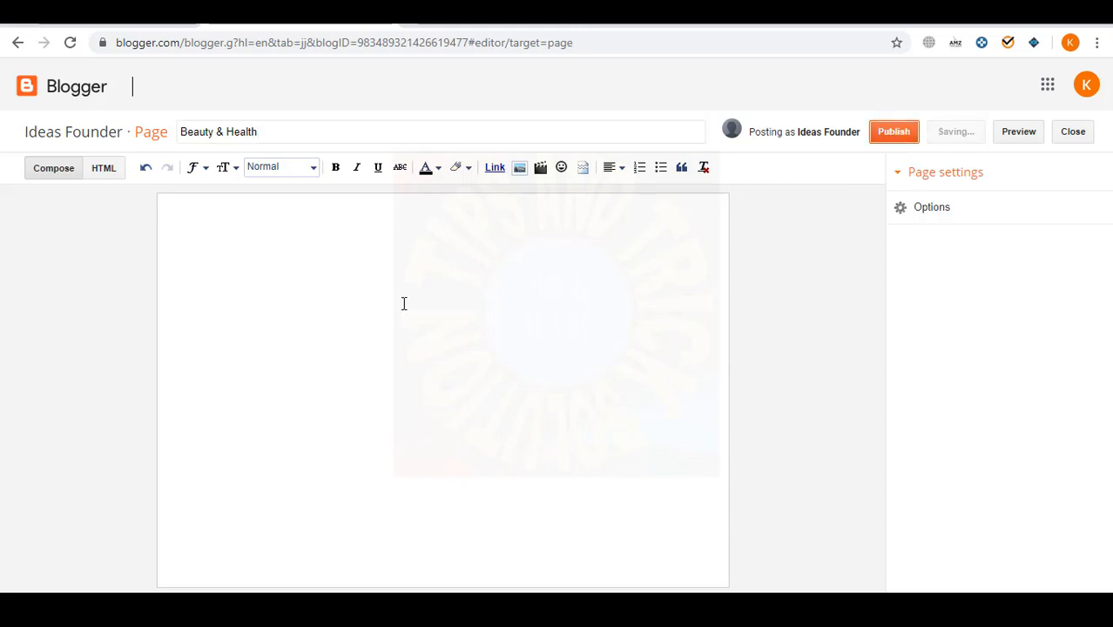
left_click(295, 188)
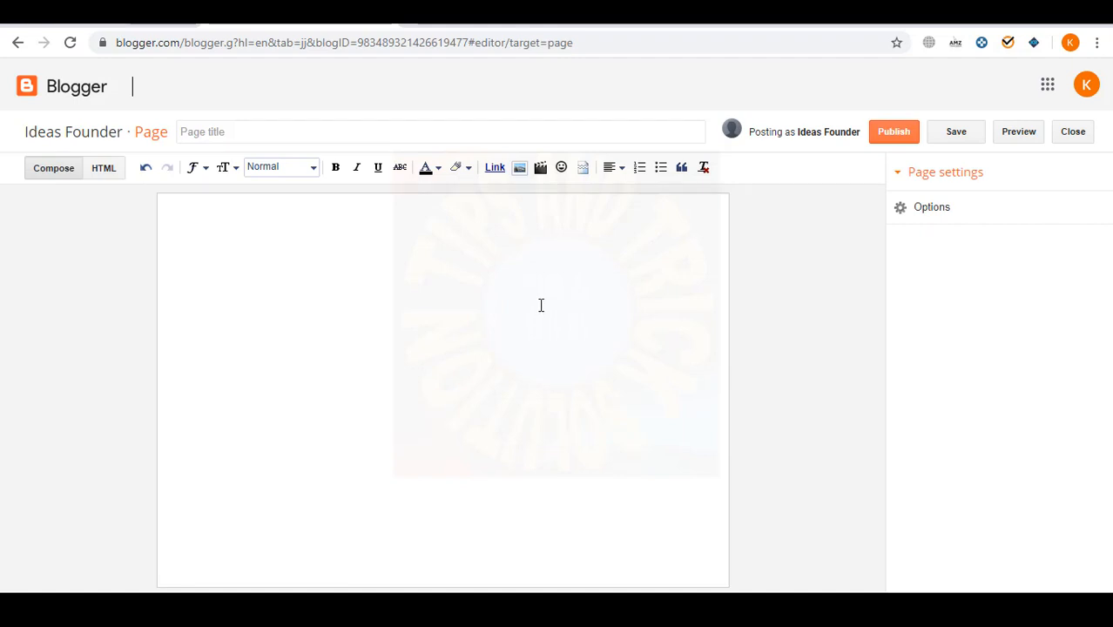
left_click(443, 135)
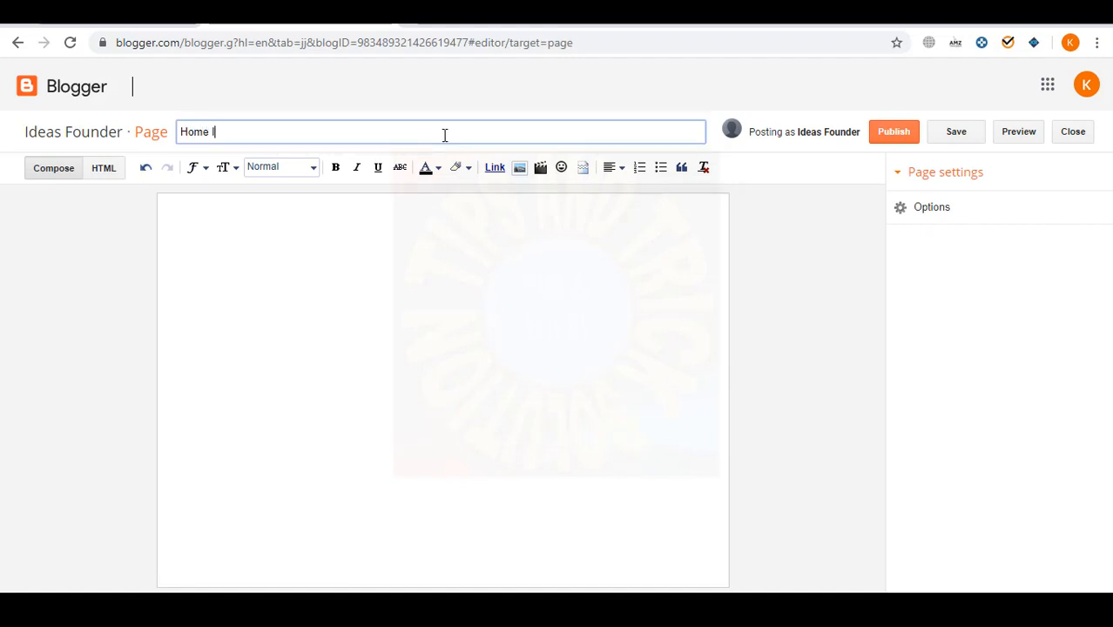
left_click(498, 281)
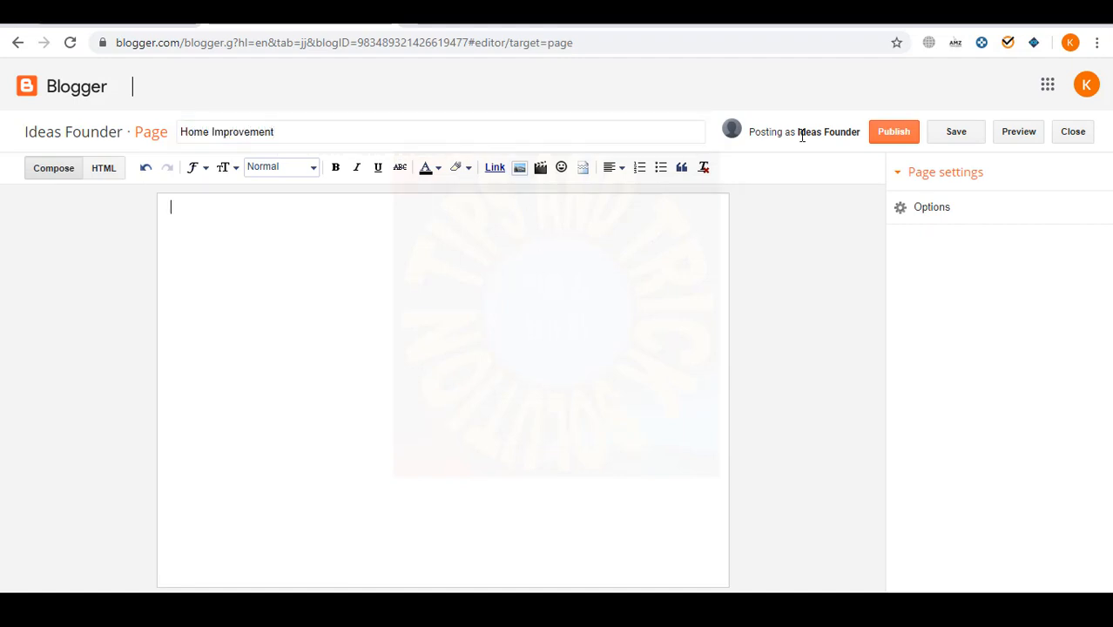
left_click(895, 139)
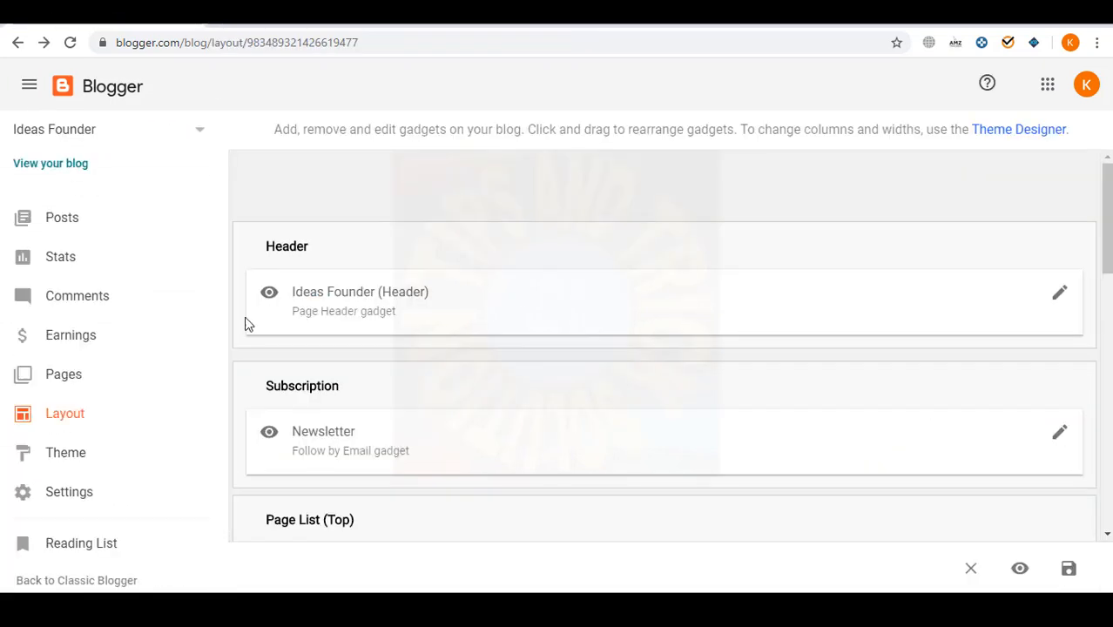
- Tick Home & Garden, Beauty & Health and Home Improvement in the MAIN MENU gadget and save
scroll(637, 407, "down", 6)
scroll(660, 372, "up", 3)
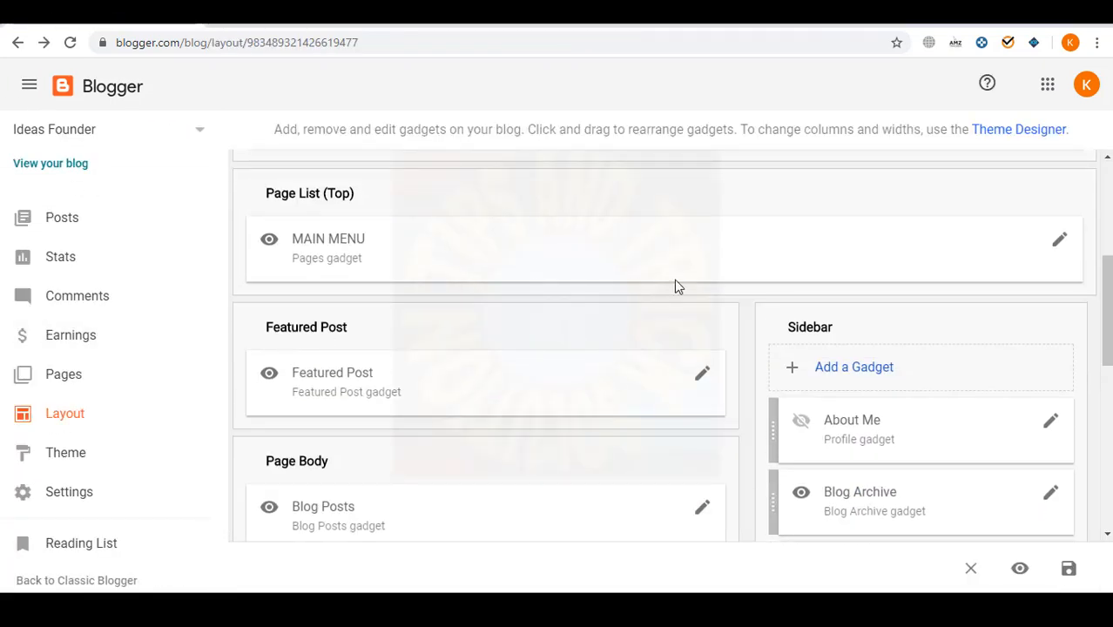
left_click(1059, 244)
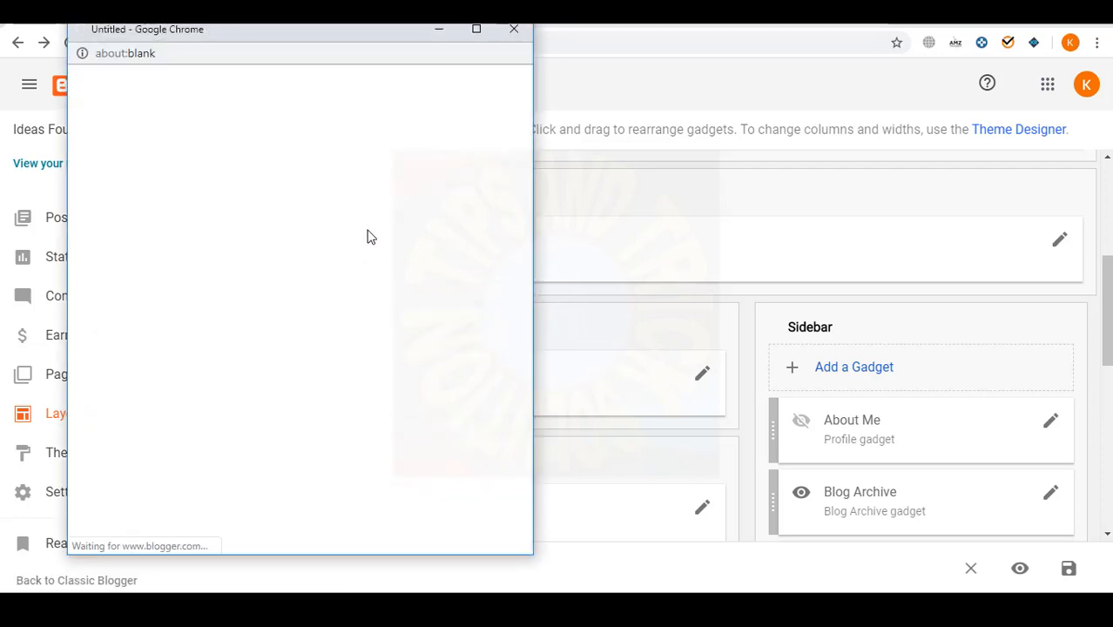
scroll(278, 365, "down", 3)
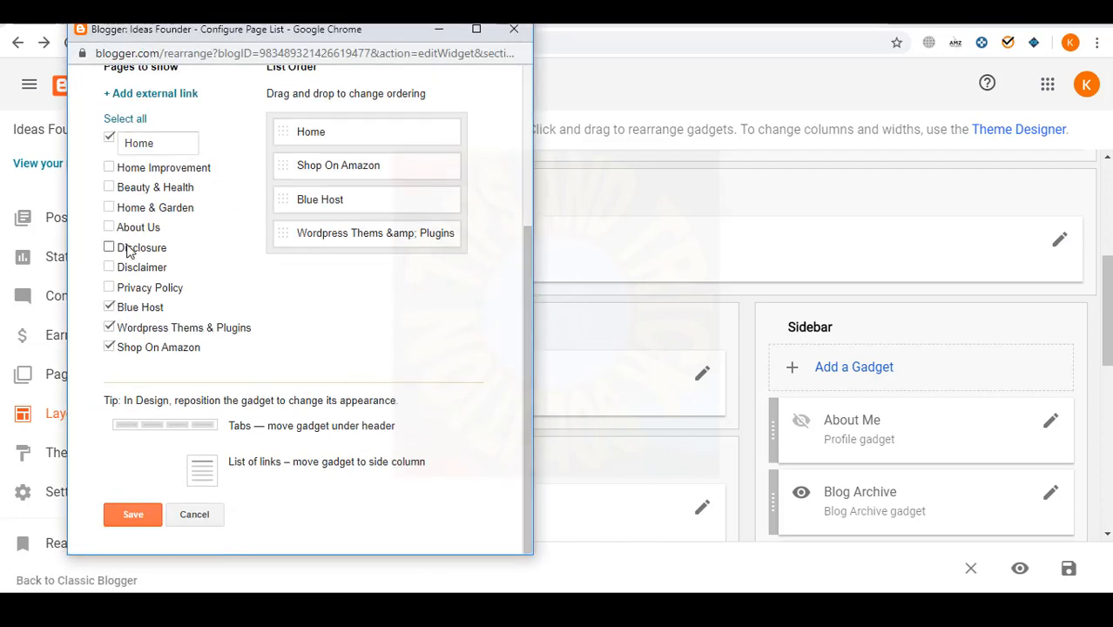
left_click(111, 208)
left_click(109, 187)
left_click(109, 167)
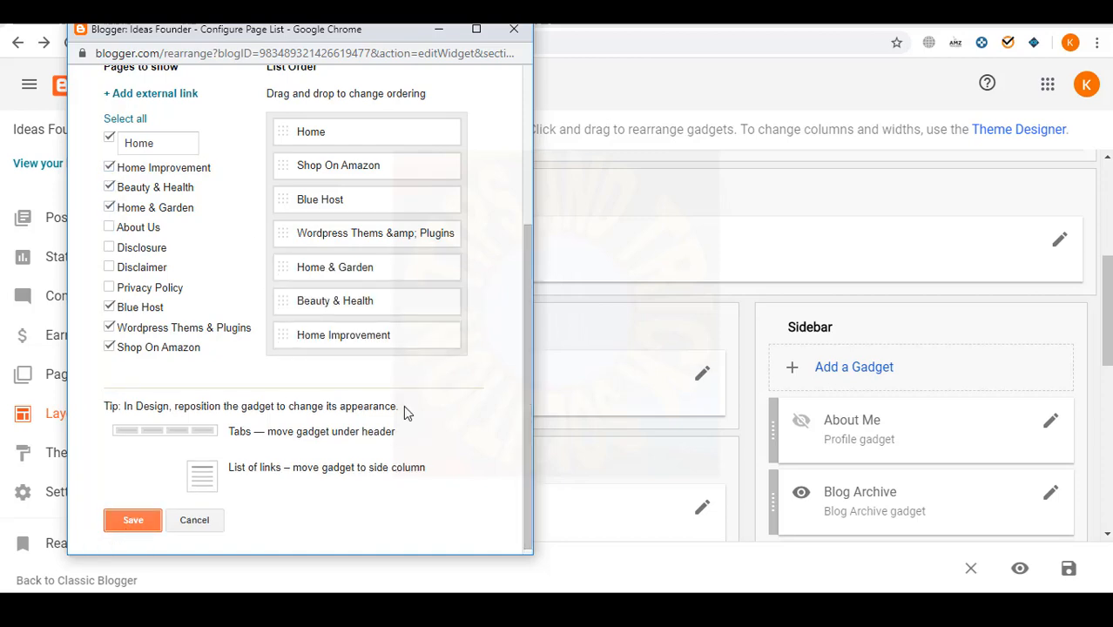
left_click(133, 520)
- View the live blog and check the MAIN MENU's overflow items
scroll(293, 378, "up", 2)
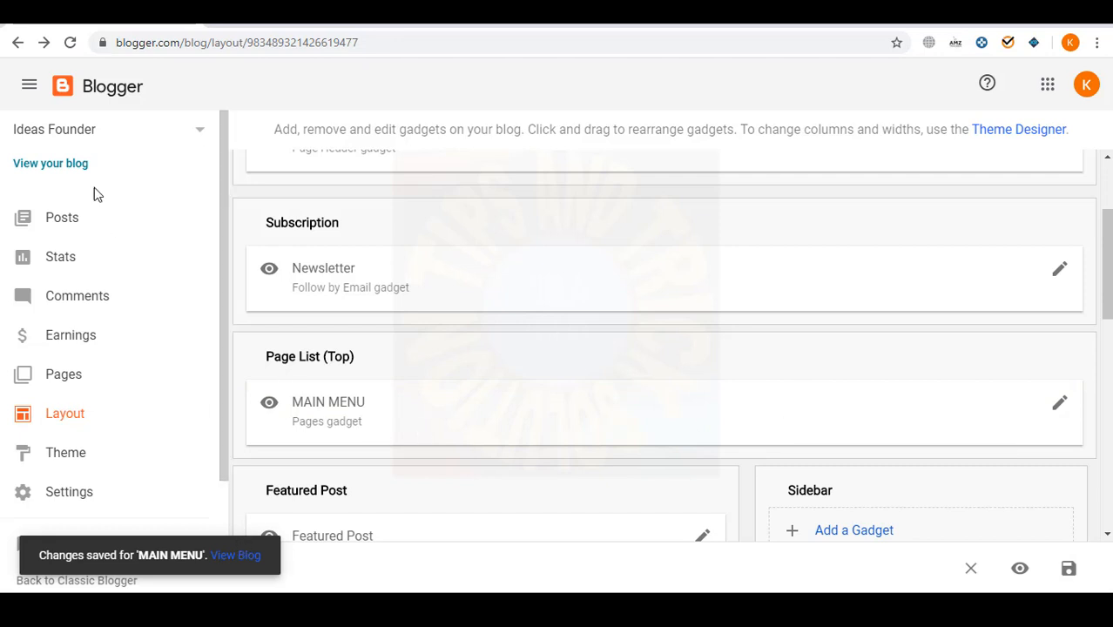
left_click(70, 166)
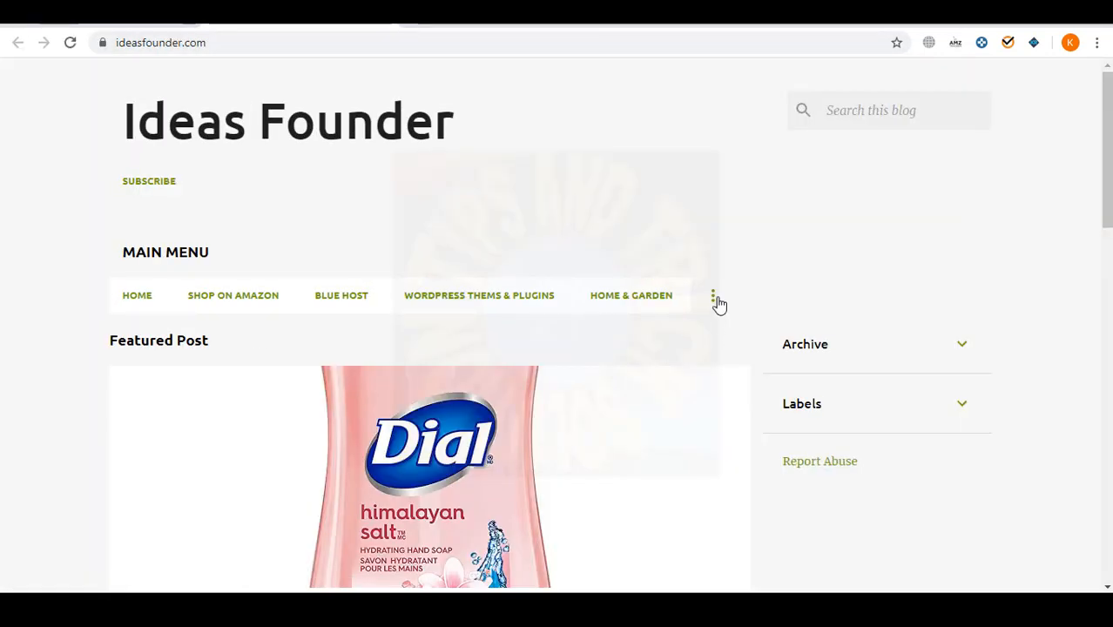
left_click(718, 301)
left_click(43, 279)
left_click_drag(106, 299, 664, 293)
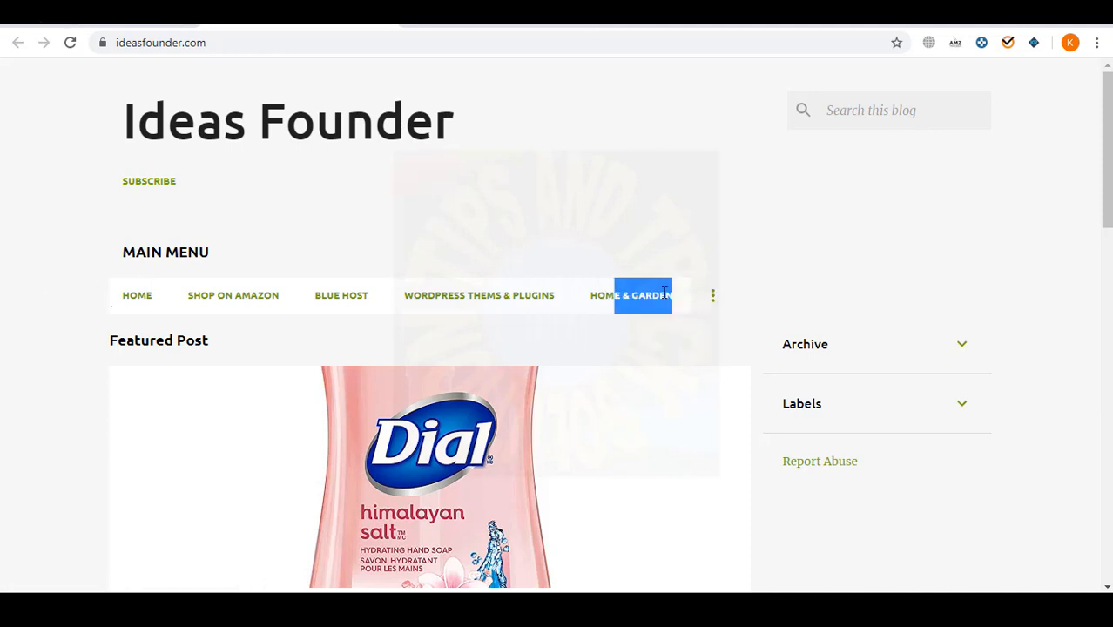
left_click(540, 215)
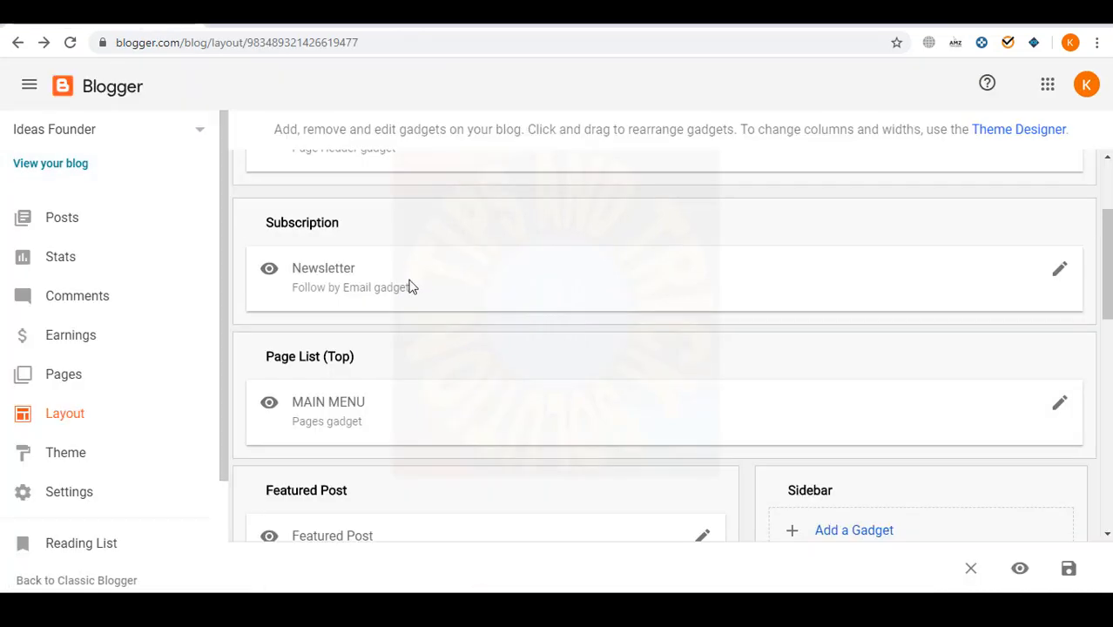
scroll(410, 286, "up", 2)
scroll(871, 381, "down", 1)
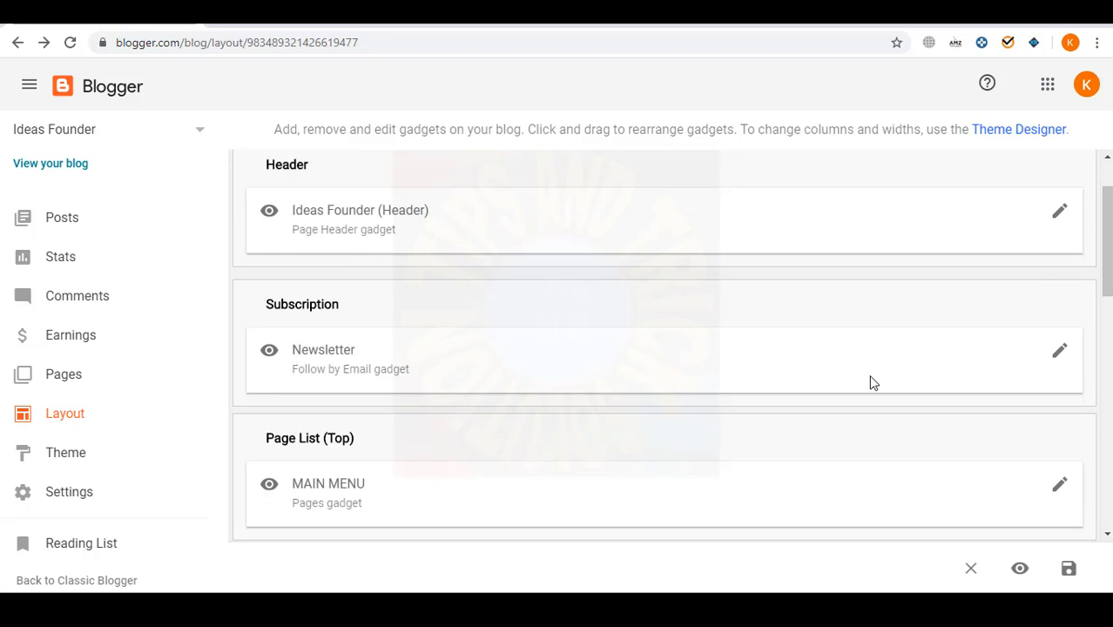
- Open the header gadget's settings and the Ideas Founder Description notes, then close the notes
left_click(1059, 214)
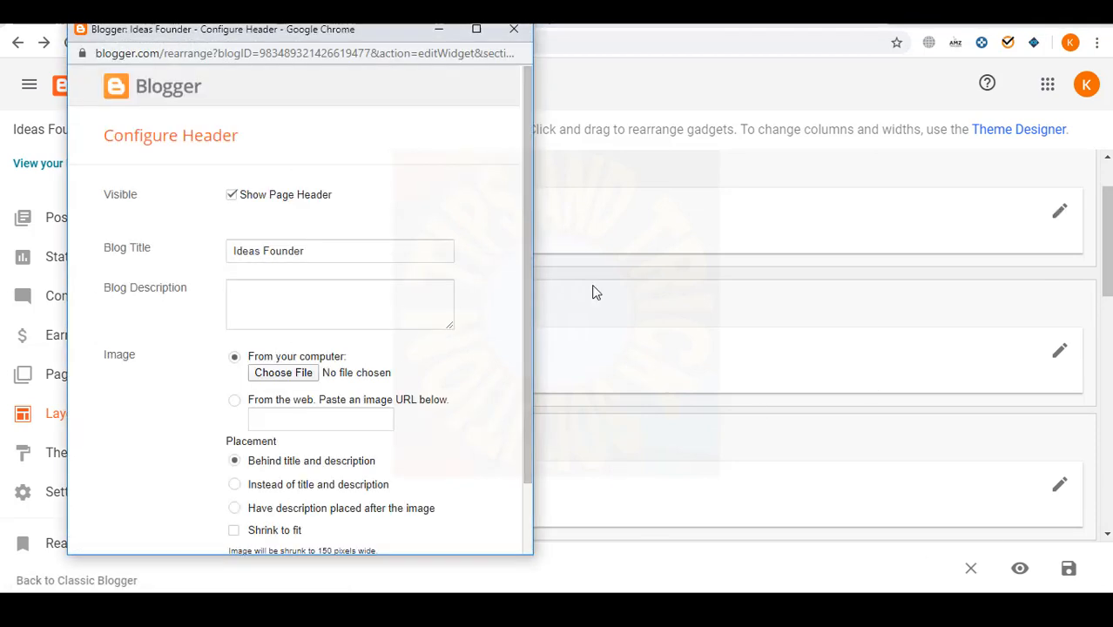
key("super+d")
double_click(451, 328)
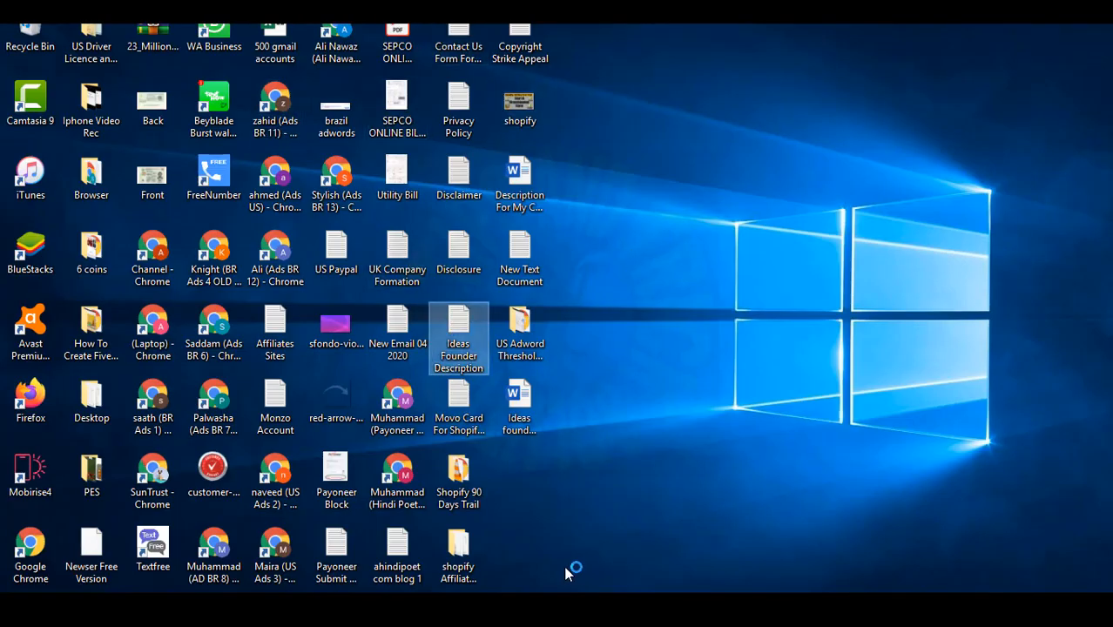
mouse_move(542, 604)
left_click(601, 585)
left_click(479, 543)
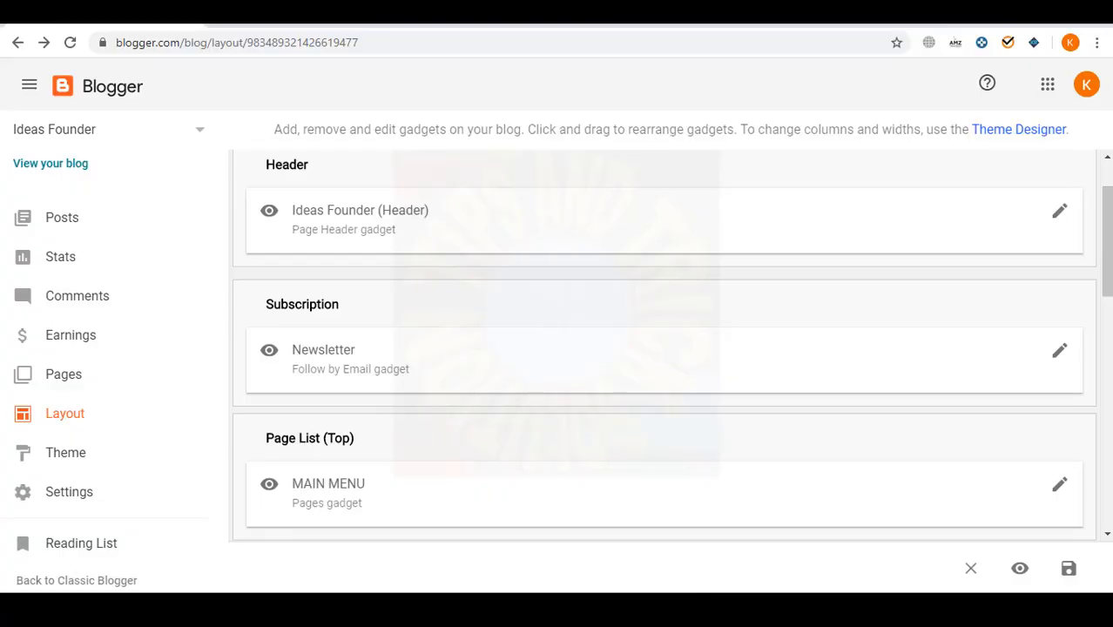
mouse_move(662, 605)
left_click(730, 523)
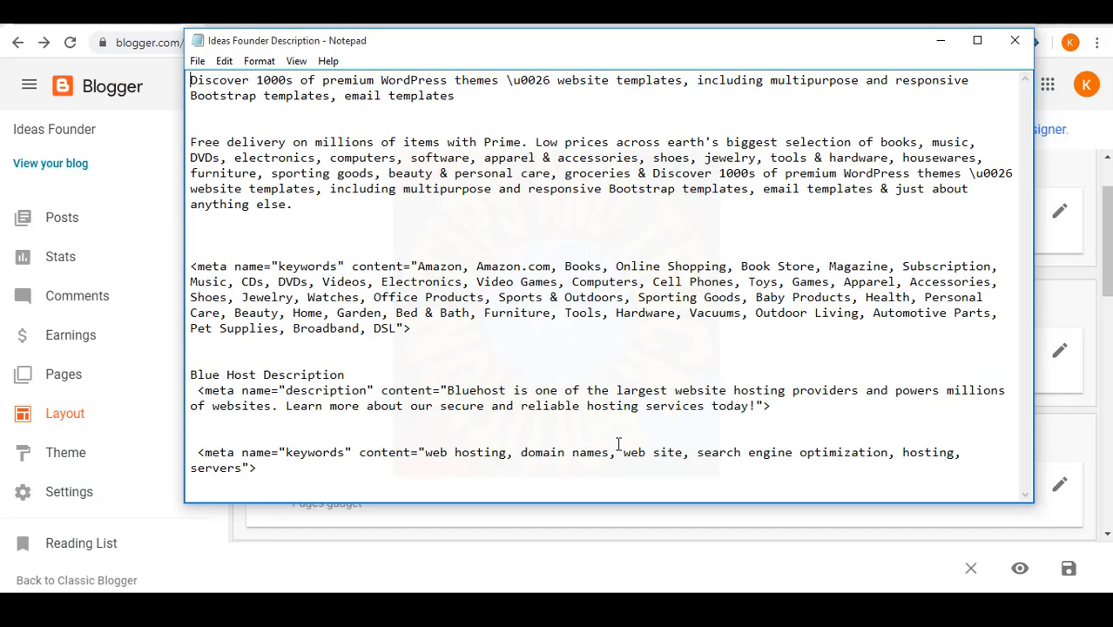
left_click(1014, 40)
- Close the Privacy Policy notes in Notepad without saving changes
key("super+d")
left_click(467, 335)
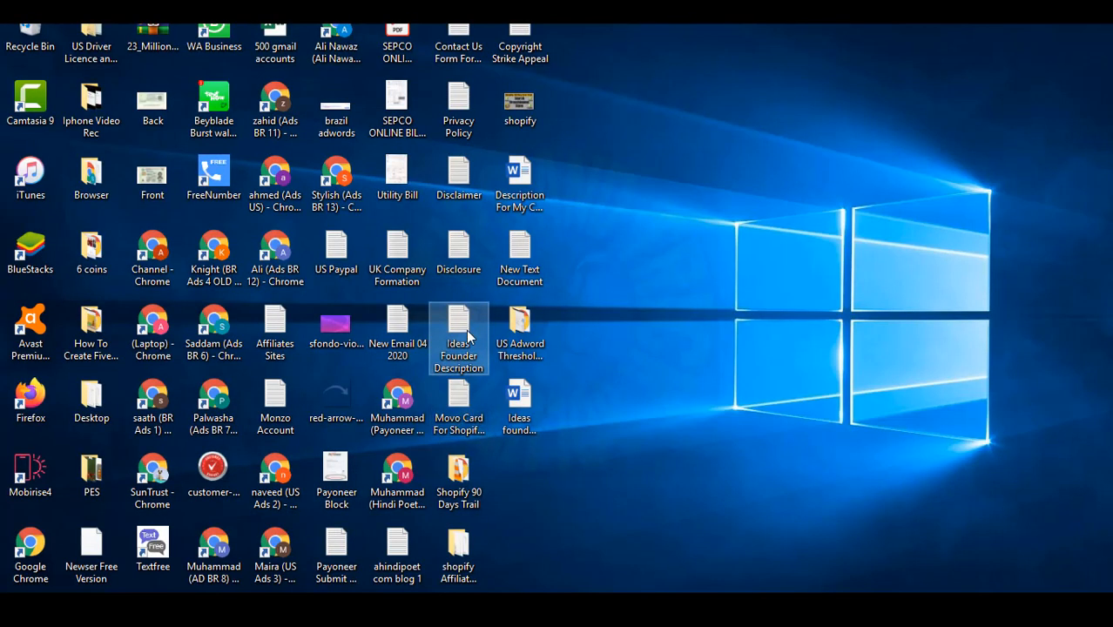
mouse_move(540, 604)
left_click(481, 549)
right_click(635, 546)
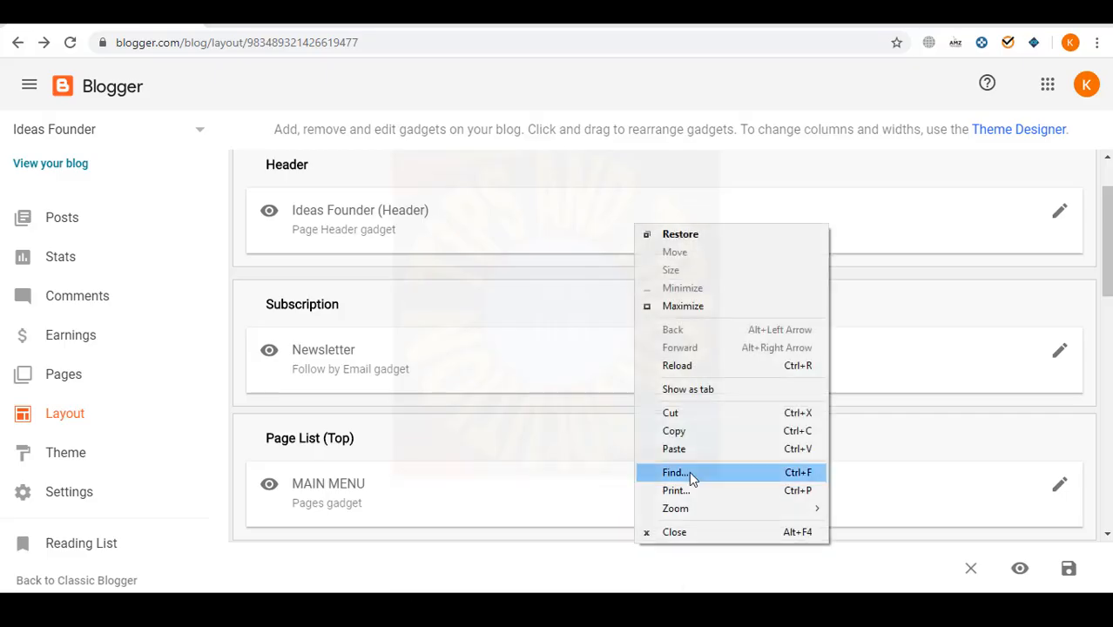
left_click(539, 434)
left_click(578, 605)
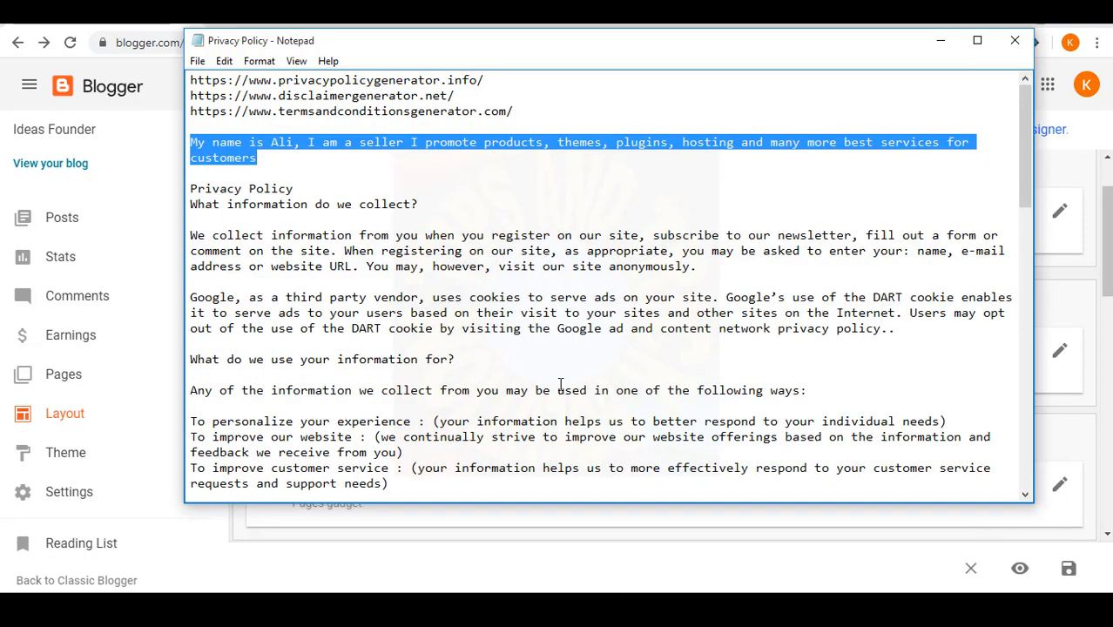
scroll(385, 329, "down", 20)
scroll(385, 329, "up", 20)
left_click(1014, 40)
left_click(589, 315)
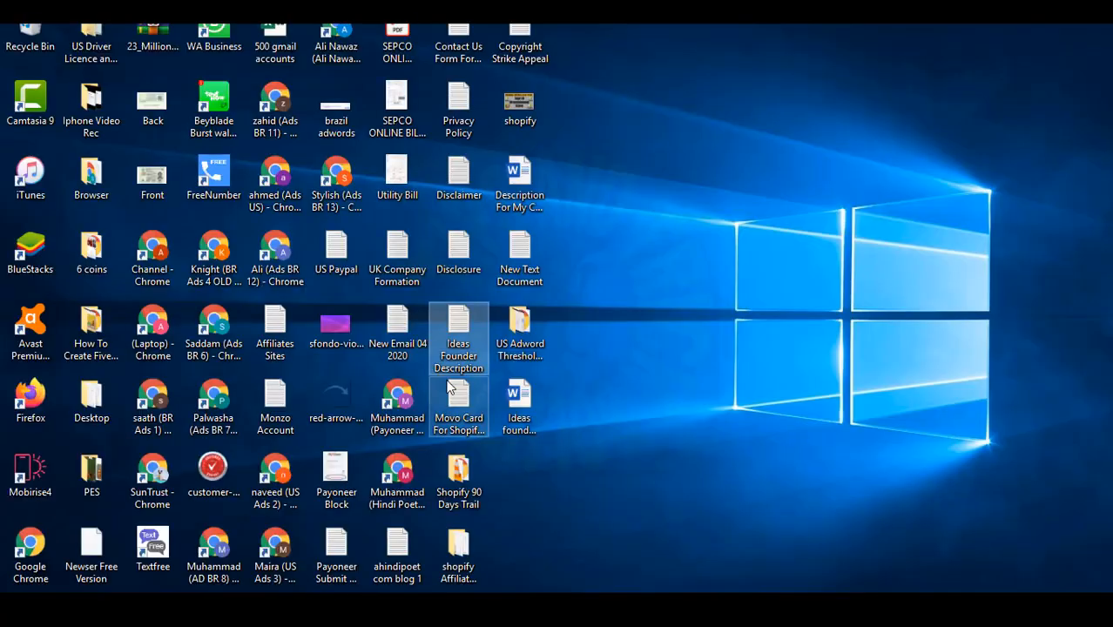
- Reopen the Ideas Founder Description notes alongside the header configuration window
double_click(473, 313)
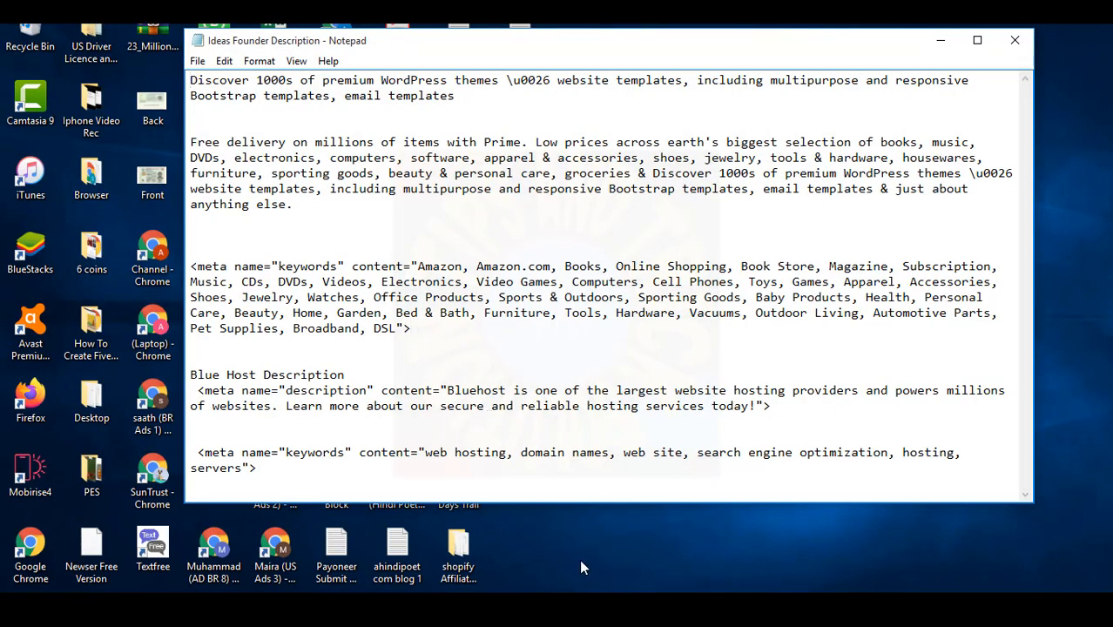
left_click(542, 608)
left_click(543, 571)
left_click(541, 607)
left_click(626, 548)
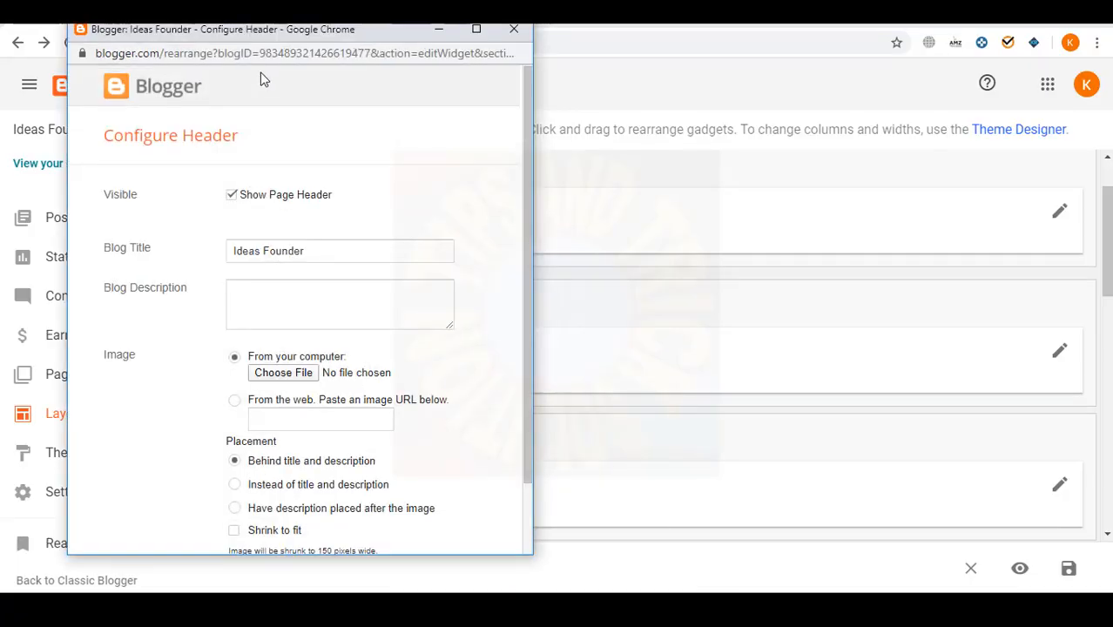
left_click_drag(292, 32, 304, 27)
left_click(581, 607)
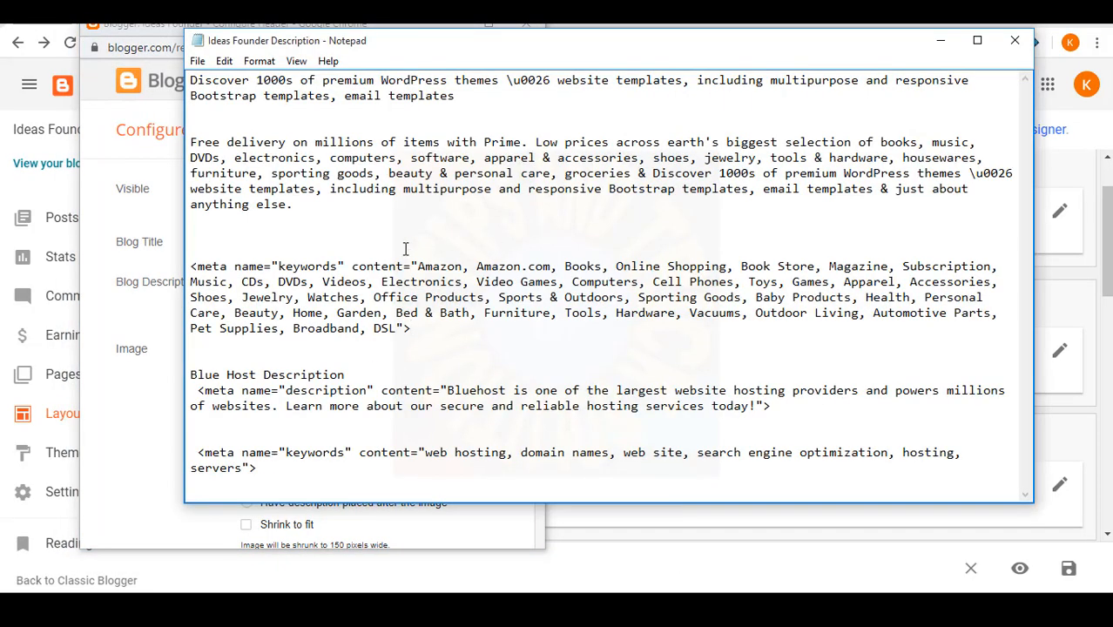
- Paste both description paragraphs from the notes into the header's Blog Description field
left_click_drag(311, 220, 181, 74)
key("ctrl+c")
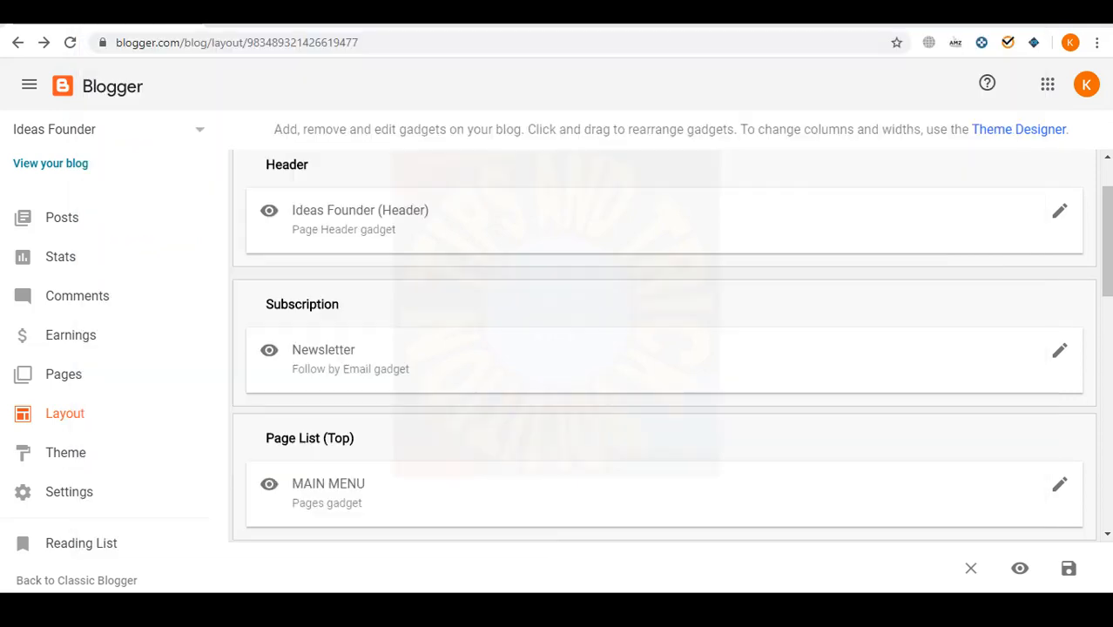
left_click(182, 14)
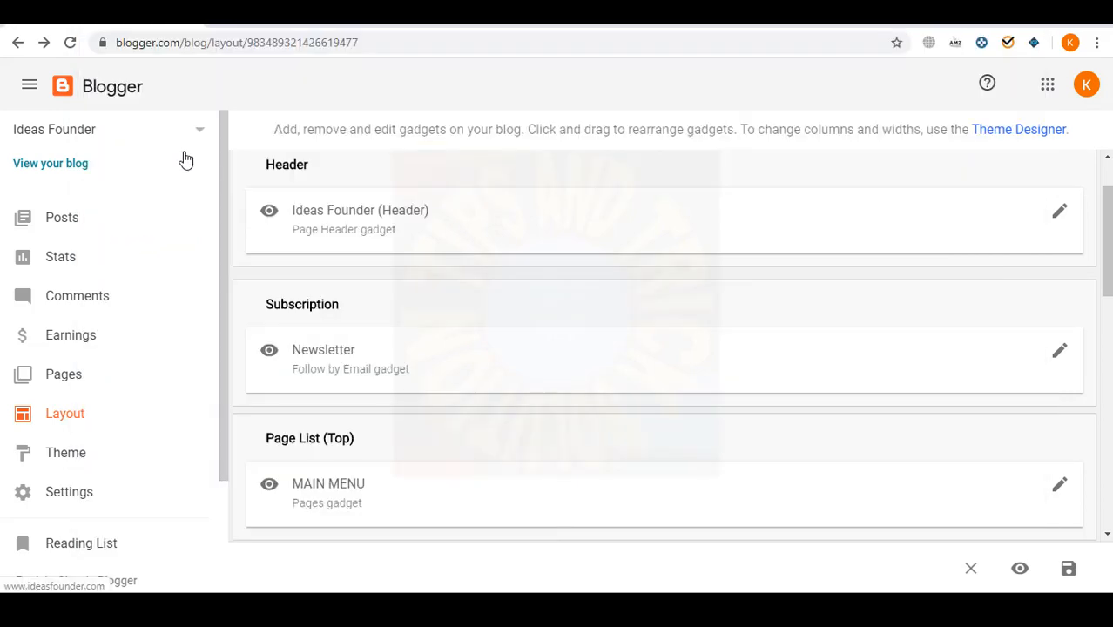
left_click(453, 608)
left_click(328, 303)
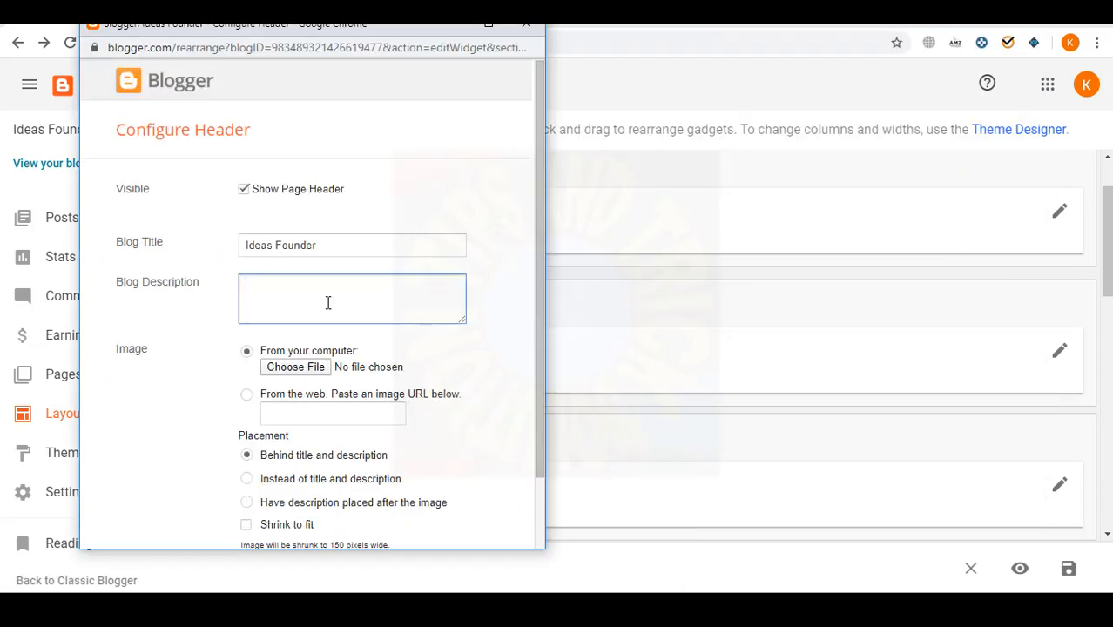
key("ctrl+v")
scroll(323, 306, "up", 3)
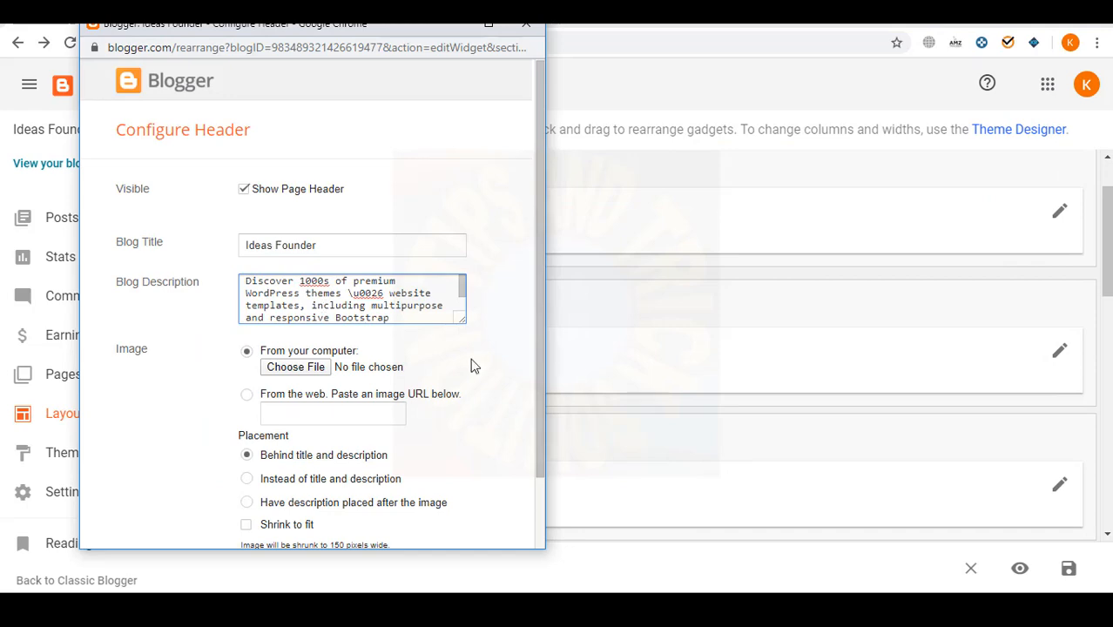
left_click(673, 534)
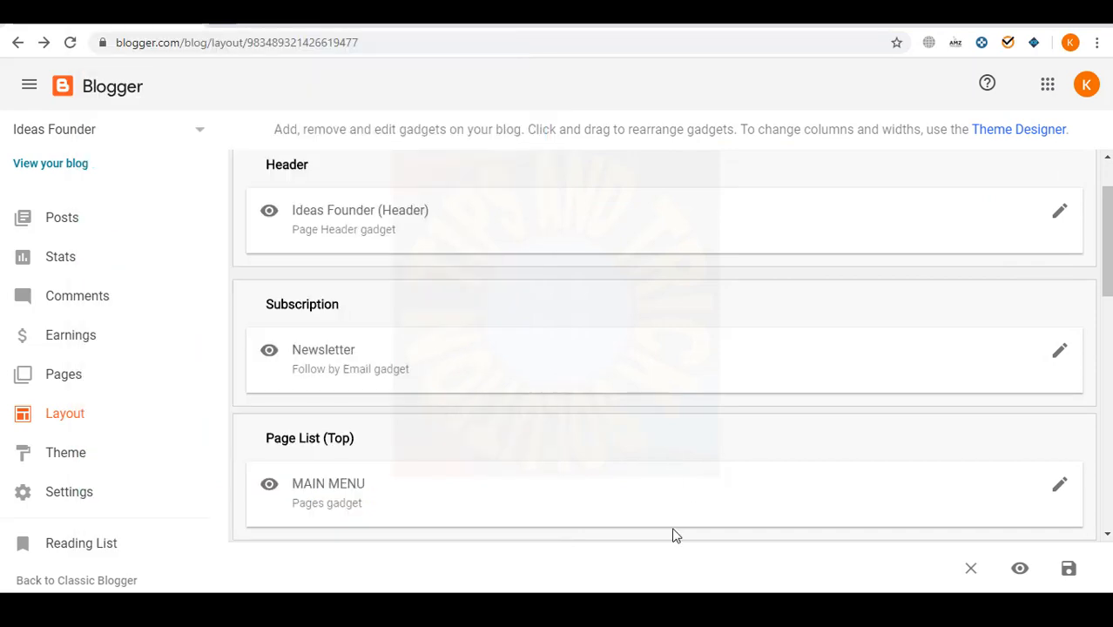
left_click(673, 608)
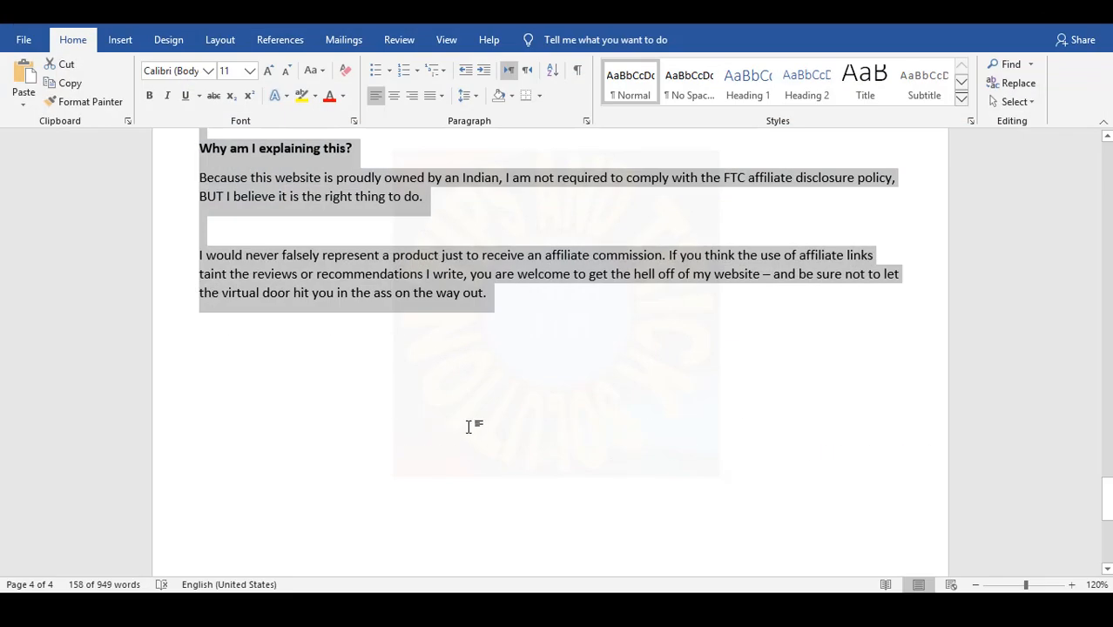
left_click(547, 311)
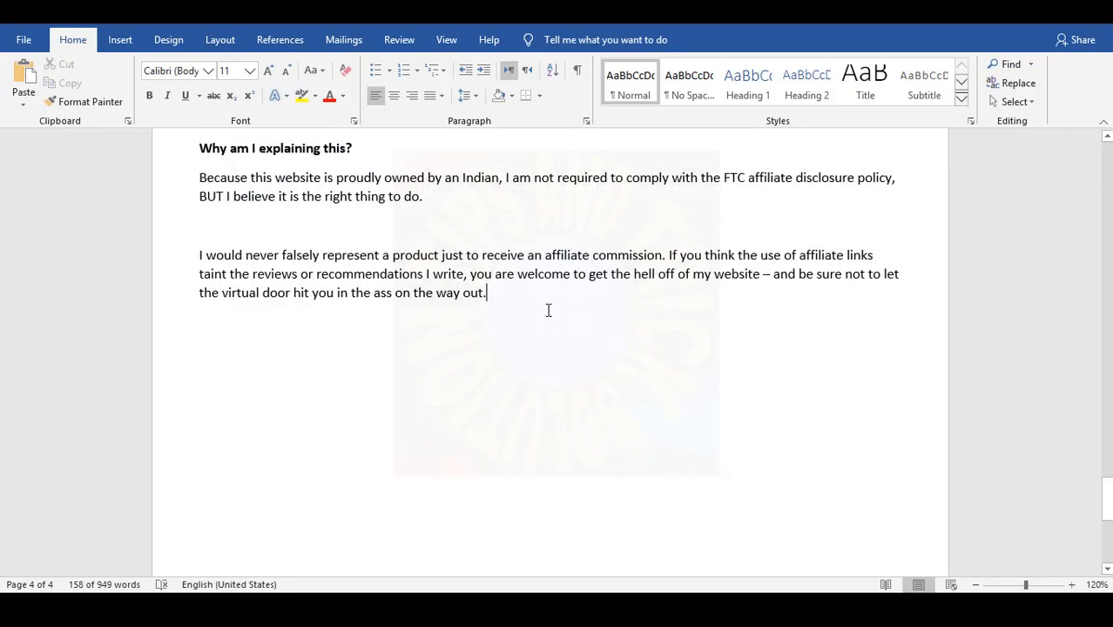
- Paste the two description paragraphs into Word and join them into one, separated by a comma
key("Return")
key("Return")
key("Return")
key("ctrl+v")
scroll(271, 351, "up", 3)
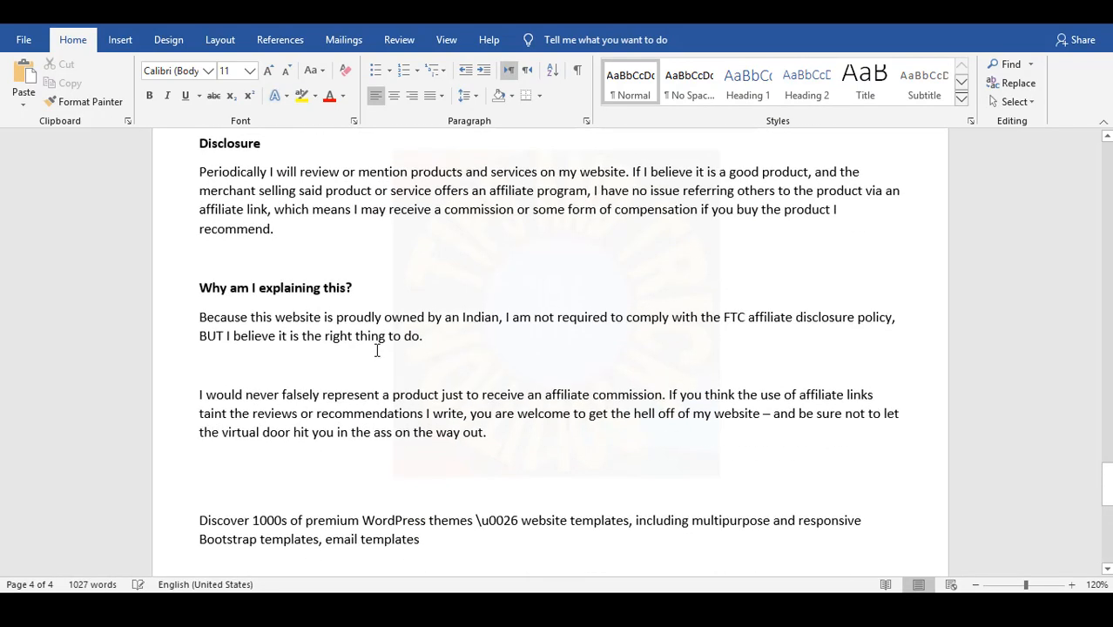
scroll(271, 351, "down", 5)
key("BackSpace")
key("BackSpace")
key("BackSpace")
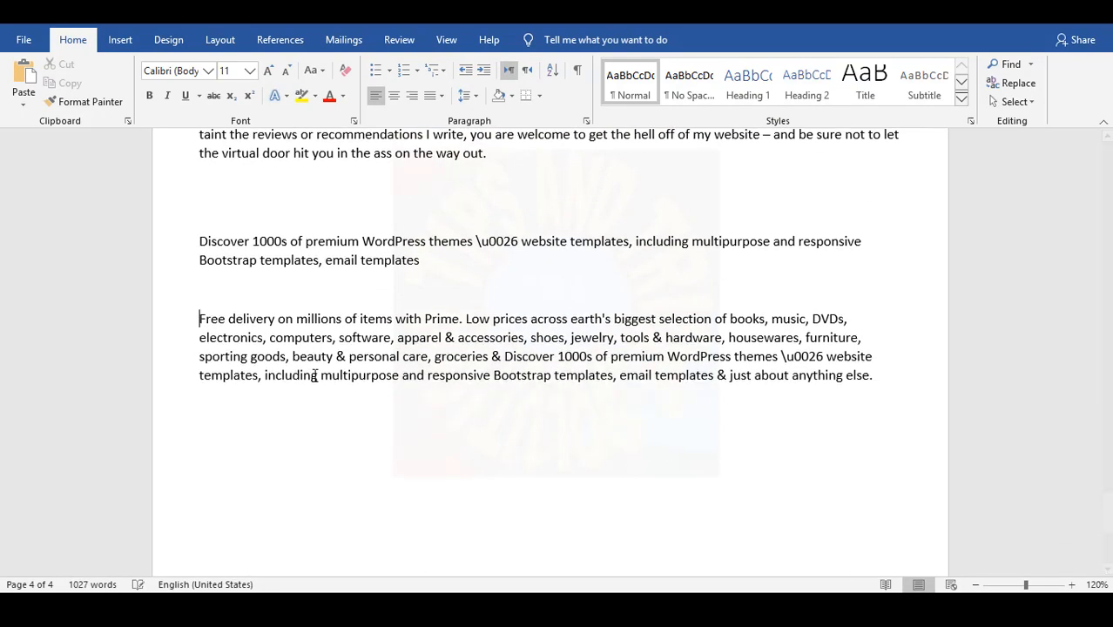
type(",")
left_click_drag(415, 337, 186, 236)
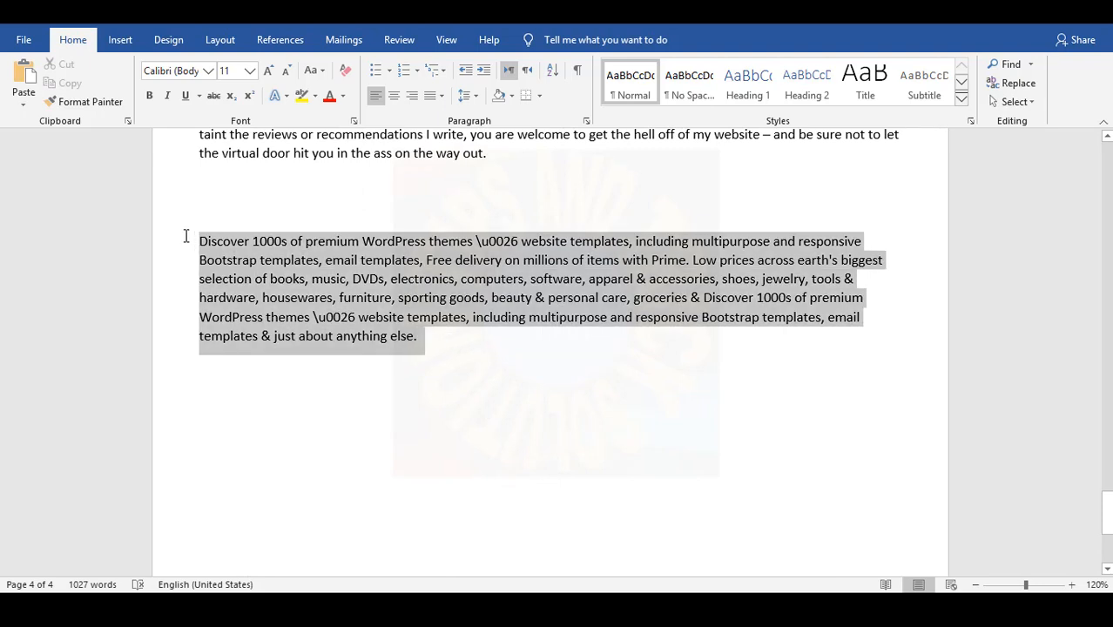
- Replace the Blog Description with the merged paragraph and try saving; it exceeds 500 characters
left_click(541, 609)
left_click(632, 544)
key("ctrl+a")
key("ctrl+v")
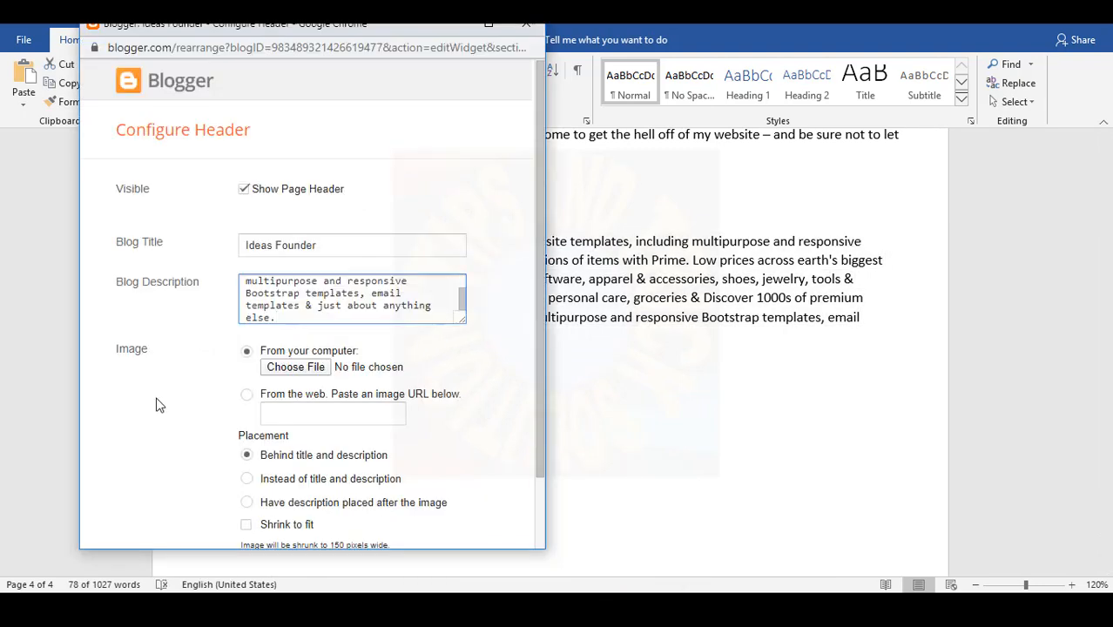
scroll(159, 406, "down", 1)
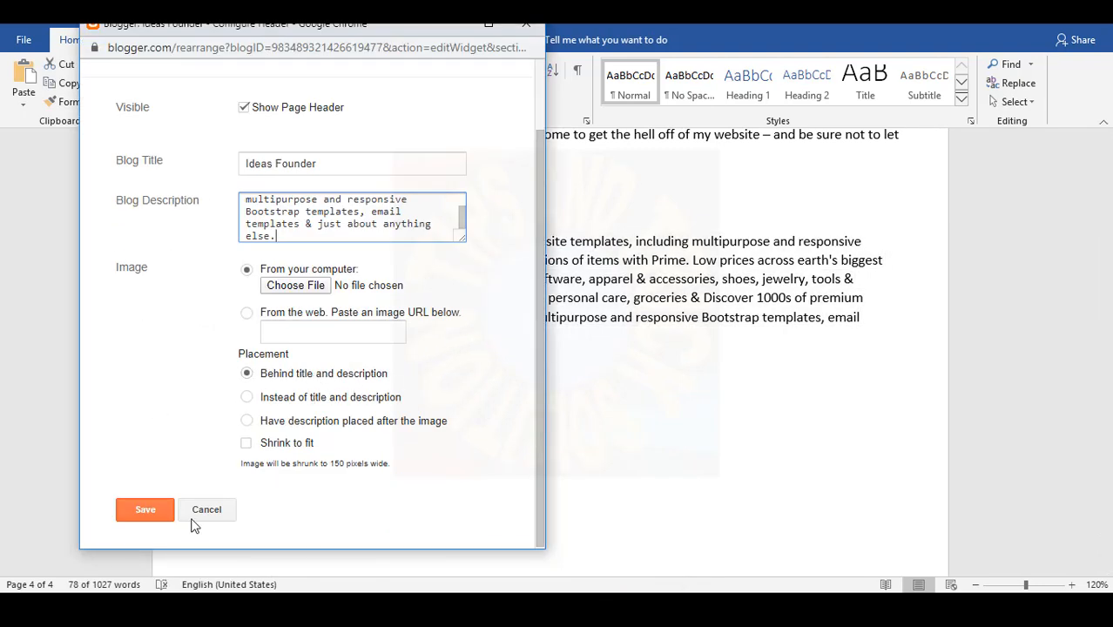
left_click(145, 509)
left_click(247, 373)
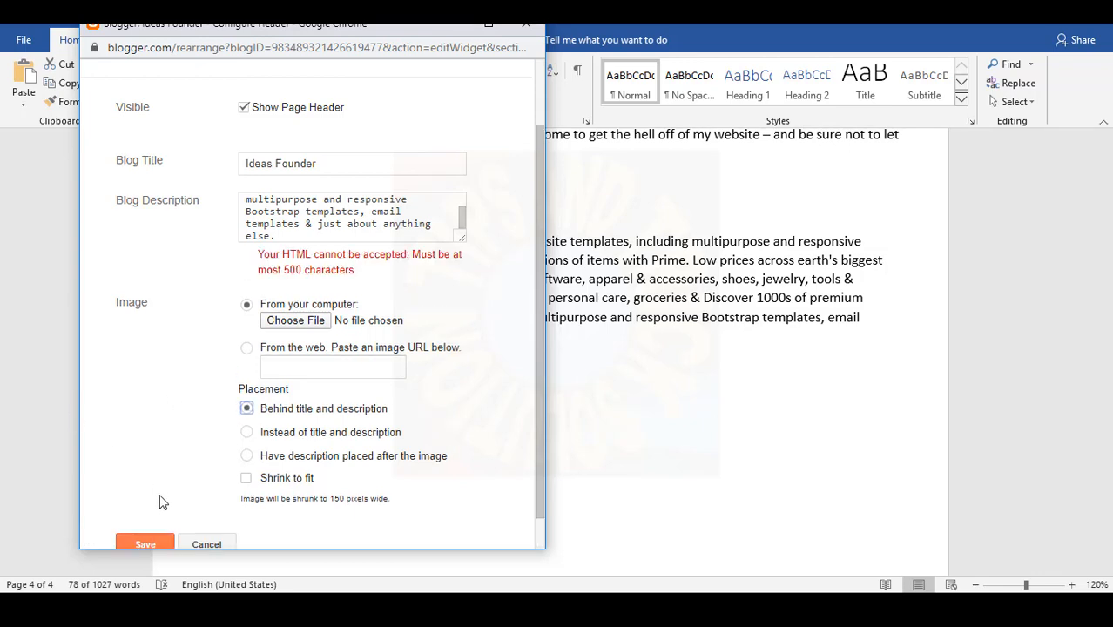
- Cut the Word paragraph after 'groceries' and paste the shortened text into Blog Description
left_click(383, 224)
key("alt+Tab")
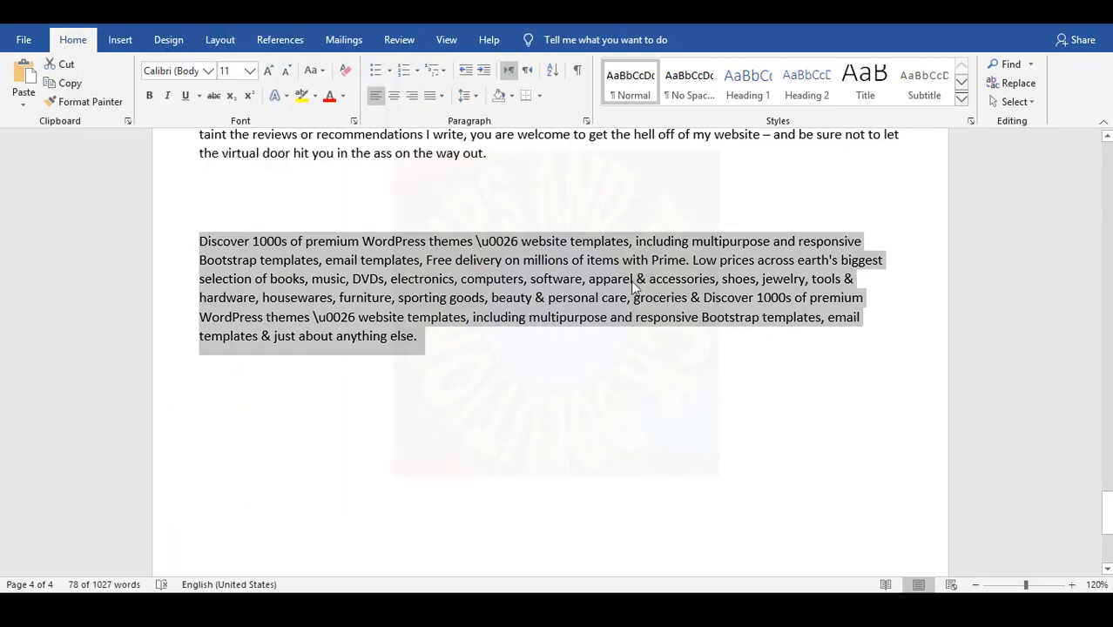
left_click(460, 343)
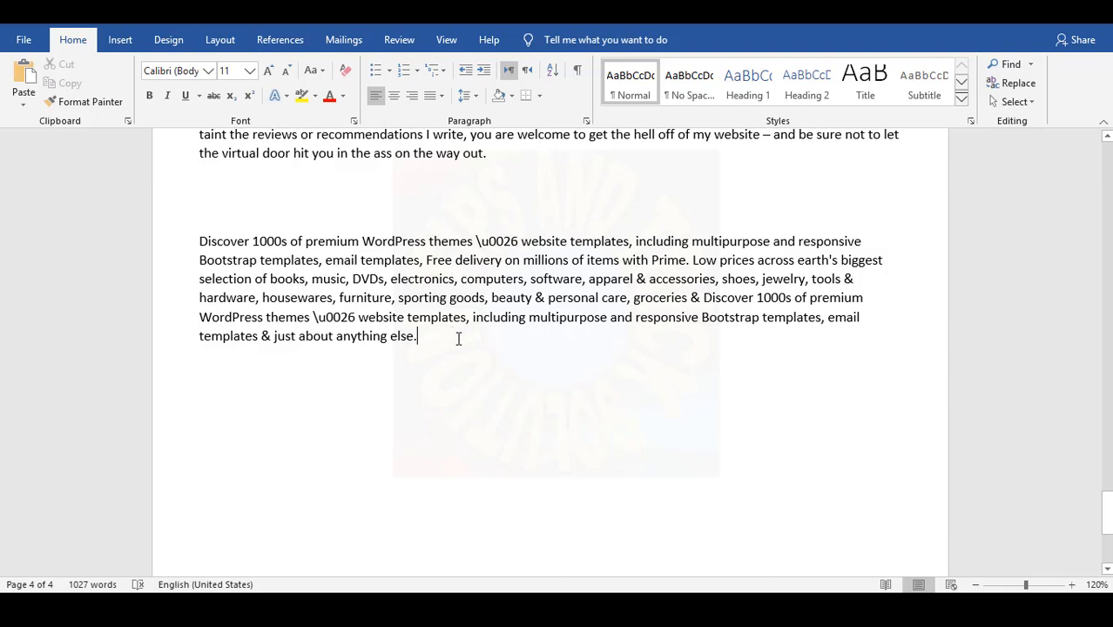
left_click_drag(458, 339, 701, 297)
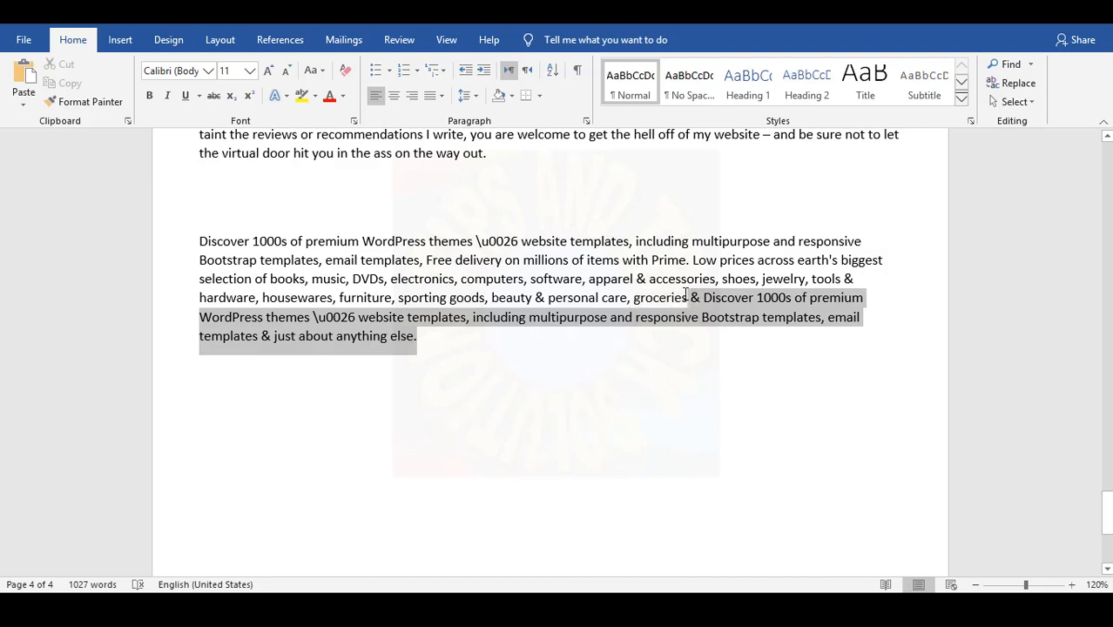
key("Delete")
left_click_drag(717, 296, 216, 232)
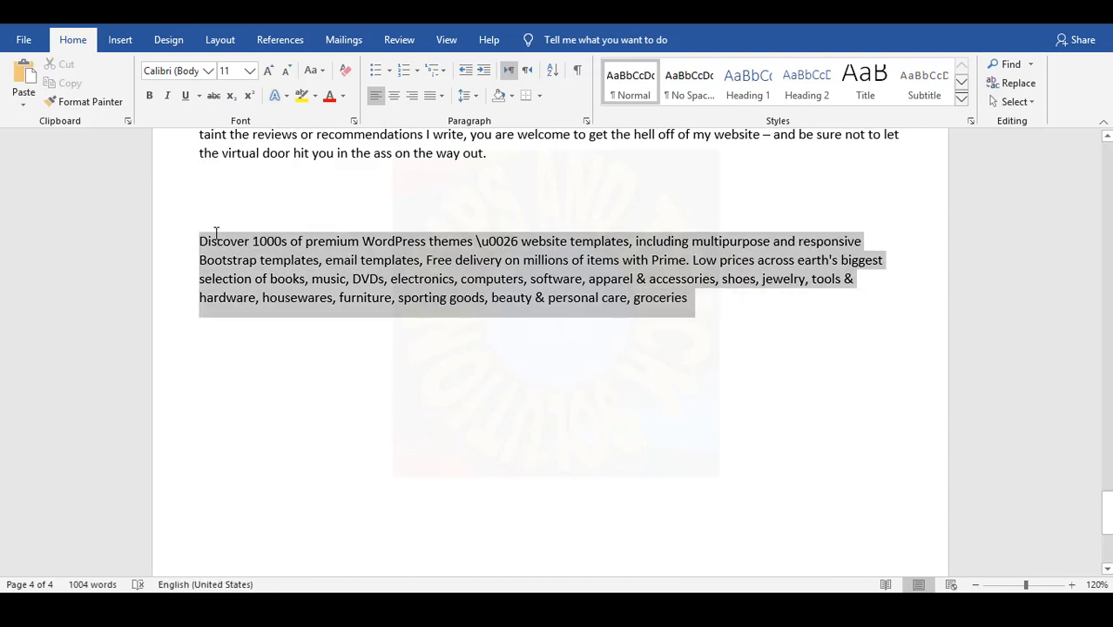
key("ctrl+c")
key("alt+Tab")
key("ctrl+a")
key("ctrl+v")
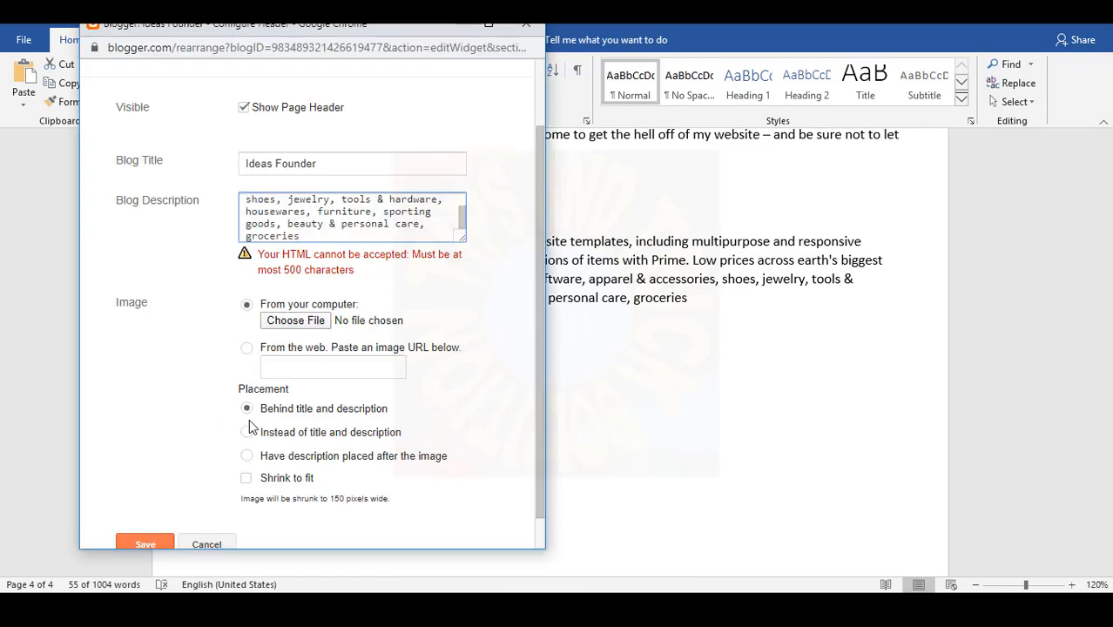
- Save the shortened header description and return to the Blogger layout page
left_click(247, 407)
left_click(152, 537)
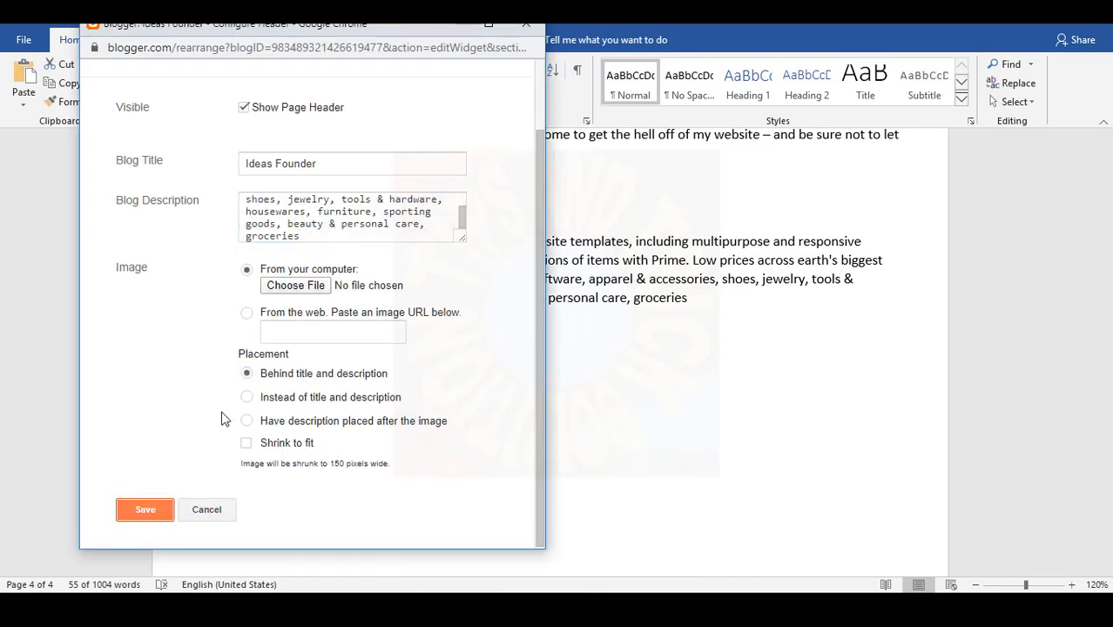
left_click(505, 610)
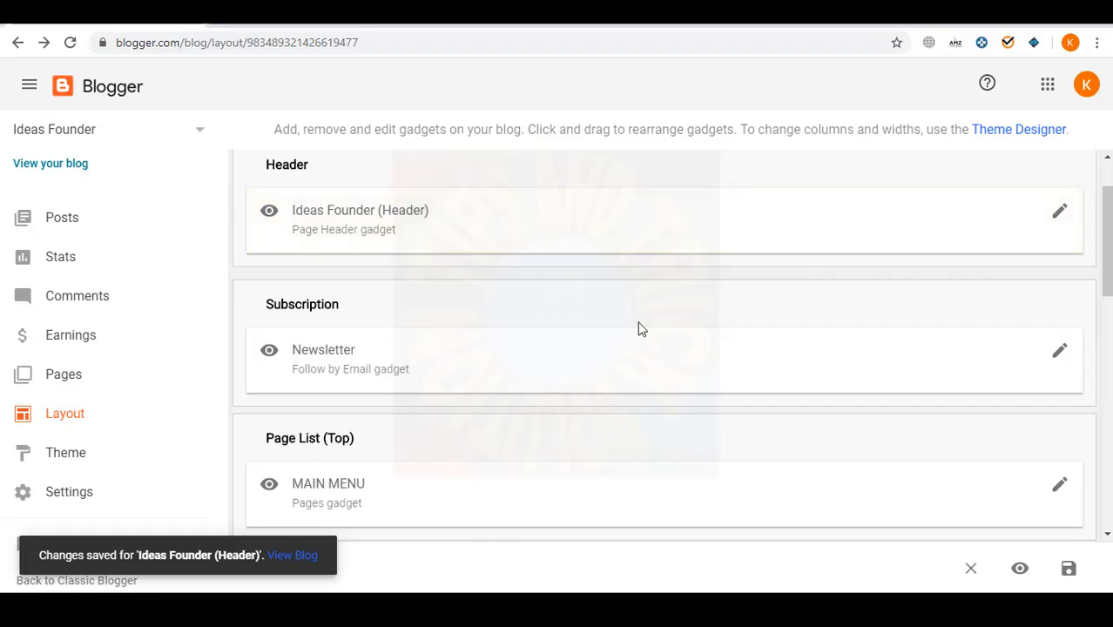
scroll(631, 331, "down", 5)
- Go through the blog's Settings and Posts, comments and sharing pages to reach Email settings
left_click(87, 492)
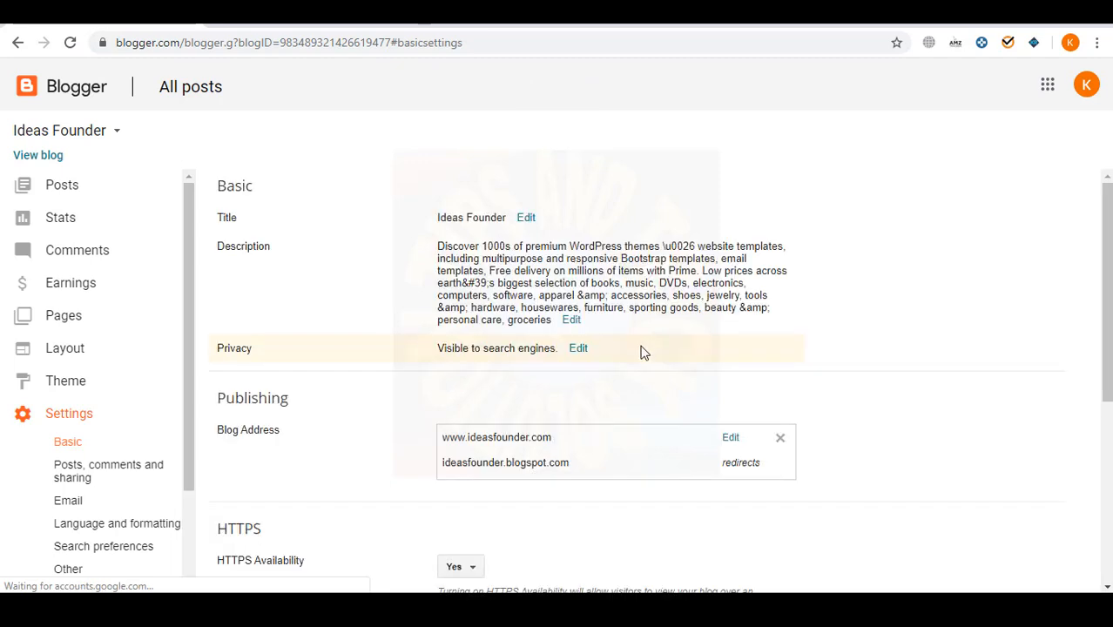
scroll(568, 362, "down", 4)
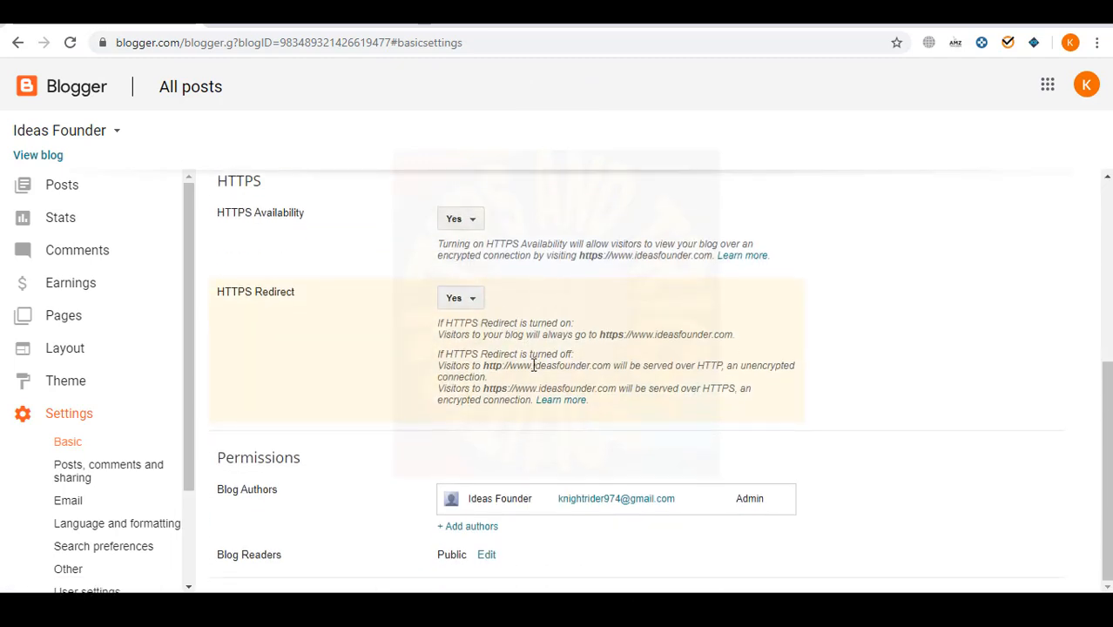
left_click(90, 470)
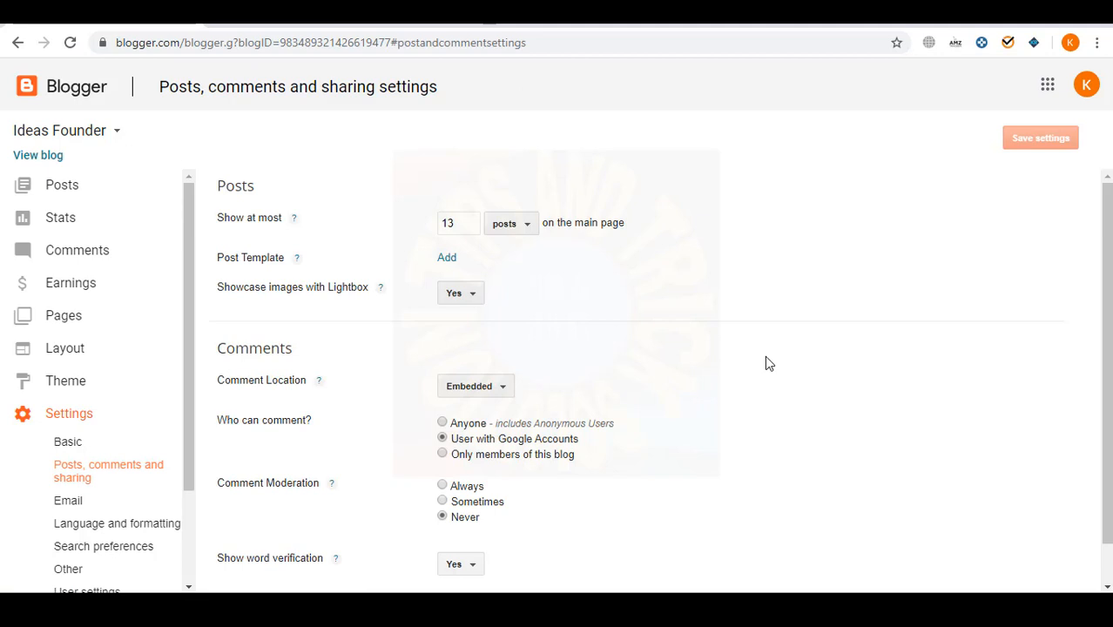
left_click(462, 224)
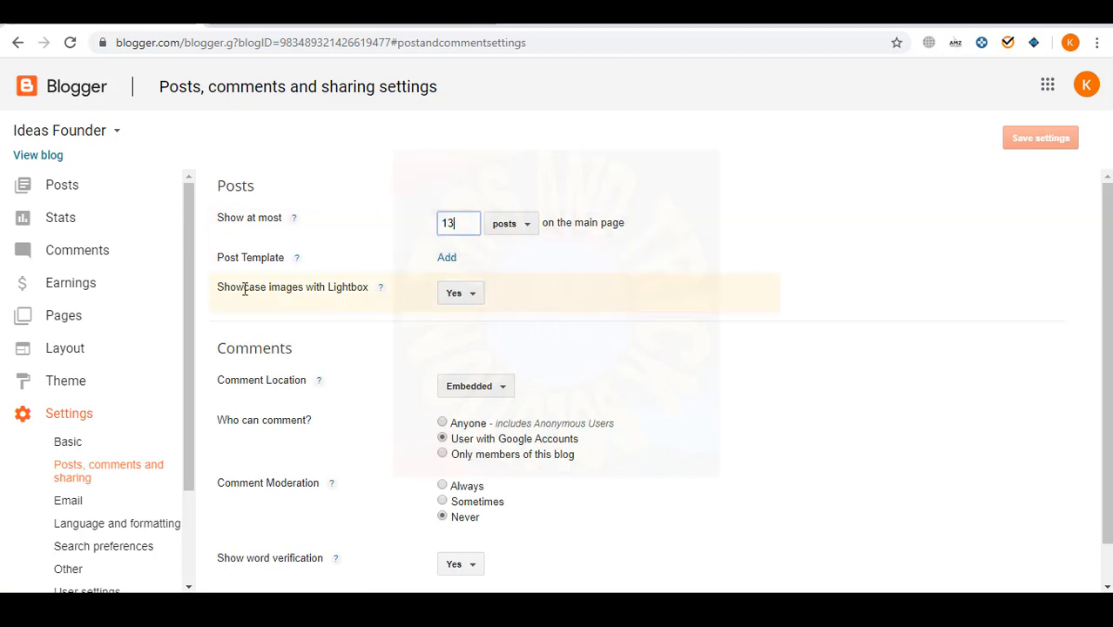
scroll(461, 290, "down", 1)
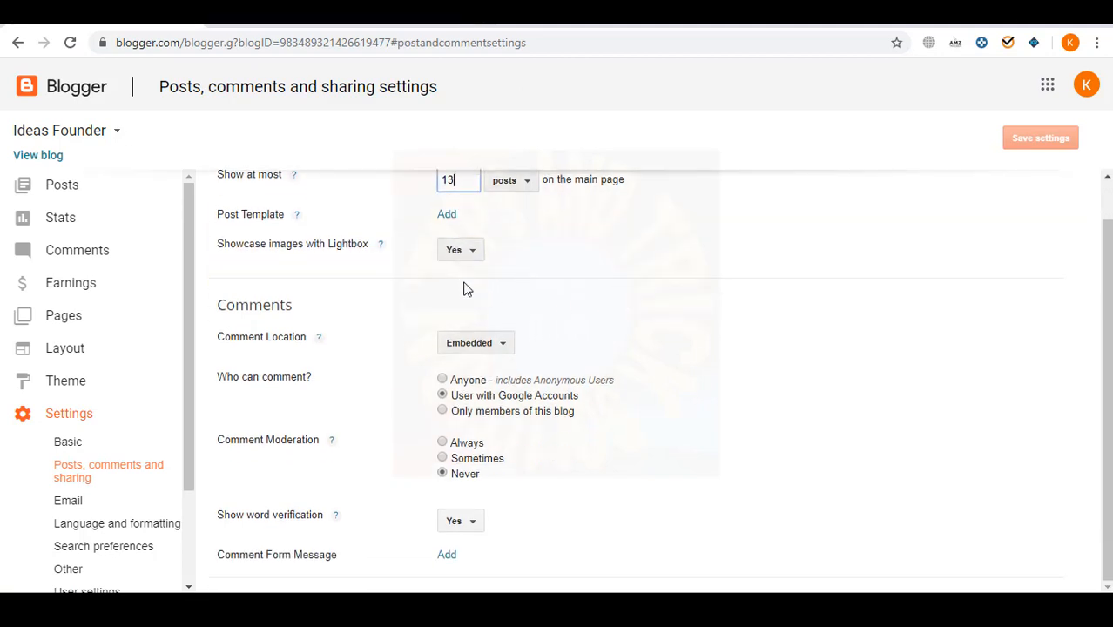
left_click(70, 503)
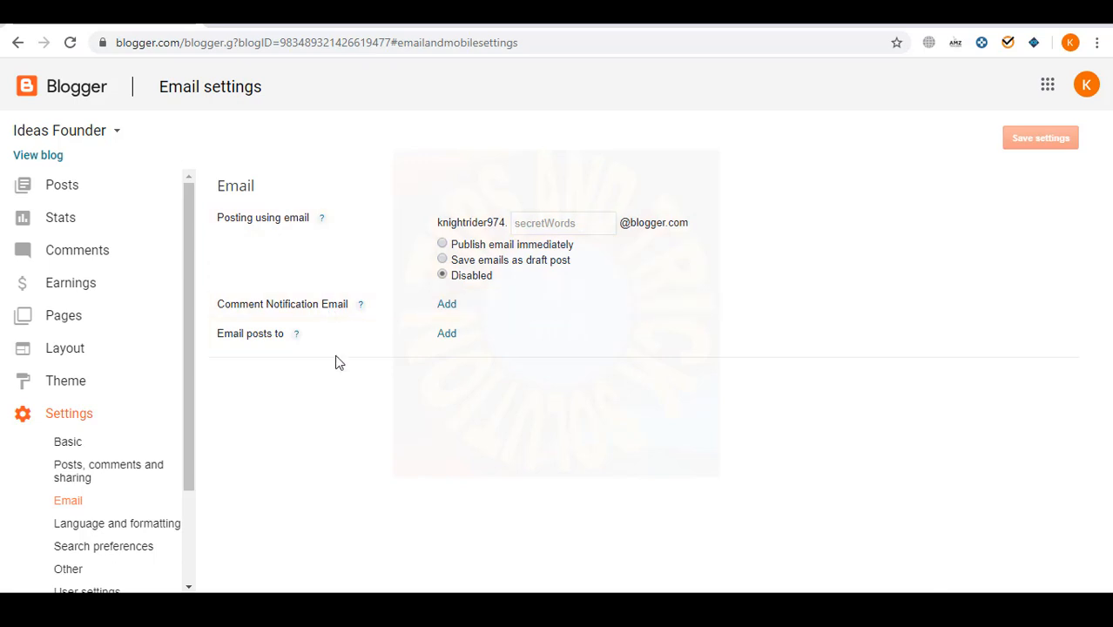
- Copy the account's e-mail from the avatar popup and save it as the Comment Notification Email
left_click(1086, 85)
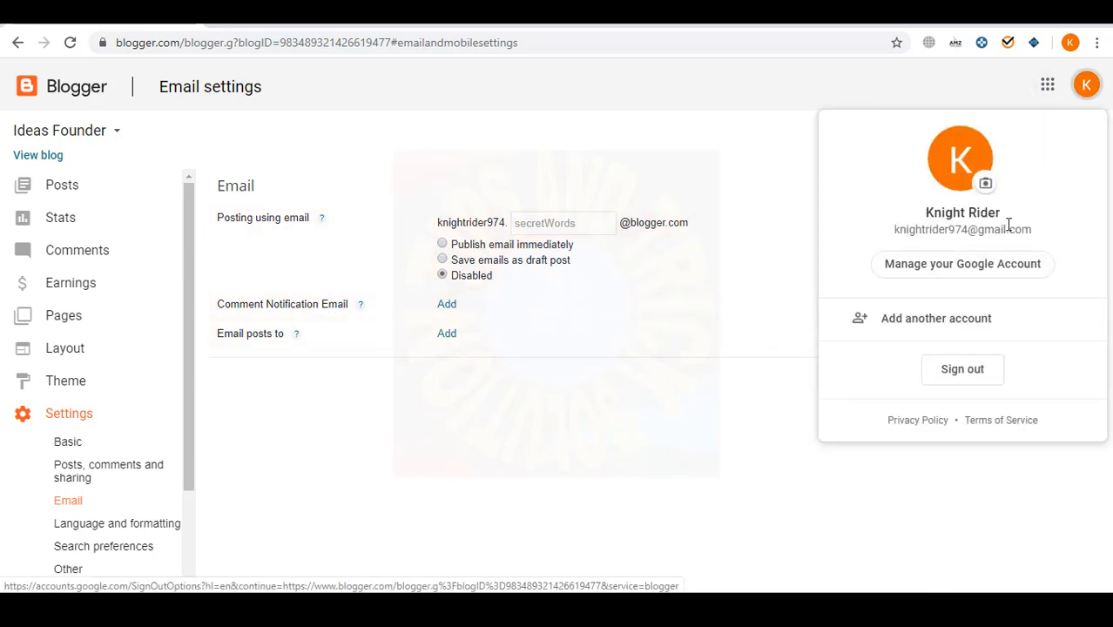
triple_click(1006, 230)
left_click(451, 378)
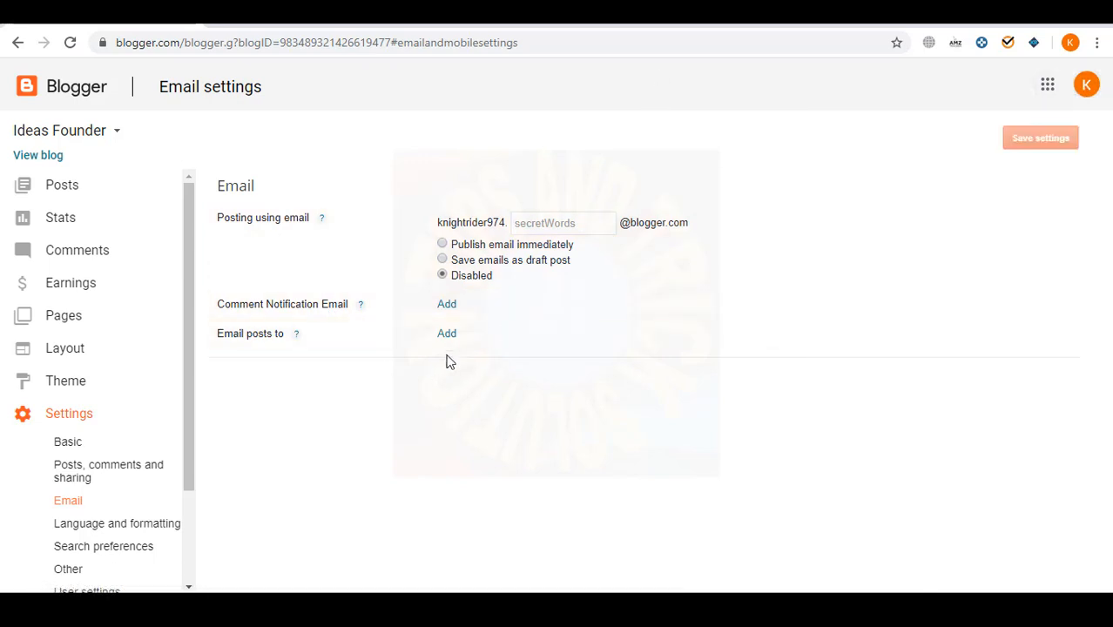
left_click(447, 305)
key("ctrl+v")
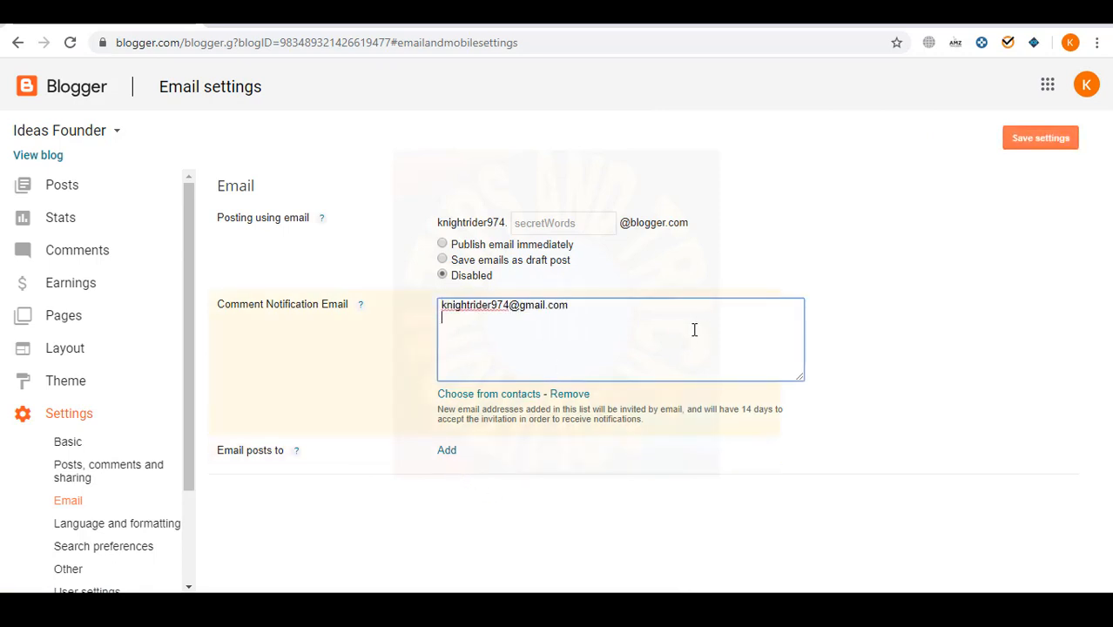
left_click(1052, 139)
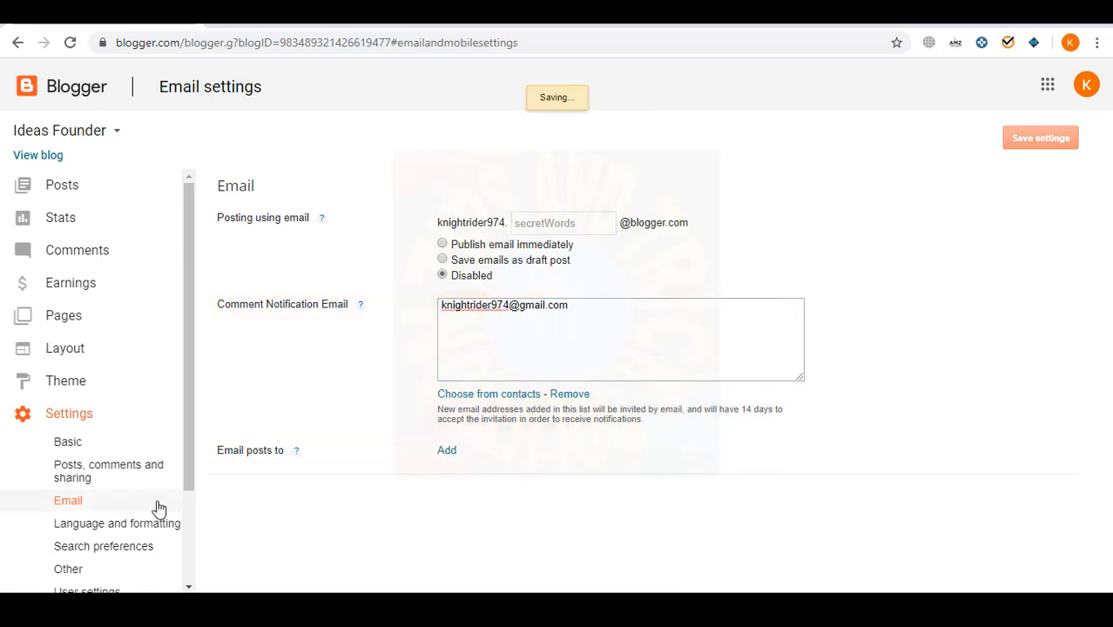
- Move through Posts, comments and sharing to the Search preferences settings
left_click(112, 466)
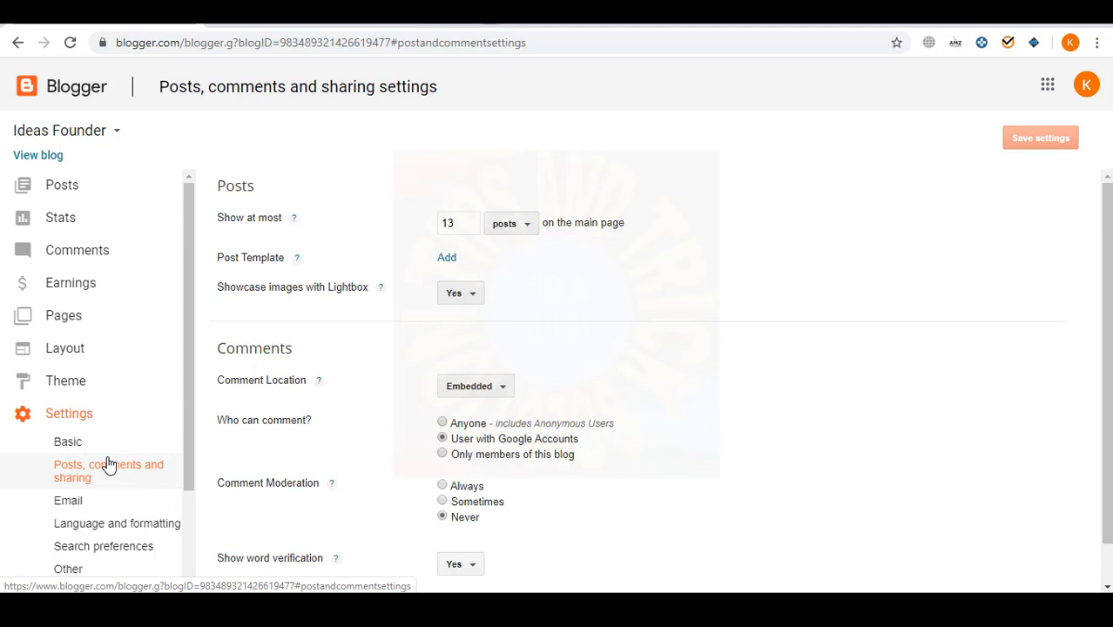
scroll(514, 339, "down", 1)
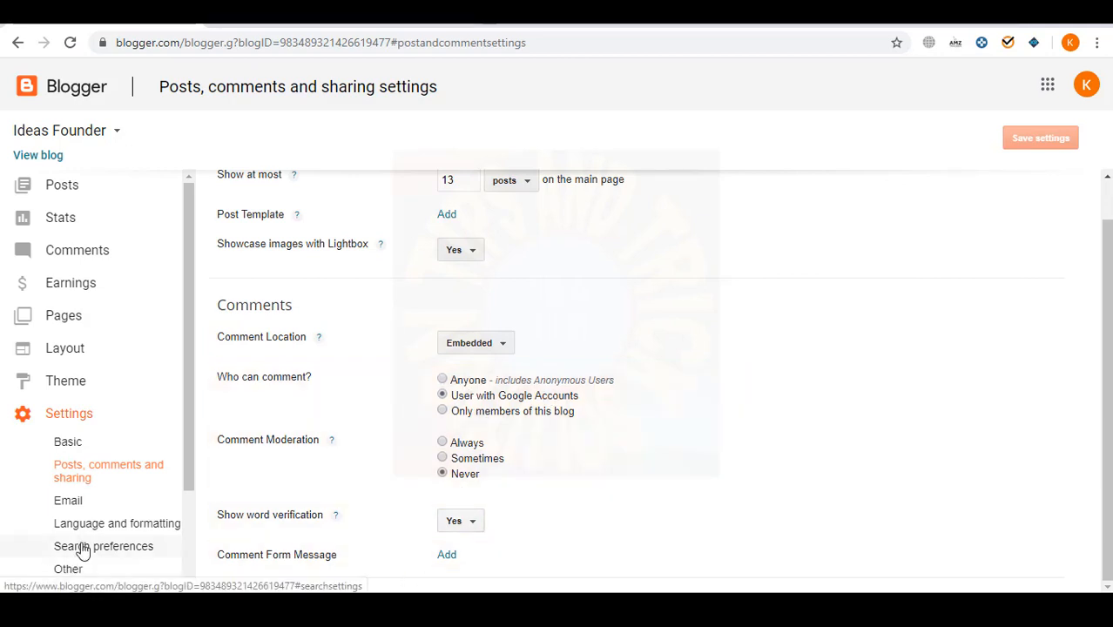
left_click(108, 546)
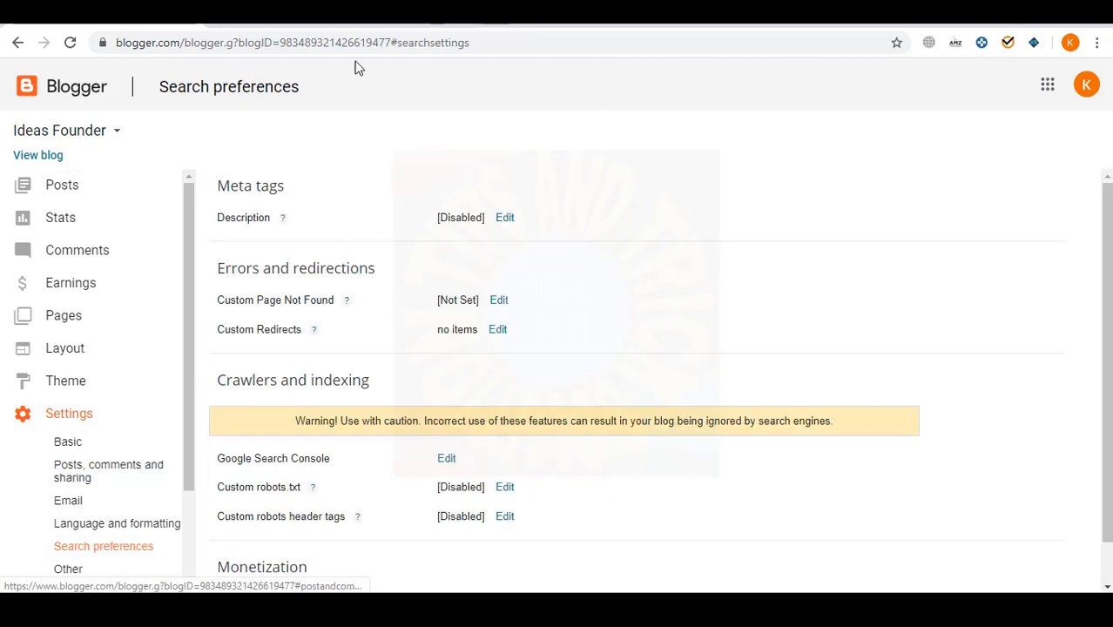
- Enable the search meta description and paste the second description paragraph from the notes
left_click(502, 218)
left_click(589, 220)
key("alt+Tab")
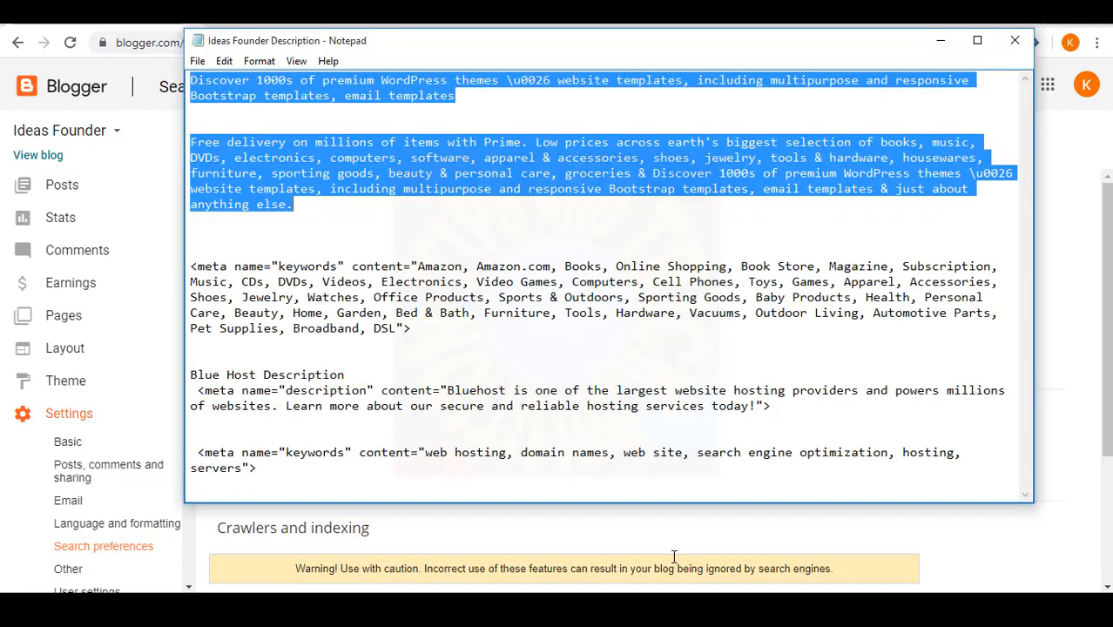
left_click(343, 251)
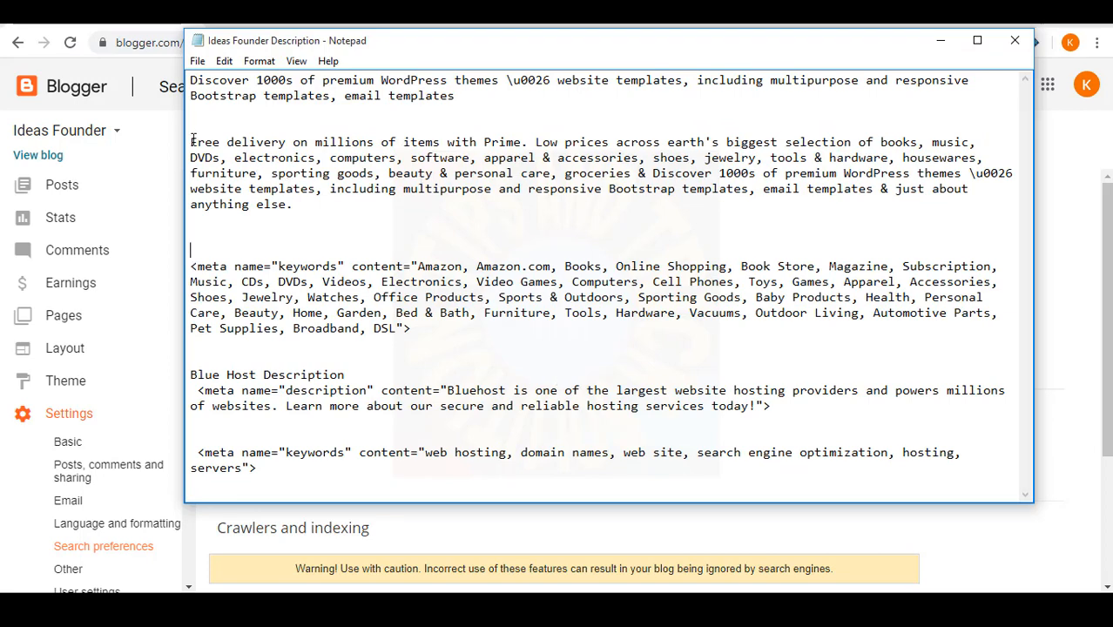
left_click_drag(190, 141, 304, 202)
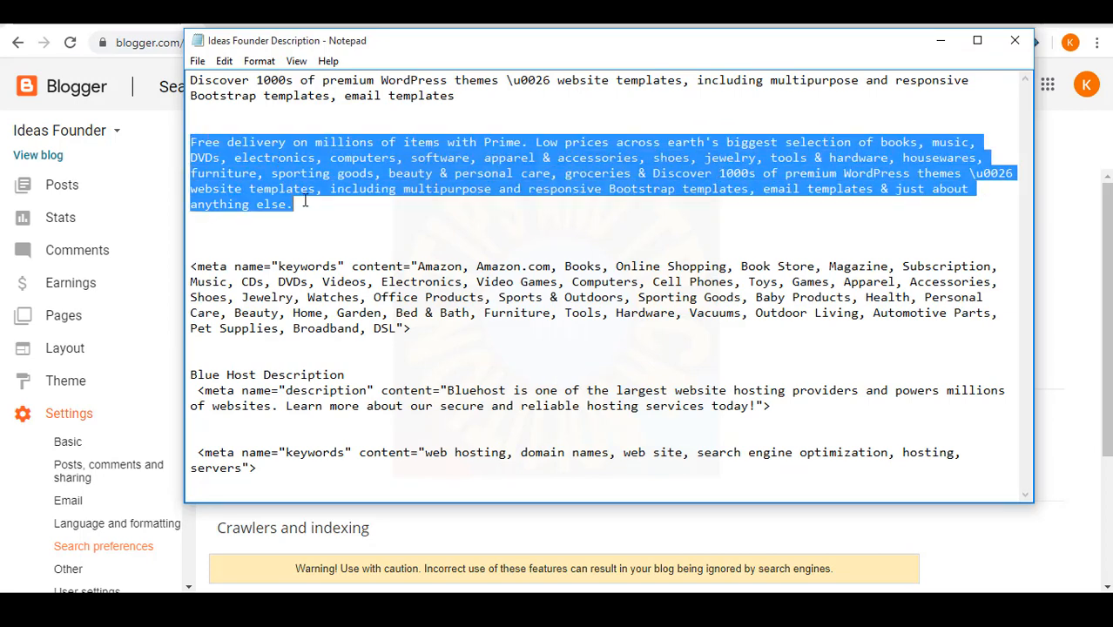
key("ctrl+c")
key("alt+Tab")
left_click(495, 300)
key("ctrl+v")
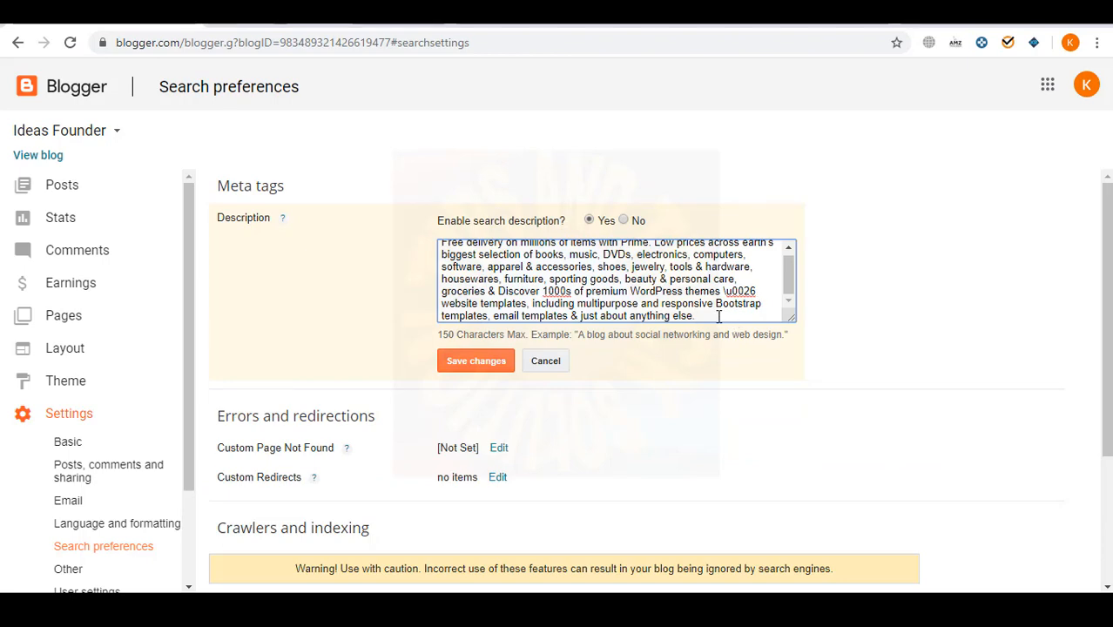
- Replace the search description with the first, shorter WordPress themes paragraph from the notes
left_click_drag(731, 319, 444, 282)
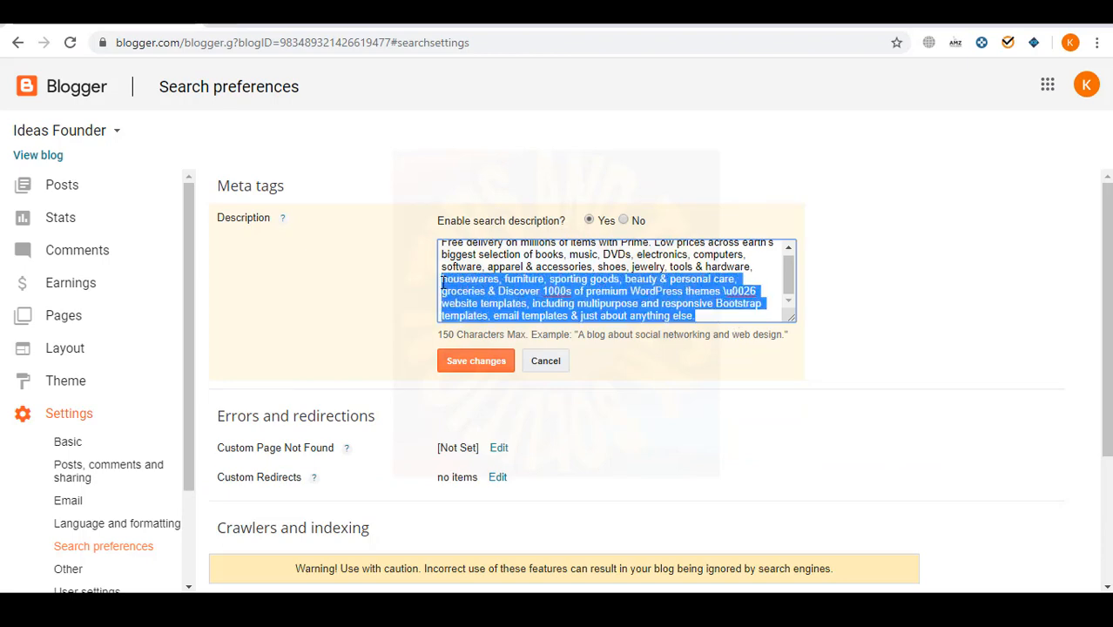
key("alt+Tab")
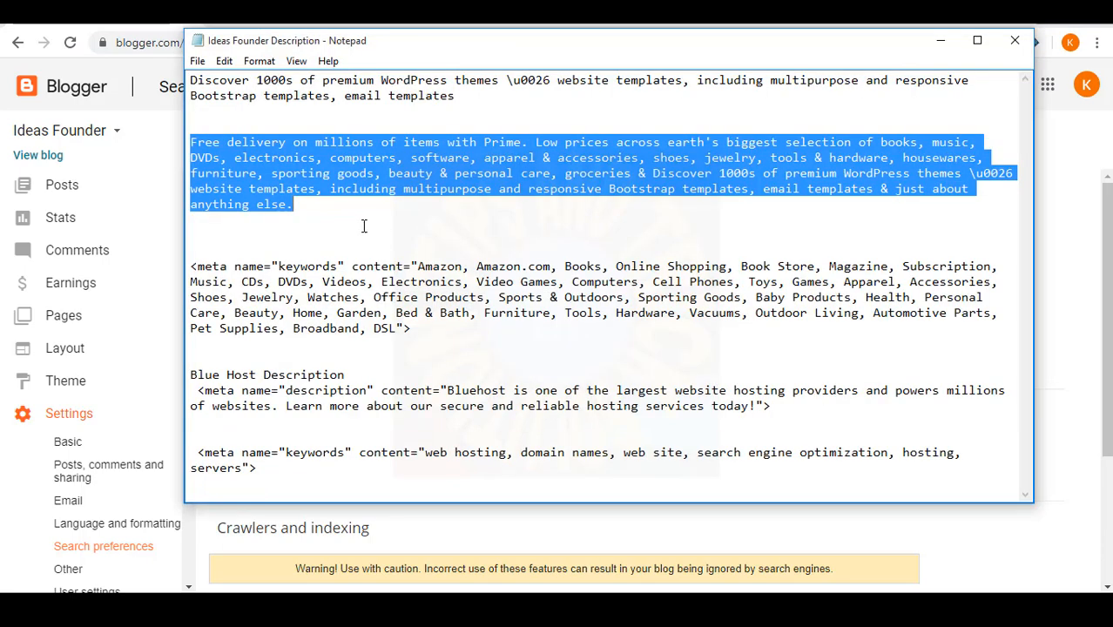
left_click(498, 108)
left_click_drag(494, 104, 192, 77)
key("ctrl+c")
key("alt+Tab")
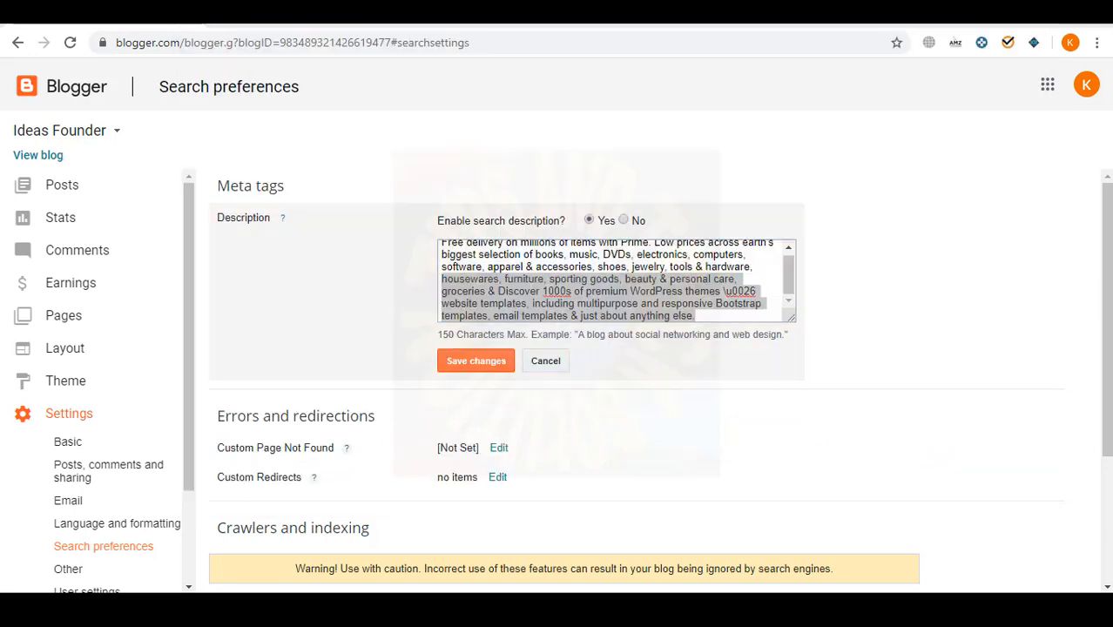
key("ctrl+a")
key("ctrl+v")
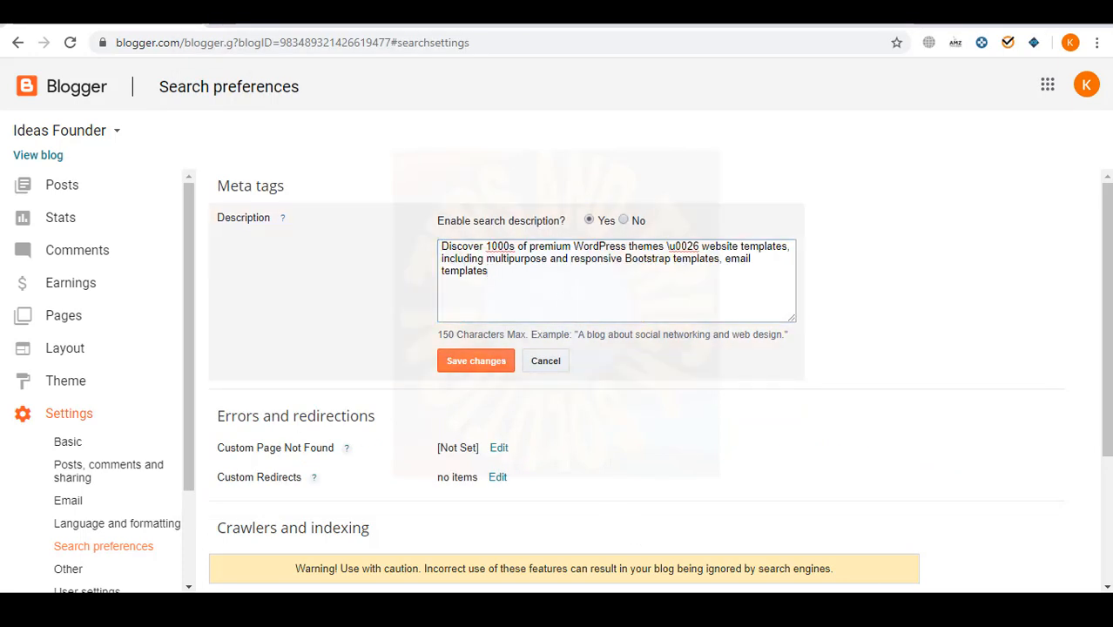
- Append the start of the Free delivery sentence to the description and try saving
key("alt+Tab")
left_click_drag(191, 142, 402, 157)
key("ctrl+c")
key("alt+Tab")
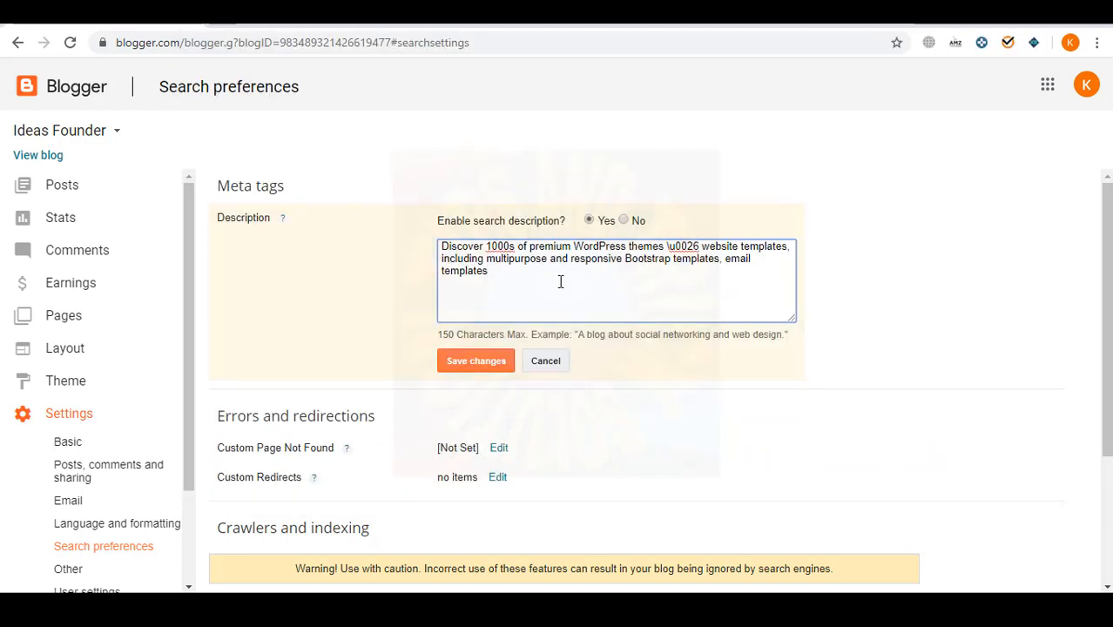
key("ctrl+v")
left_click(477, 366)
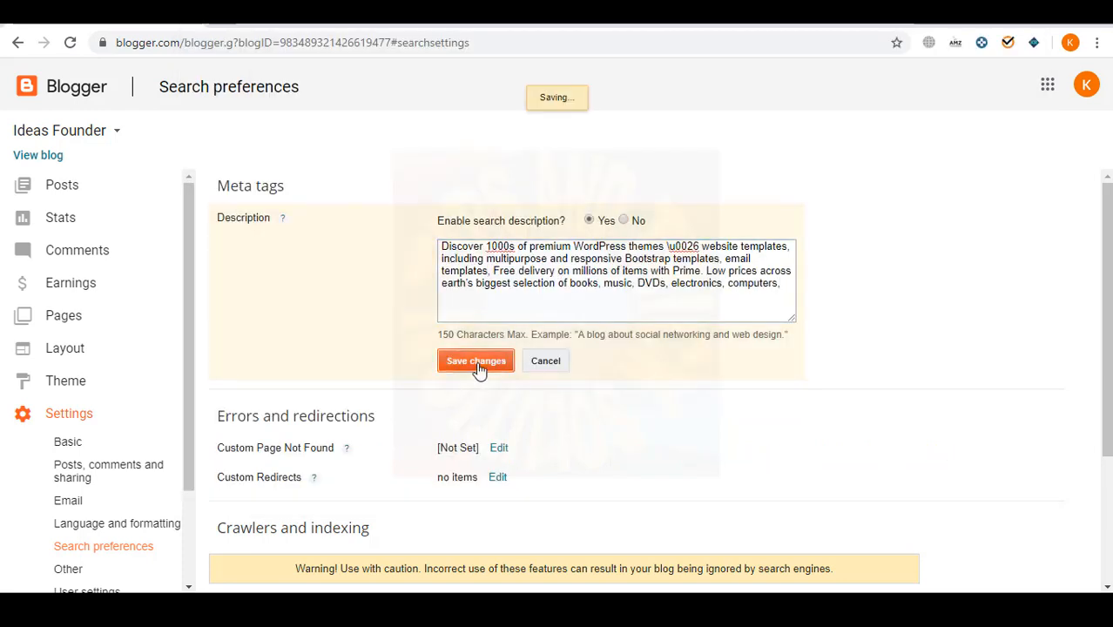
- Trim the excess text after 'Prime.' and the trailing Free delivery sentence, then save
left_click_drag(783, 284, 707, 271)
key("BackSpace")
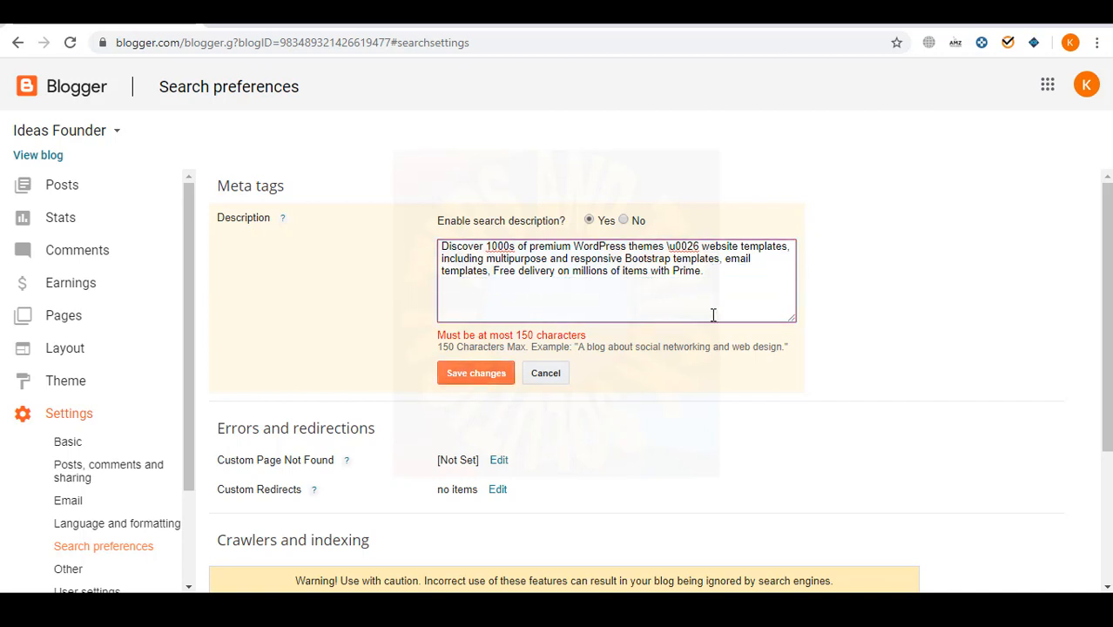
left_click(482, 377)
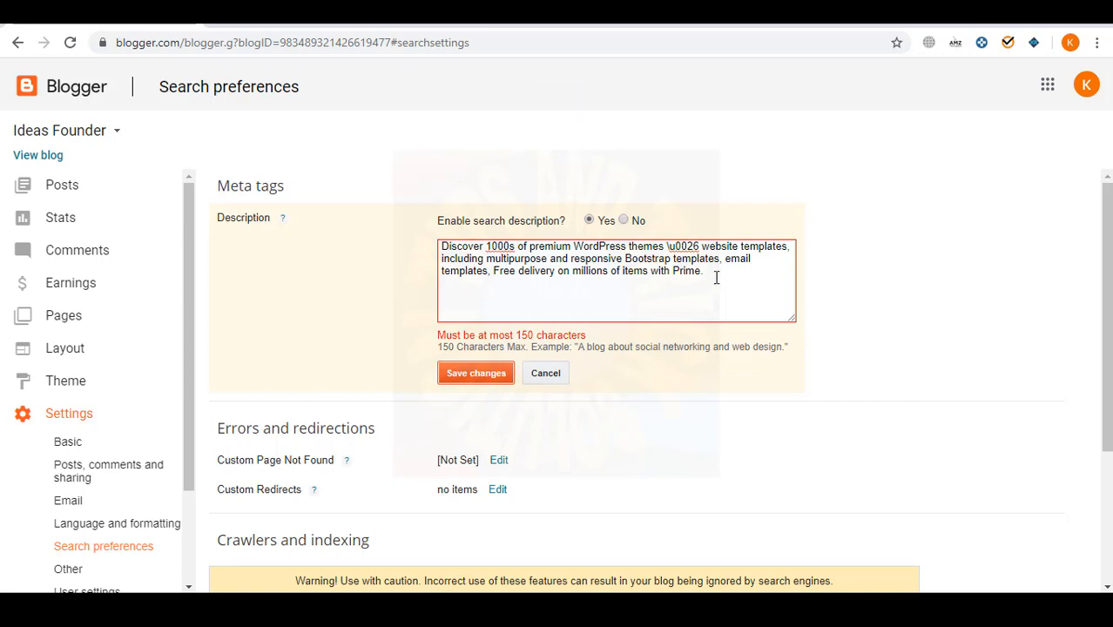
left_click_drag(715, 277, 489, 272)
key("BackSpace")
key("BackSpace")
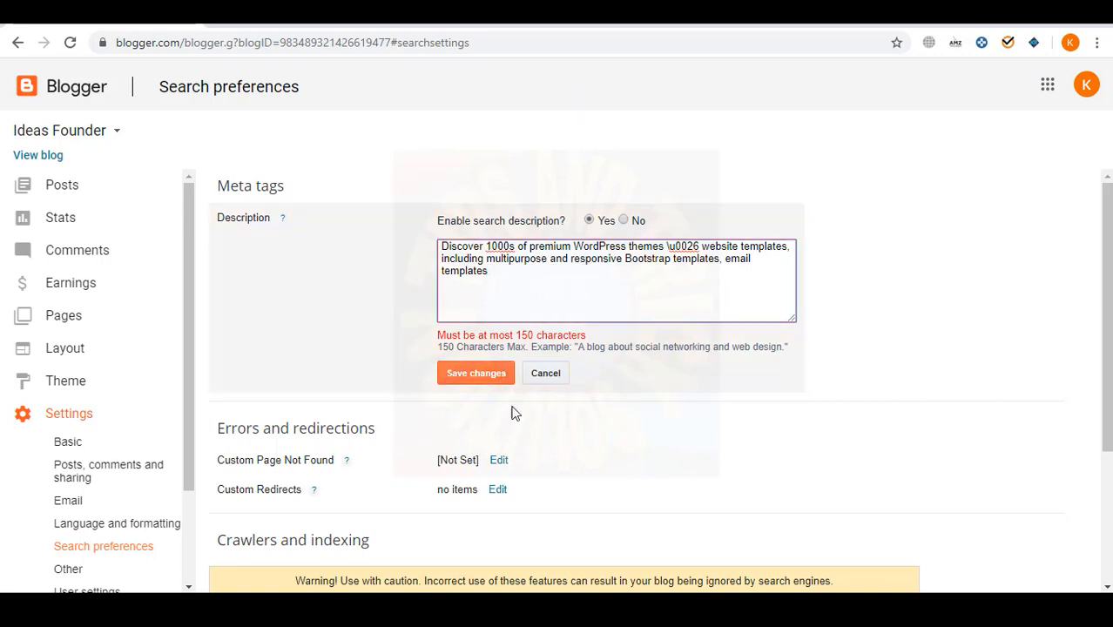
left_click(477, 376)
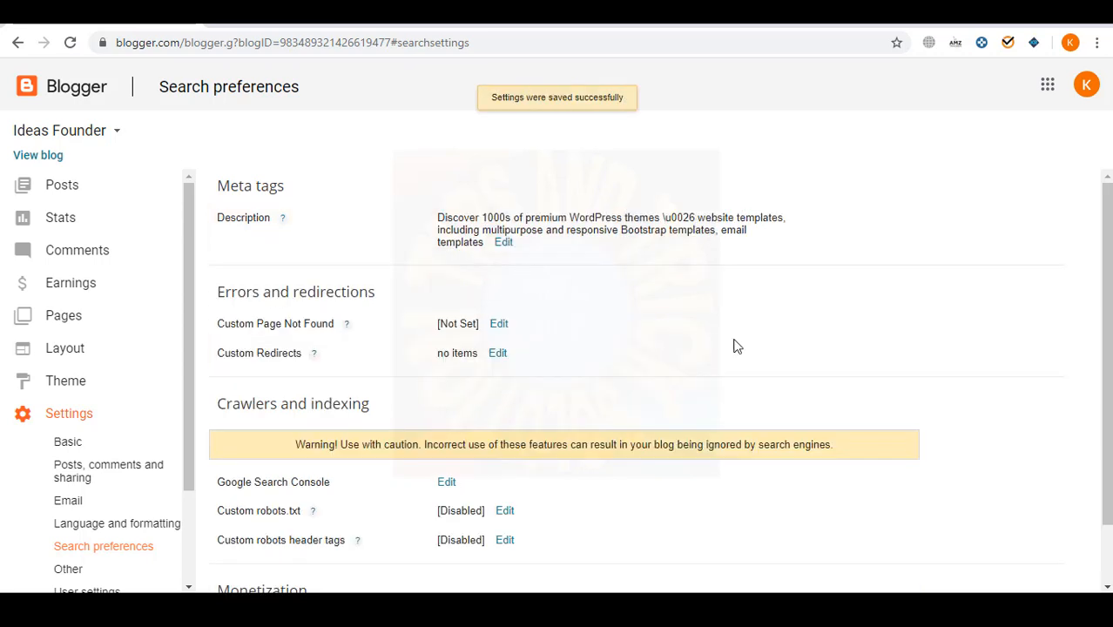
- Scroll down Search preferences and choose Edit beside Google Search Console
scroll(735, 347, "down", 1)
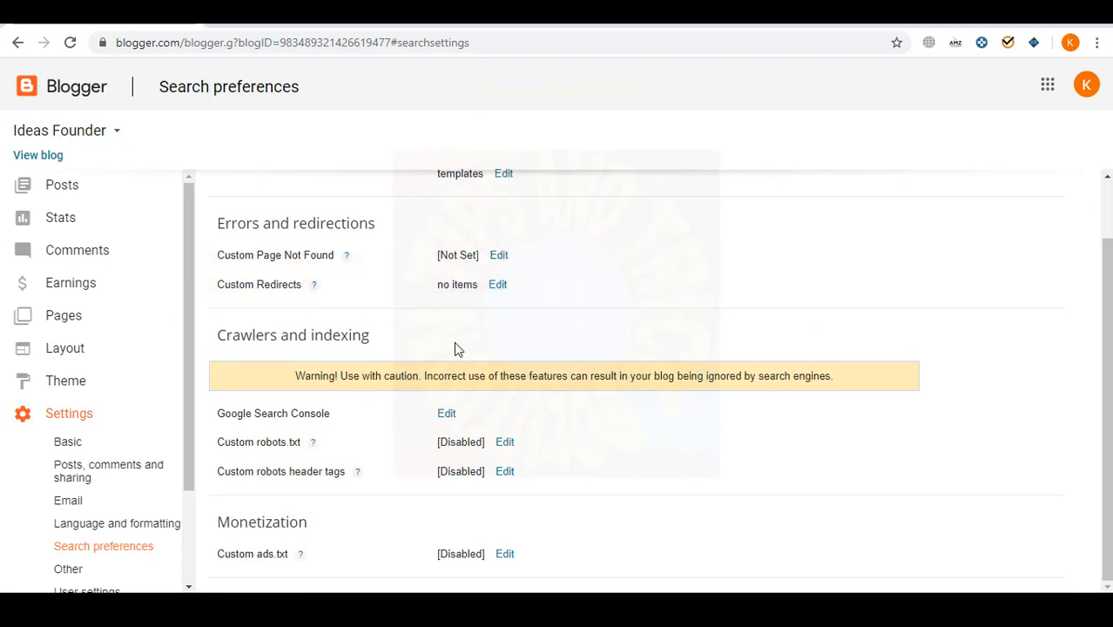
left_click(445, 413)
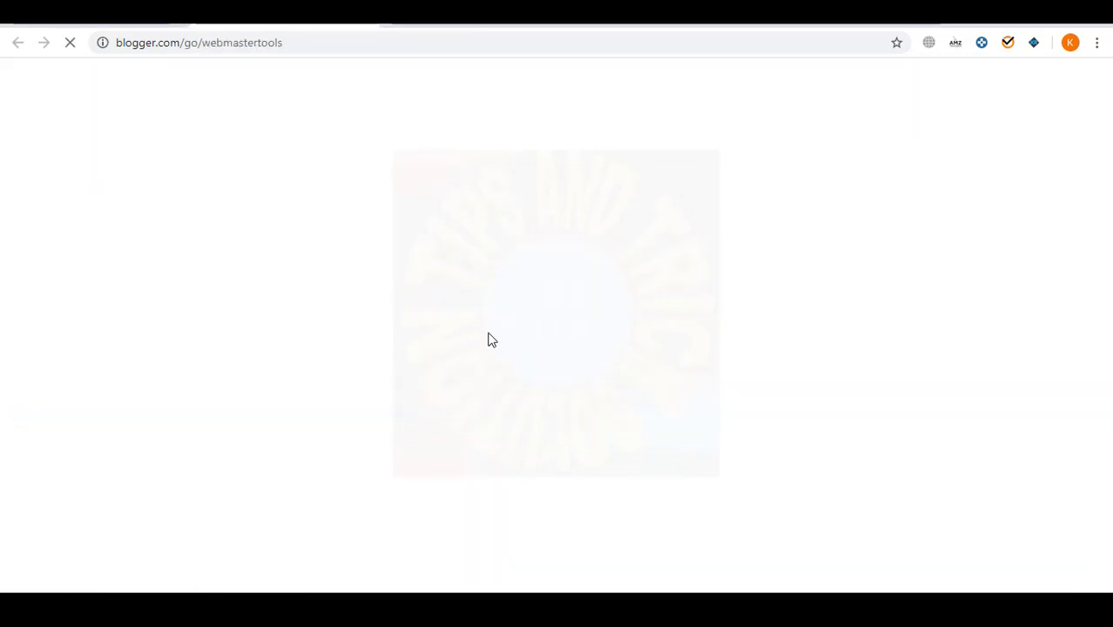
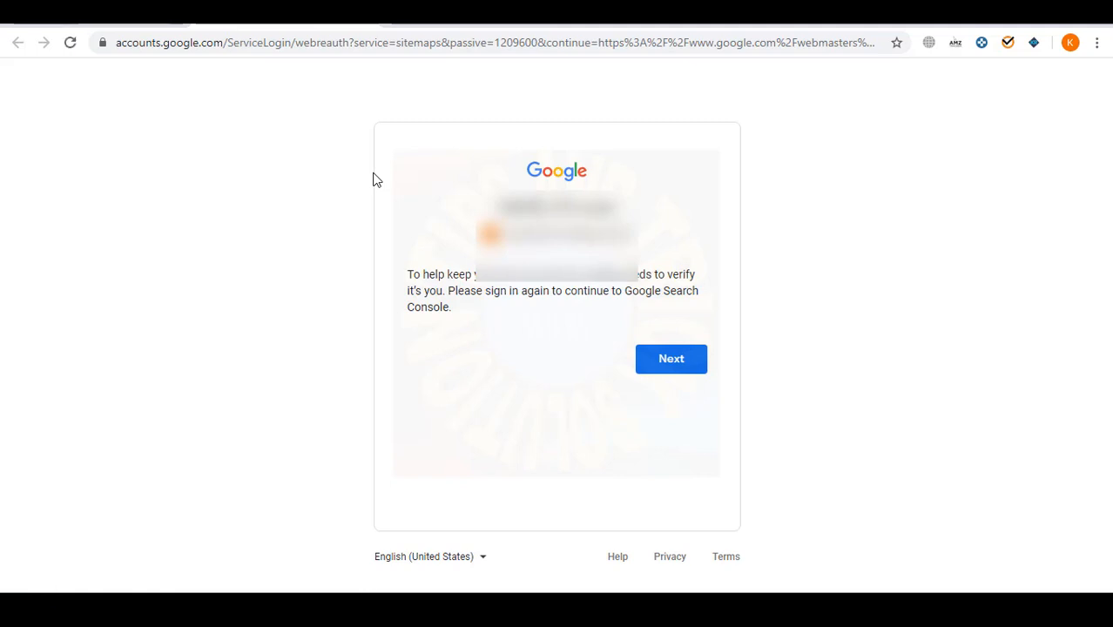
- Re-enter the Google account password, retyping it after the first attempt is rejected
left_click(667, 359)
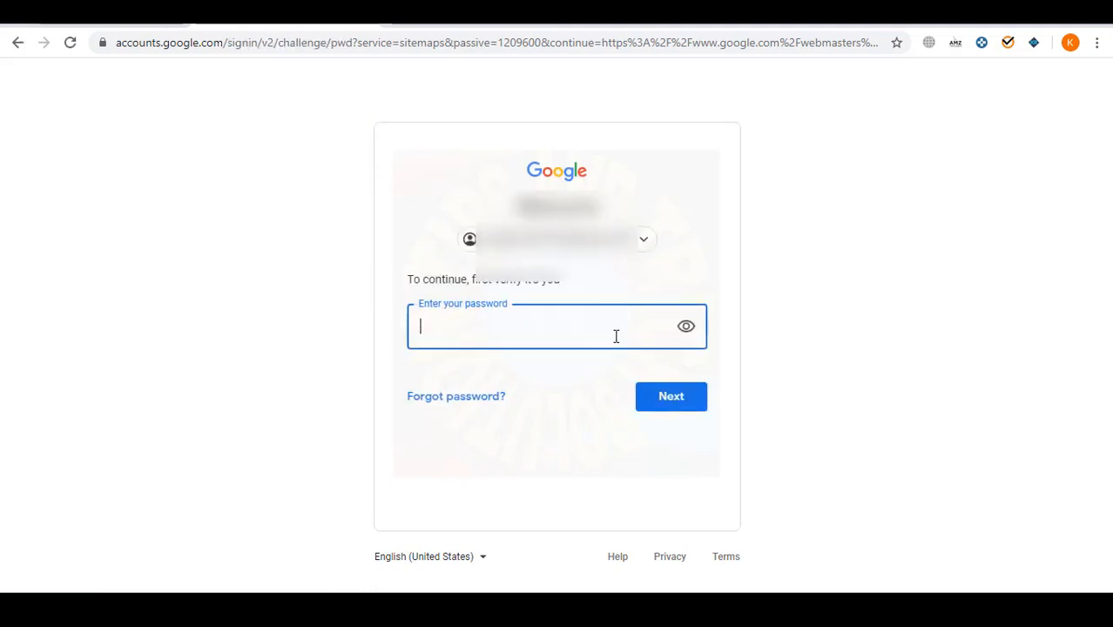
type("*****")
key("Return")
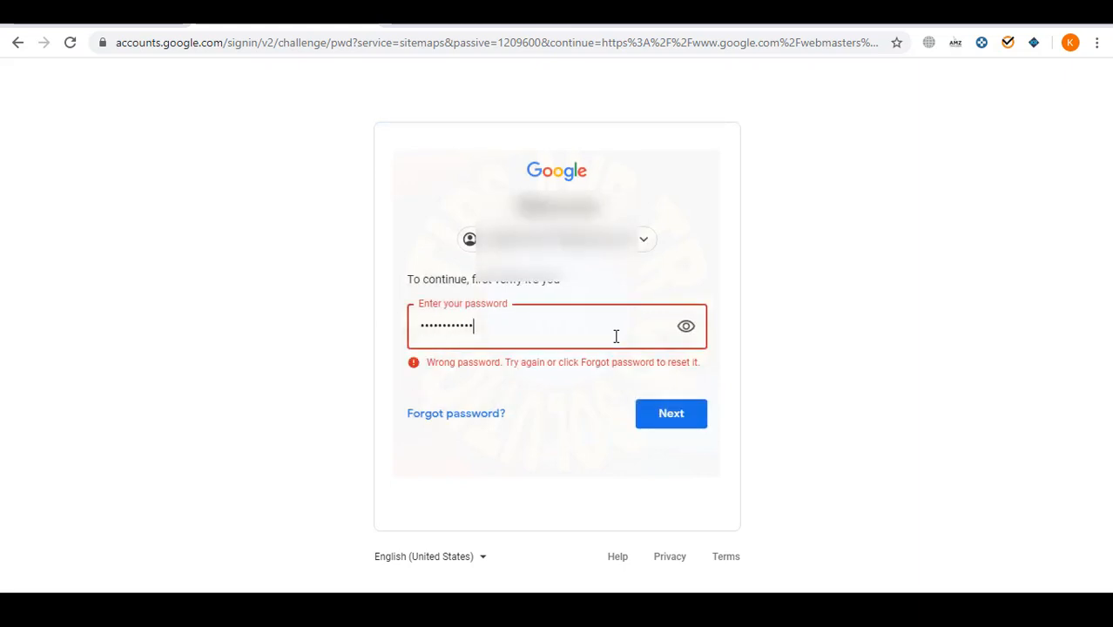
key("Return")
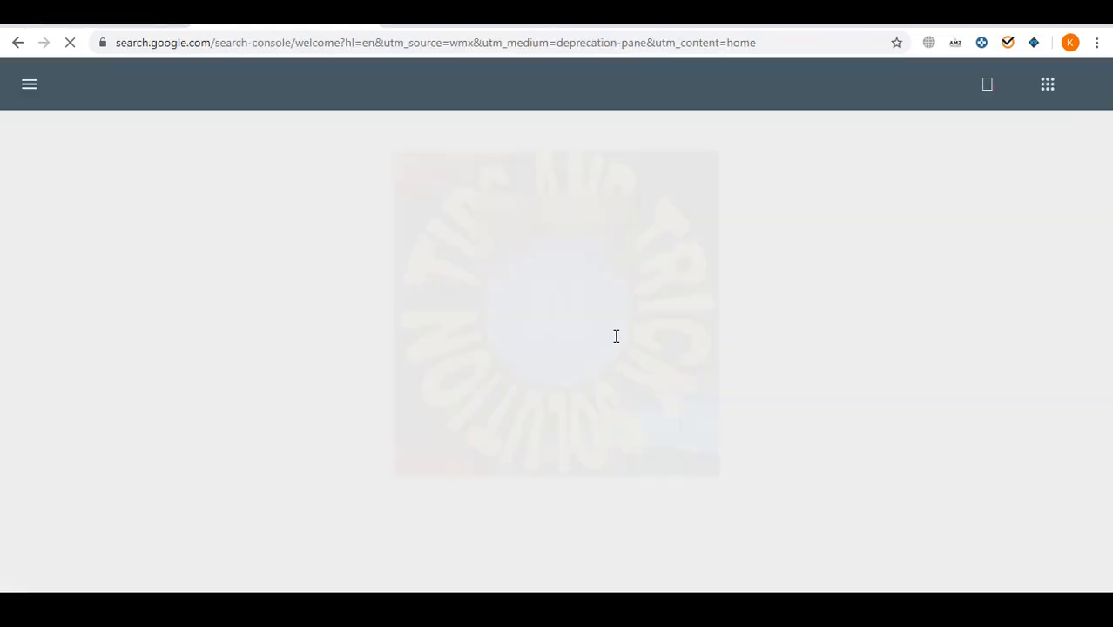
scroll(670, 405, "down", 1)
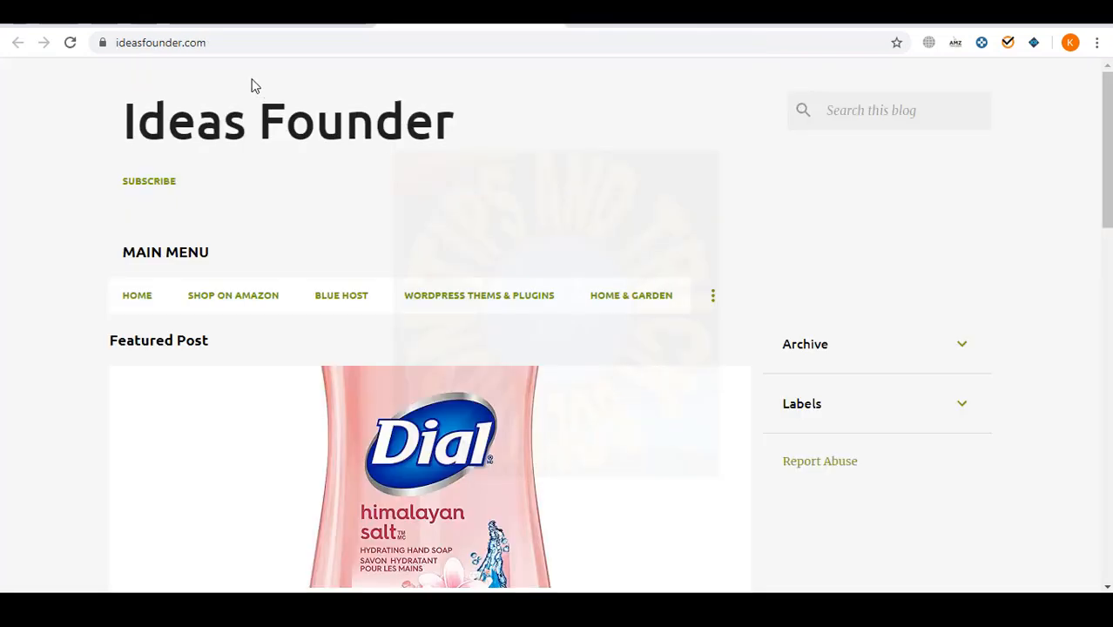
left_click(238, 39)
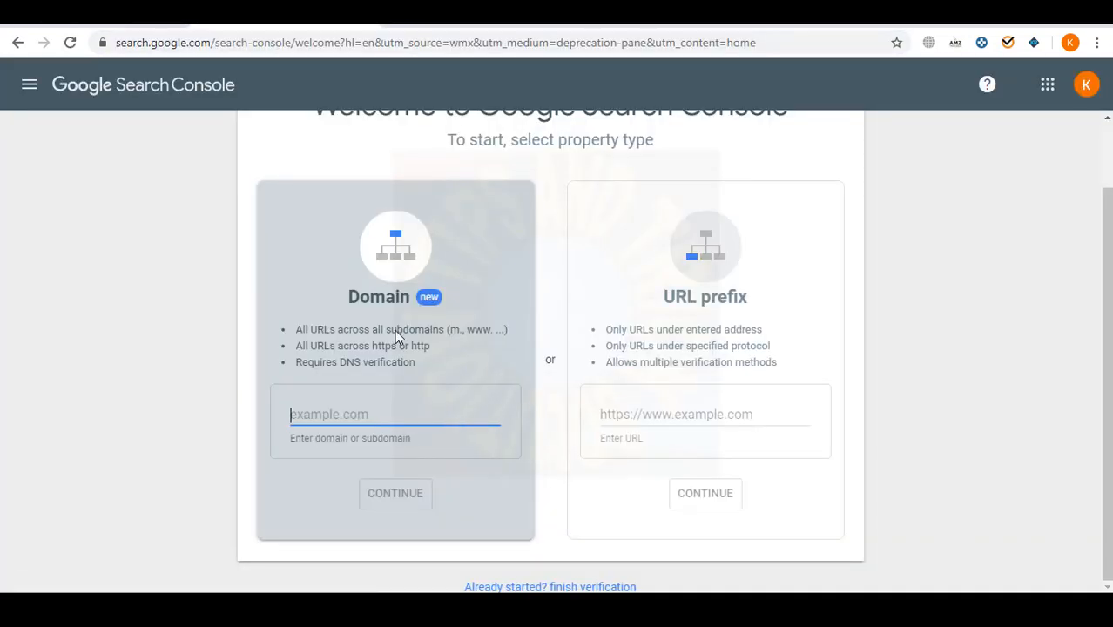
left_click(912, 357)
left_click(693, 416)
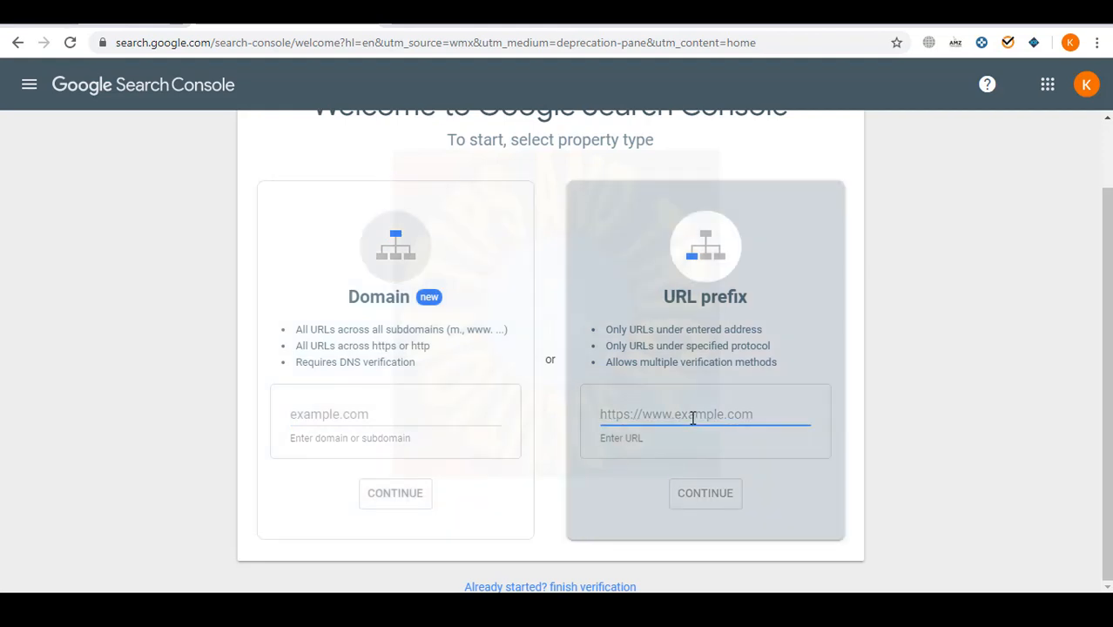
type("https://www.ideasfounder.com/")
left_click(728, 490)
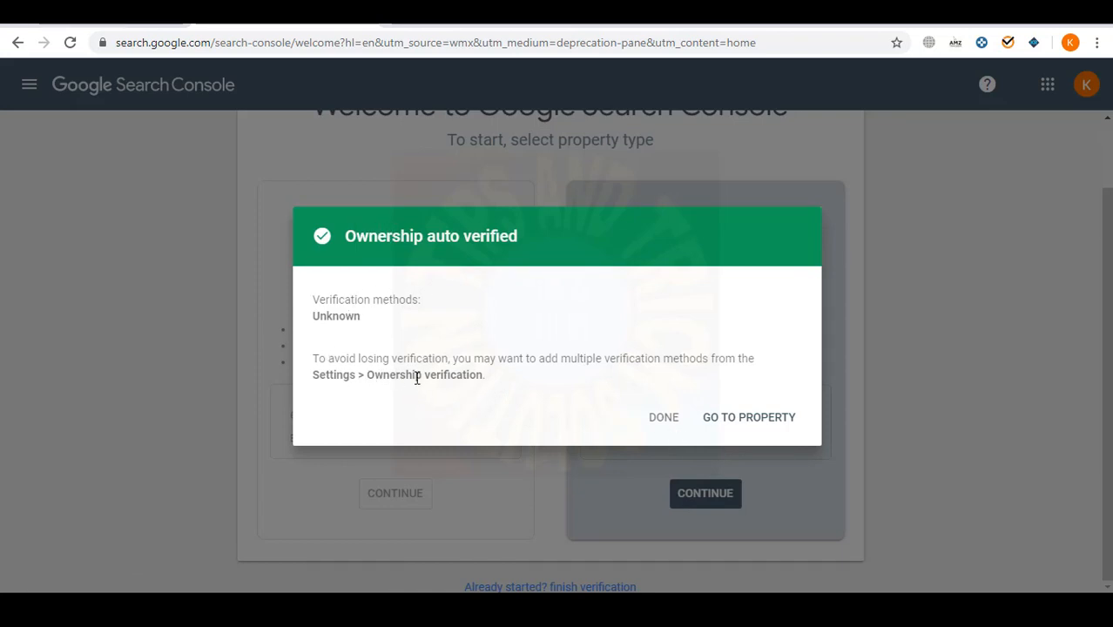
left_click(664, 422)
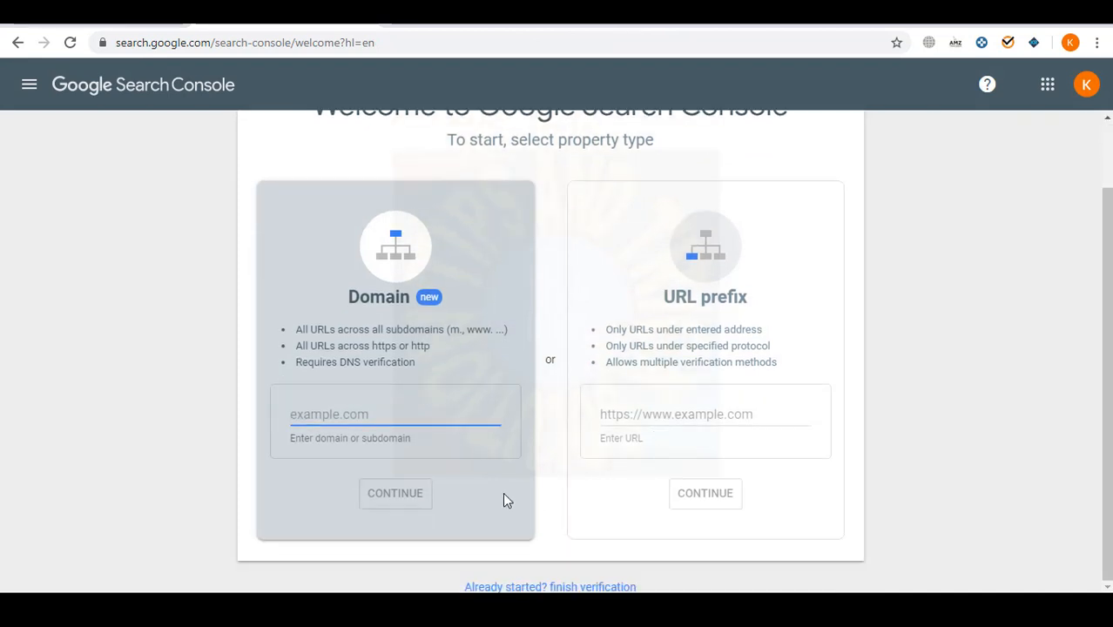
- Clear the address from the Domain box, re-add it as a URL prefix, and open the verified property
scroll(521, 546, "up", 1)
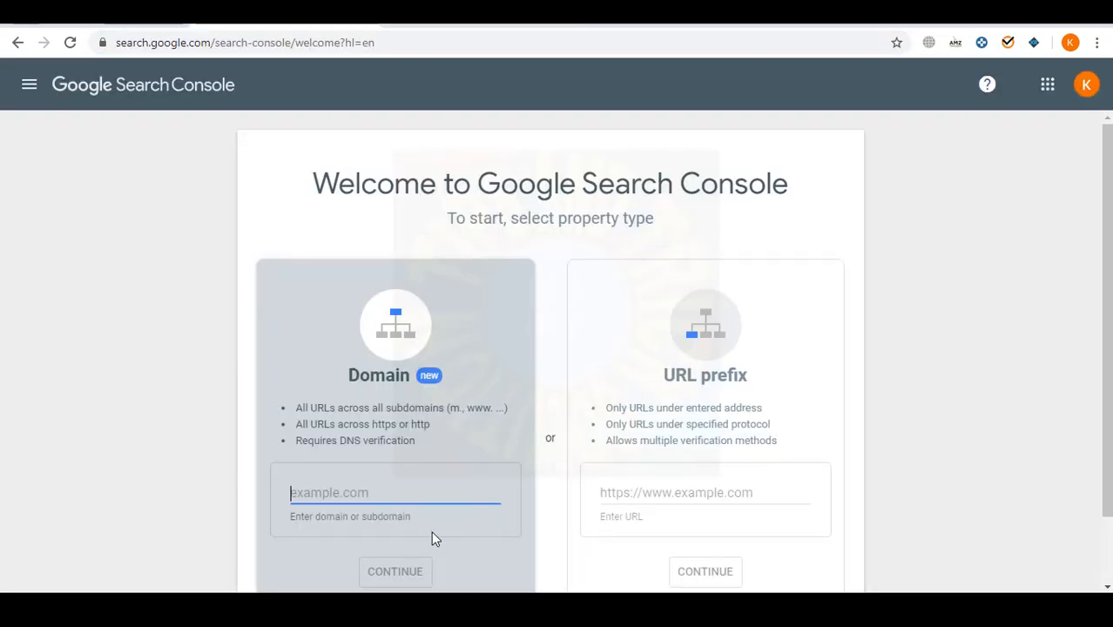
type("https://www.ideasfounder.com/")
scroll(475, 493, "down", 1)
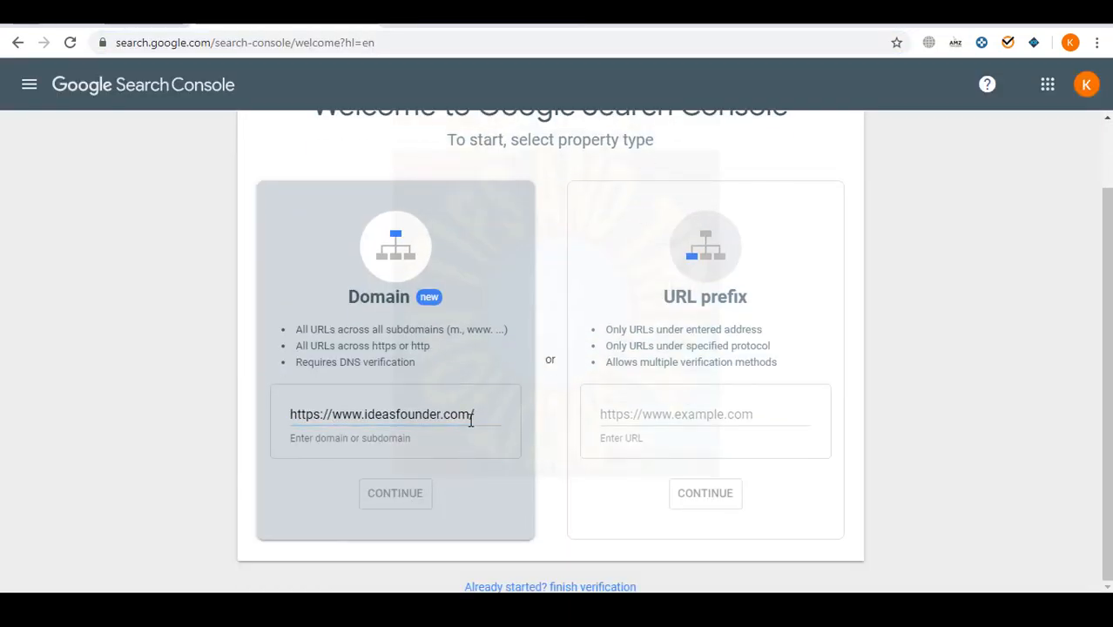
key("ctrl+a")
left_click(489, 406)
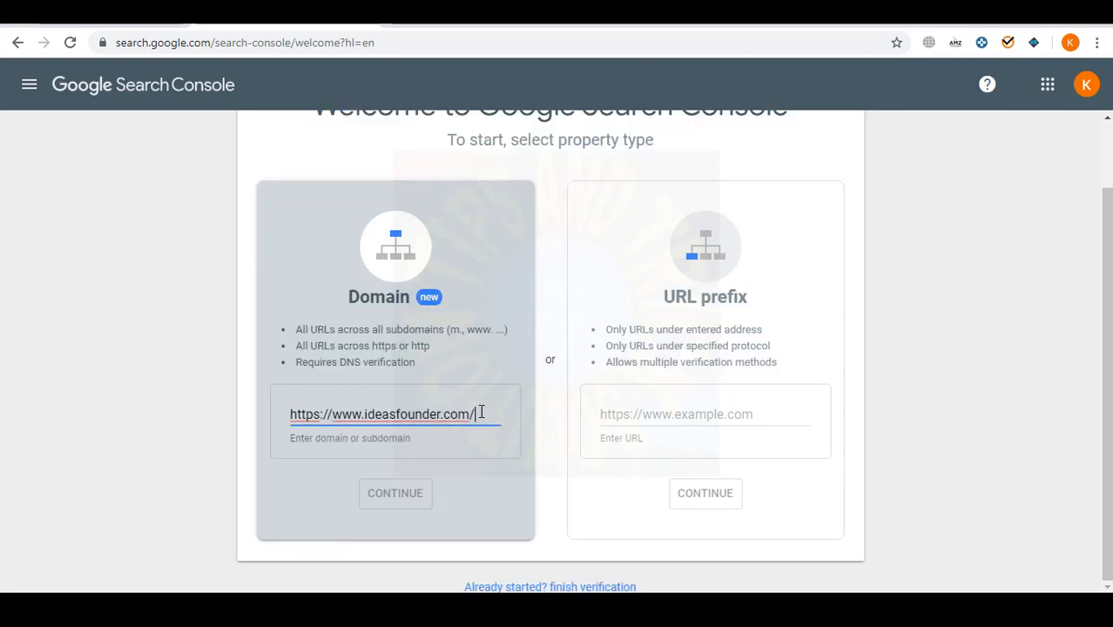
key("ctrl+a")
key("BackSpace")
left_click(688, 416)
type("https://www.ideasfounder.com/")
left_click(682, 476)
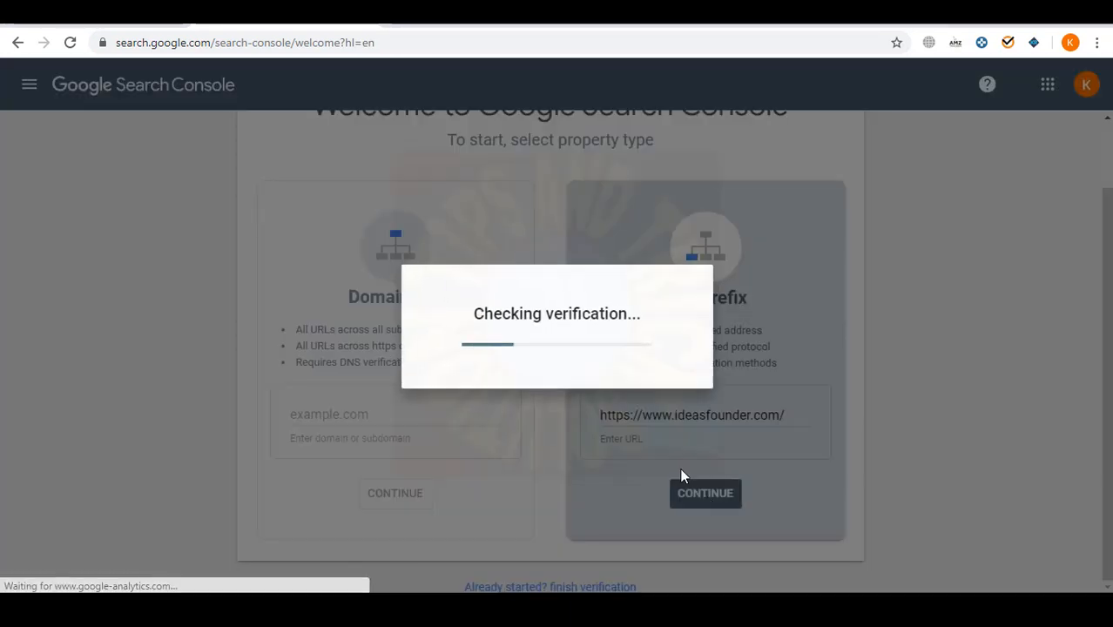
left_click(746, 416)
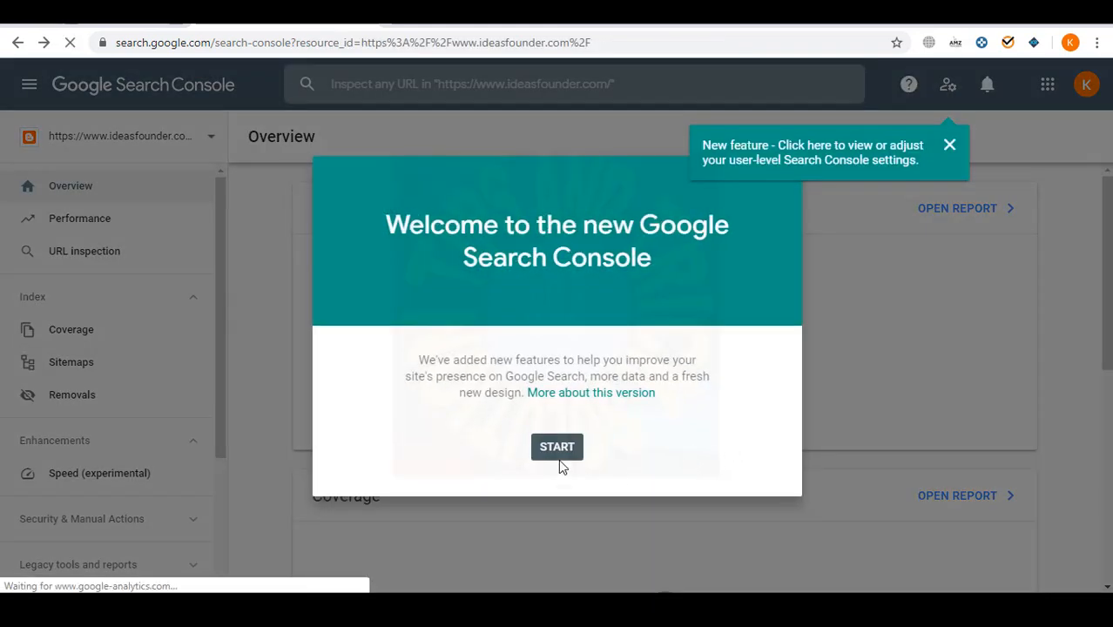
- Dismiss the Search Console welcome screen and the Overview tour tip
left_click(558, 457)
left_click(1025, 536)
scroll(589, 432, "down", 5)
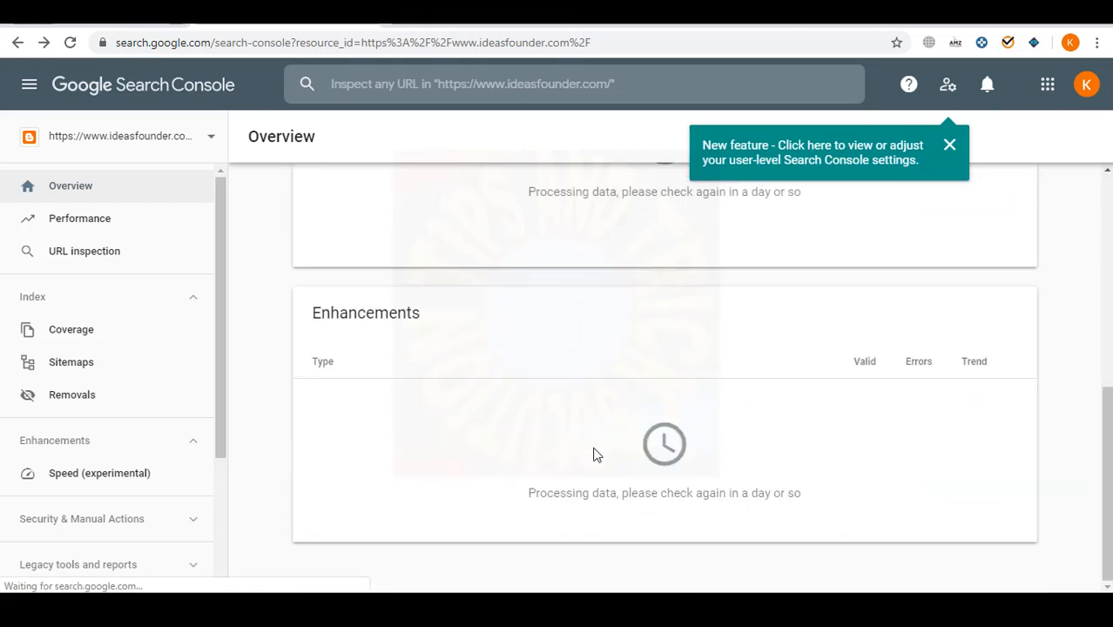
scroll(579, 446, "up", 5)
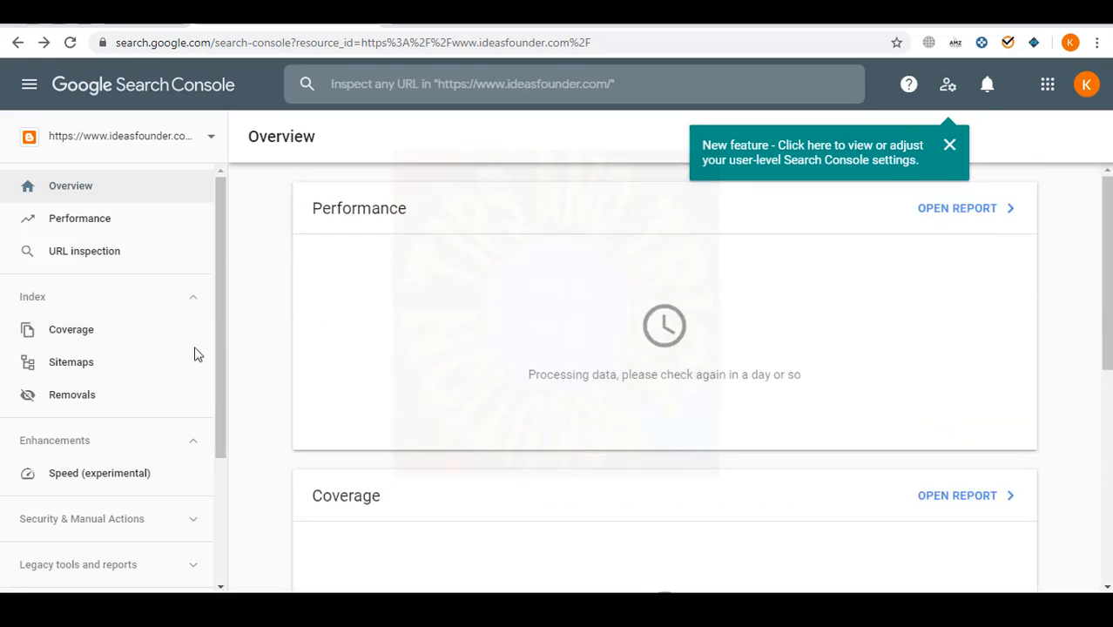
- Open the Sitemaps report, dismiss its tip, and start a new browser tab
left_click(72, 364)
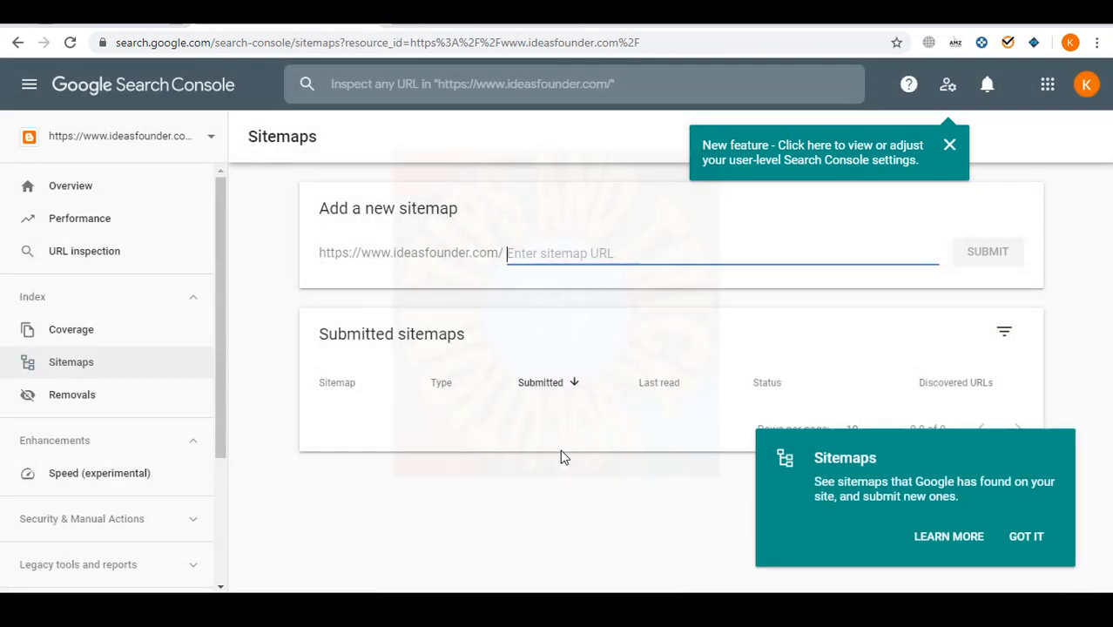
left_click(1030, 536)
left_click(606, 245)
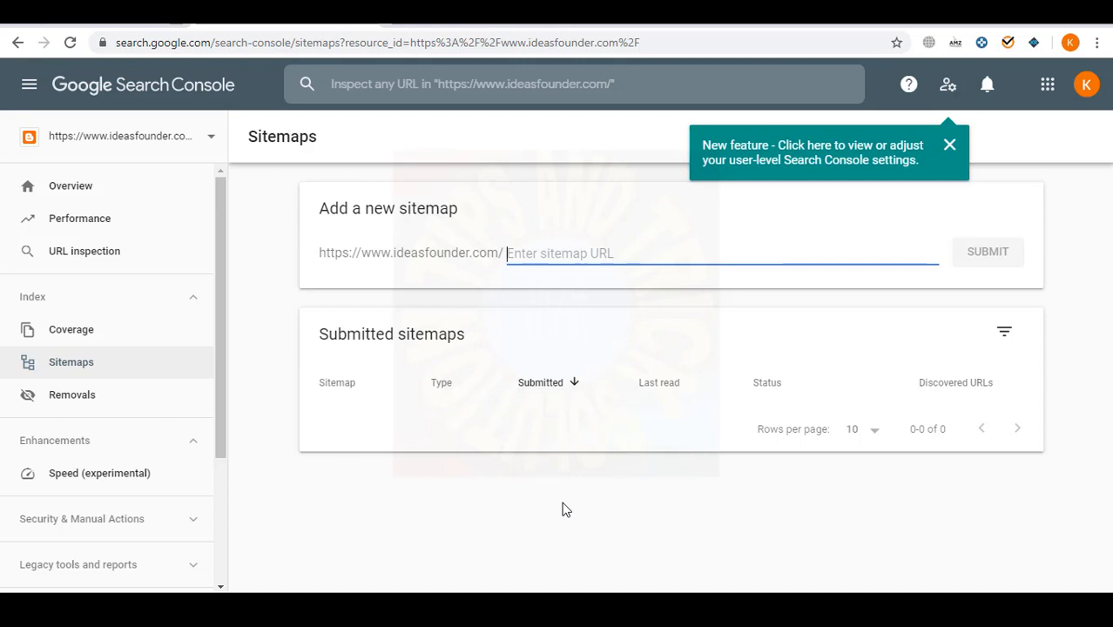
left_click(956, 21)
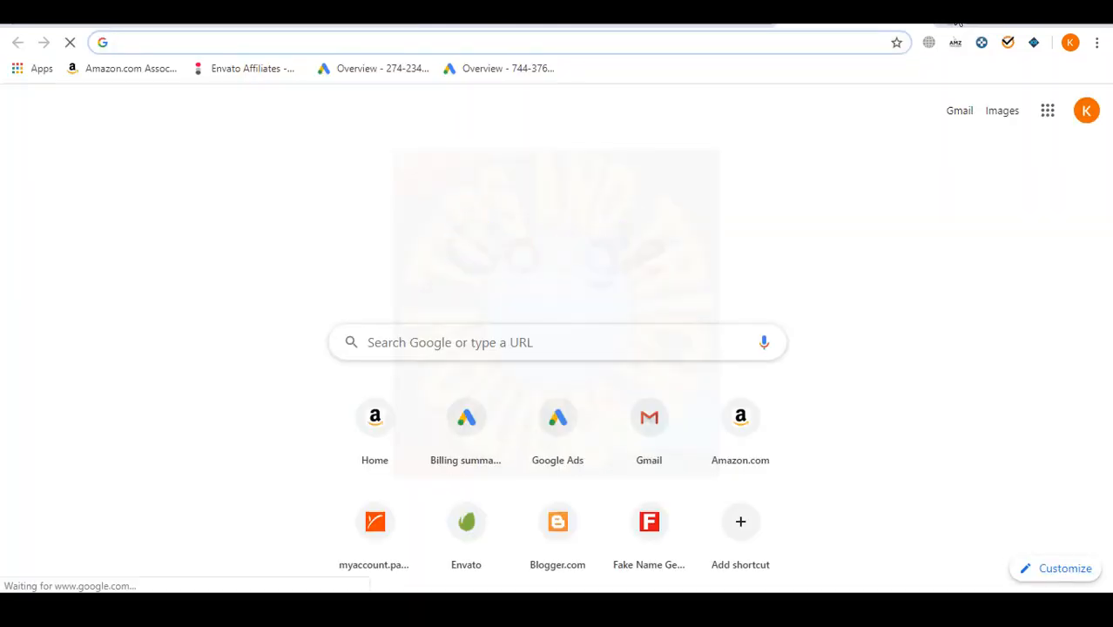
- Generate ideasfounder.com's sitemap on ctrlq.org's Blogger Sitemap Generator and carry over the atom.xml path
type("ctr")
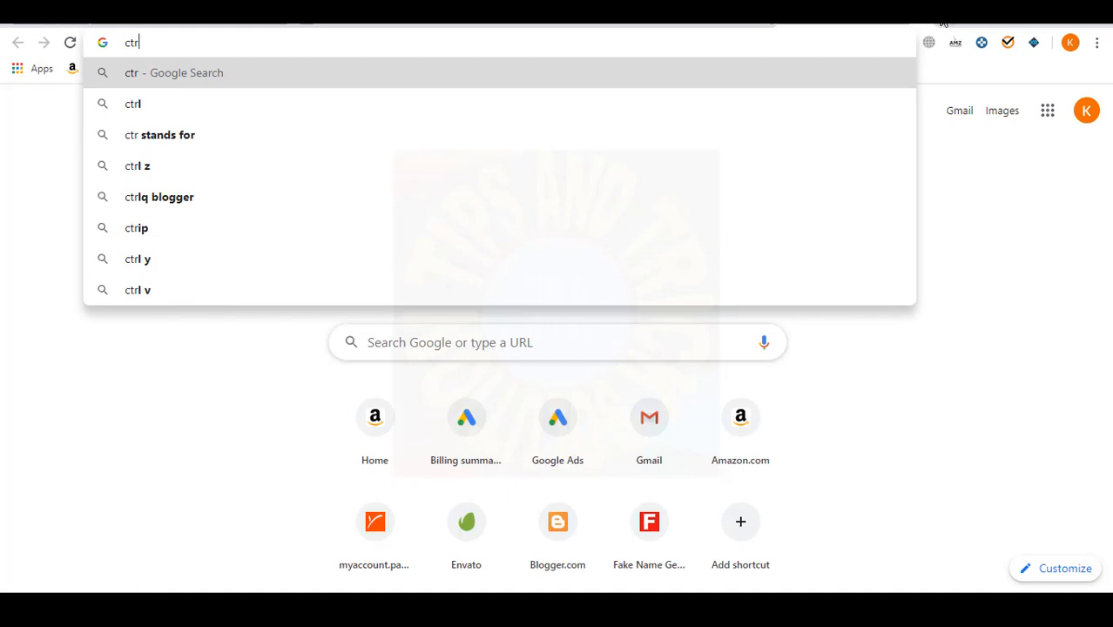
left_click(265, 207)
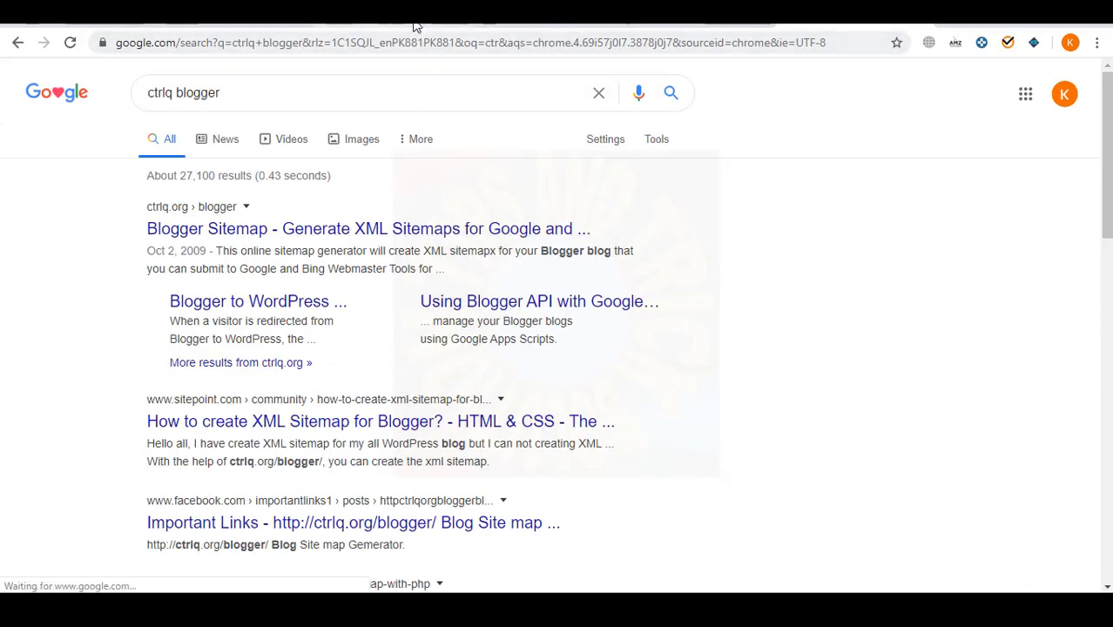
left_click(277, 41)
key("ctrl+c")
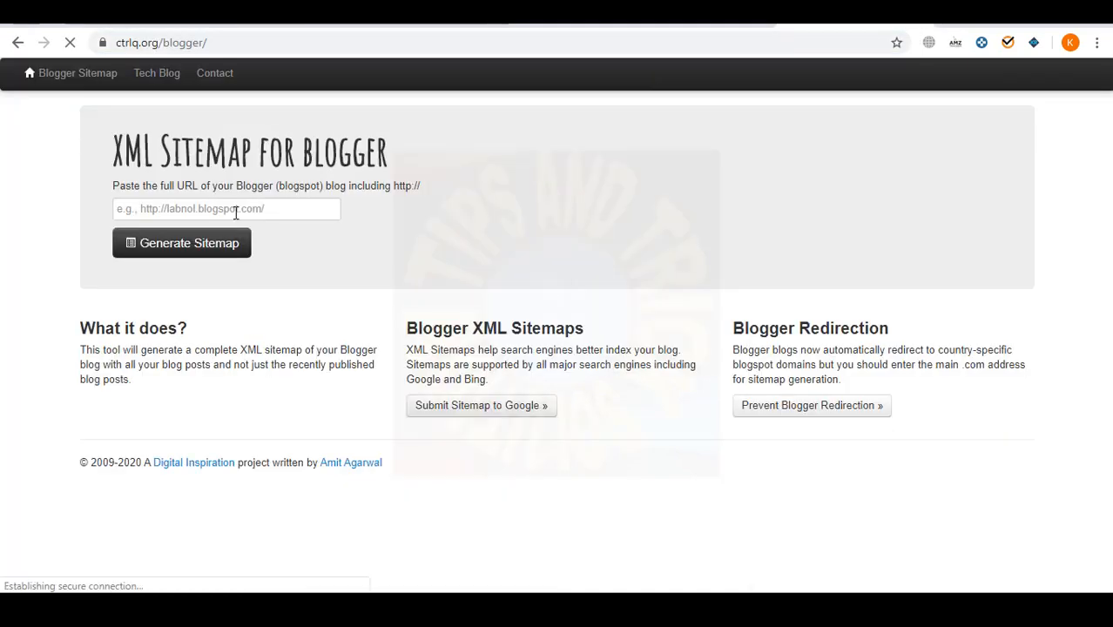
left_click(236, 210)
key("ctrl+v")
left_click(206, 252)
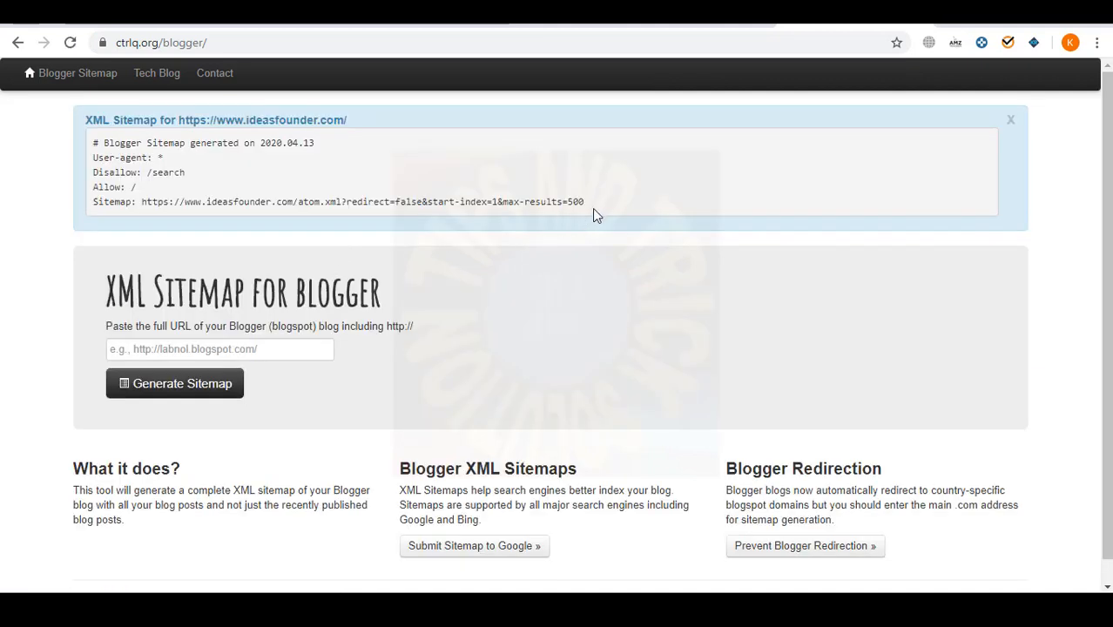
left_click_drag(592, 208, 363, 206)
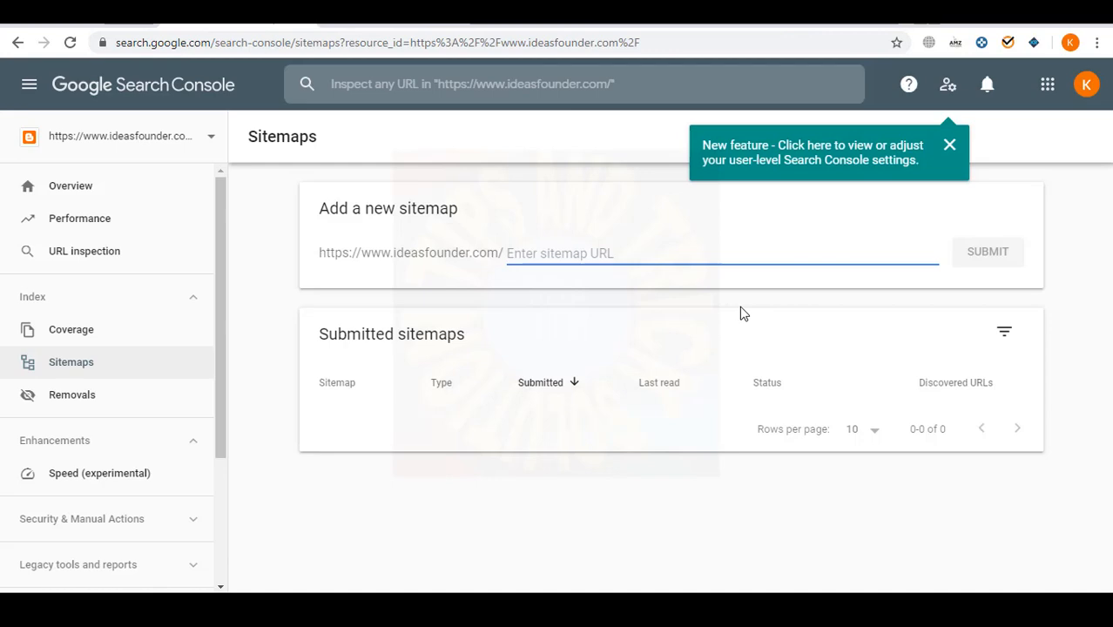
type("atom.xml?redirect=false&start-index=1&max-results=500")
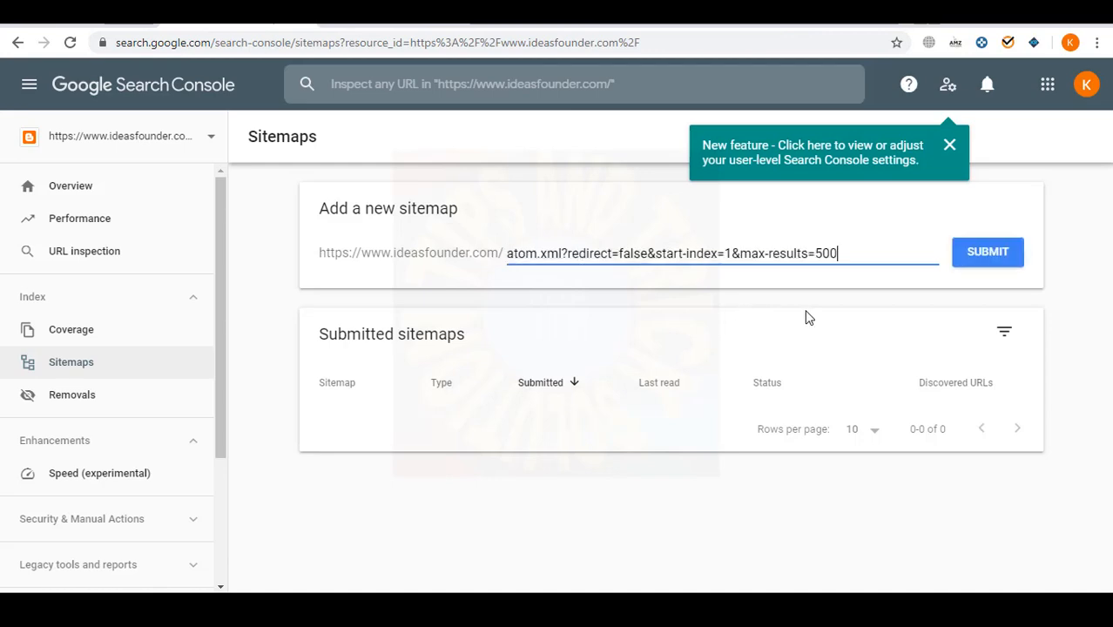
- Submit the atom.xml?redirect=false&start-index=1&max-results=500 sitemap and dismiss the confirmation and tip
left_click(987, 262)
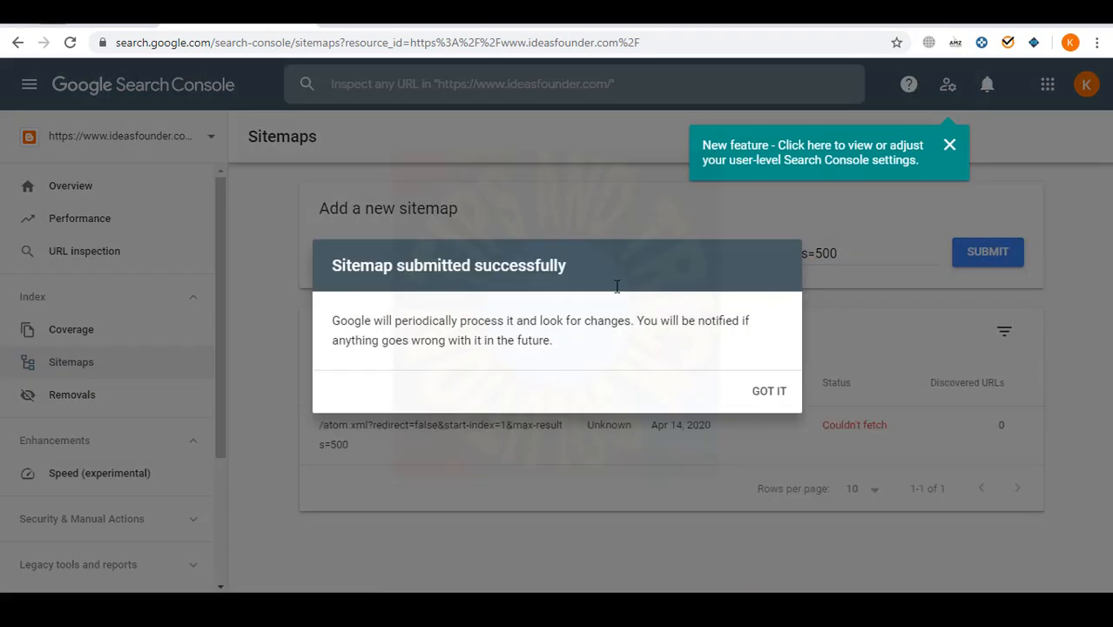
left_click(768, 392)
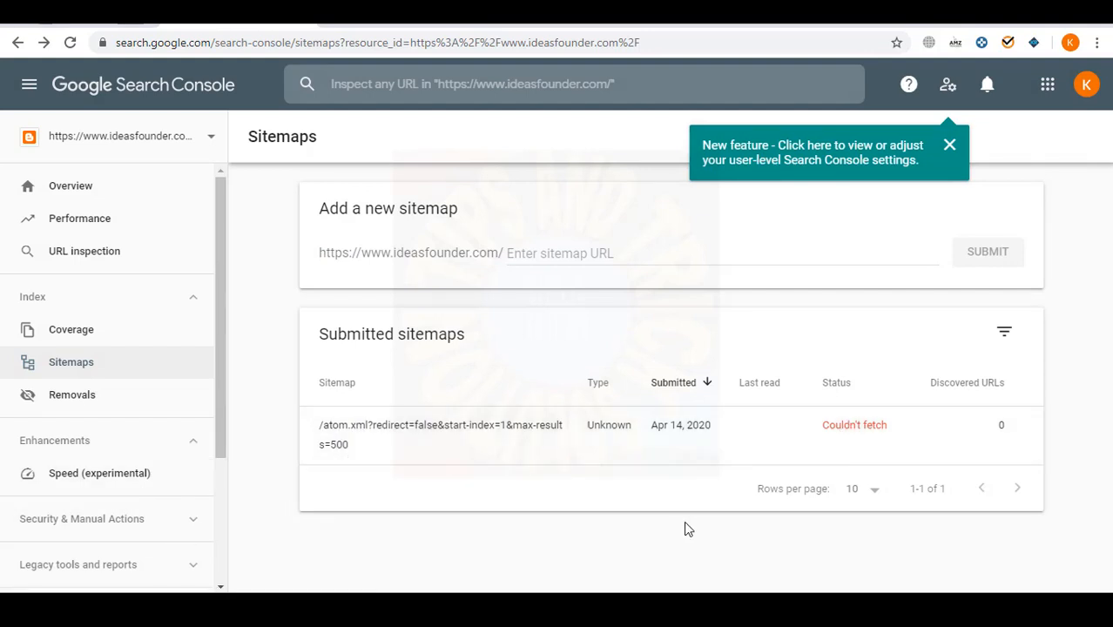
left_click(949, 146)
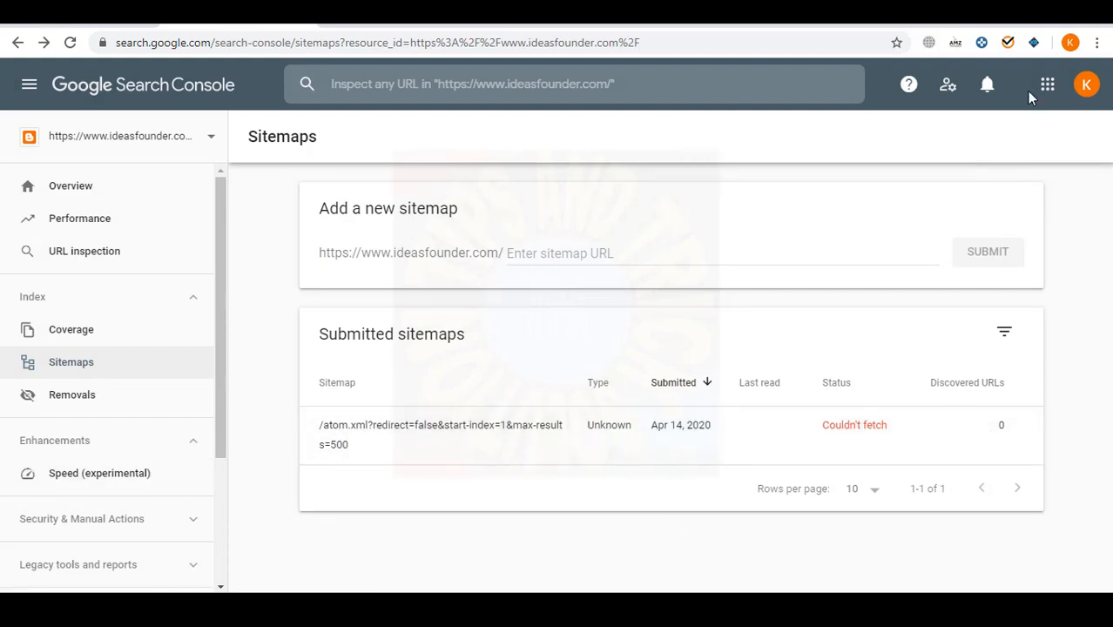
left_click(1047, 84)
- Keep ideasfounder.com set to Show for Search Console in Search results, then return to Sitemaps
left_click(949, 87)
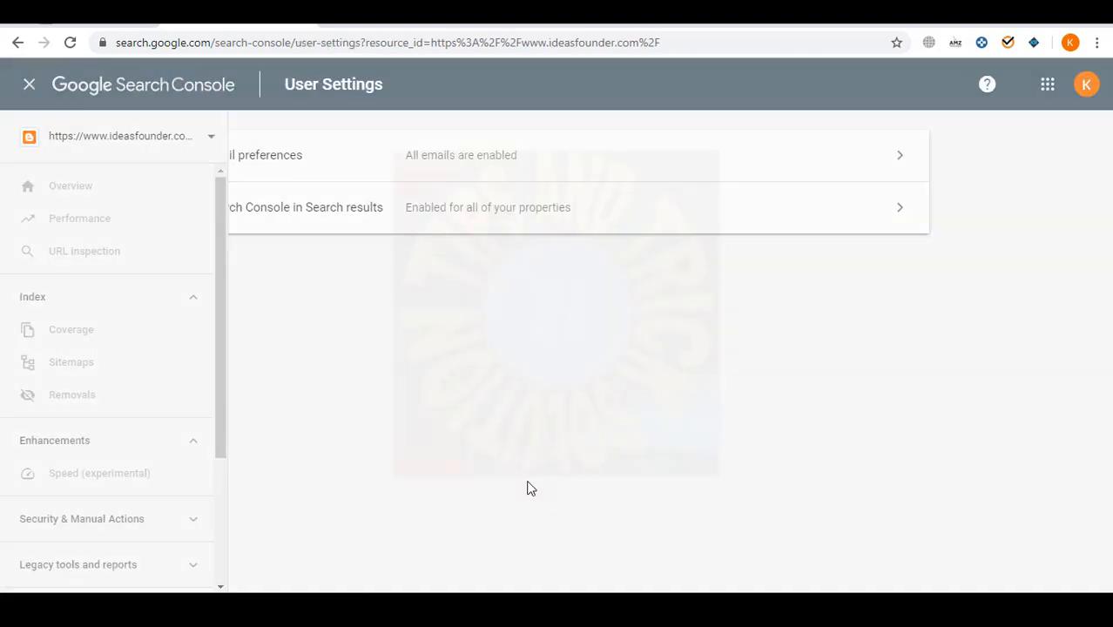
left_click(341, 209)
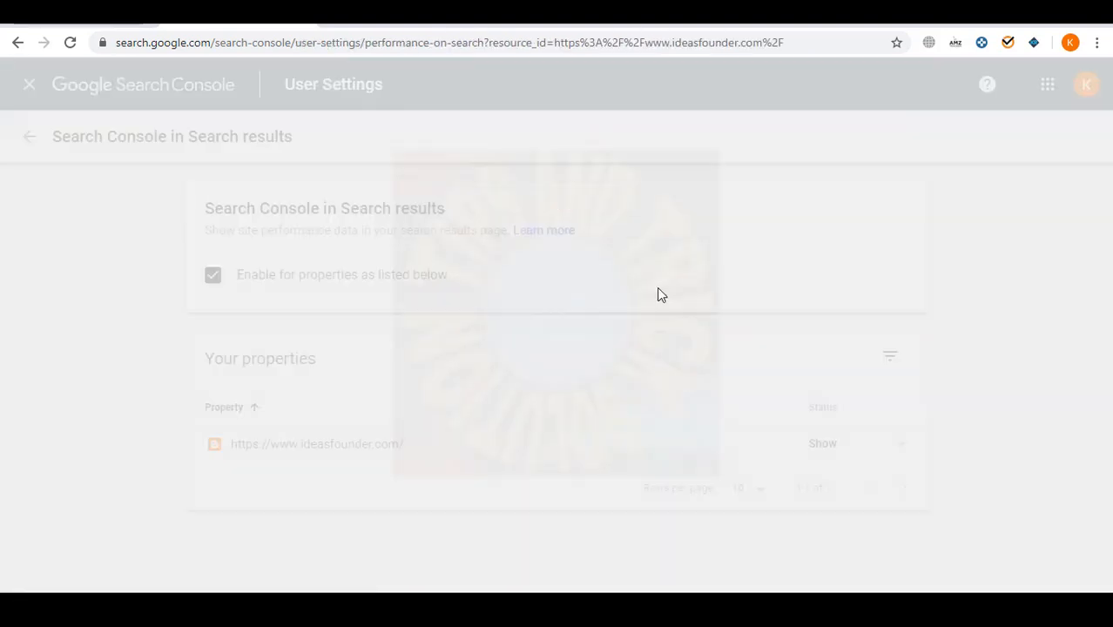
left_click(822, 446)
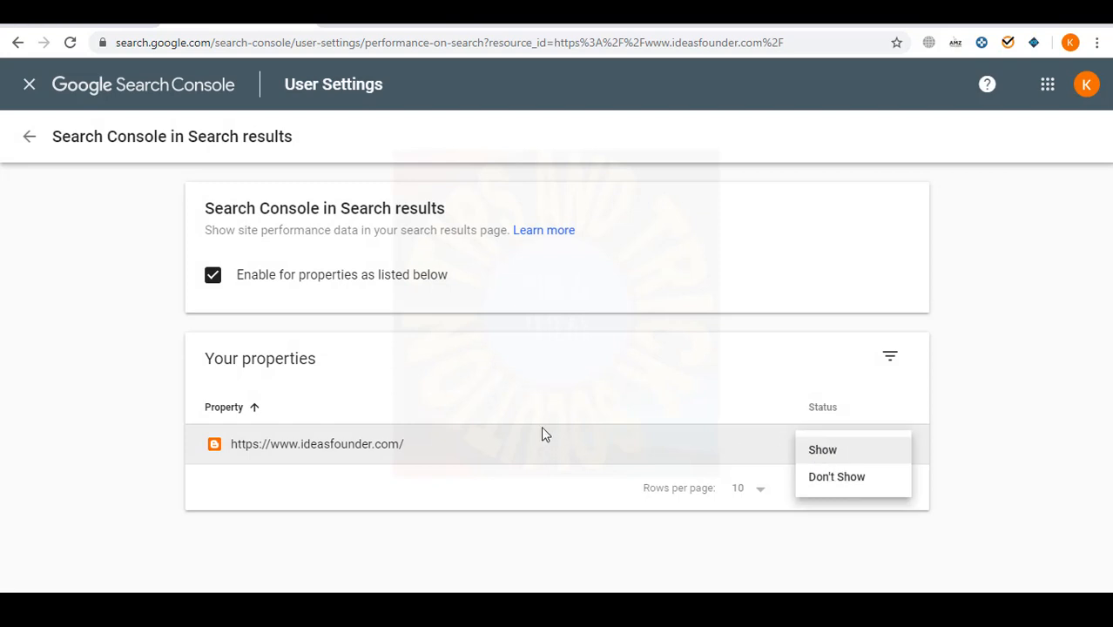
left_click(822, 450)
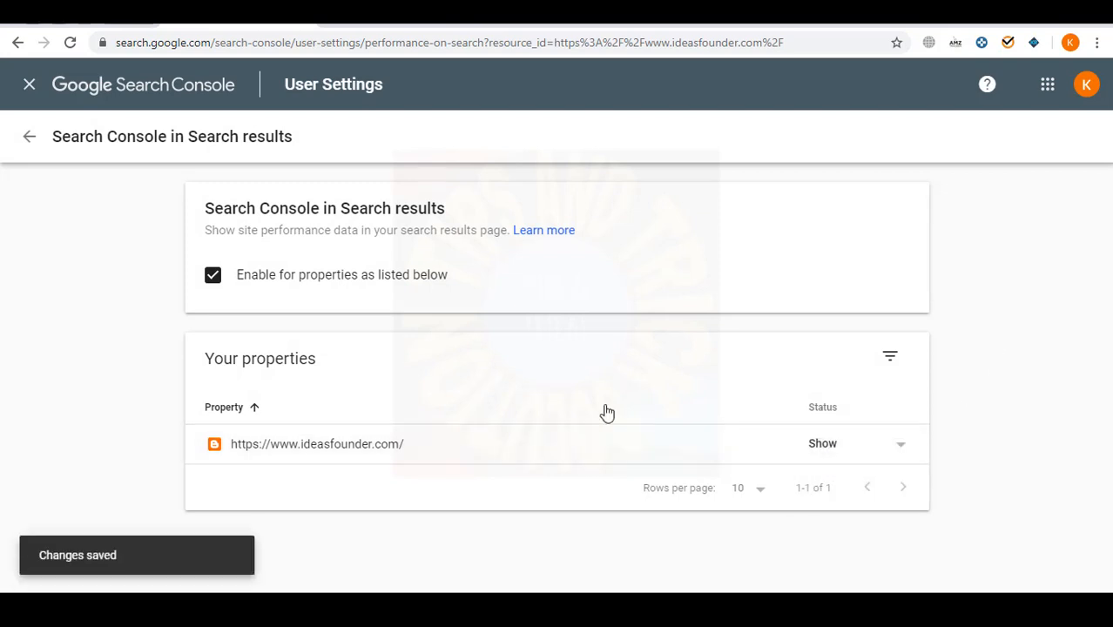
left_click(27, 137)
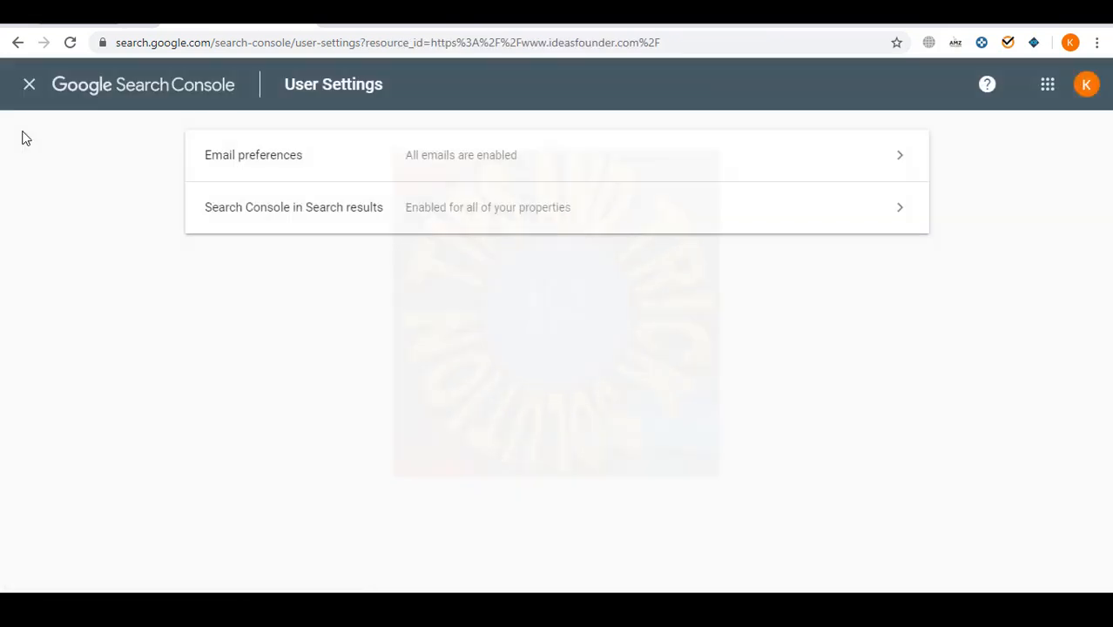
left_click(29, 86)
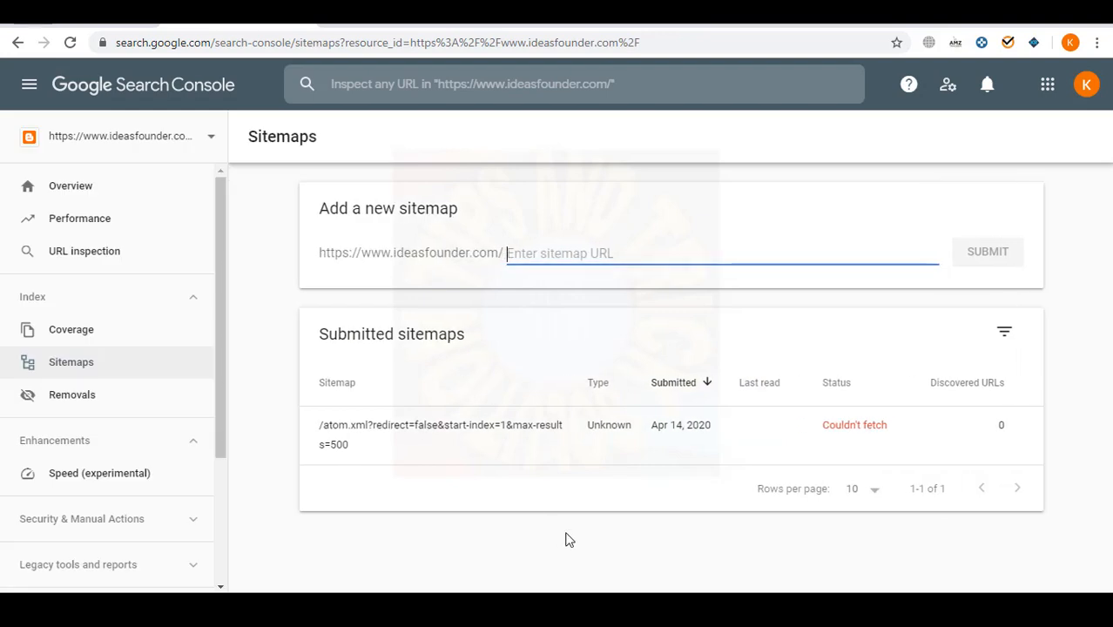
- Submit a second atom.xml sitemap with max-results changed from 500 to 'updated'
type("atom.xml?redirect=false&start-index=1&max-results=500")
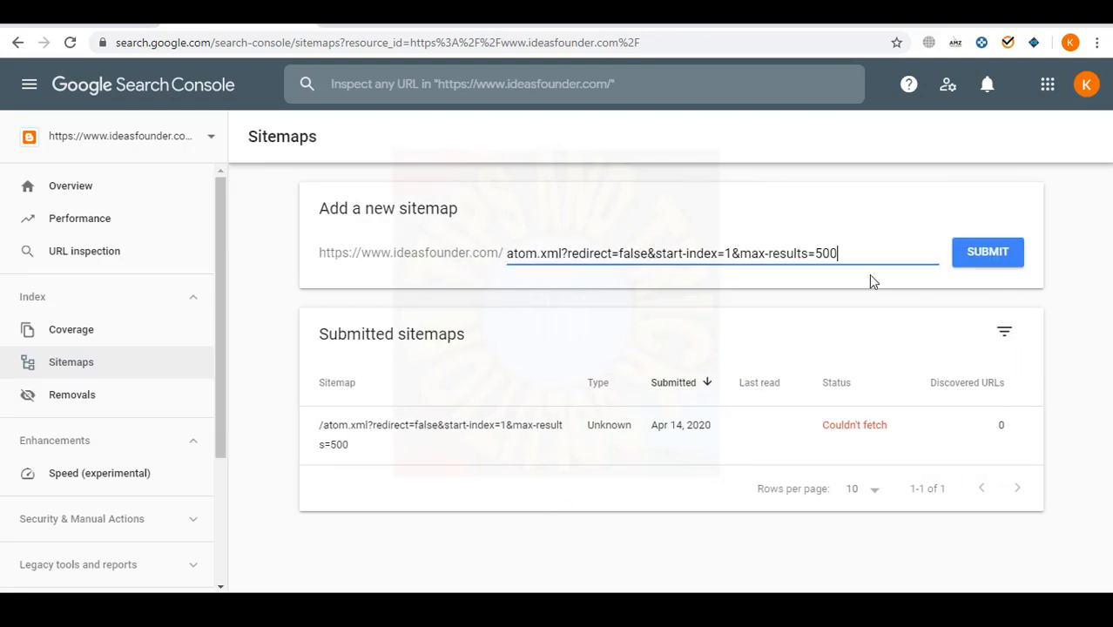
key("BackSpace")
key("BackSpace")
key("BackSpace")
type("updated")
left_click(987, 252)
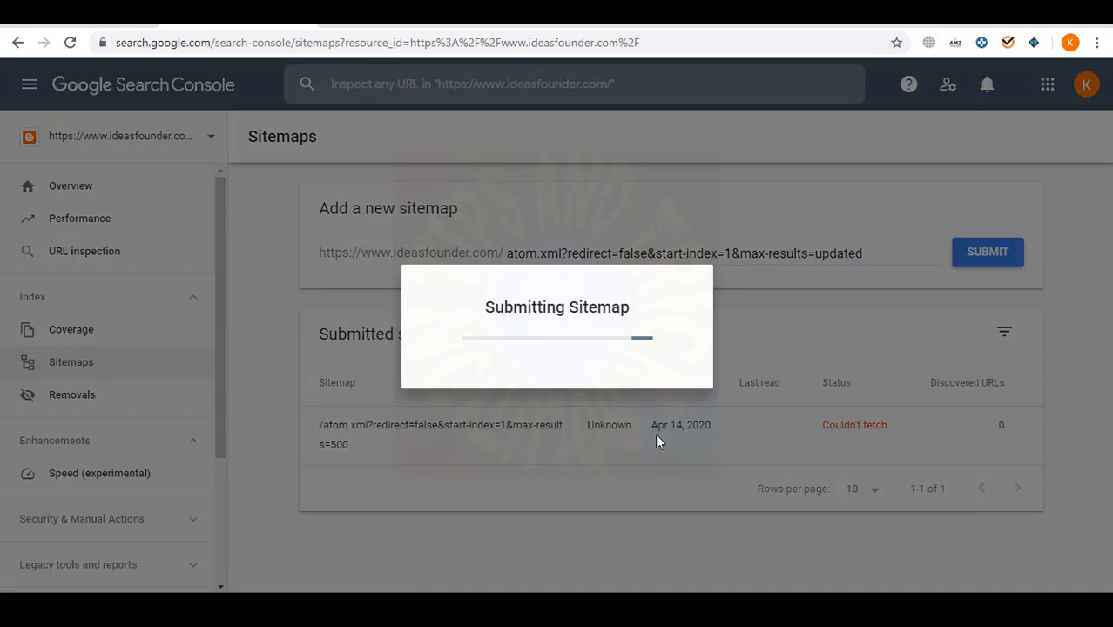
left_click(778, 392)
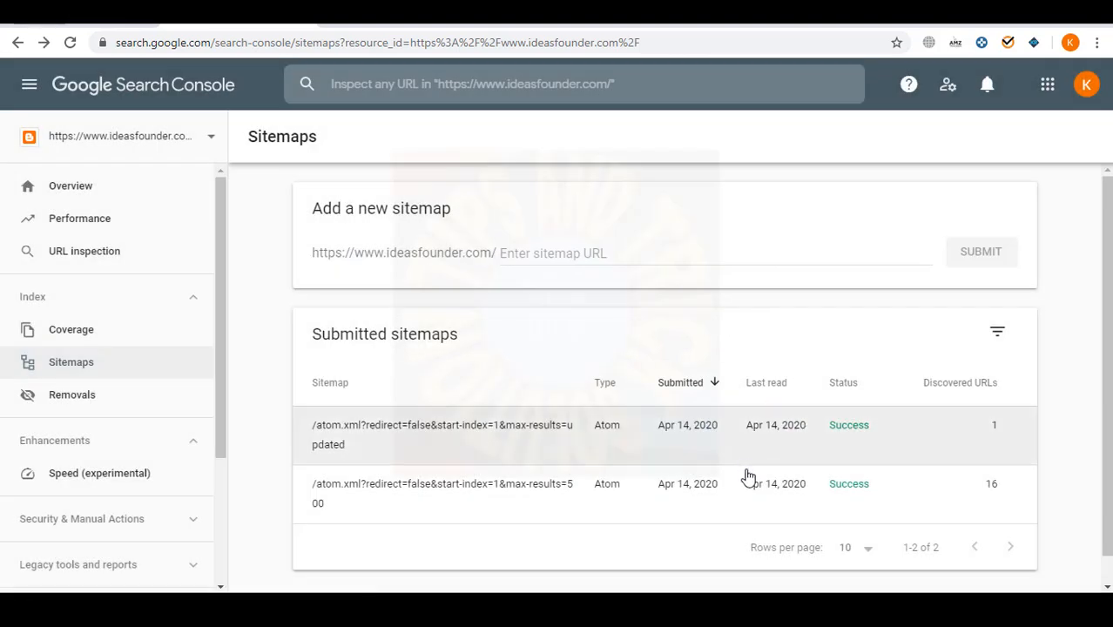
- Remove the max-results=updated sitemap, leaving only the max-results=500 one
scroll(747, 477, "down", 1)
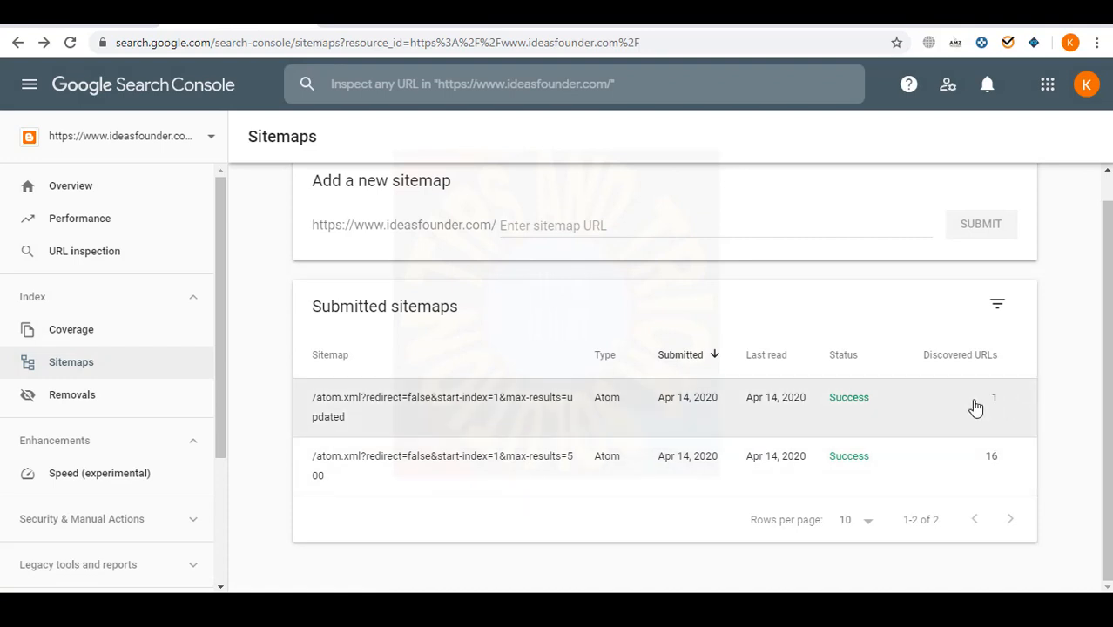
left_click(975, 405)
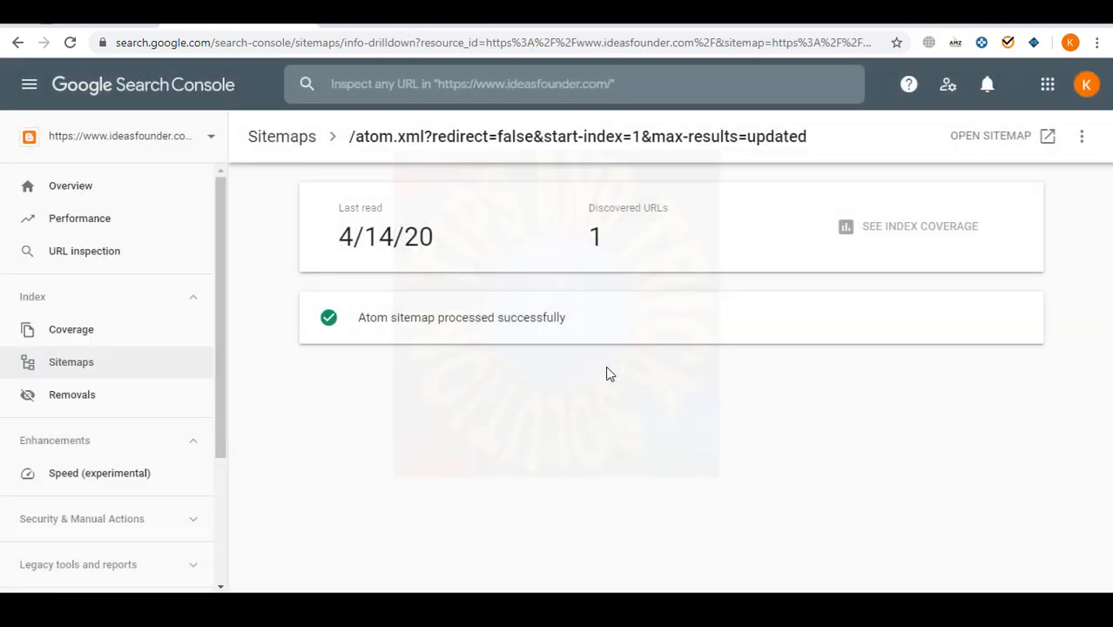
left_click(1080, 140)
left_click(1022, 181)
left_click(727, 350)
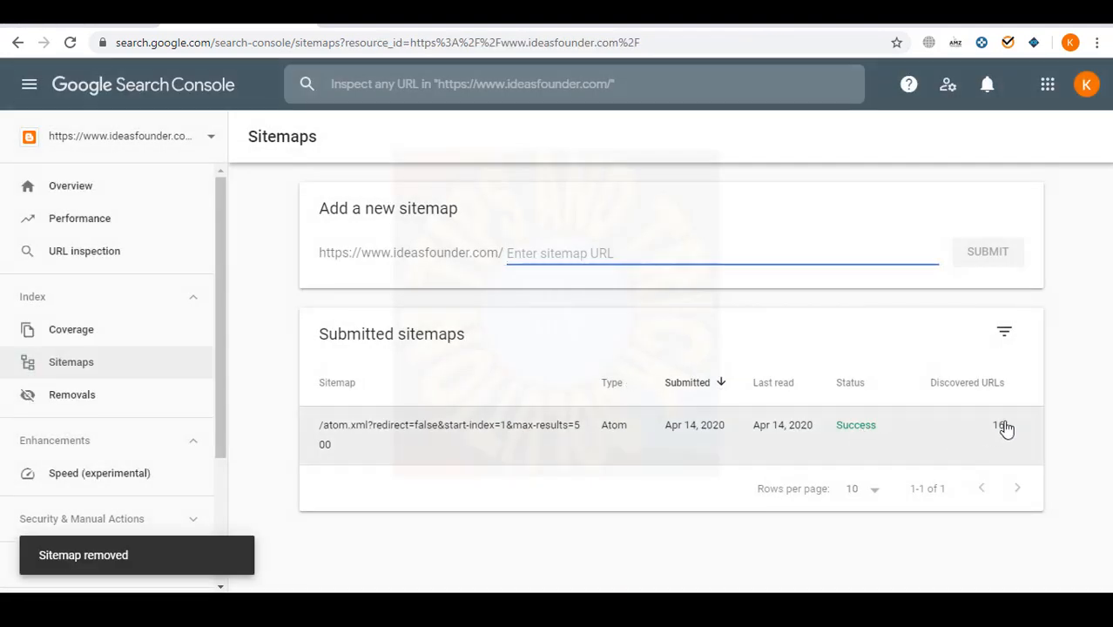
- Check the property list, leaving it unchanged, and open the Links report
left_click(101, 255)
left_click(368, 533)
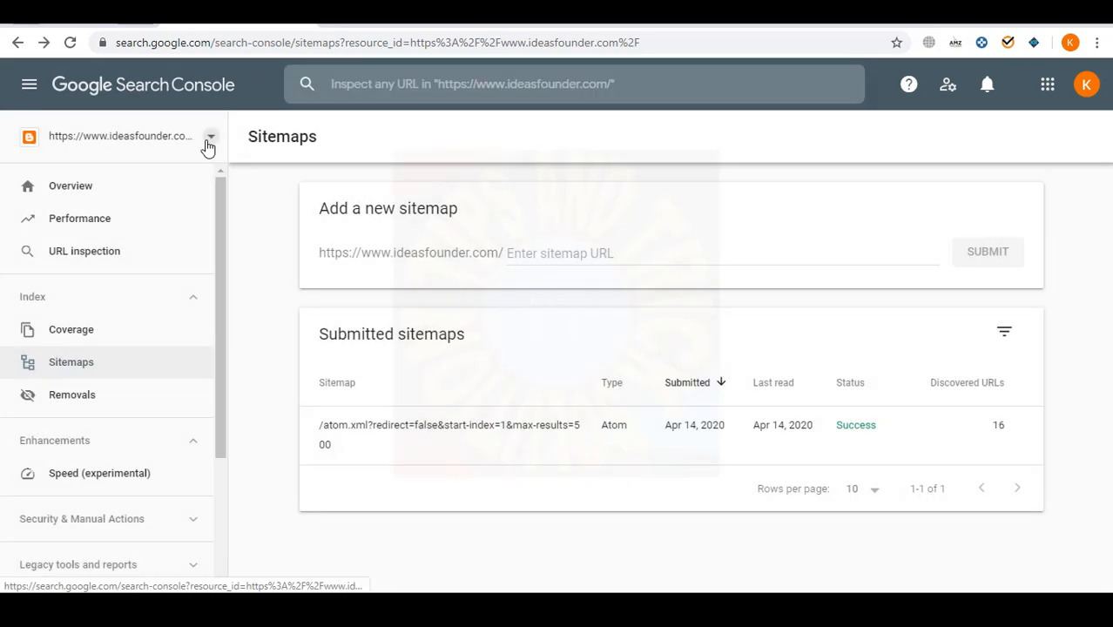
left_click(209, 142)
left_click(390, 504)
scroll(131, 470, "down", 2)
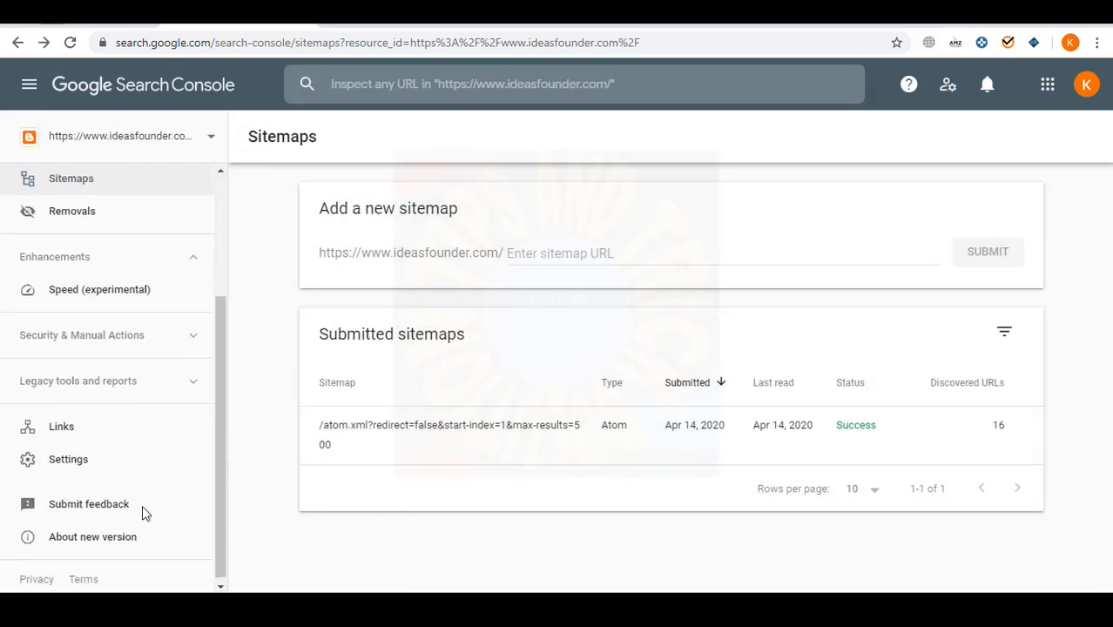
left_click(62, 423)
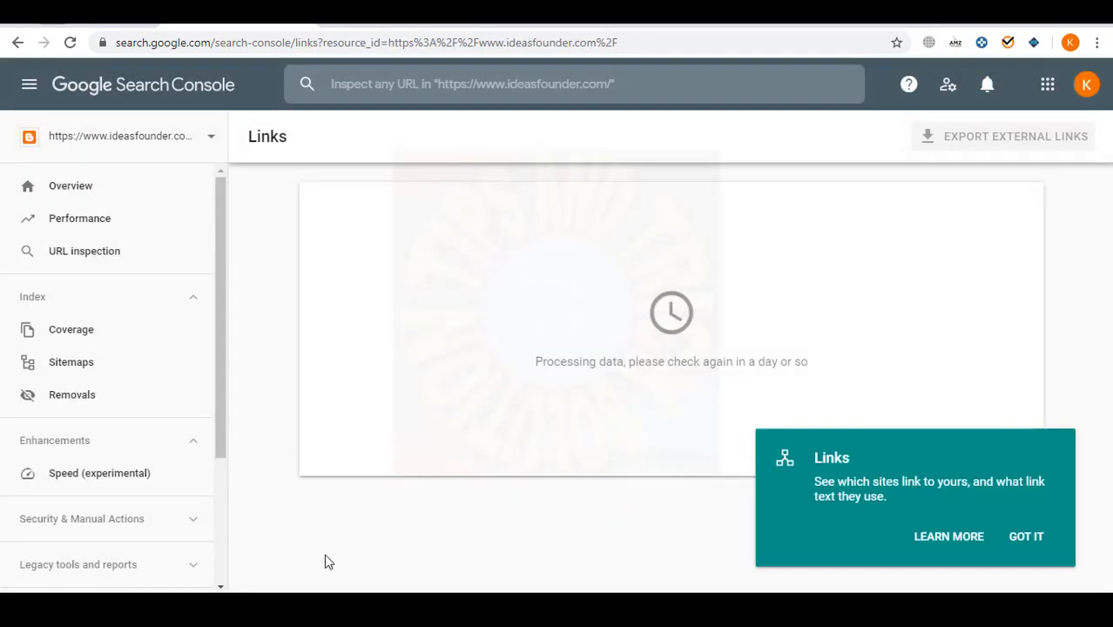
- Open property Settings, glance at Users and permissions, then open Ownership verification
left_click(1027, 537)
scroll(110, 522, "down", 2)
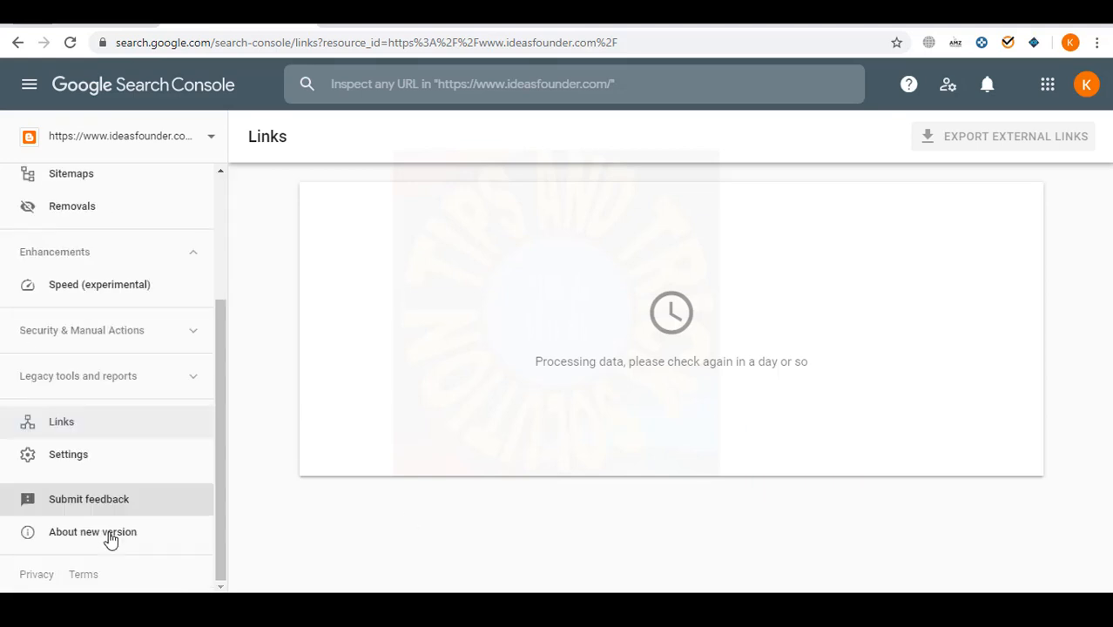
left_click(75, 457)
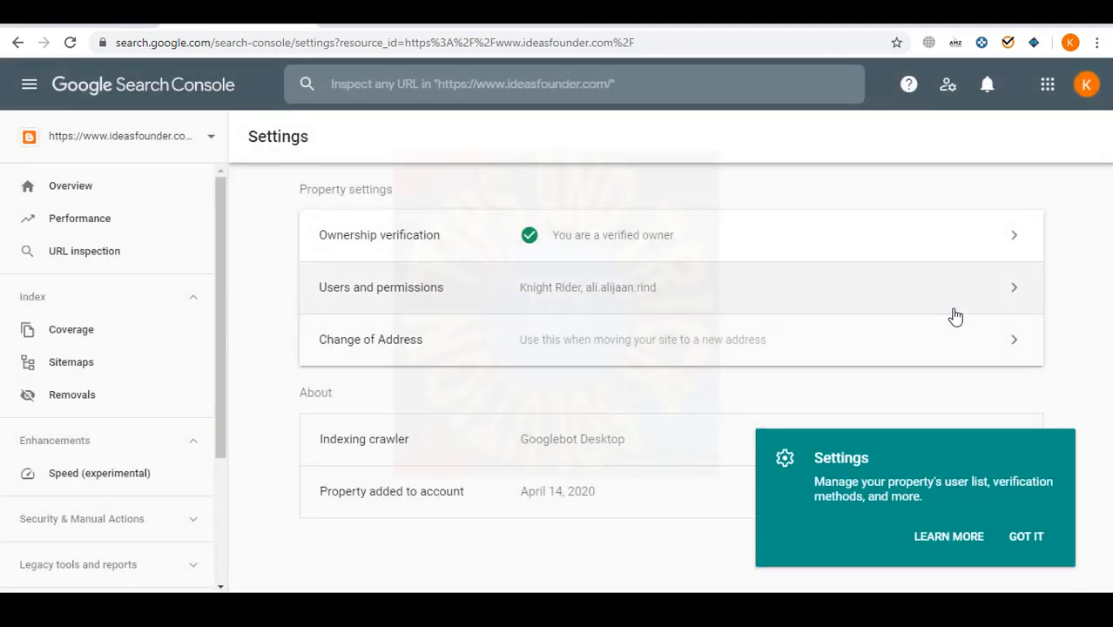
left_click(1027, 539)
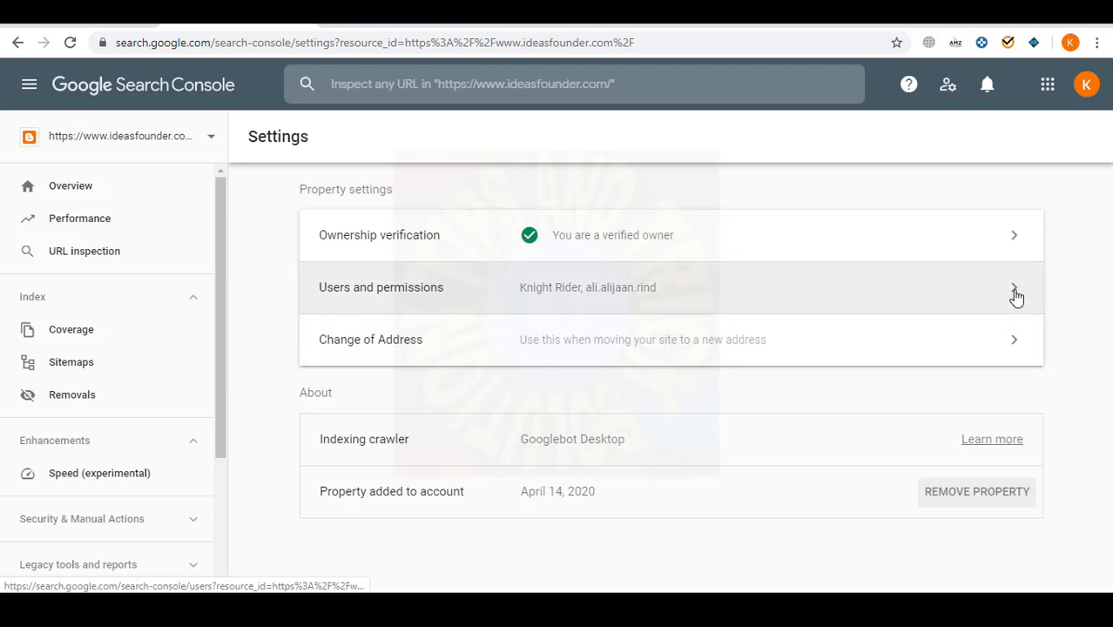
left_click(1015, 296)
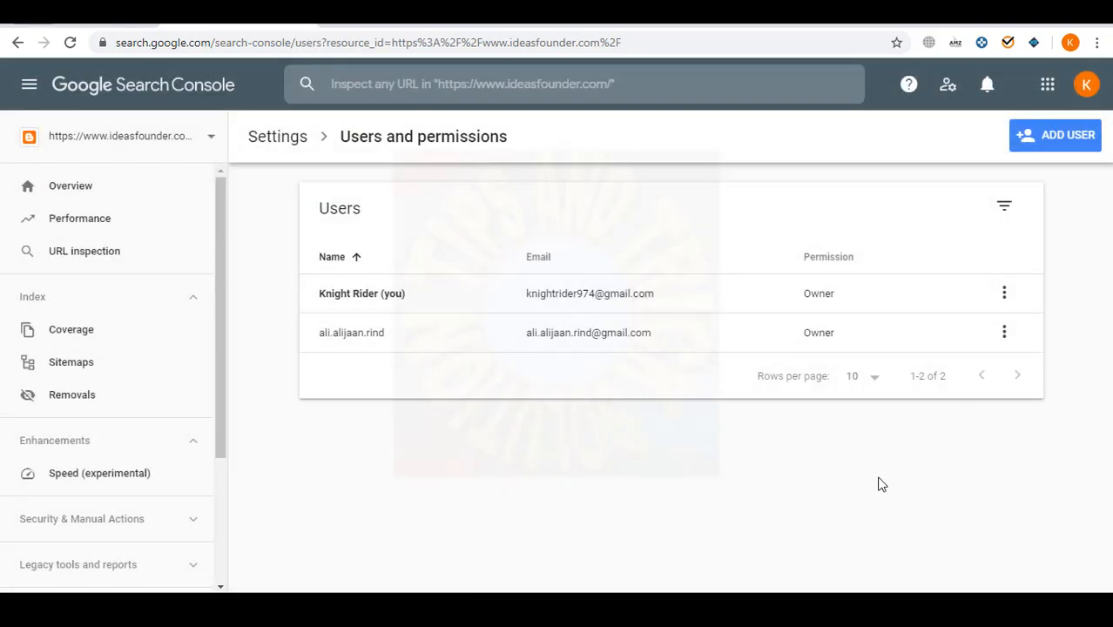
left_click(18, 41)
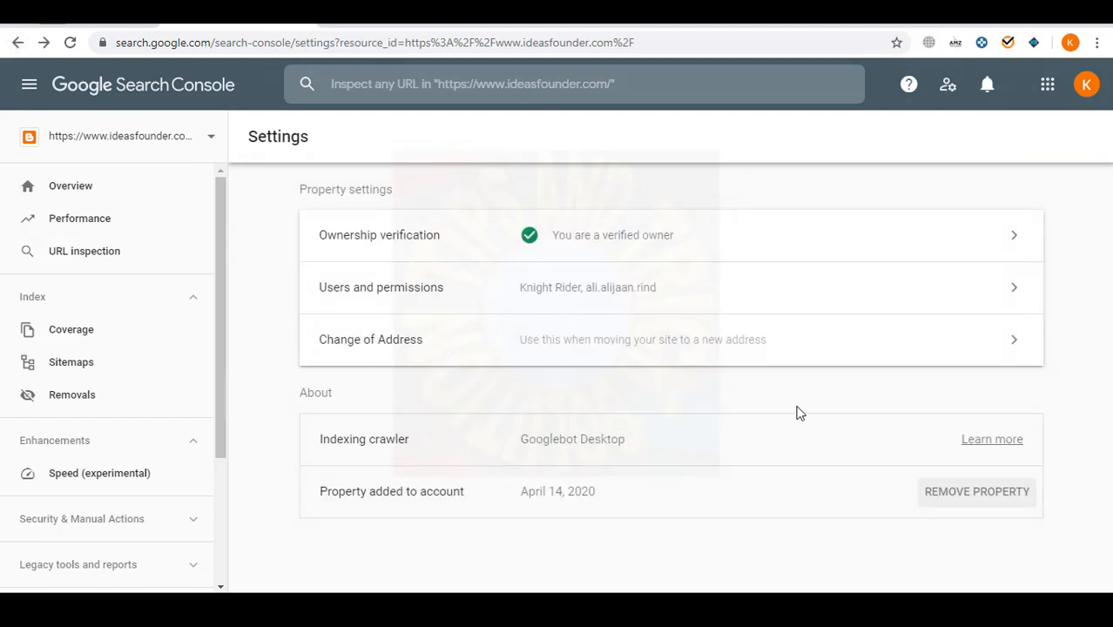
left_click(936, 249)
scroll(687, 383, "down", 1)
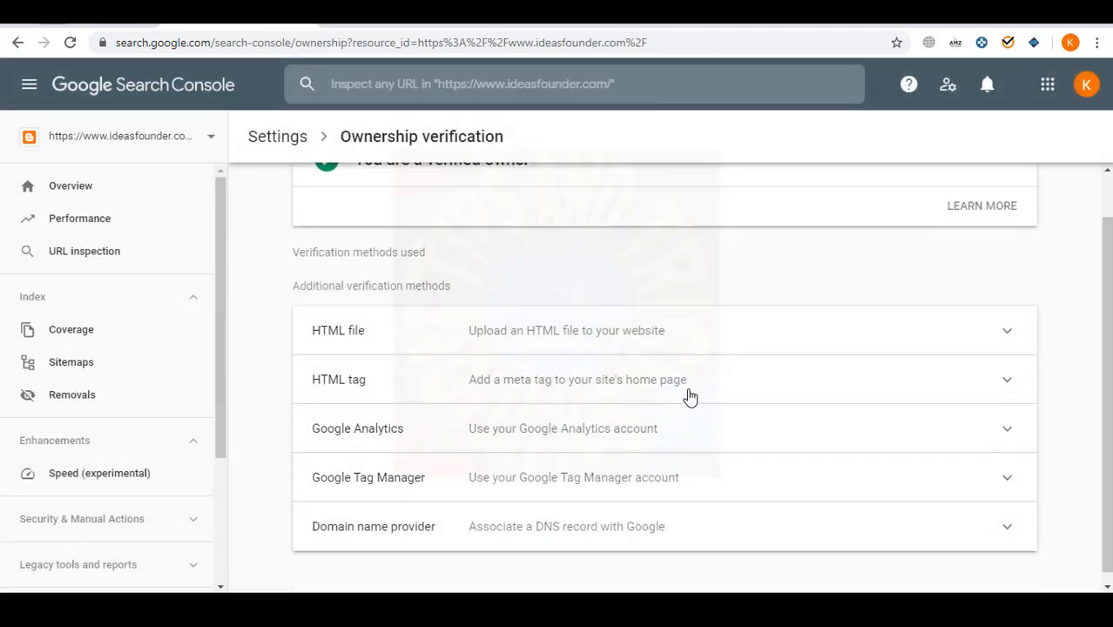
- Expand the HTML tag verification method and open the Blogger theme's Edit HTML view
left_click(999, 380)
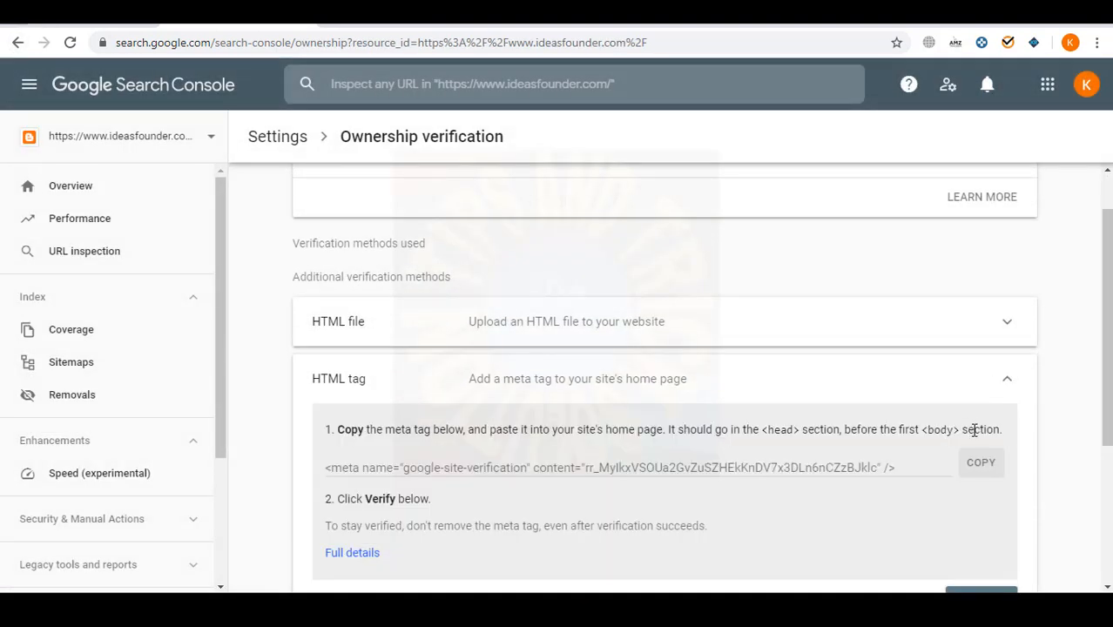
scroll(974, 430, "down", 2)
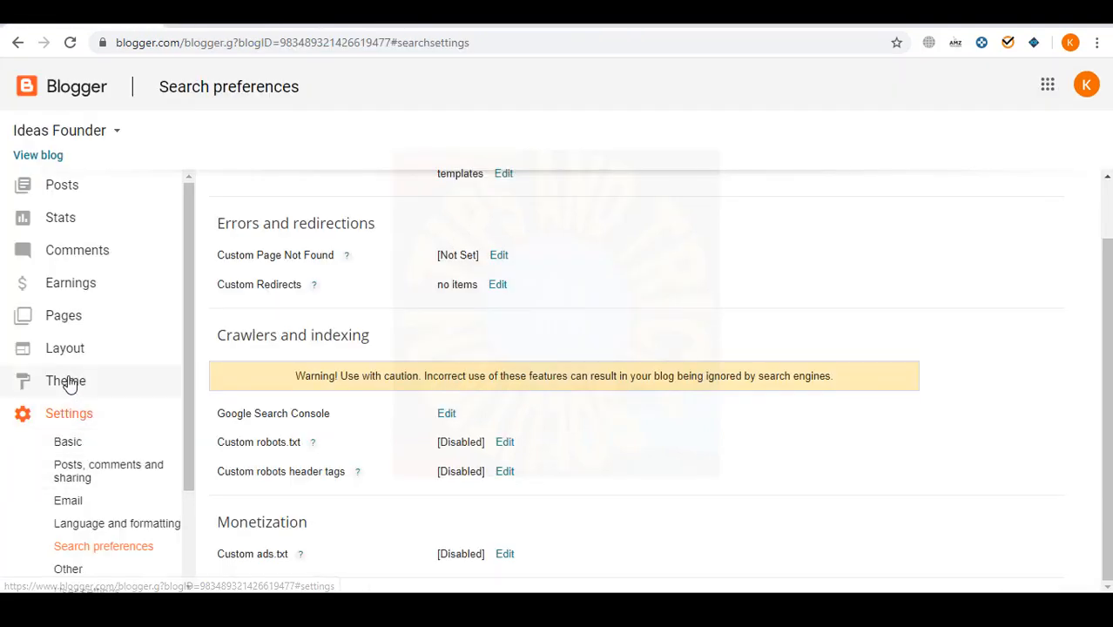
left_click(68, 383)
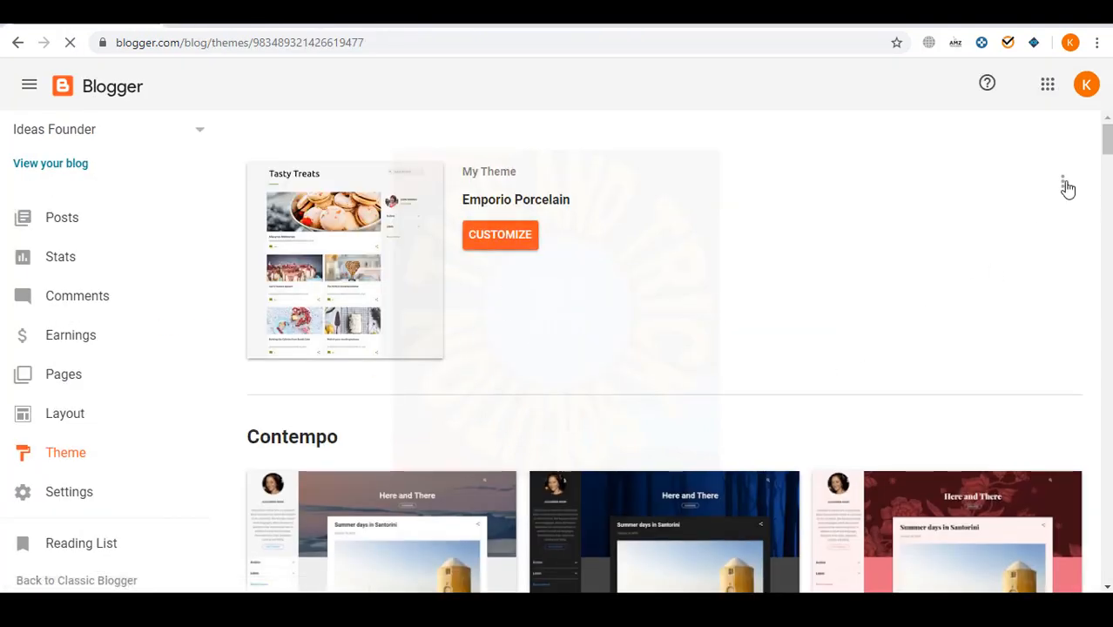
left_click(1062, 182)
left_click(871, 315)
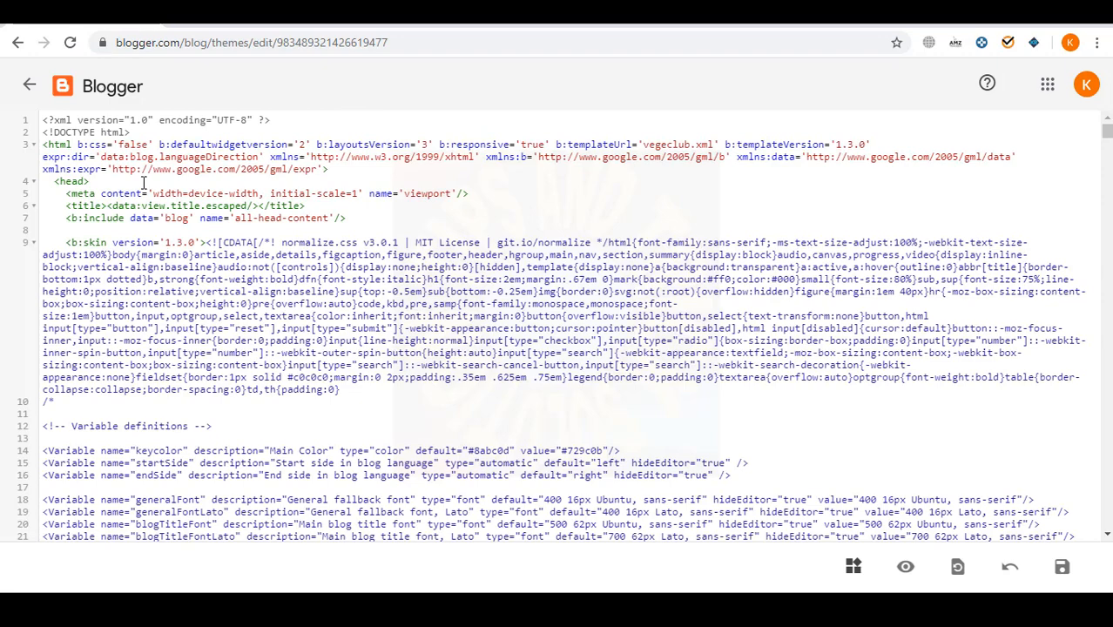
- Paste the copied google-site-verification meta tag below <head> in the theme and save it
left_click(225, 13)
left_click(980, 299)
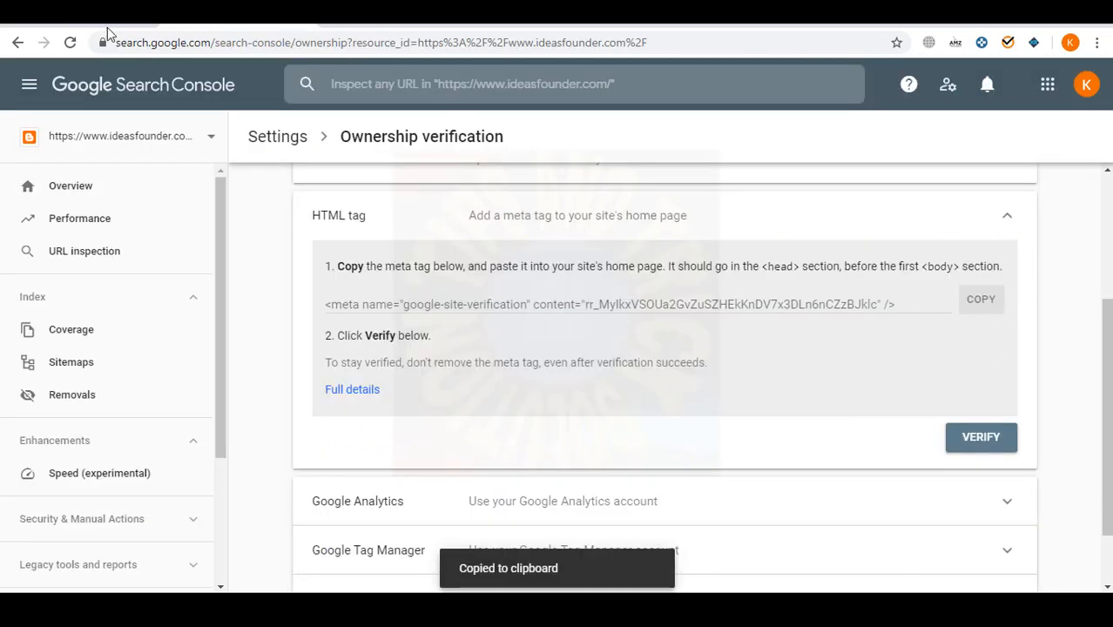
left_click(104, 14)
key("Return")
key("ctrl+v")
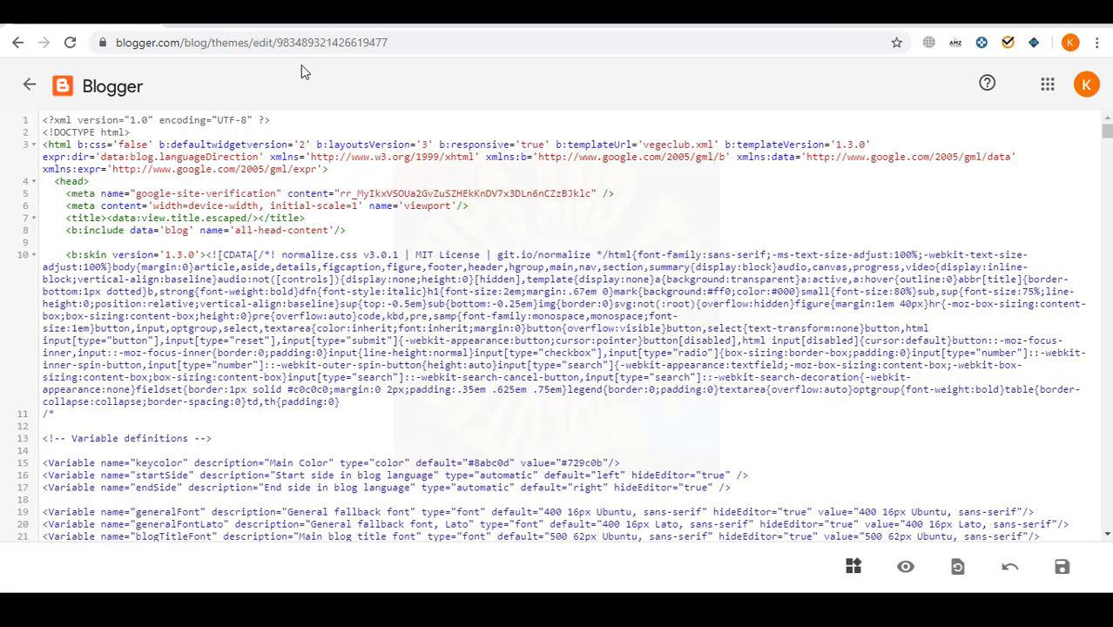
left_click(1061, 567)
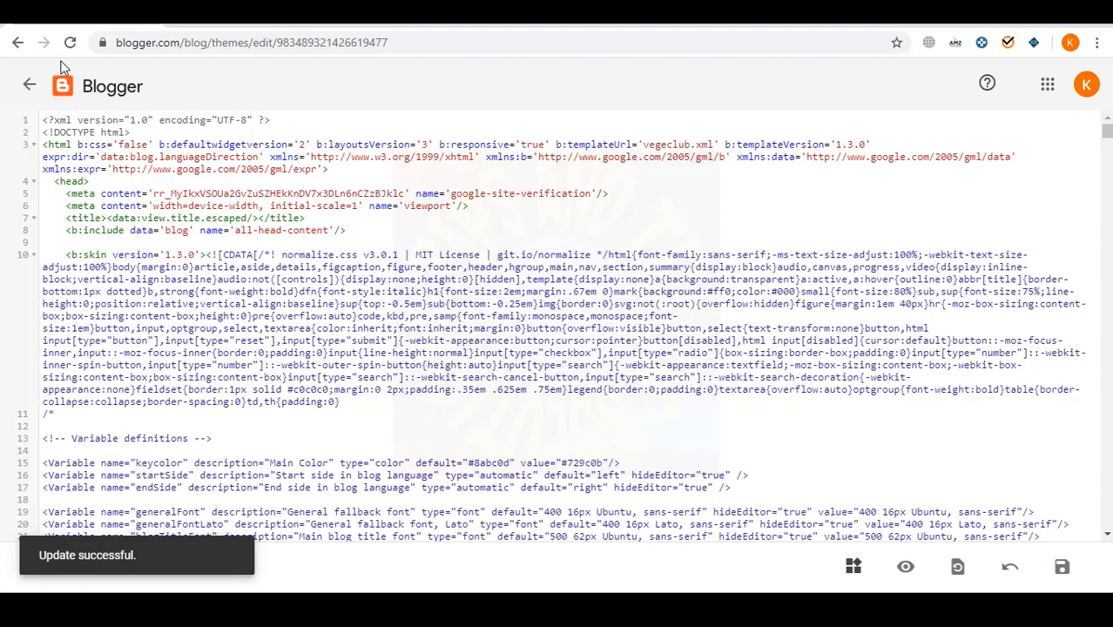
- Verify ownership by HTML tag in Search Console, then go to Blogger's Settings
left_click(30, 85)
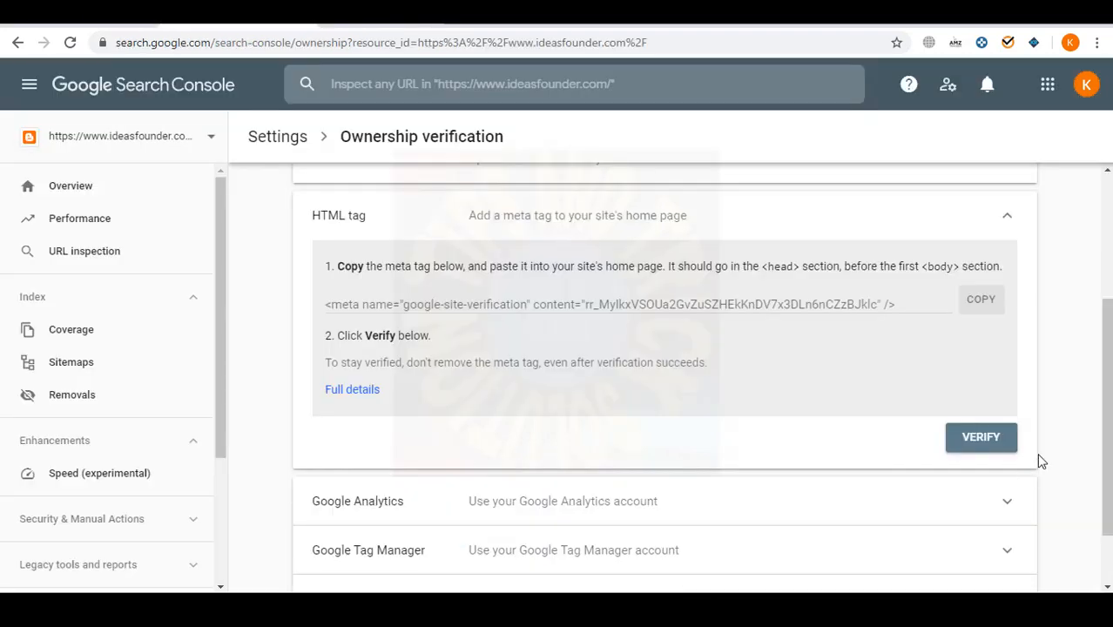
left_click(993, 438)
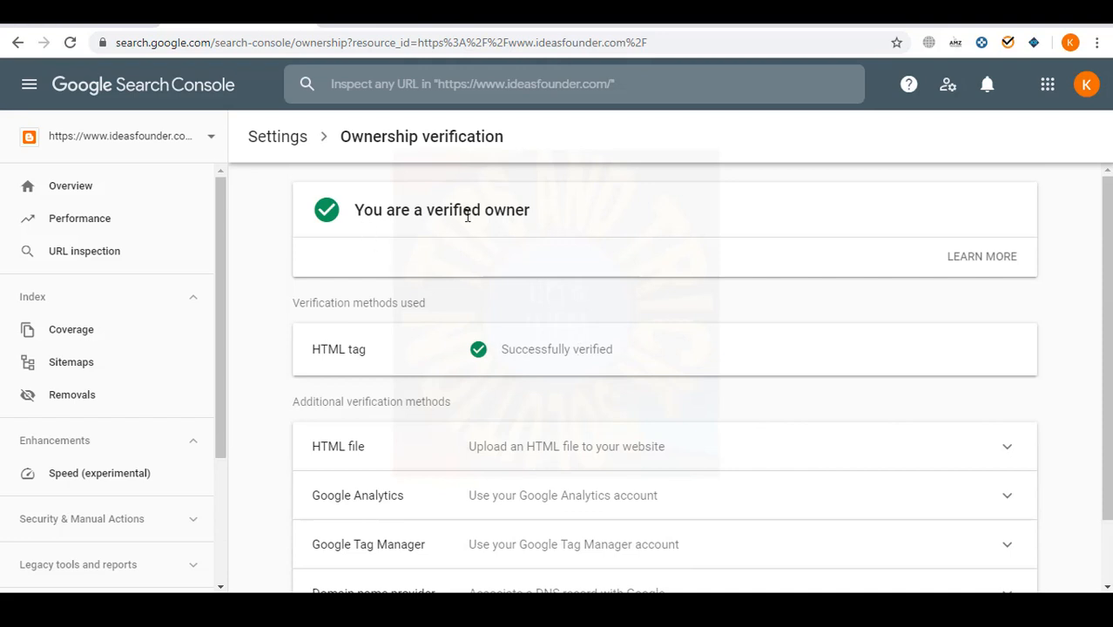
scroll(531, 490, "down", 2)
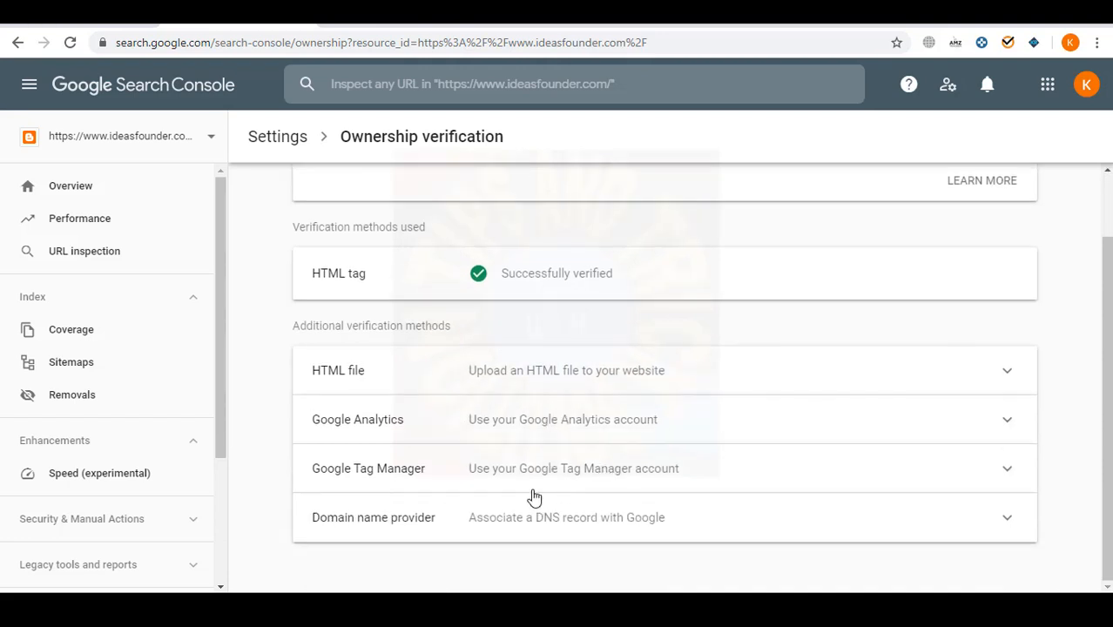
left_click(304, 19)
left_click(96, 19)
left_click(138, 494)
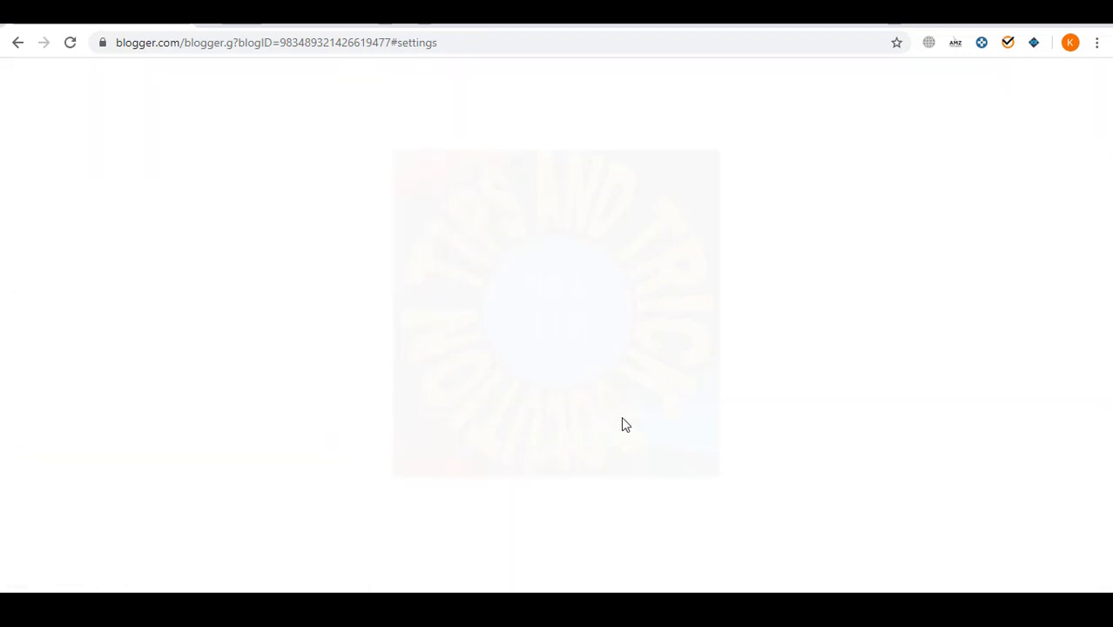
- Enable custom robots.txt in Blogger's Search preferences
left_click(100, 546)
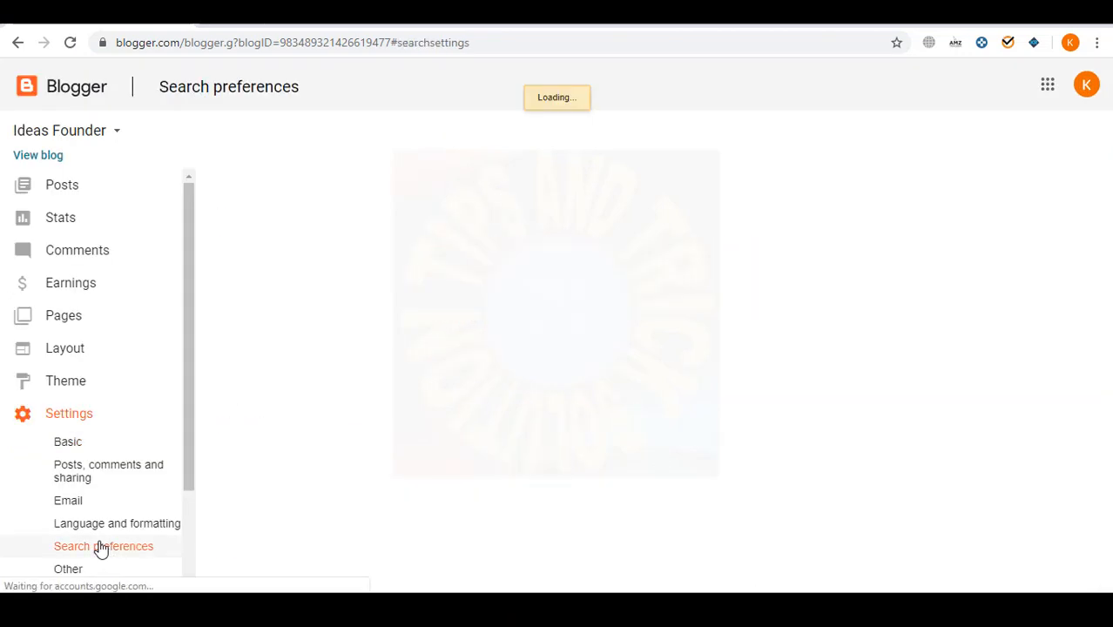
scroll(731, 444, "down", 1)
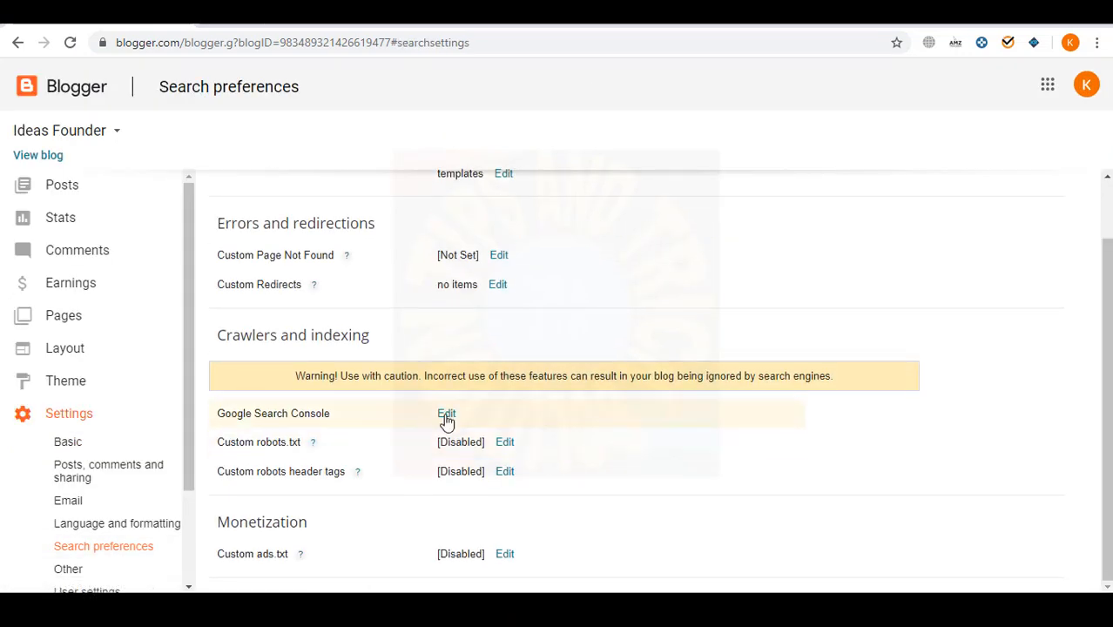
left_click(505, 442)
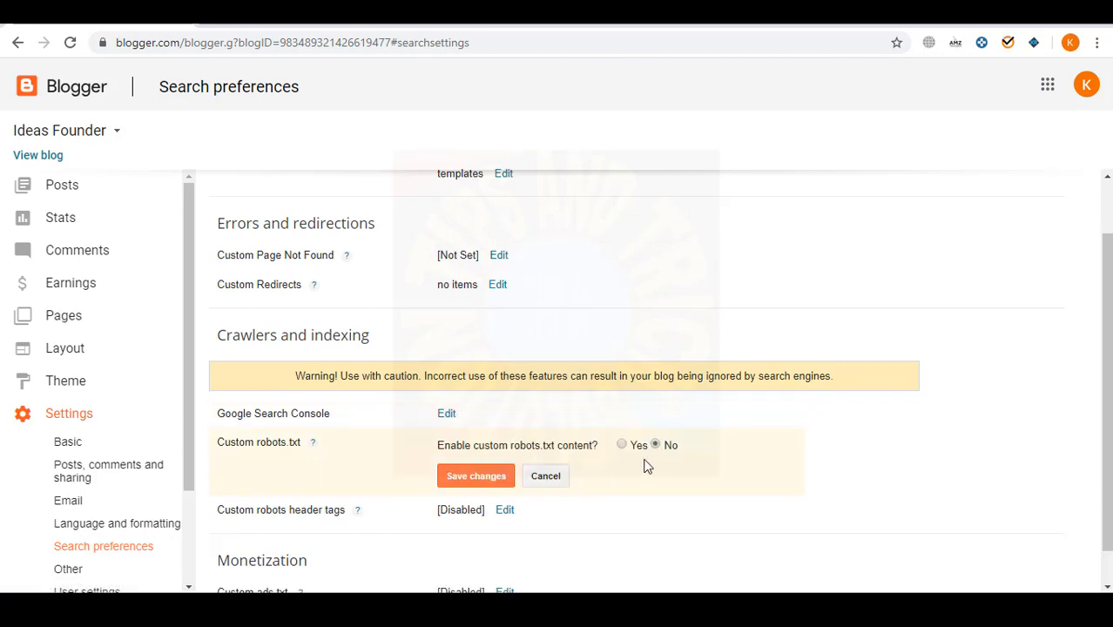
left_click(620, 445)
scroll(556, 378, "down", 2)
left_click(556, 377)
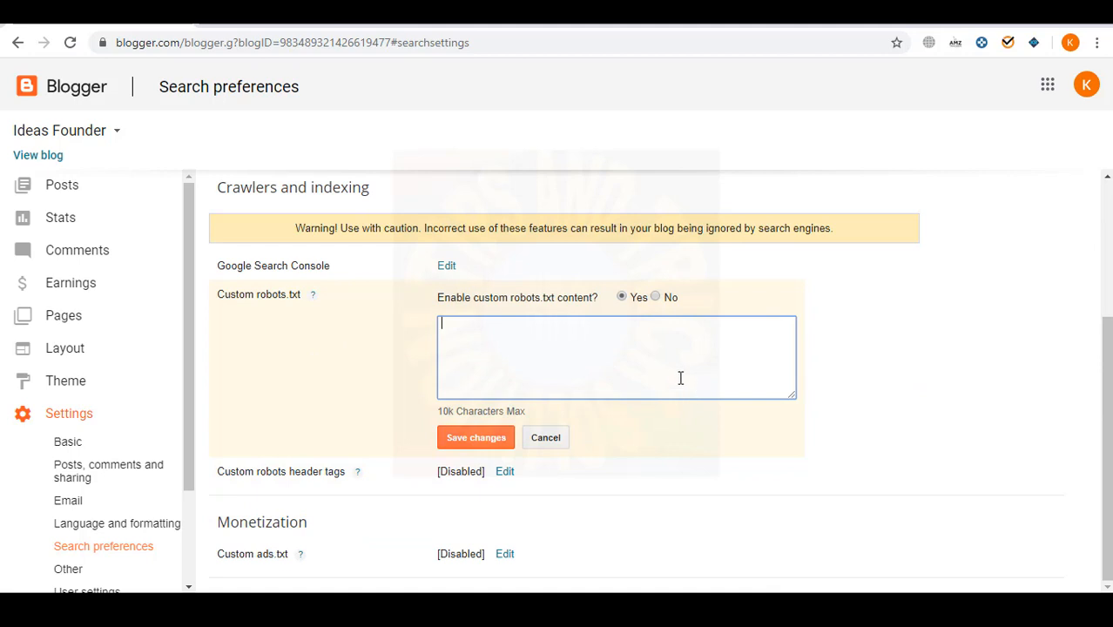
- Copy the ctrlq-generated robots.txt rules into the Custom robots.txt box and save
left_click(487, 14)
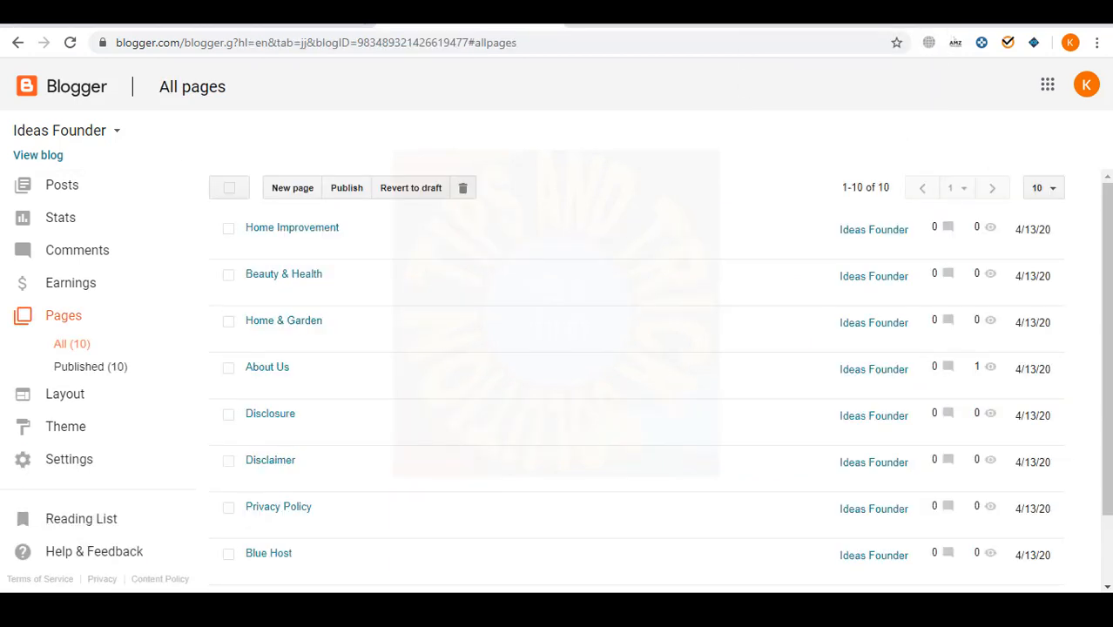
left_click(291, 14)
left_click(247, 42)
left_click(832, 14)
left_click(199, 197)
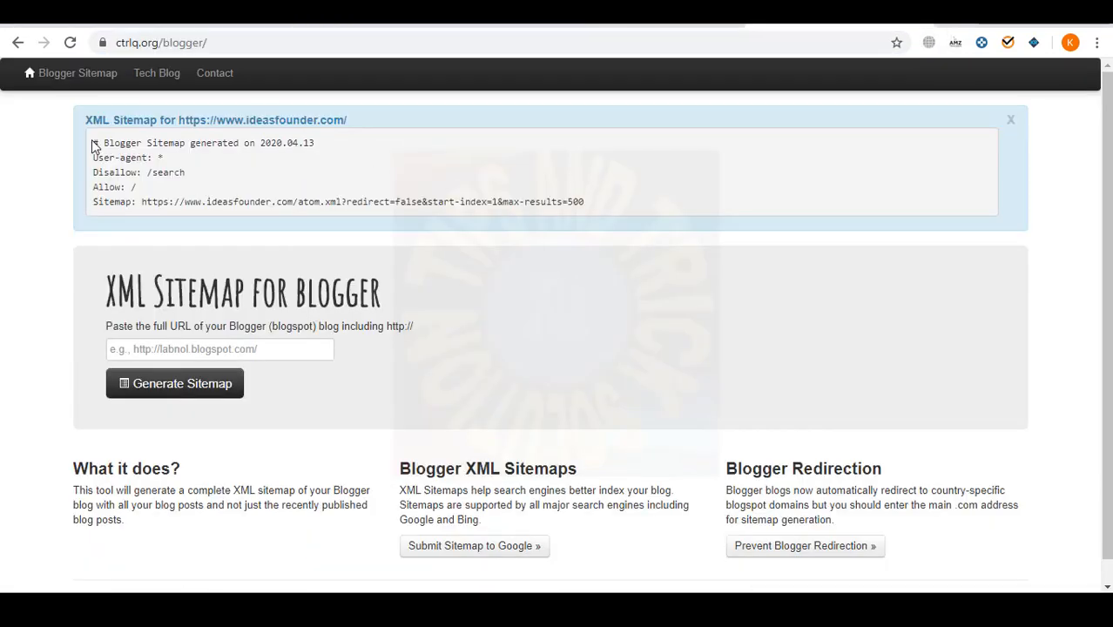
left_click_drag(94, 147, 610, 240)
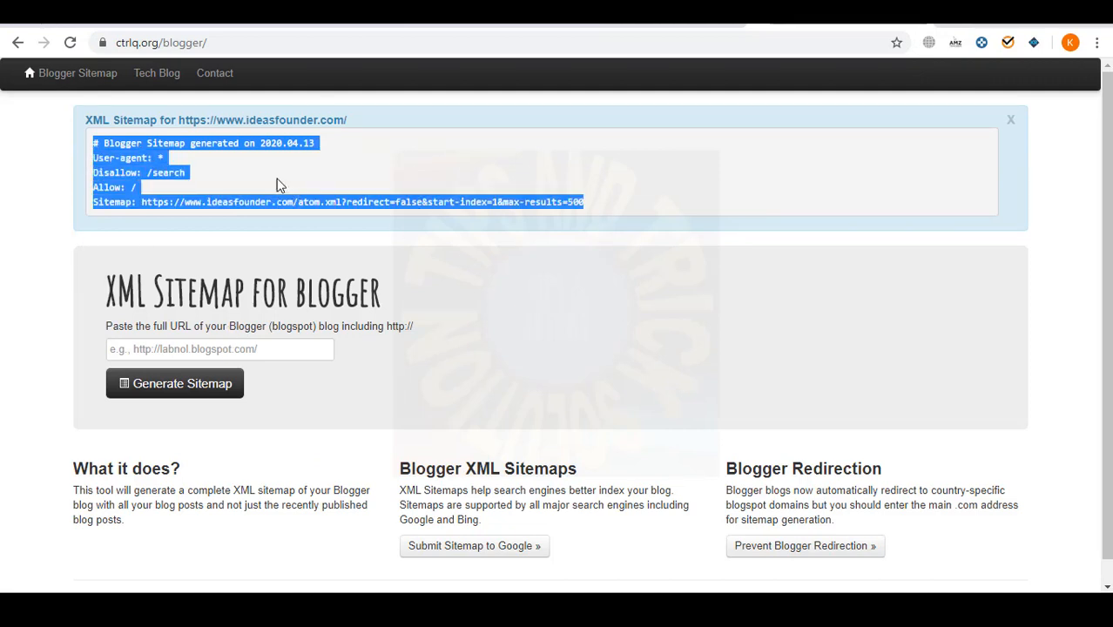
left_click(124, 16)
key("ctrl+v")
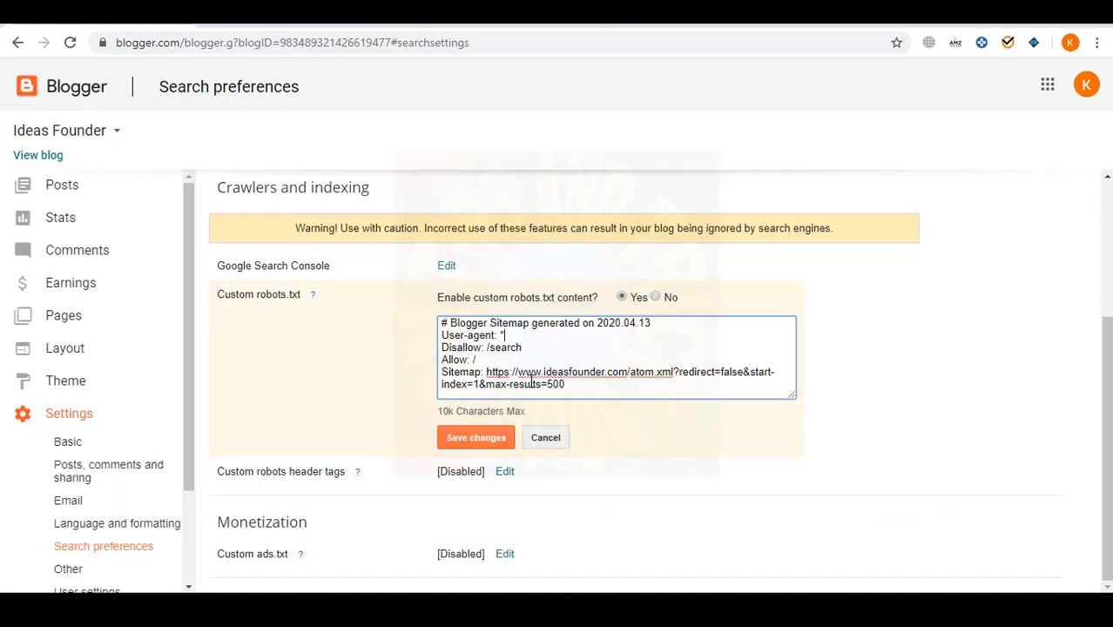
left_click(478, 439)
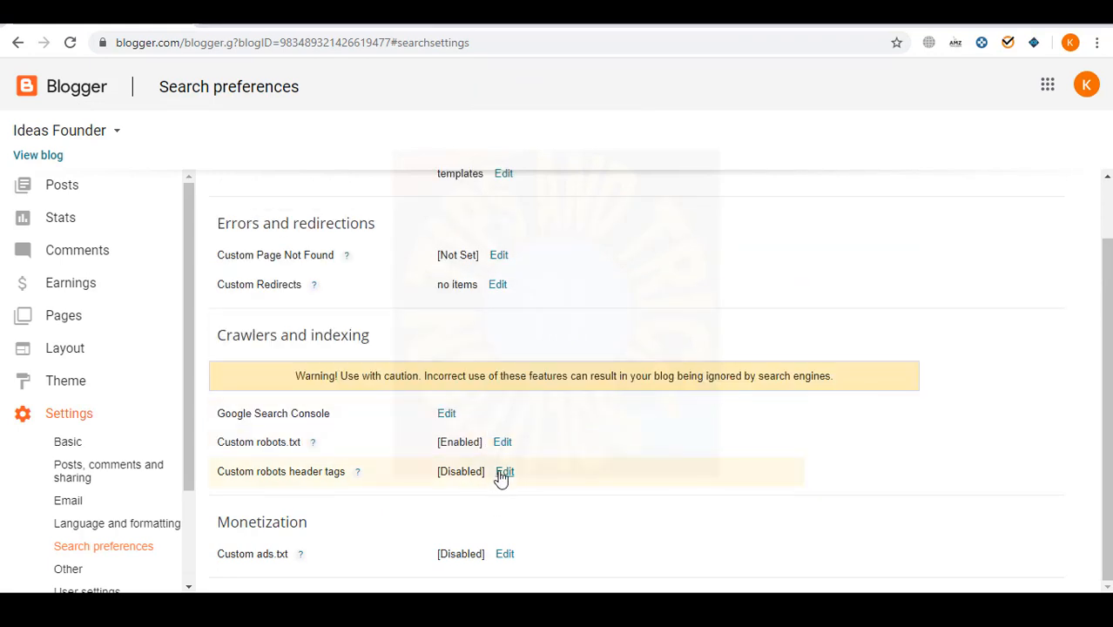
- Enable custom robots header tags: all and noodp for home and posts, noindex and noodp for archive and search
left_click(505, 472)
scroll(500, 384, "down", 2)
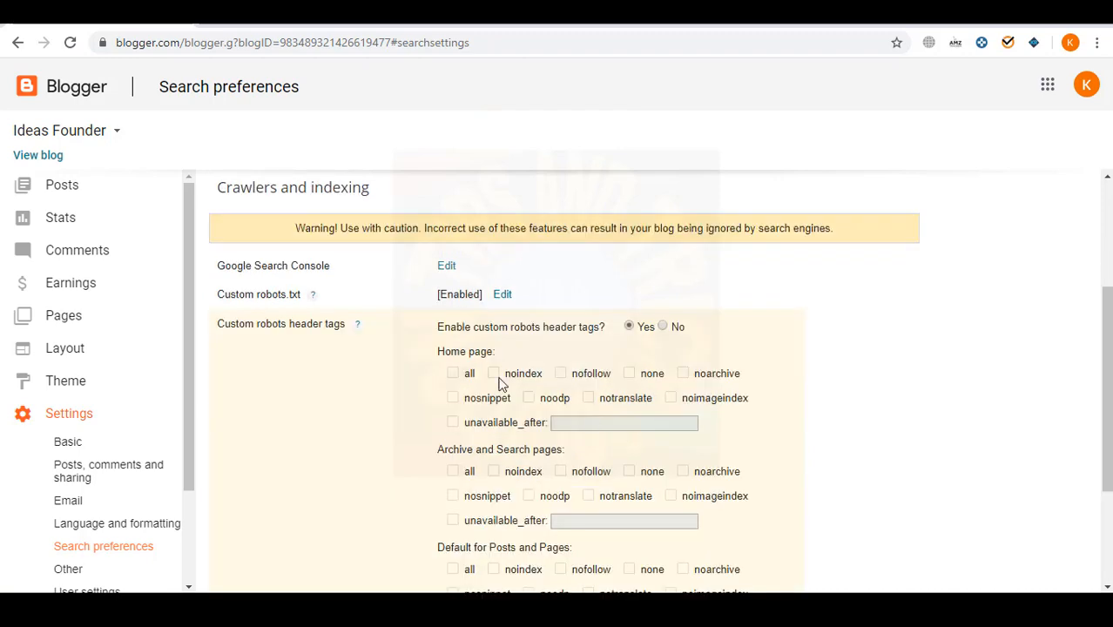
scroll(498, 384, "down", 2)
scroll(497, 323, "up", 1)
left_click(528, 294)
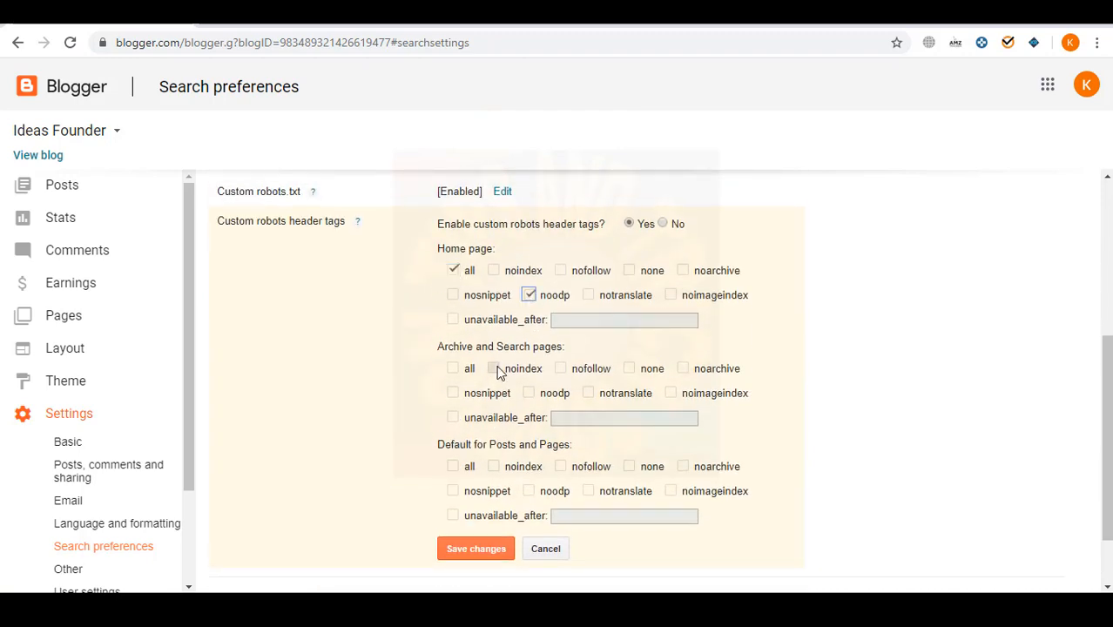
left_click(494, 367)
right_click(530, 392)
left_click(528, 393)
right_click(451, 461)
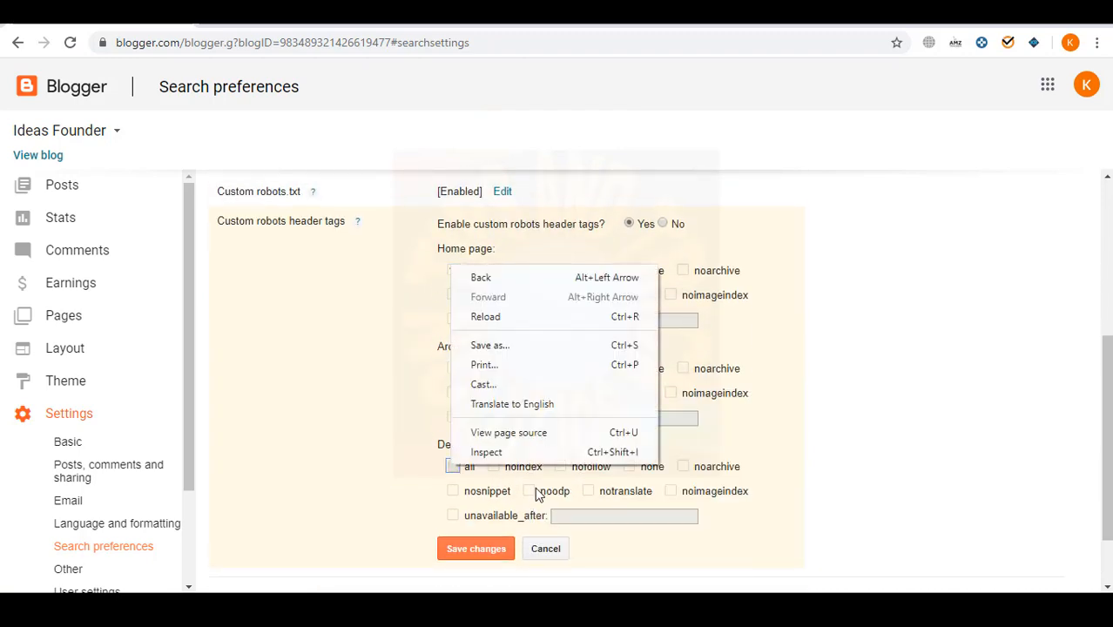
left_click(453, 466)
left_click(531, 492)
scroll(436, 463, "up", 1)
scroll(444, 466, "down", 1)
left_click(469, 471)
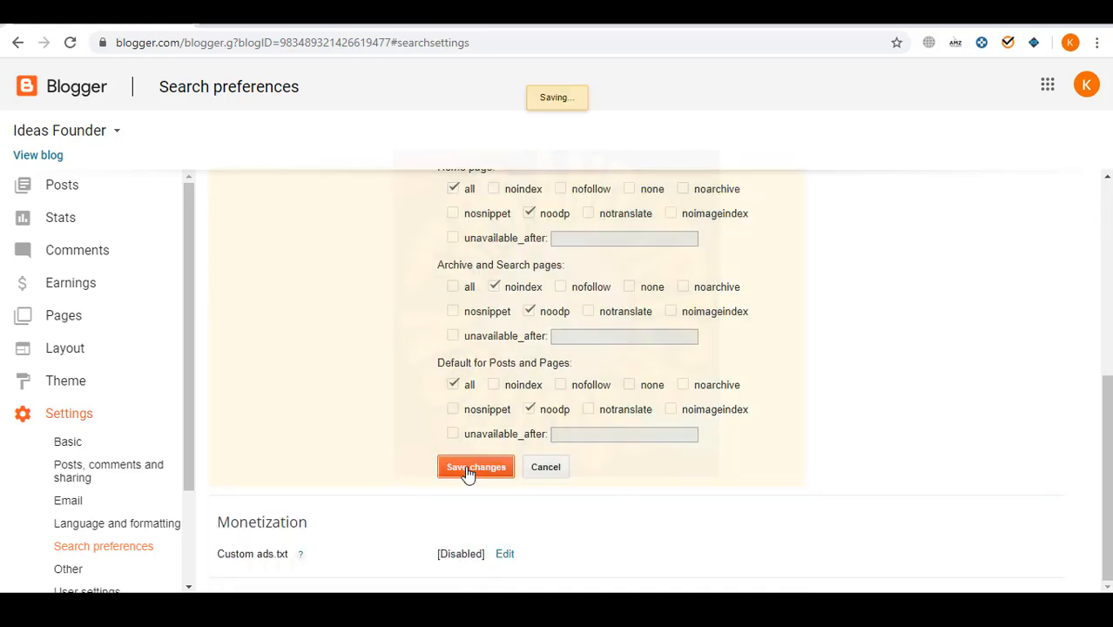
- Try enabling custom ads.txt content, then discard the ads.txt changes
left_click(505, 554)
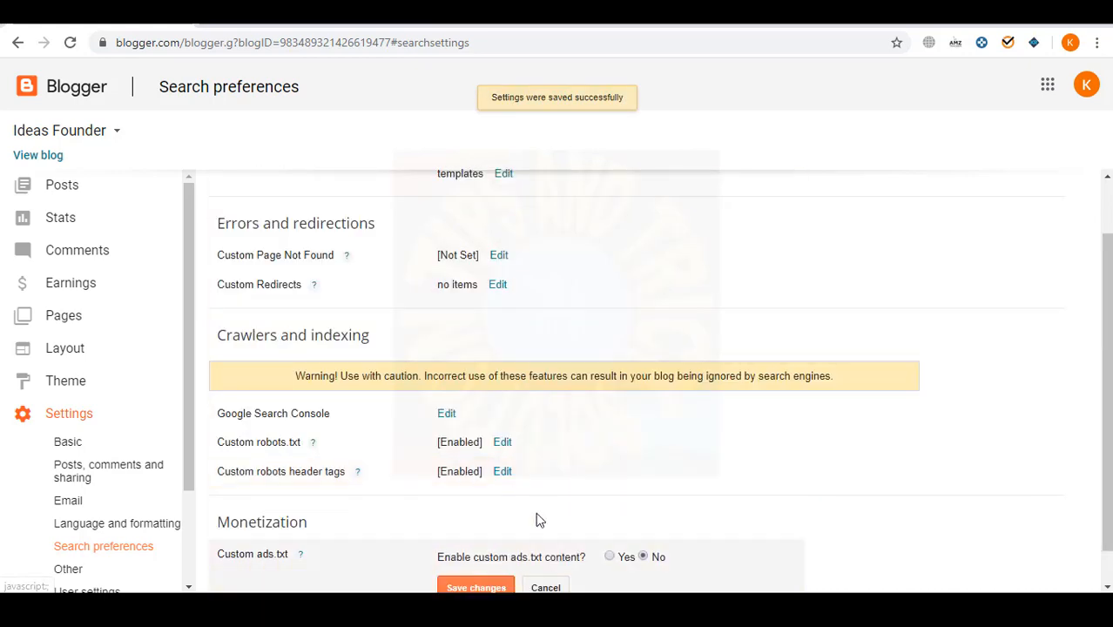
scroll(566, 540, "down", 1)
left_click(609, 519)
scroll(523, 497, "down", 3)
double_click(300, 374)
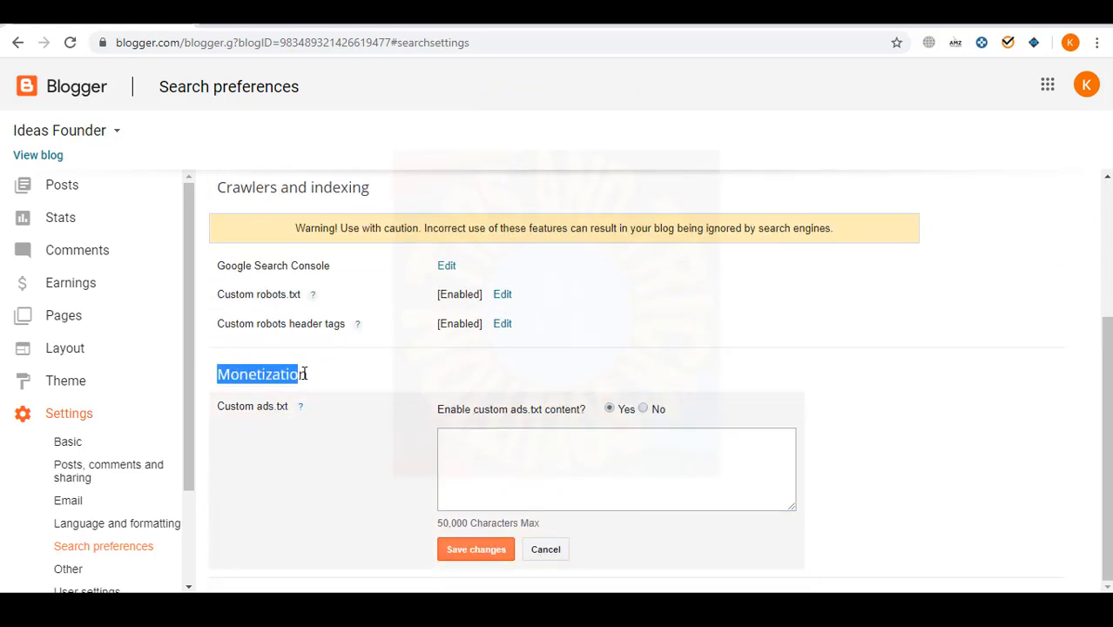
left_click_drag(218, 374, 320, 382)
left_click(547, 550)
scroll(131, 464, "down", 2)
- Go to Blogger's Other settings, locate the empty Analytics Web Property ID field, and open a new tab
left_click(73, 445)
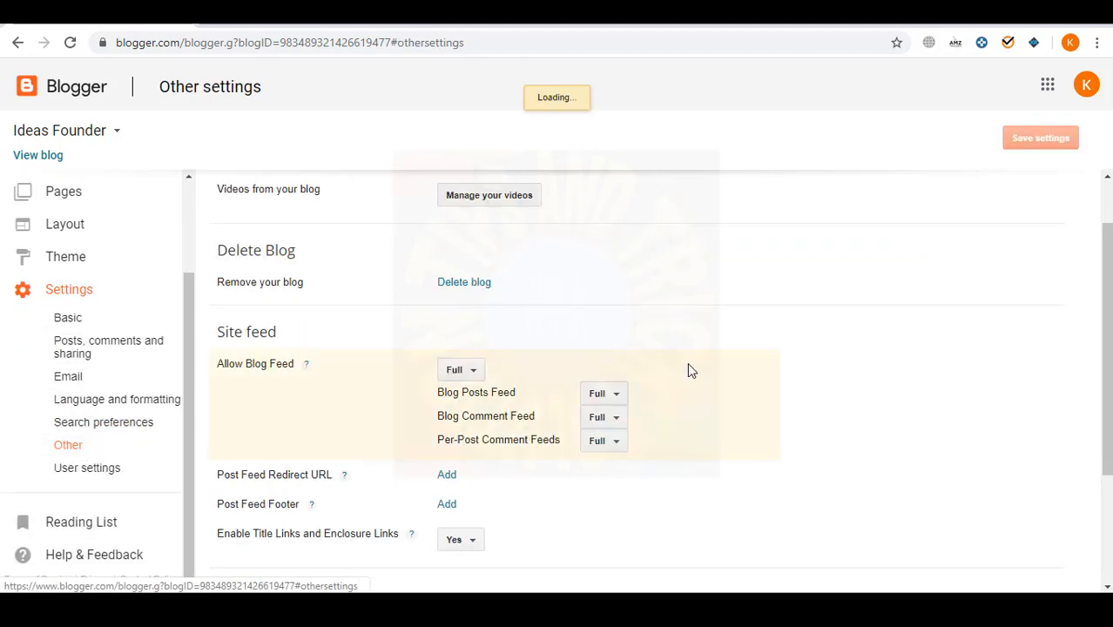
scroll(624, 422, "up", 1)
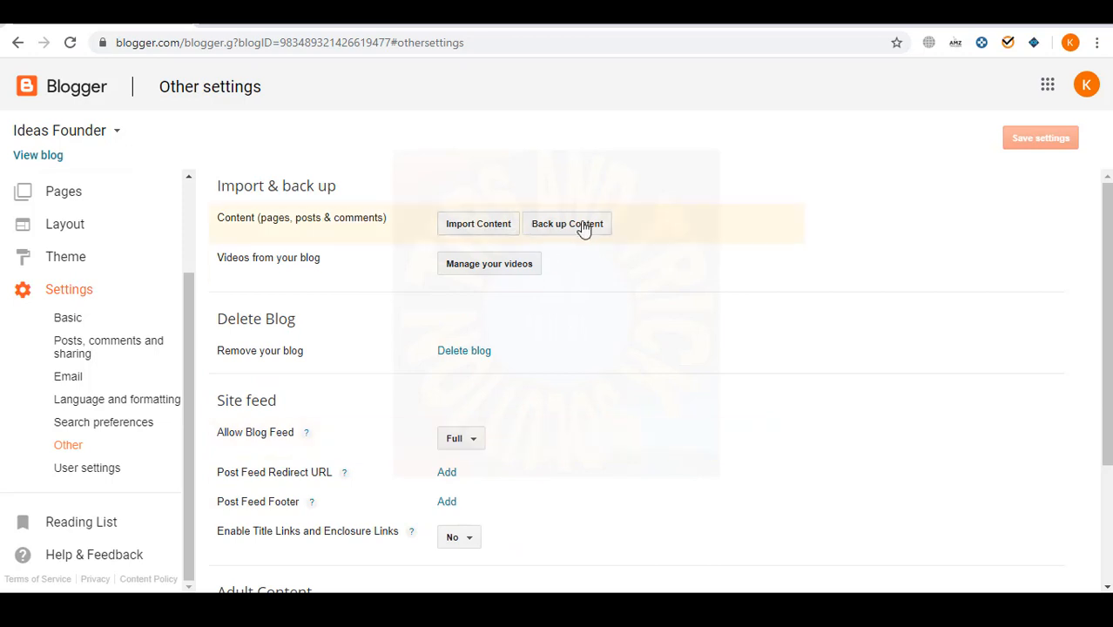
scroll(497, 282, "down", 2)
scroll(340, 296, "down", 1)
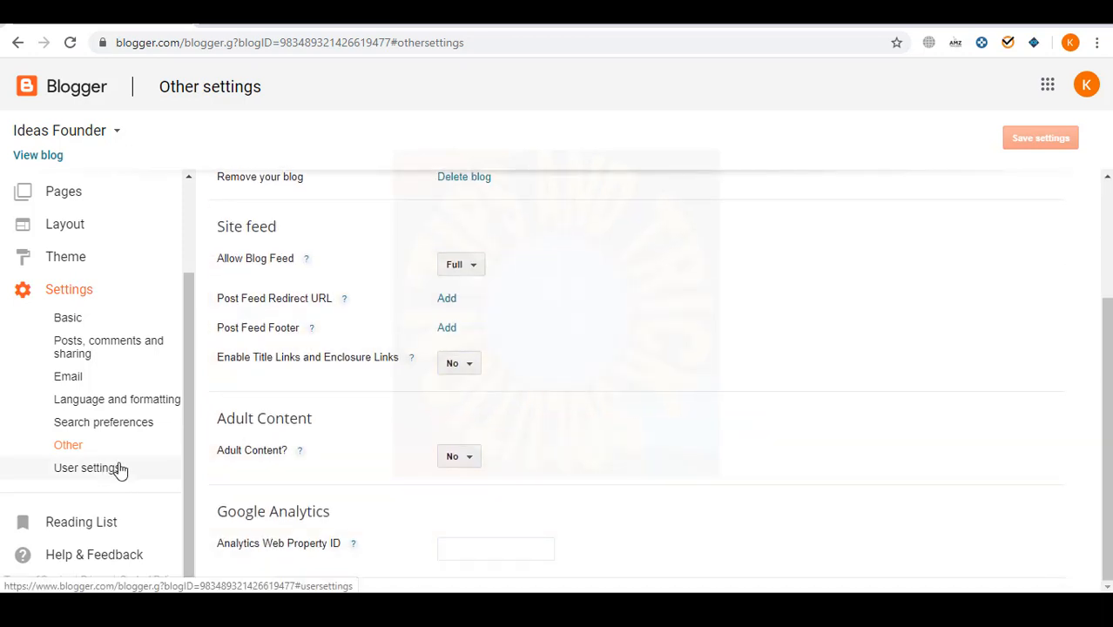
left_click_drag(210, 543, 499, 548)
left_click(500, 549)
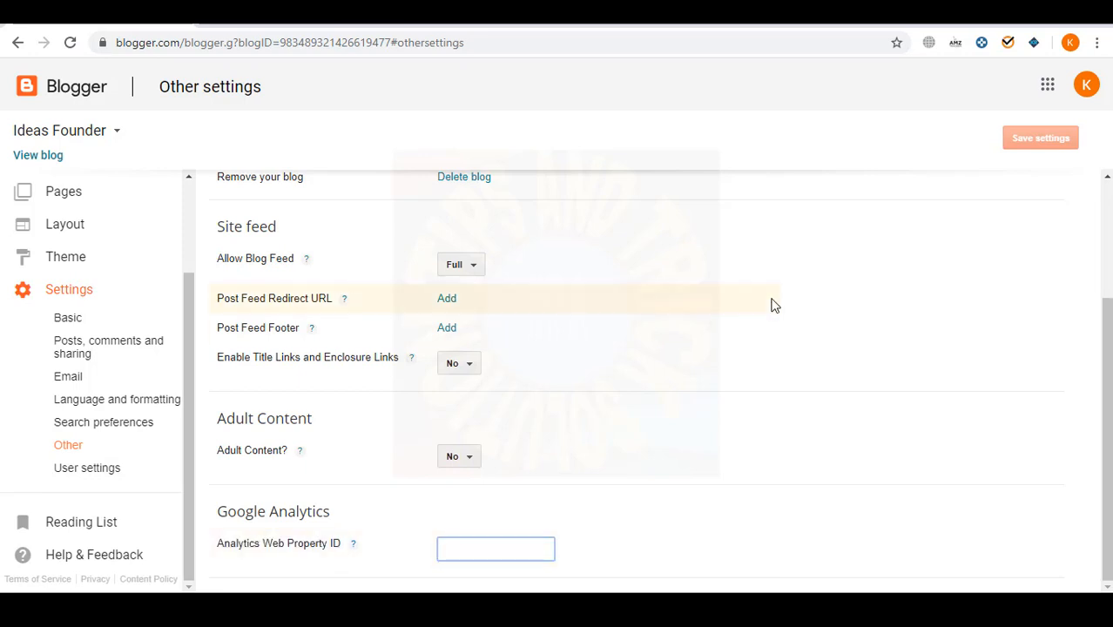
key("ctrl+t")
- Search for 'google analytics' and load the Google Analytics welcome page from the results
type("google analy")
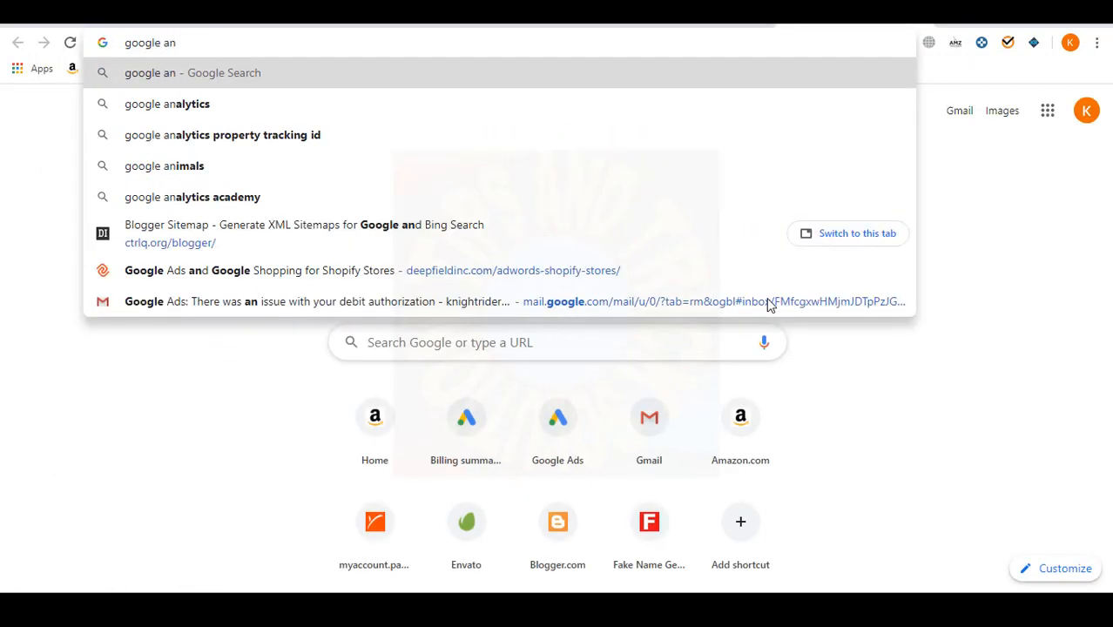
key("Down")
key("Return")
left_click(192, 234)
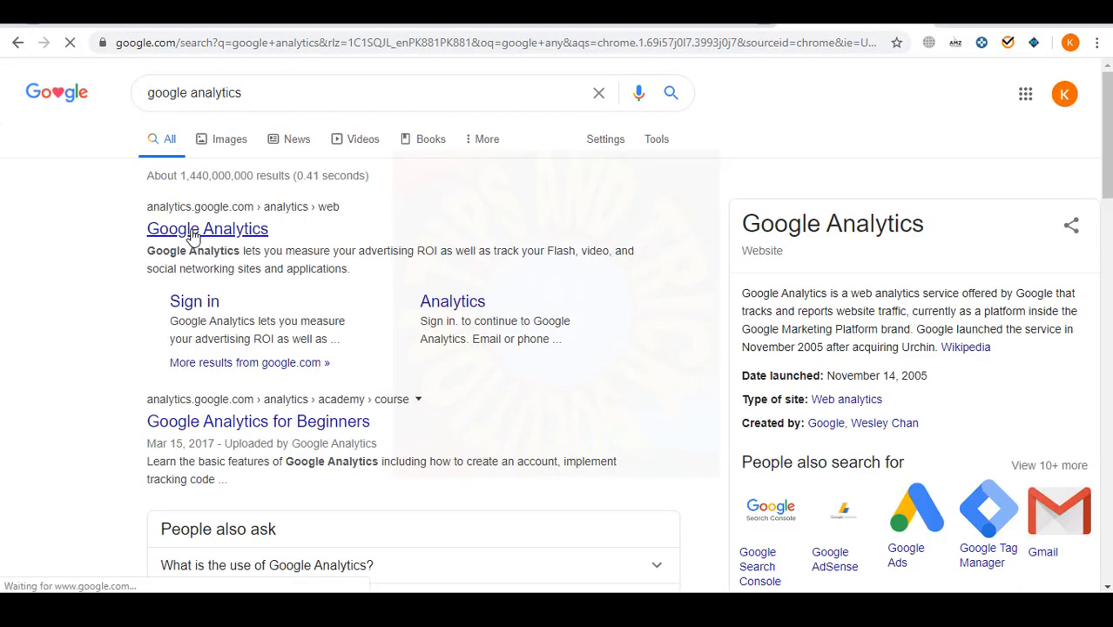
left_click(91, 21)
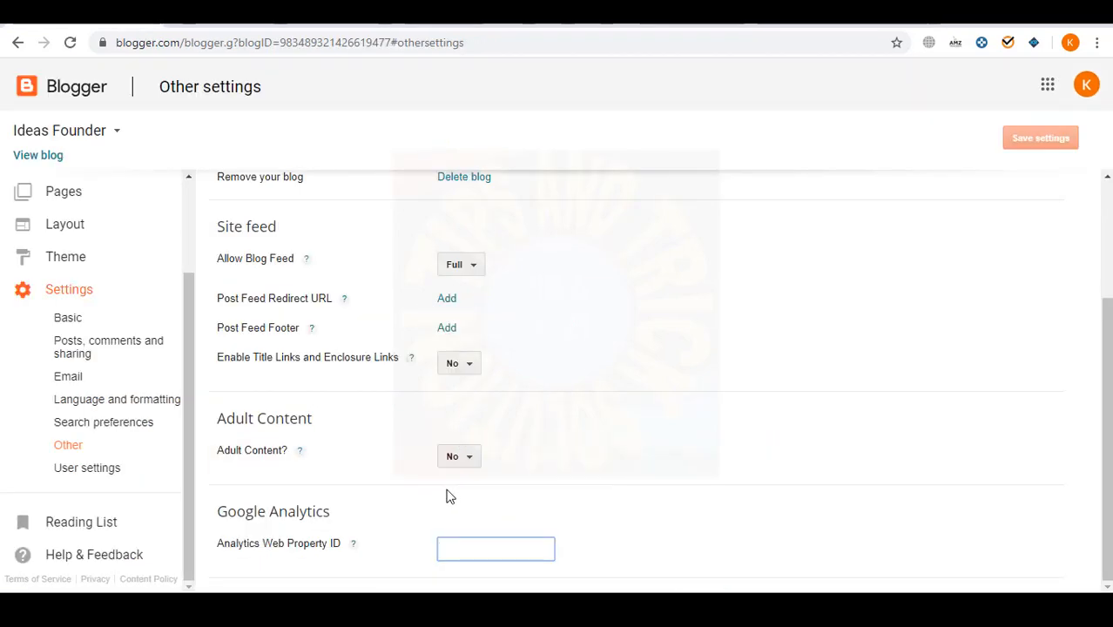
left_click(872, 17)
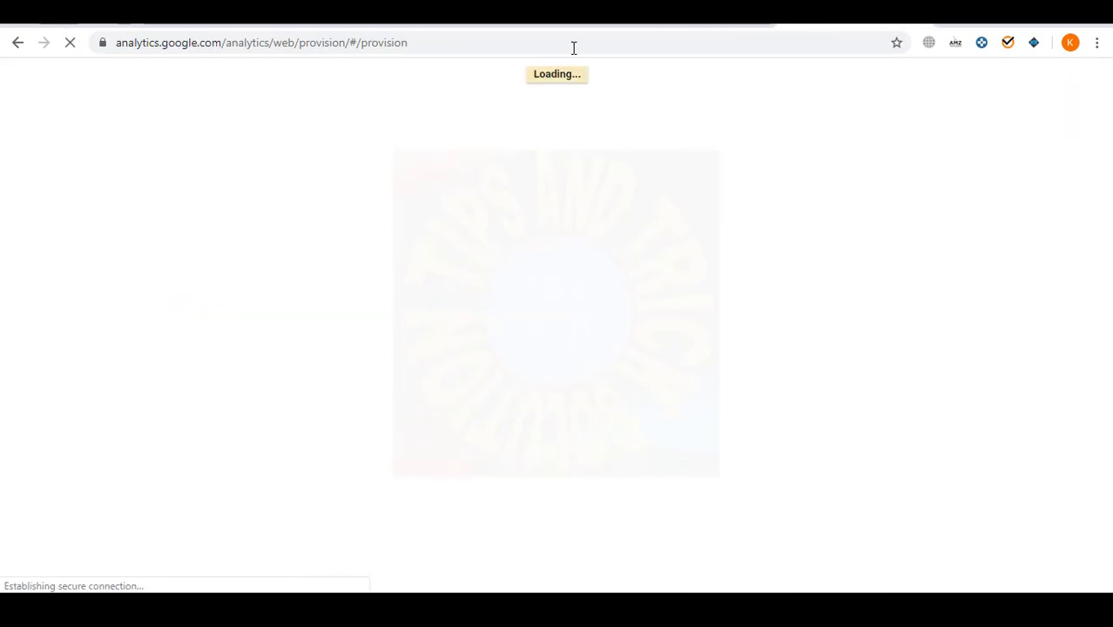
left_click(610, 25)
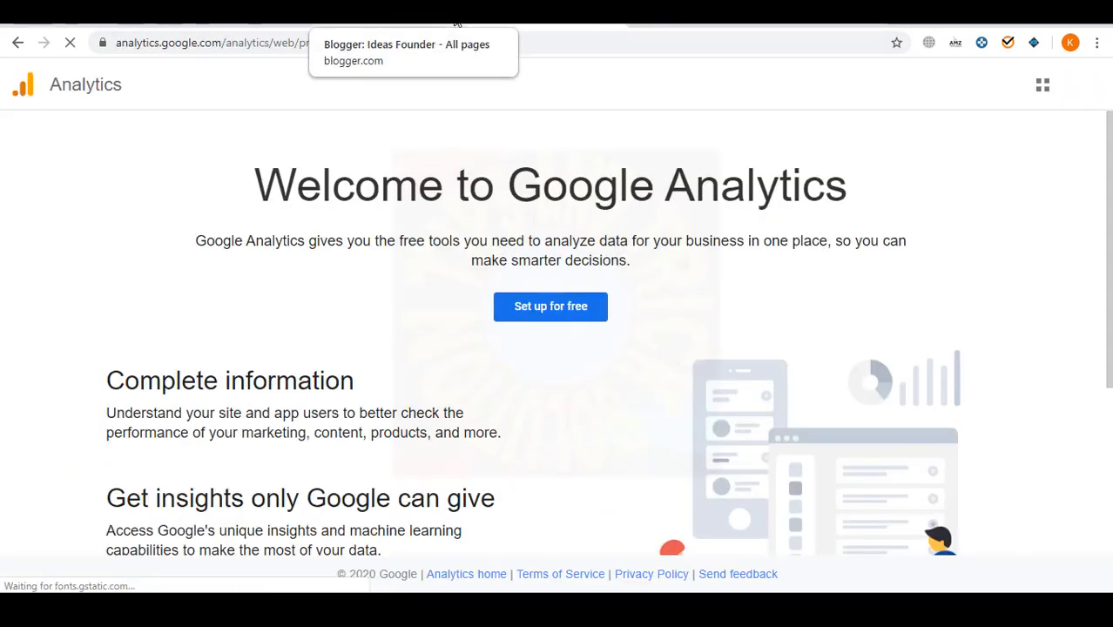
- Start a free Analytics account and copy the blog's web address from the ideasfounder.com tab
left_click(552, 304)
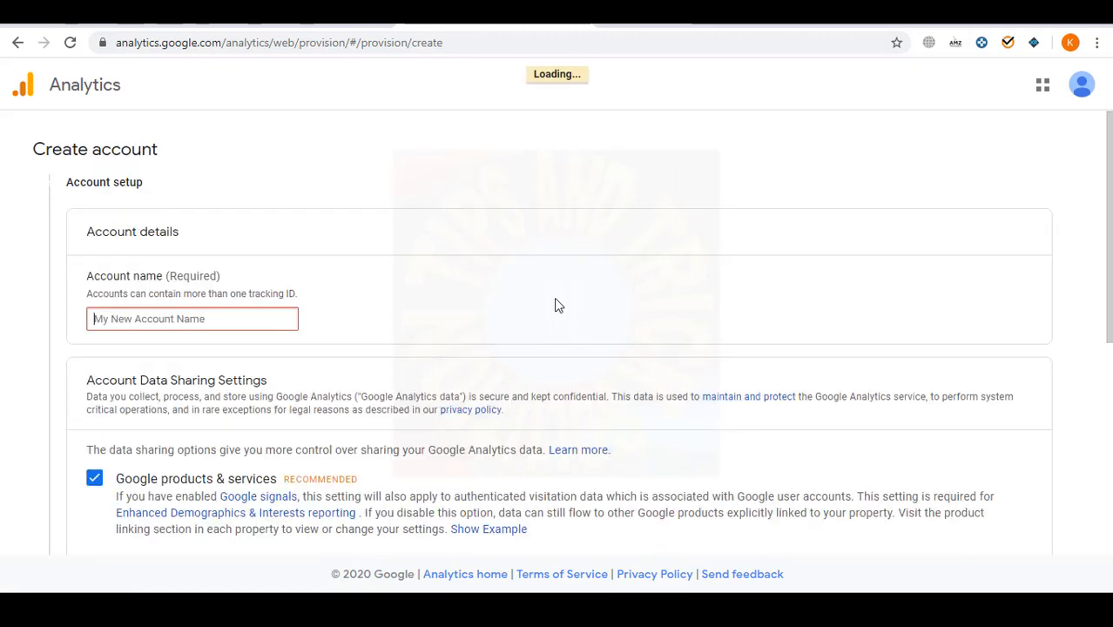
left_click(292, 19)
left_click(286, 41)
key("ctrl+c")
left_click(462, 19)
left_click(247, 318)
key("ctrl+v")
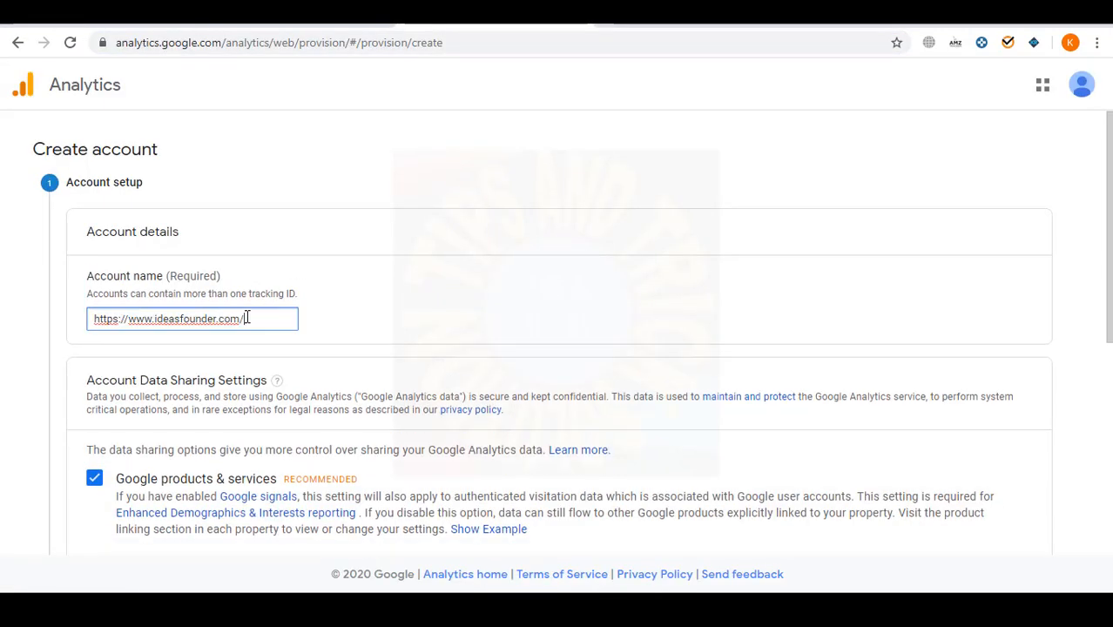
- Name the account 'Ideas Founder' instead of the pasted address and continue to the measurement step
key("ctrl+a")
key("BackSpace")
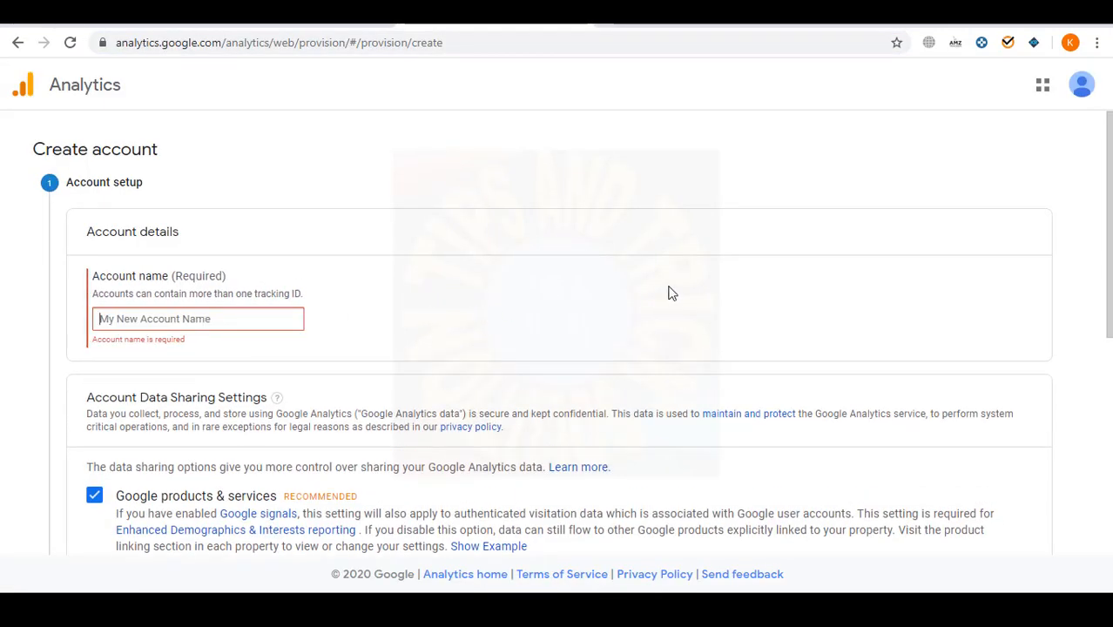
scroll(669, 293, "down", 1)
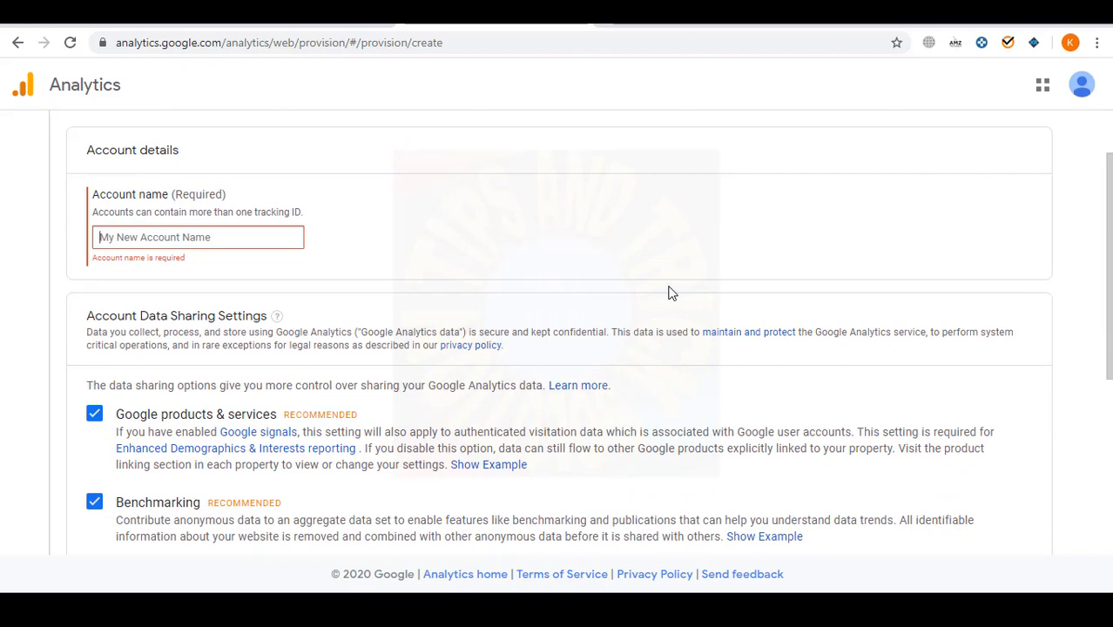
type("Idea")
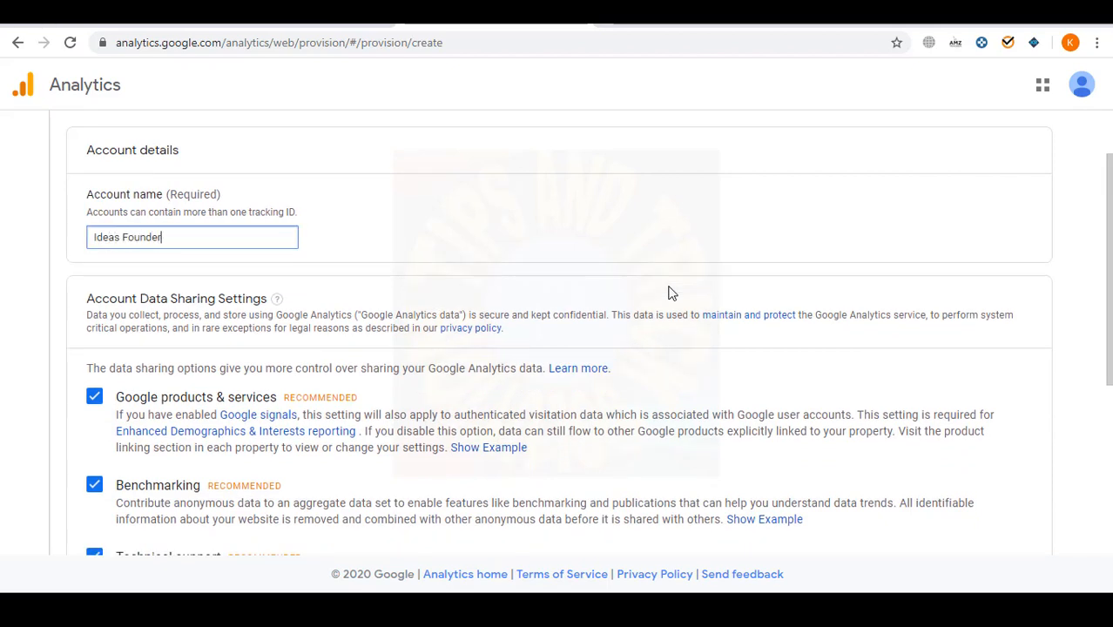
type("s Founder")
scroll(671, 293, "down", 4)
left_click(102, 433)
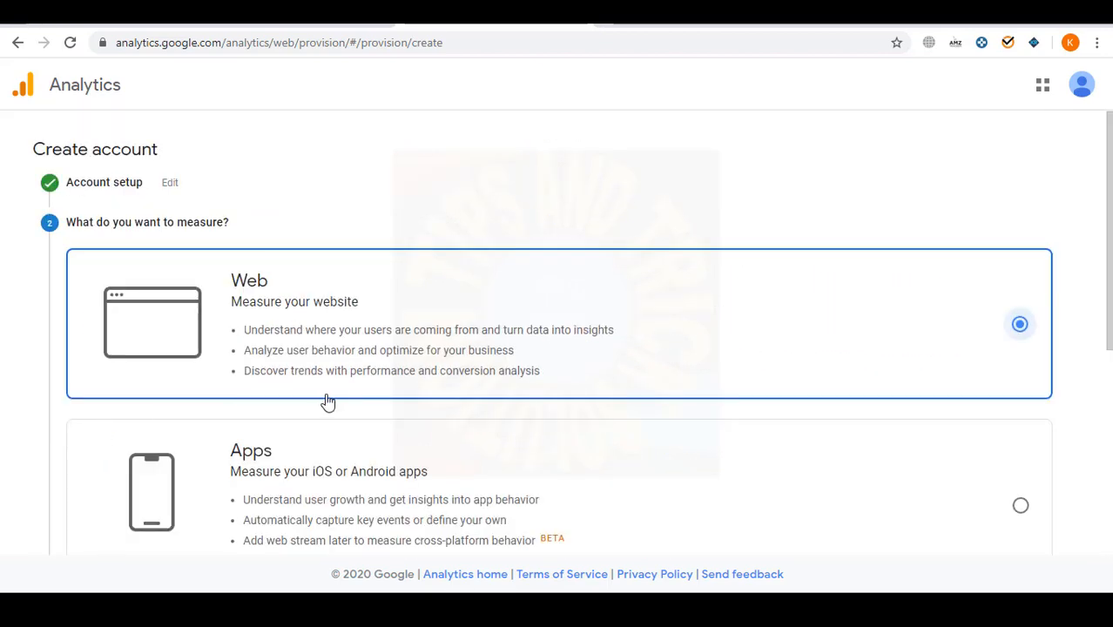
scroll(343, 163, "down", 2)
scroll(540, 348, "down", 3)
left_click(92, 456)
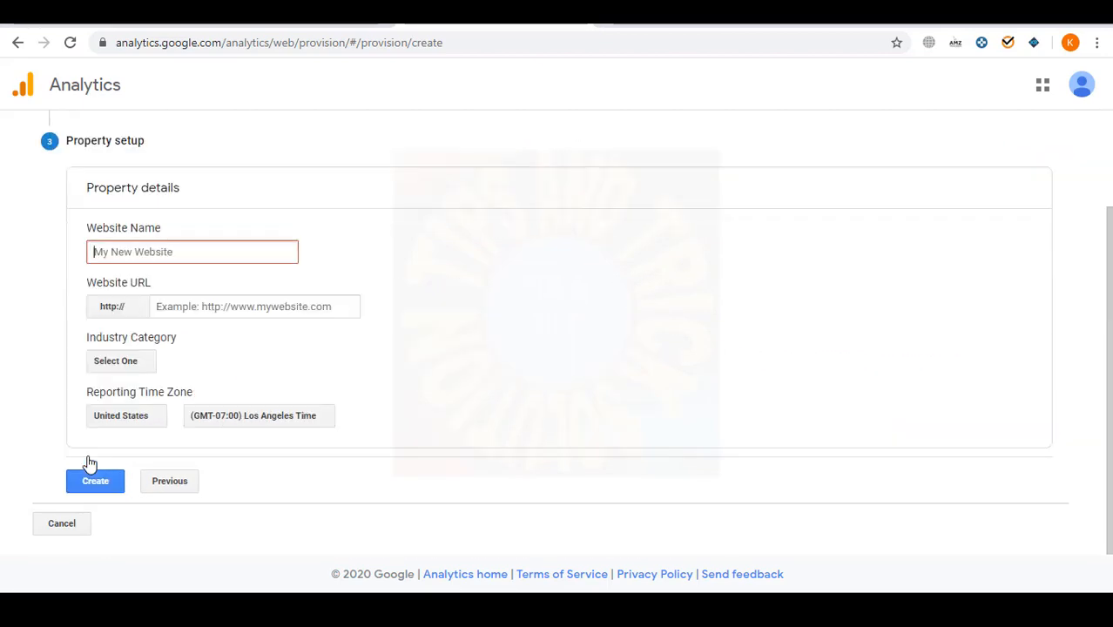
type("Ideas ")
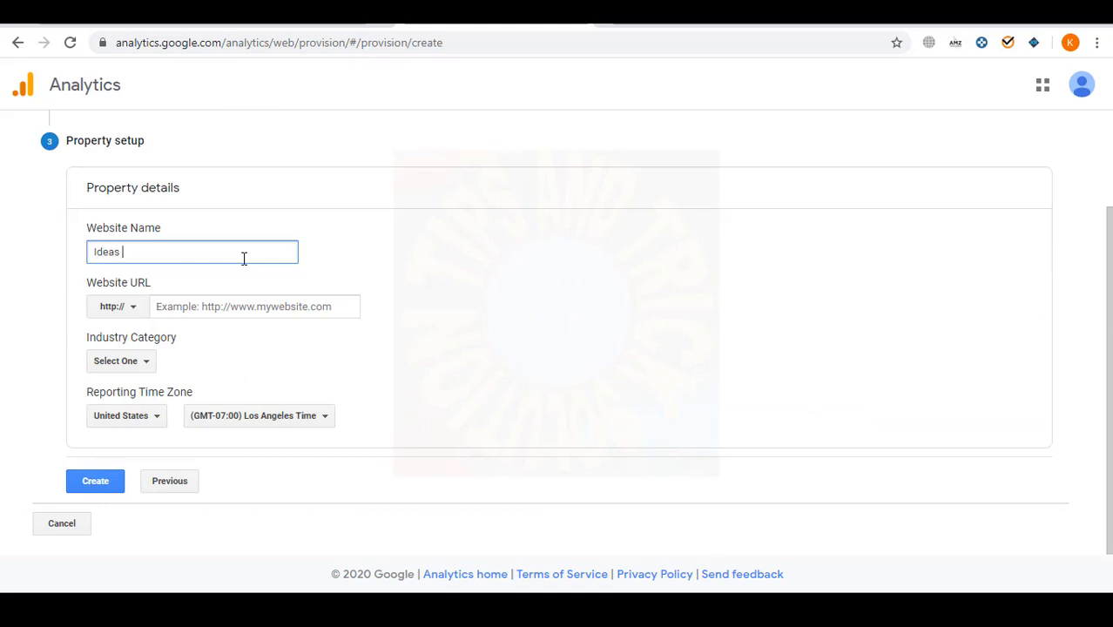
type("Founder")
left_click(224, 307)
key("ctrl+v")
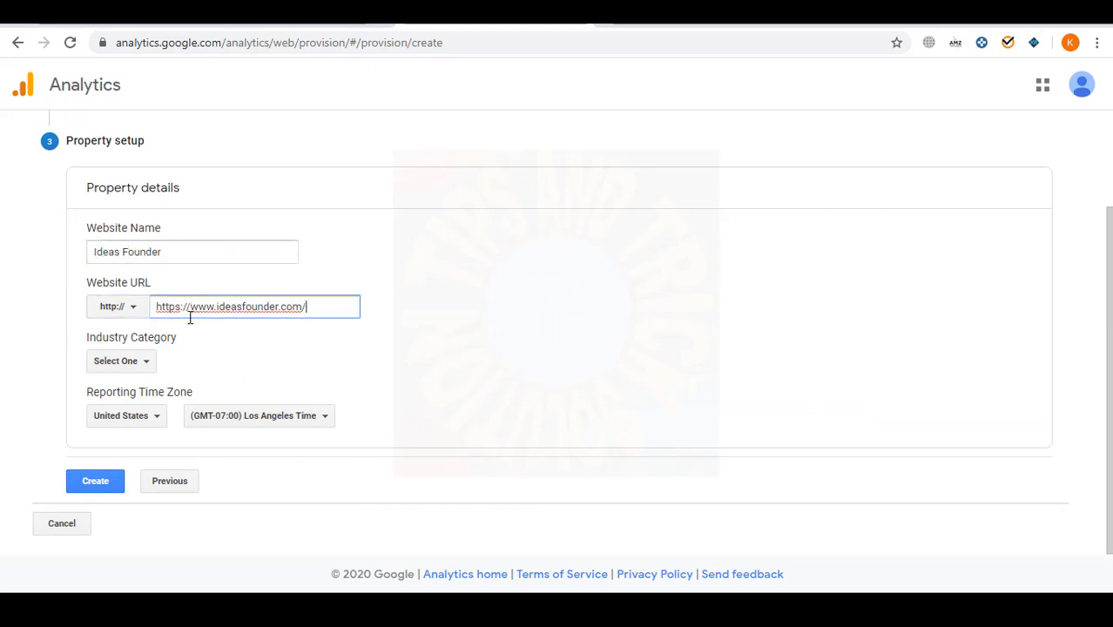
left_click_drag(195, 306, 37, 311)
key("BackSpace")
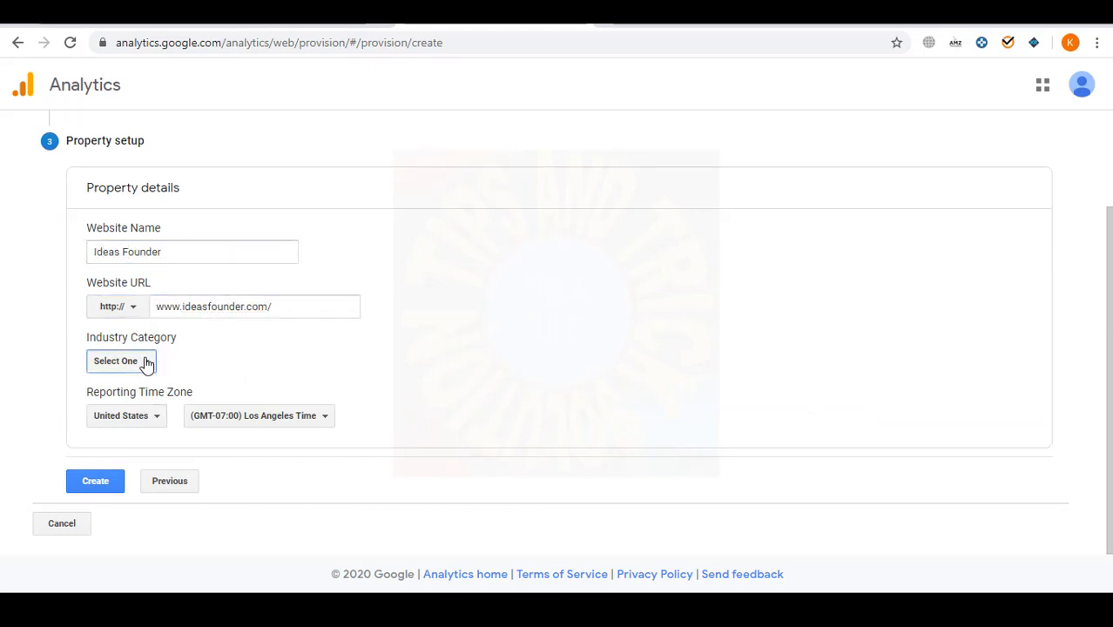
- Set the property's industry category to Other
left_click(144, 361)
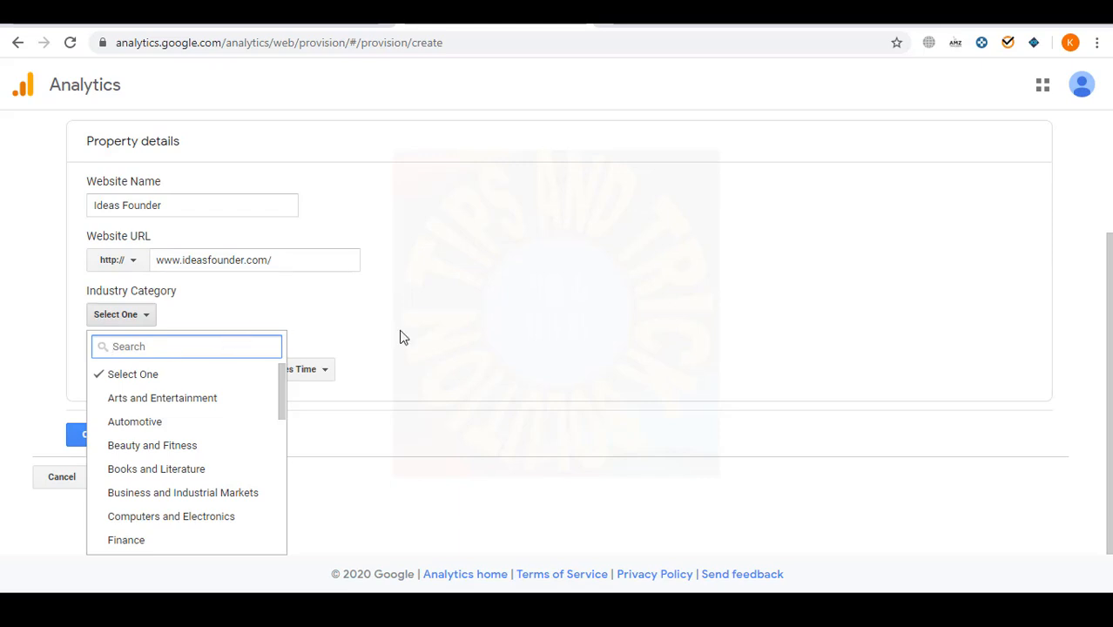
scroll(209, 457, "down", 5)
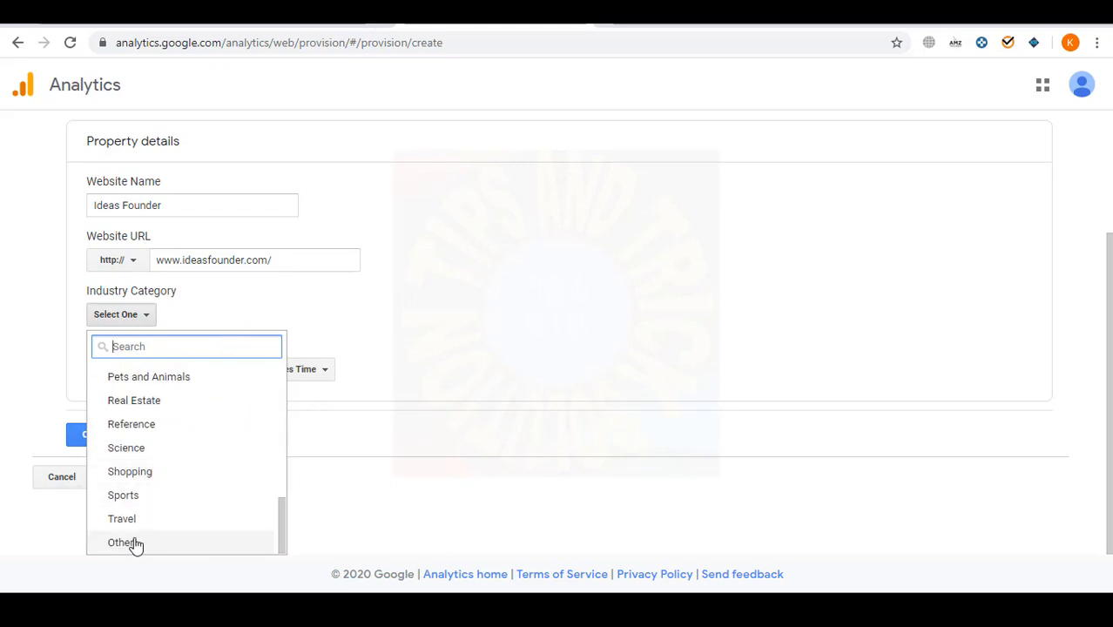
left_click(126, 543)
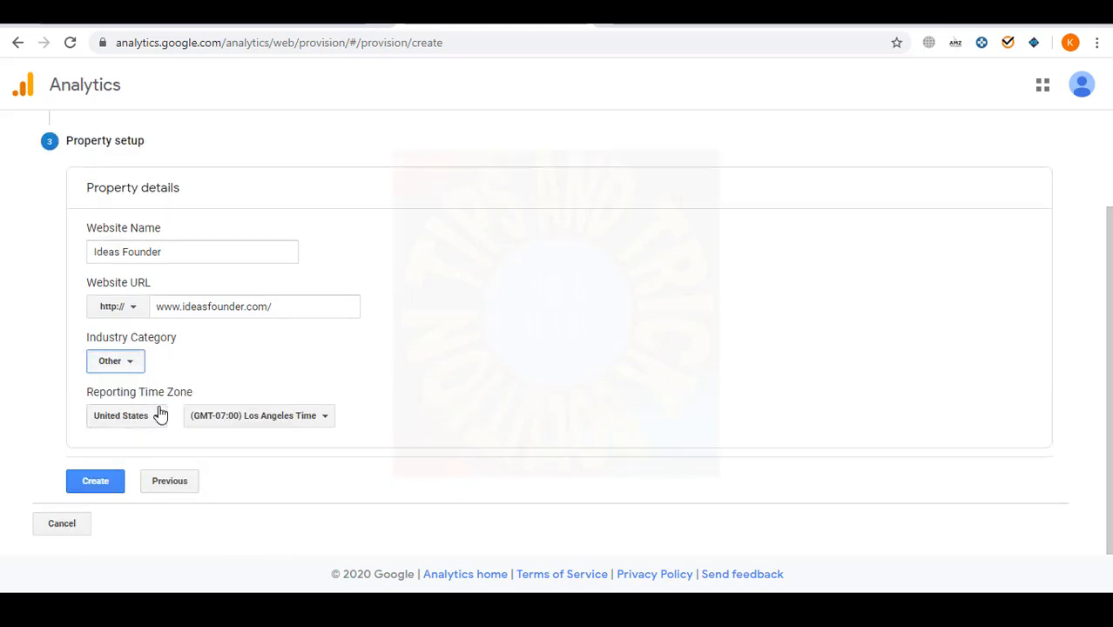
left_click(131, 361)
scroll(218, 509, "up", 2)
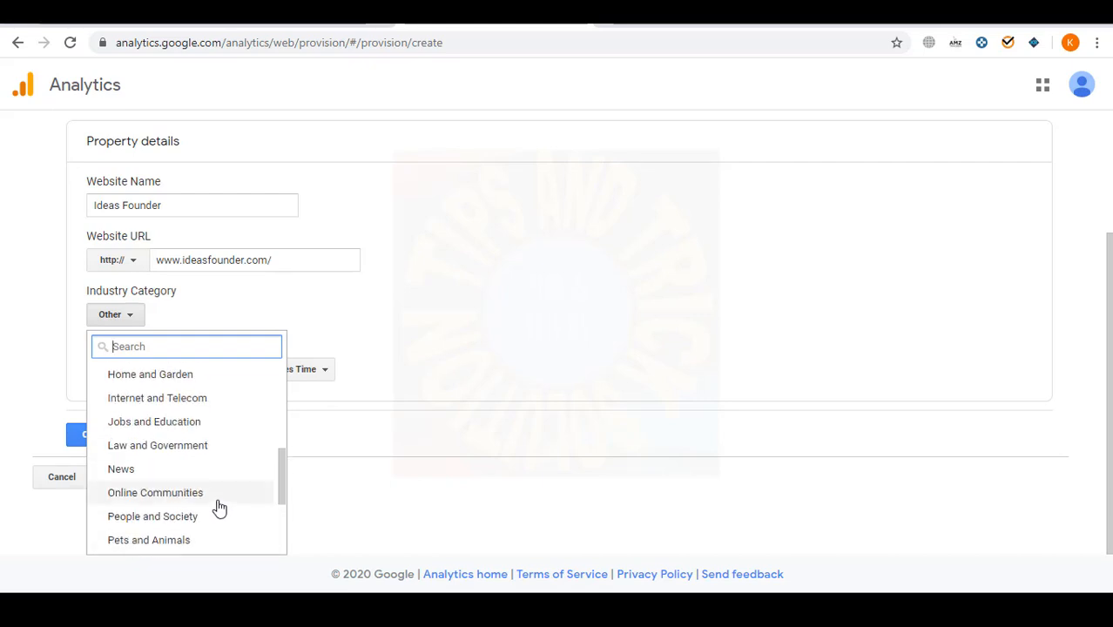
scroll(219, 508, "up", 1)
scroll(218, 508, "down", 1)
scroll(219, 507, "up", 3)
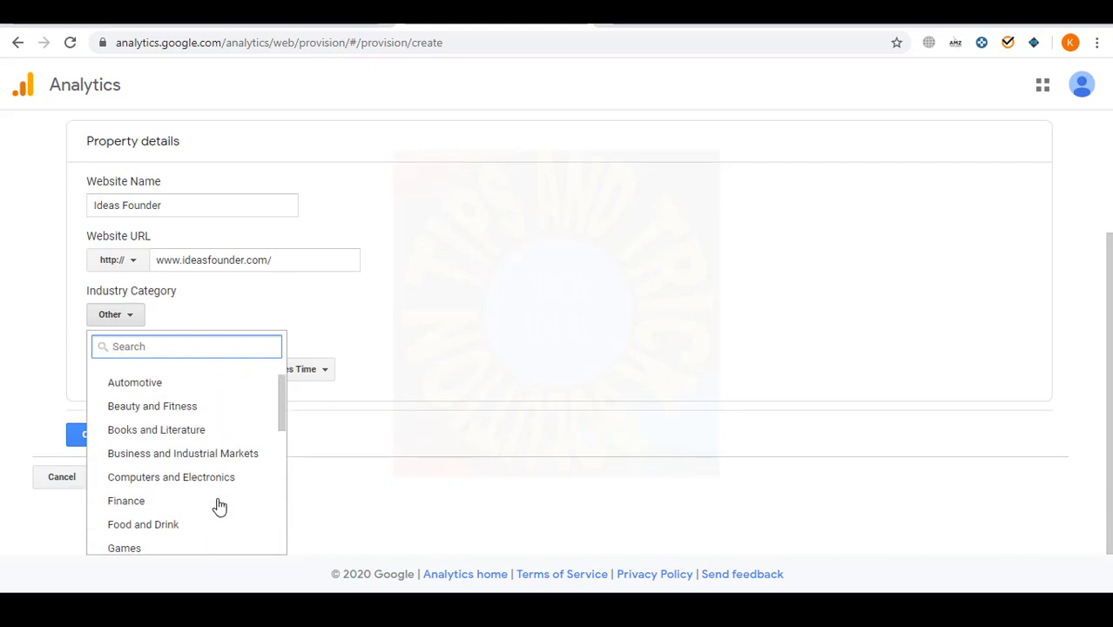
scroll(218, 508, "up", 2)
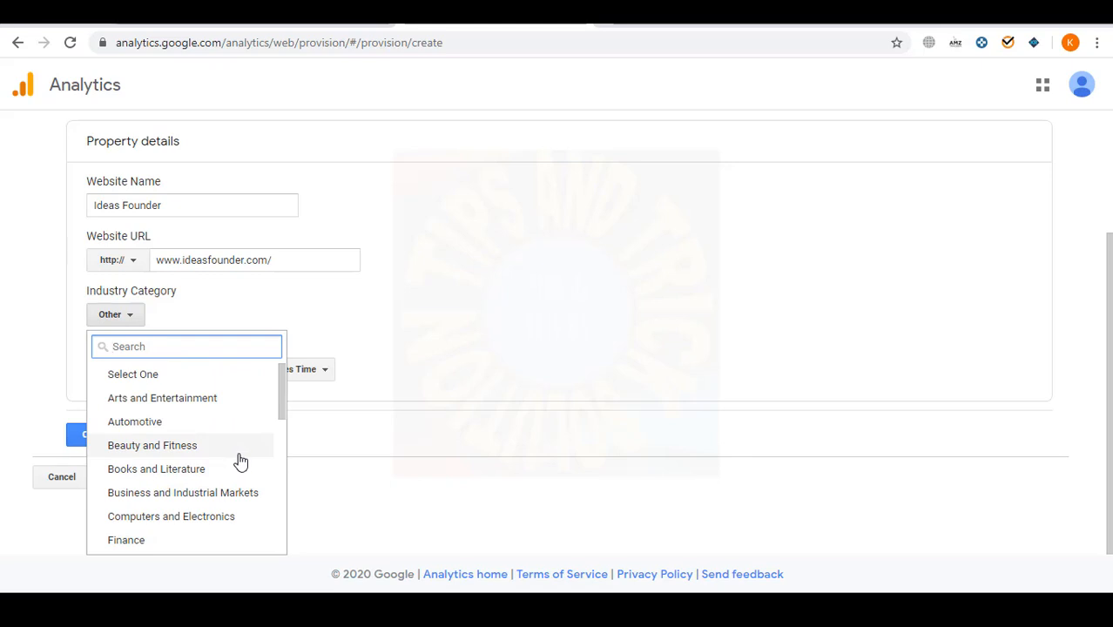
left_click_drag(280, 390, 270, 480)
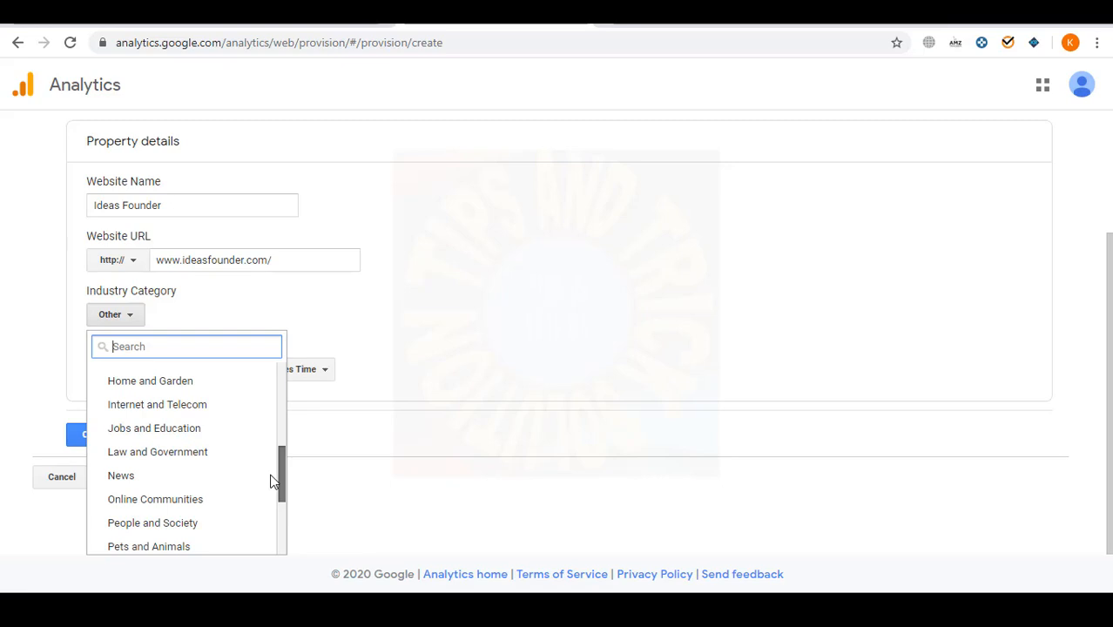
left_click_drag(271, 480, 277, 515)
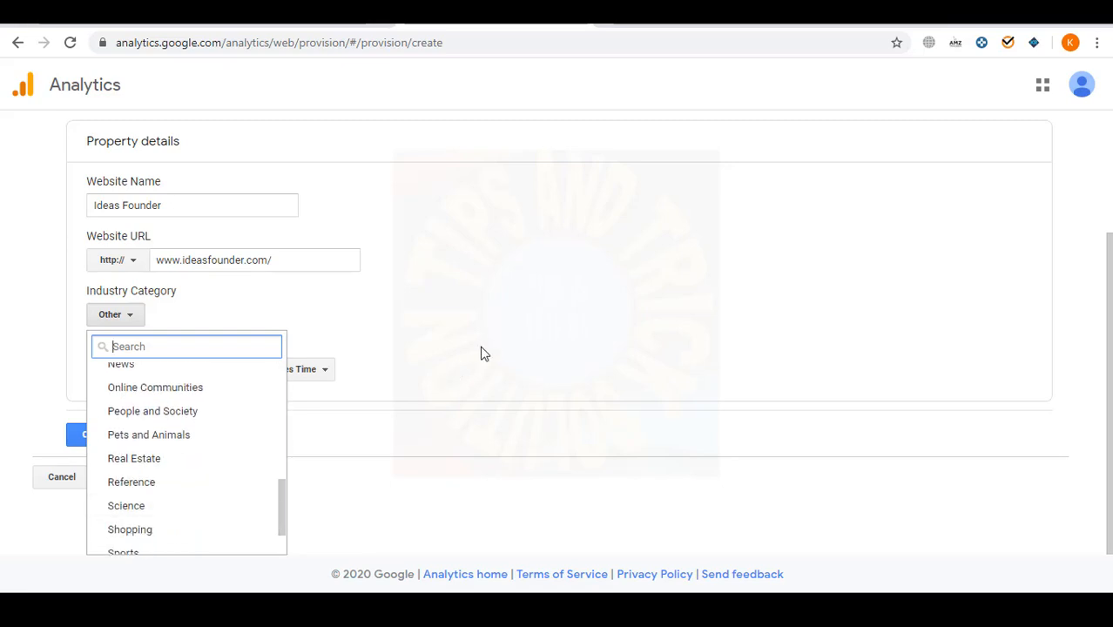
left_click(430, 366)
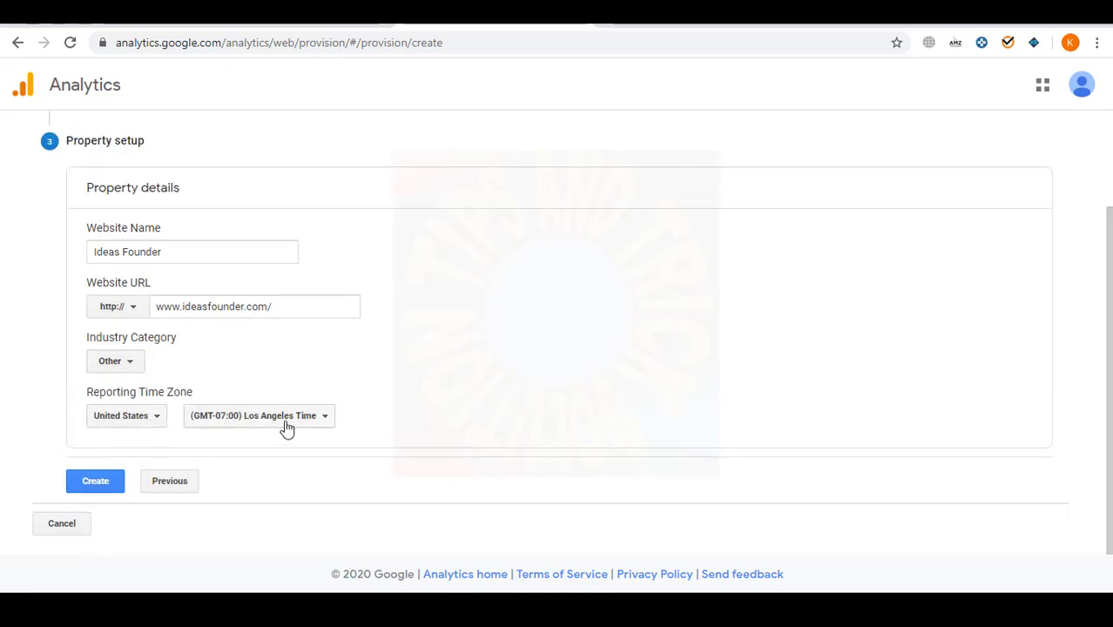
- Set the reporting time zone to Pakistan and create the property
left_click(143, 418)
type("p")
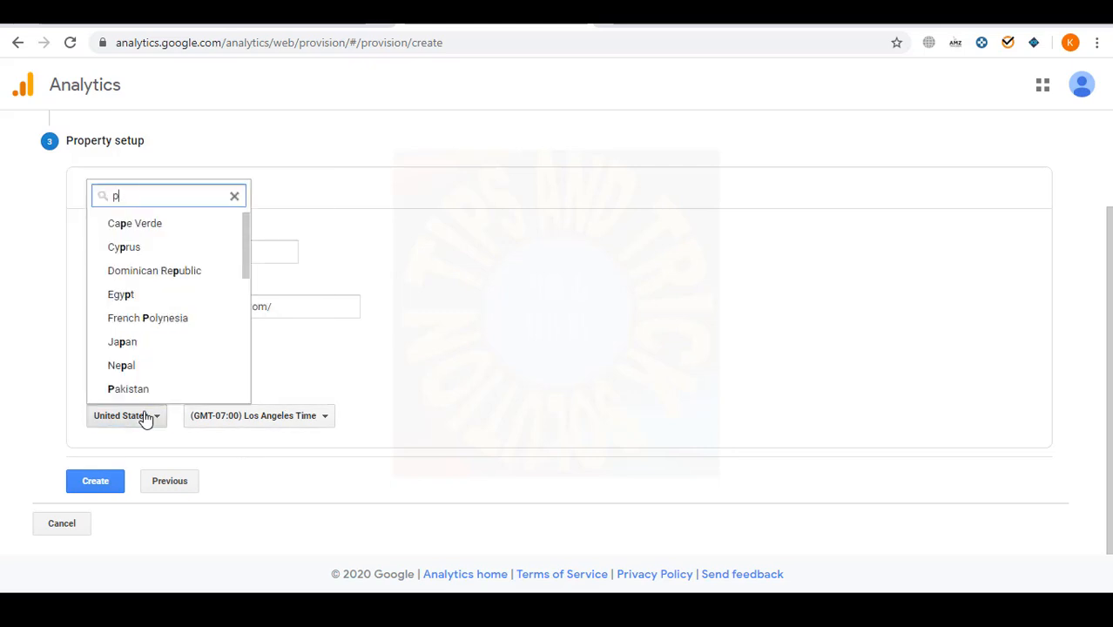
type("akistan")
left_click(144, 227)
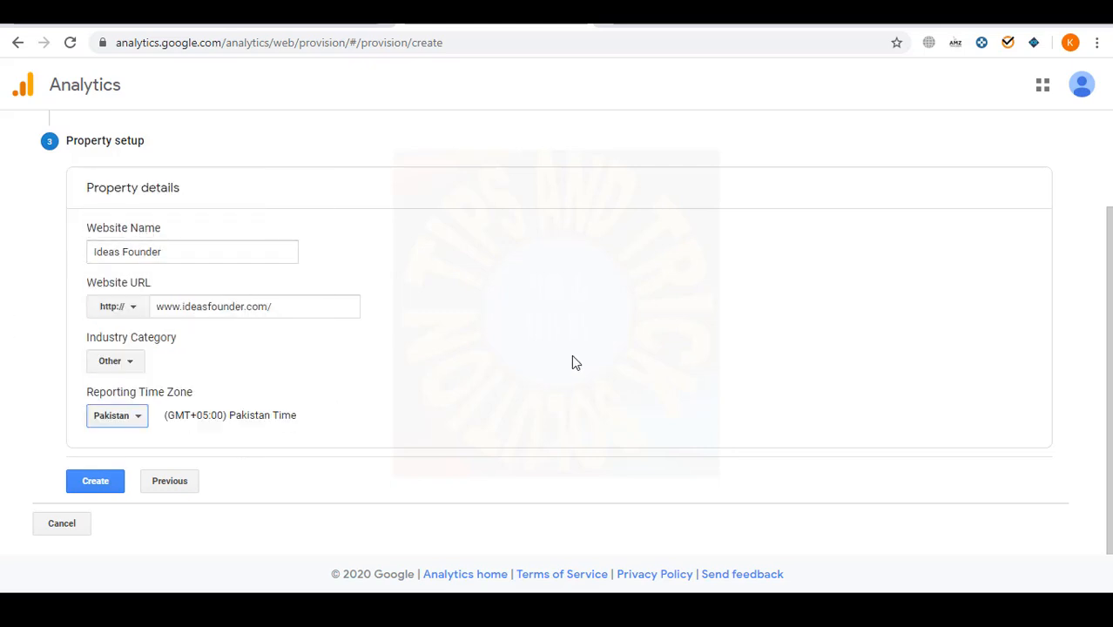
left_click(106, 483)
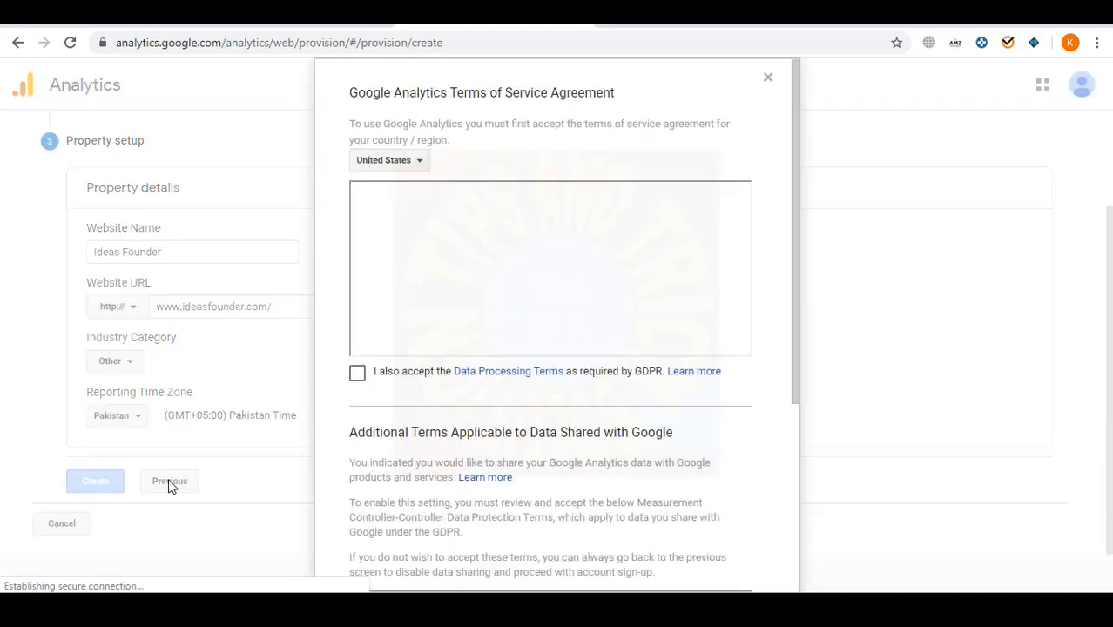
- Accept the terms of service for Pakistan, including both data protection terms
left_click(422, 165)
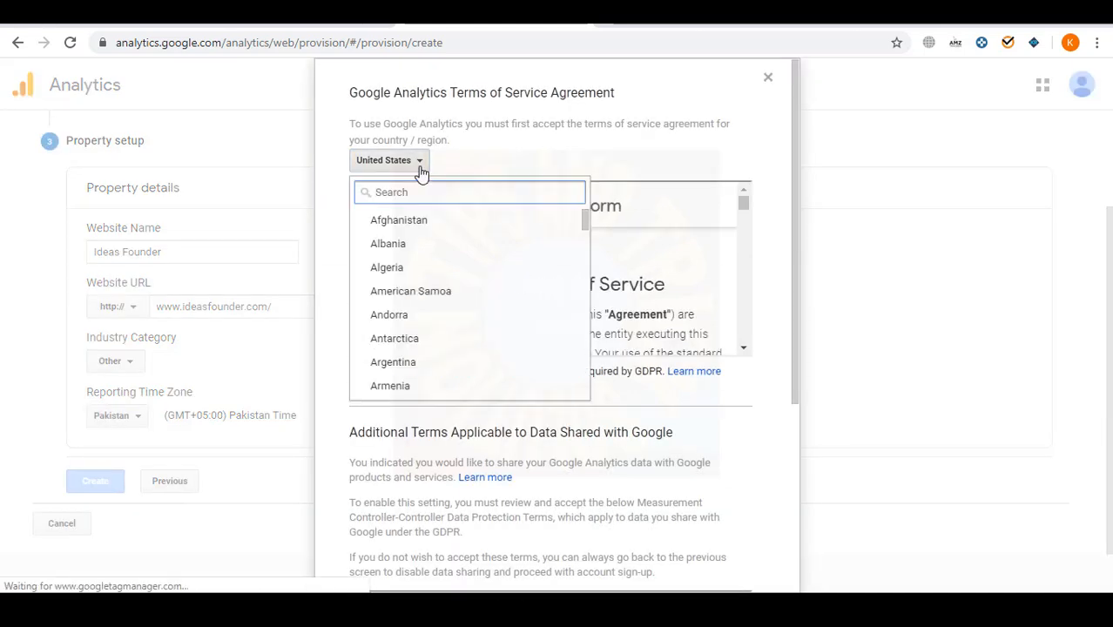
type("paki")
left_click(404, 220)
left_click(357, 373)
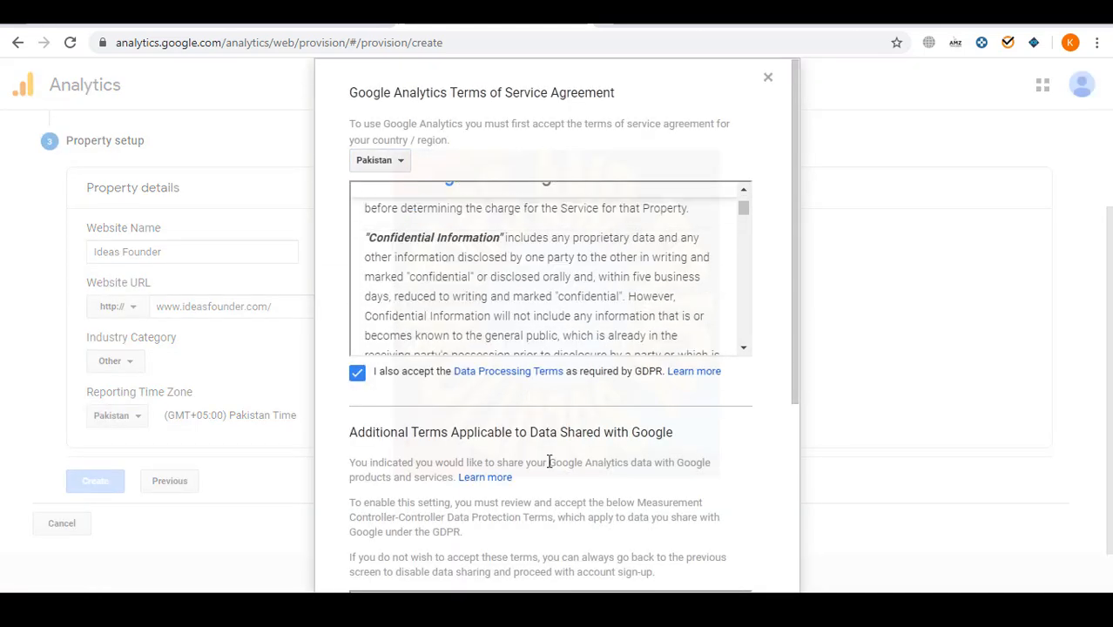
scroll(549, 461, "down", 3)
left_click(399, 494)
left_click(378, 543)
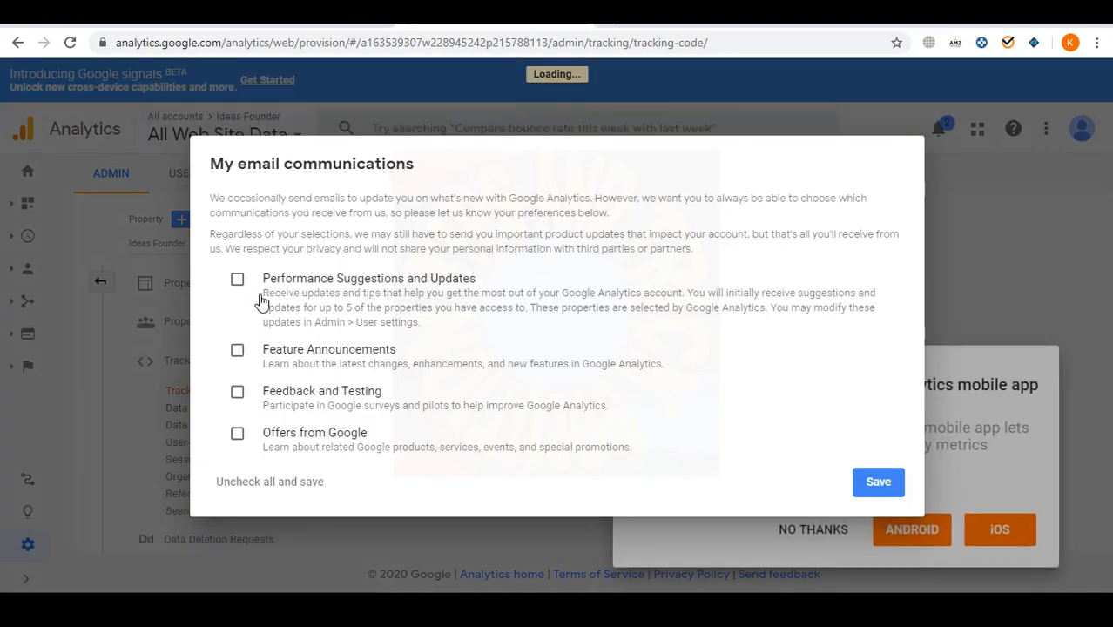
- Opt into all four email communications (suggestions, announcements, feedback, offers) and save
left_click(236, 279)
left_click(237, 350)
left_click(237, 391)
left_click(237, 433)
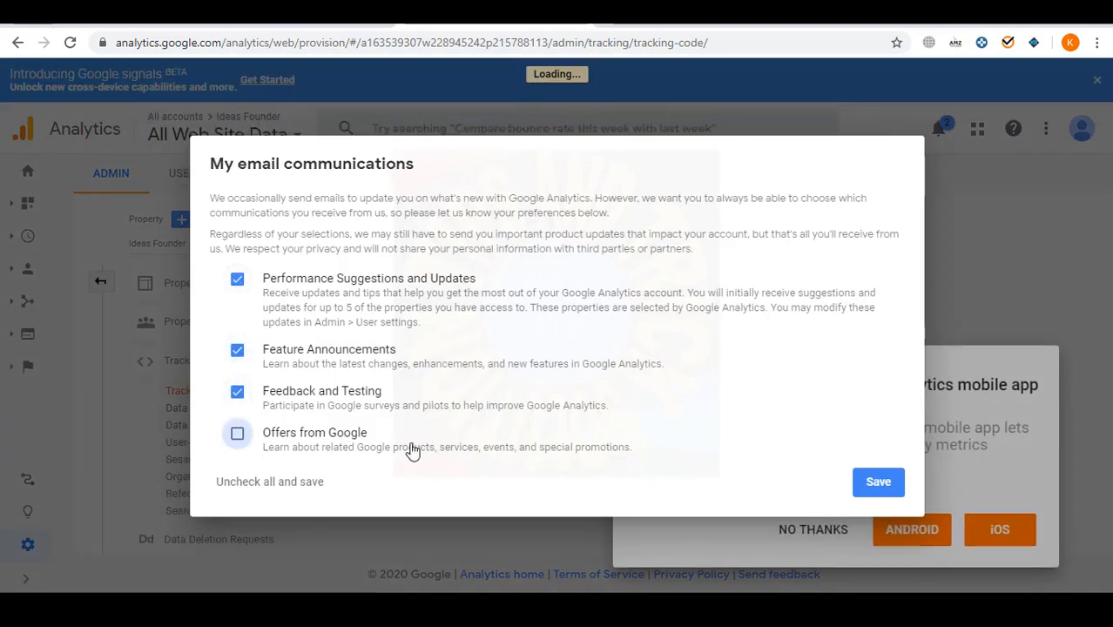
left_click(876, 485)
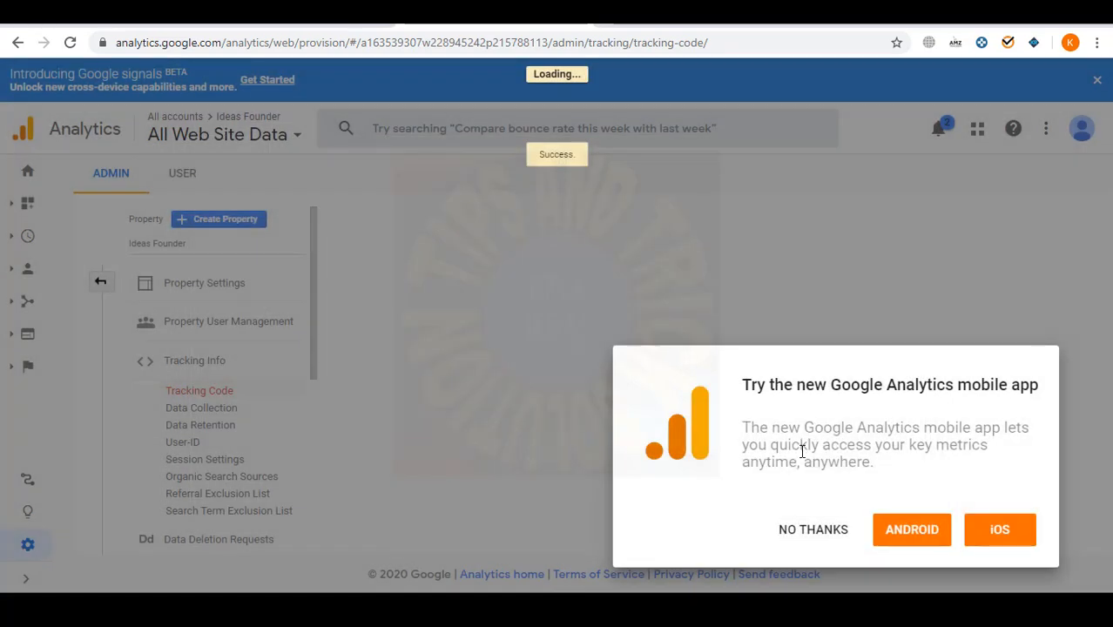
- Dismiss the app promo and search tip, then copy the property's tracking ID
left_click(819, 531)
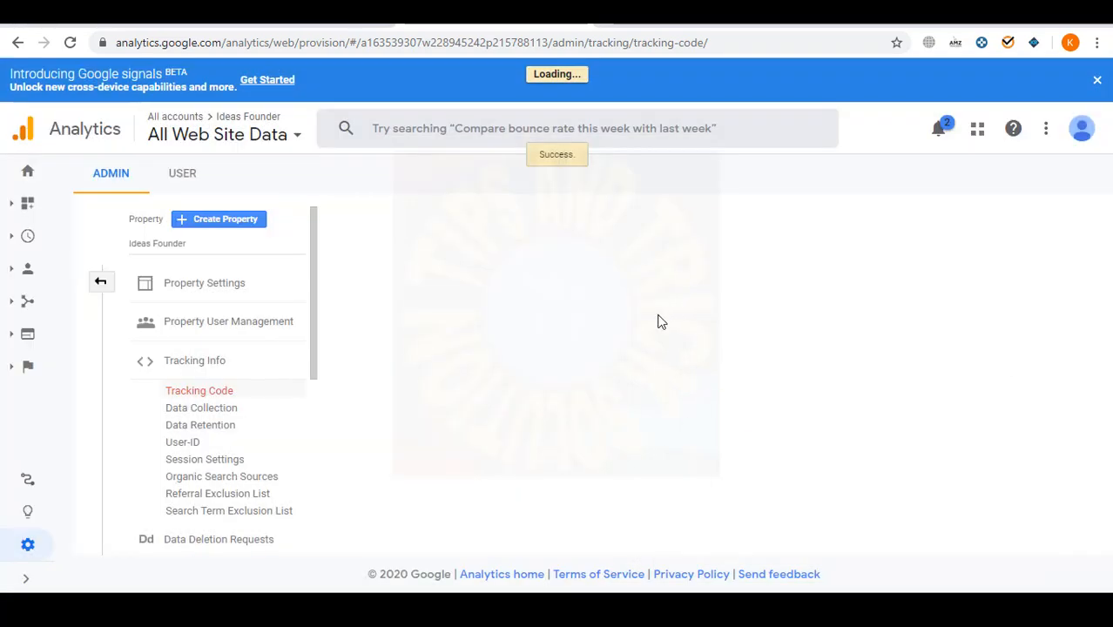
left_click(246, 461)
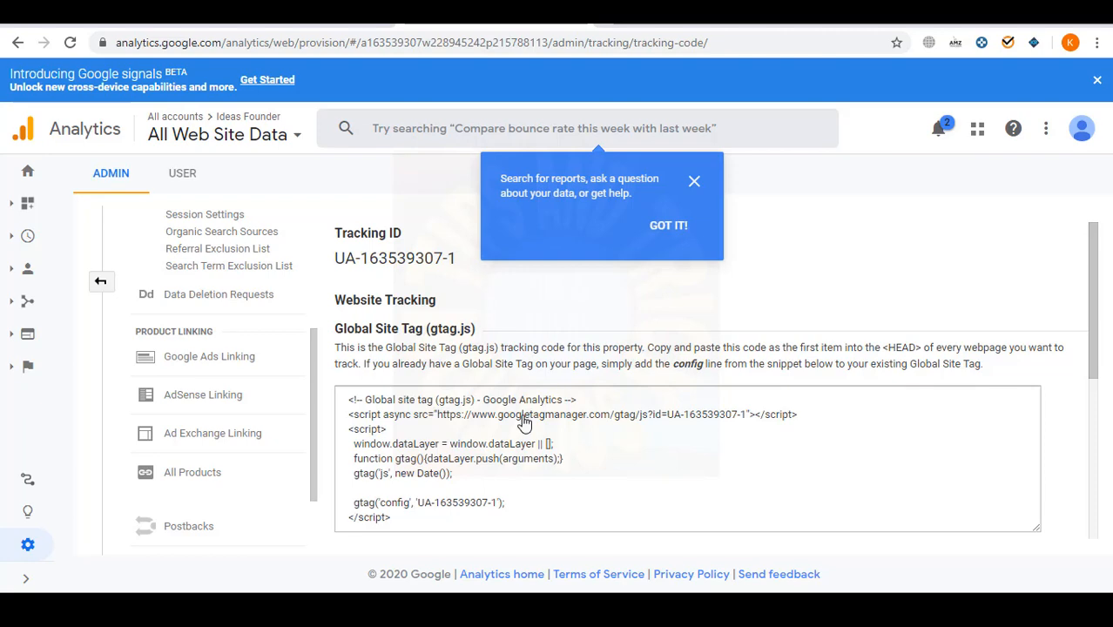
left_click(667, 225)
scroll(633, 462, "down", 4)
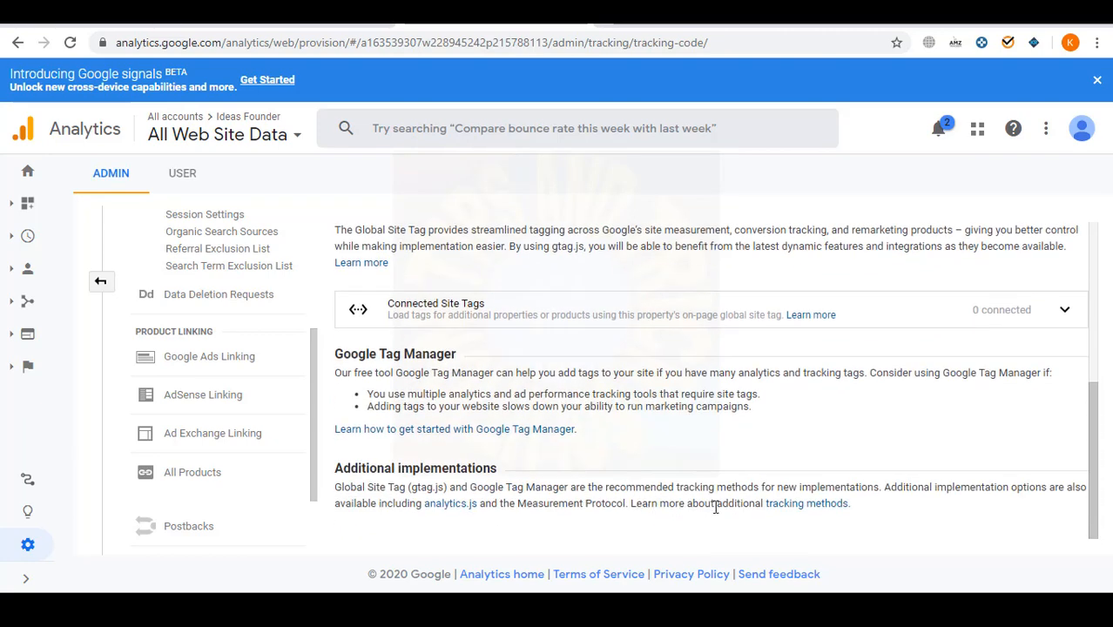
scroll(934, 527, "up", 5)
left_click(940, 131)
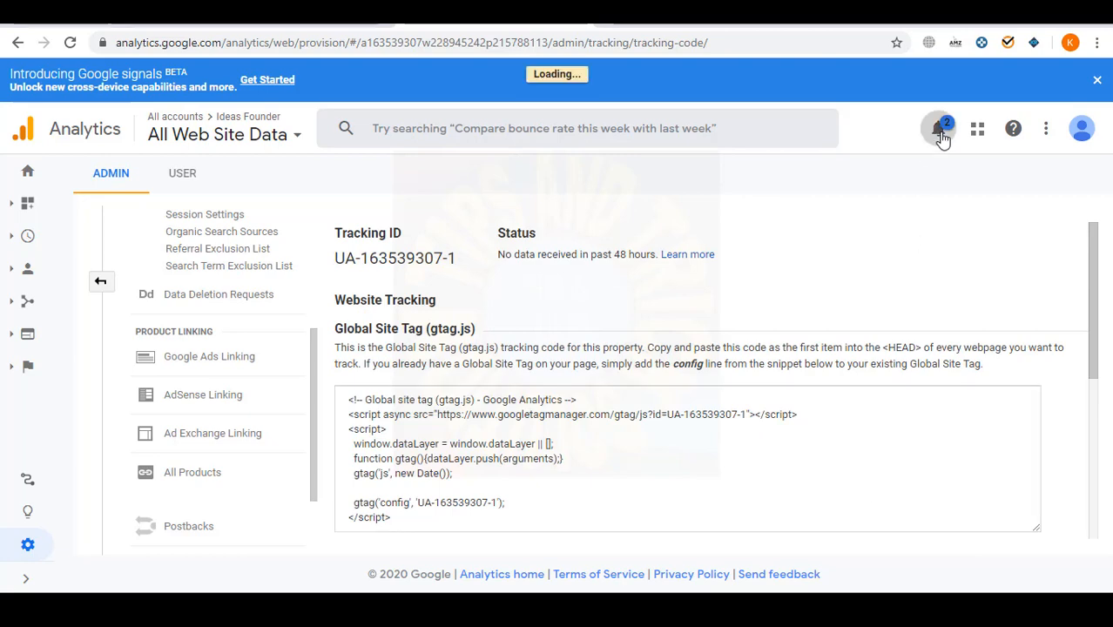
left_click(509, 191)
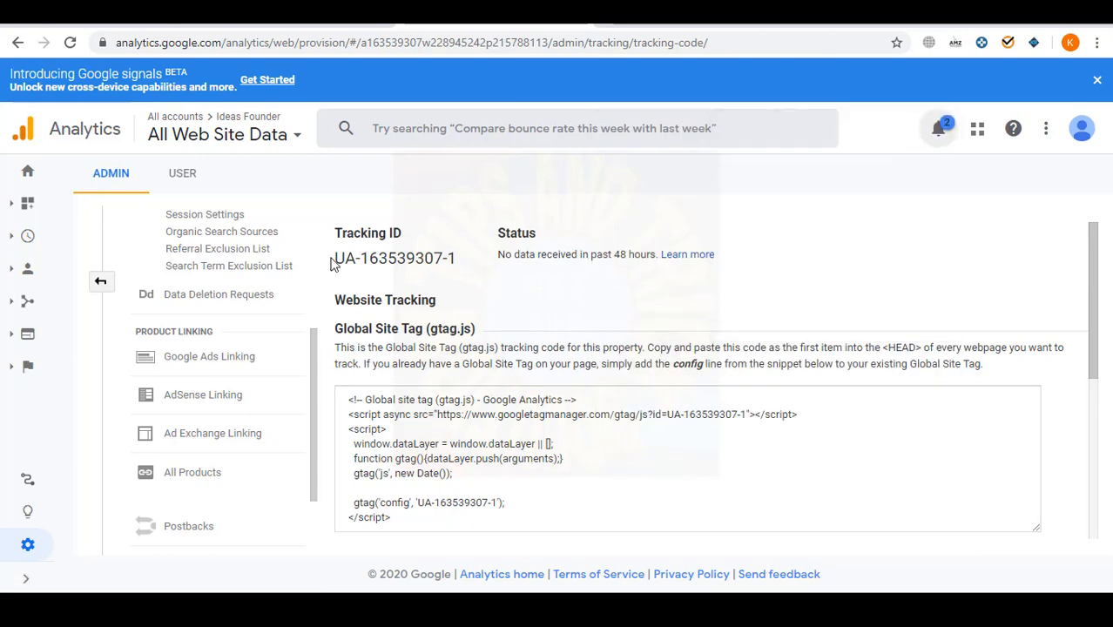
left_click_drag(455, 263, 336, 262)
right_click(352, 259)
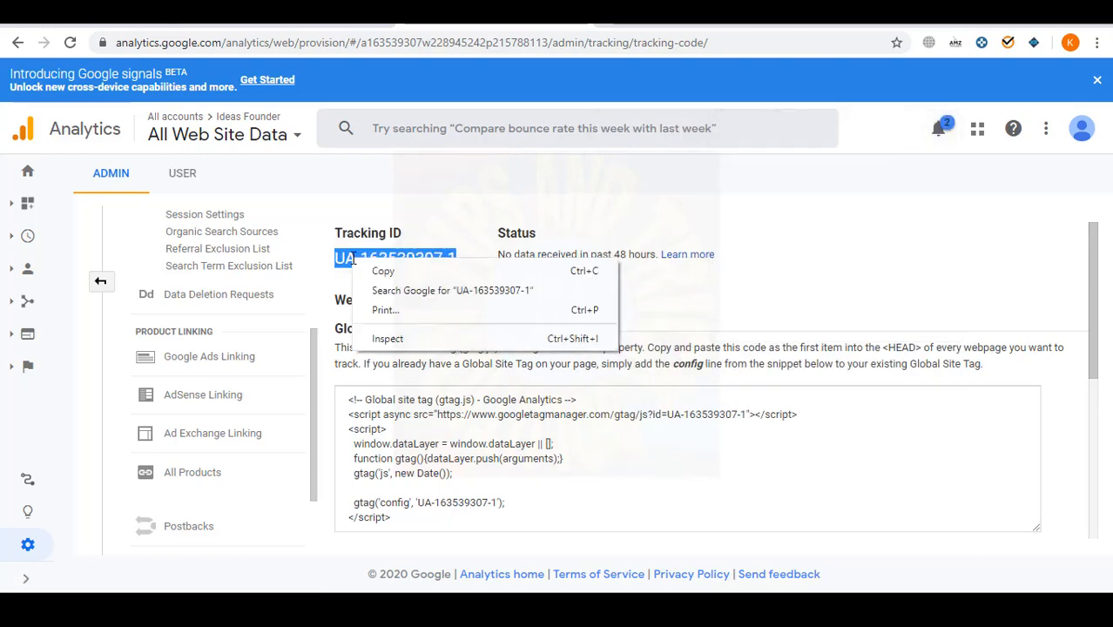
left_click(383, 271)
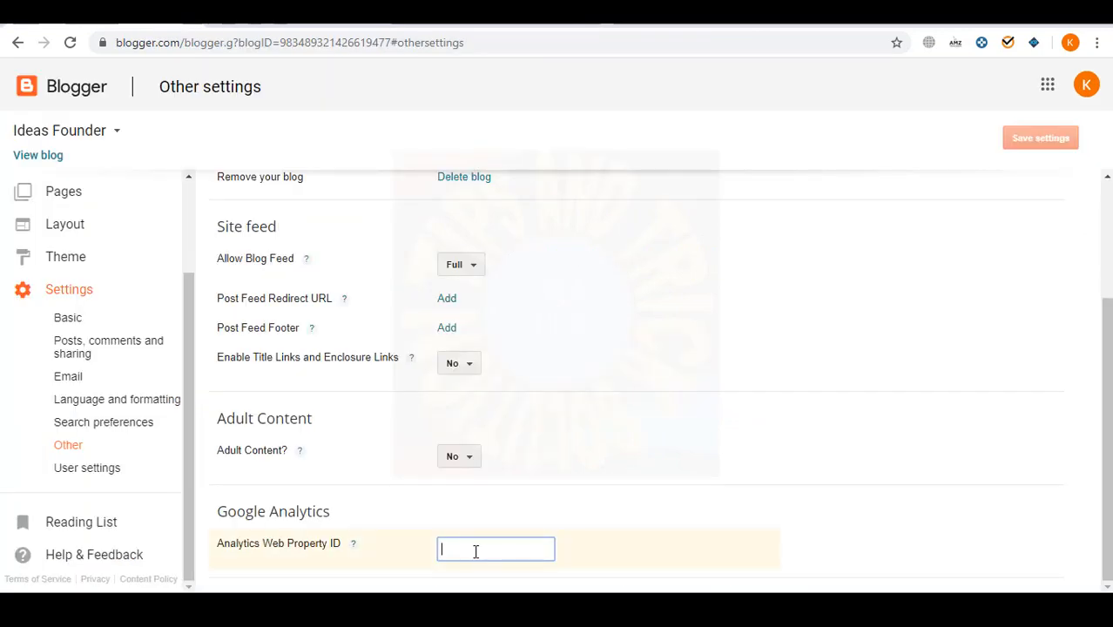
- Paste the tracking ID into Analytics Web Property ID and save the Blogger settings
right_click(475, 551)
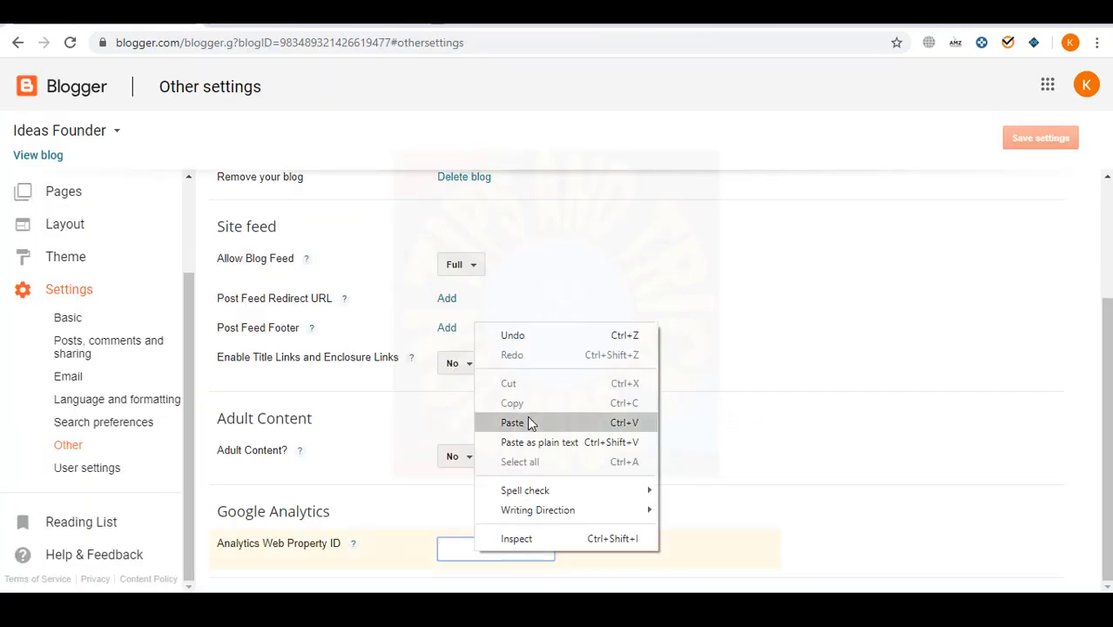
left_click(527, 423)
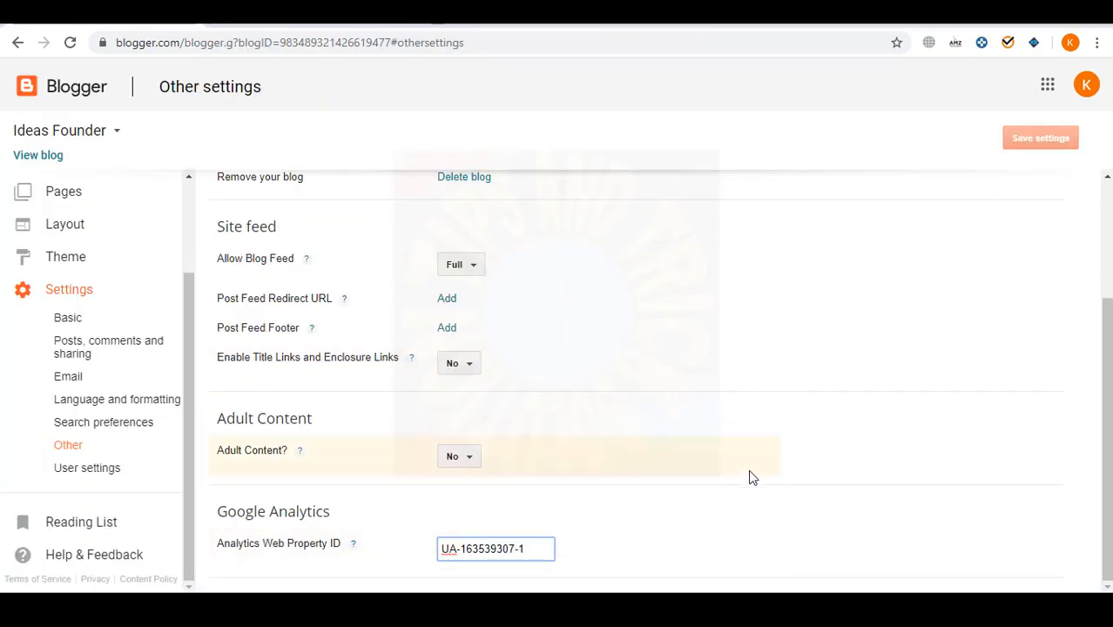
left_click(1040, 141)
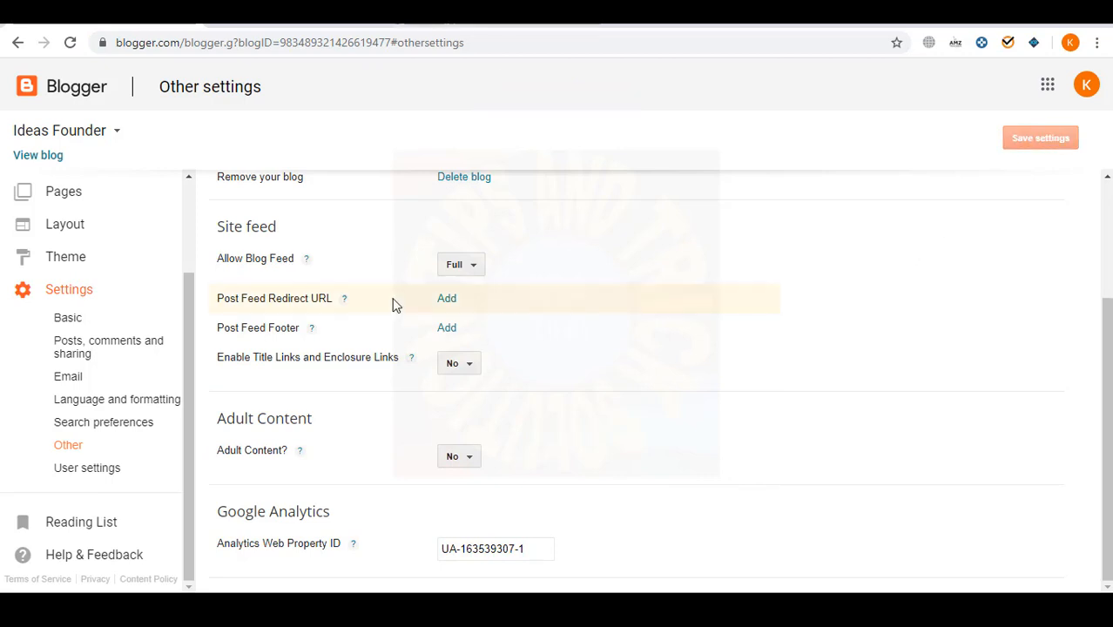
- Reload the Analytics tracking code page, then open Blogger's All posts list
scroll(119, 467, "up", 2)
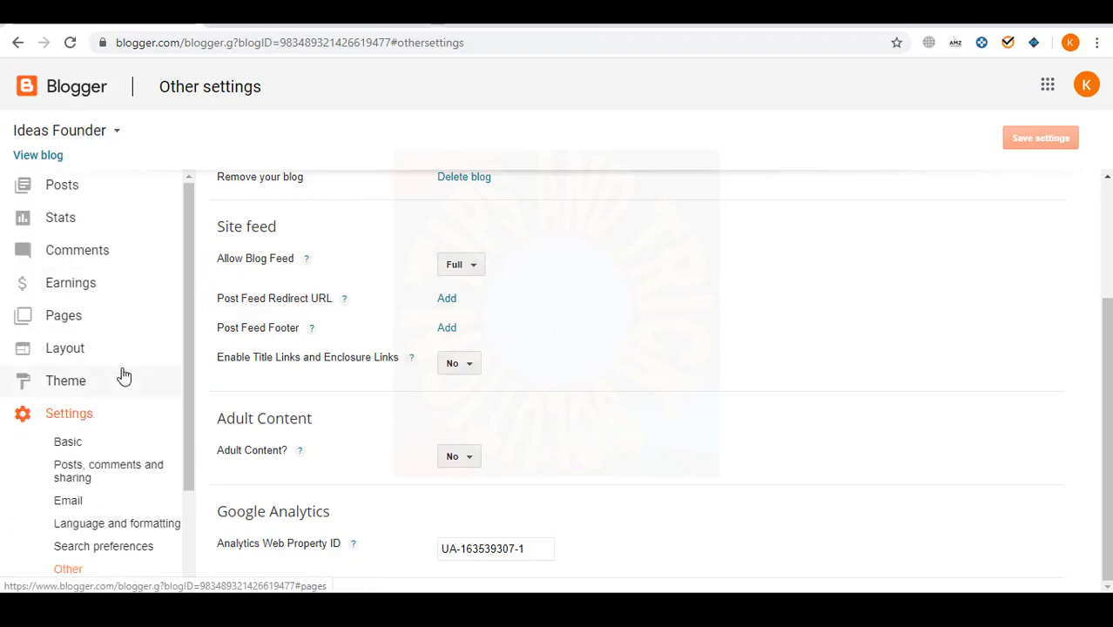
scroll(536, 518, "up", 1)
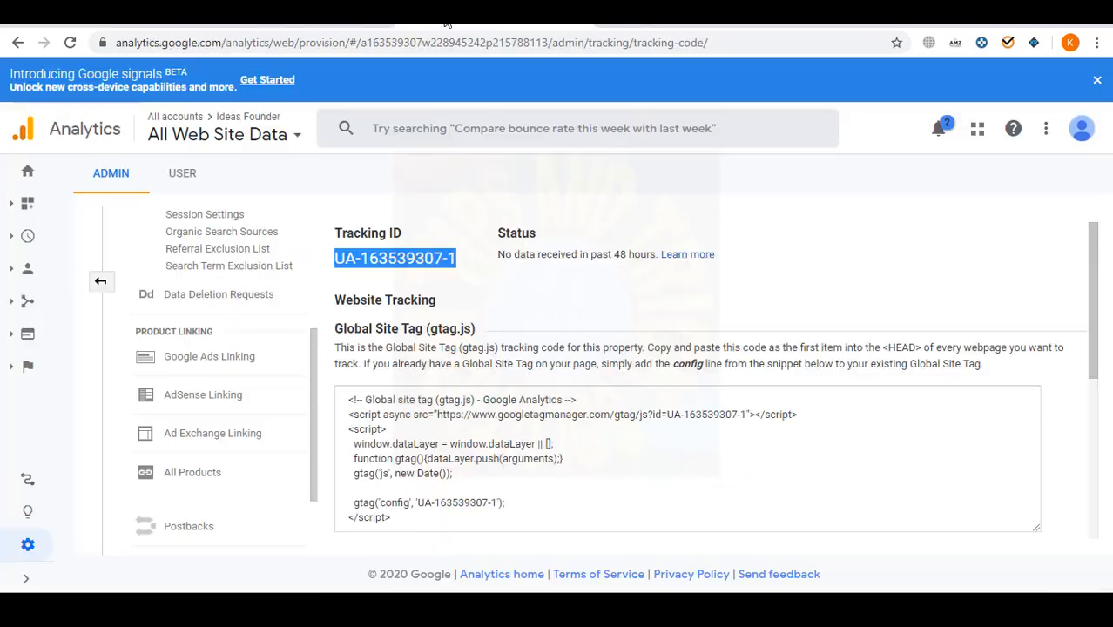
scroll(777, 419, "down", 3)
scroll(776, 419, "up", 3)
left_click(72, 44)
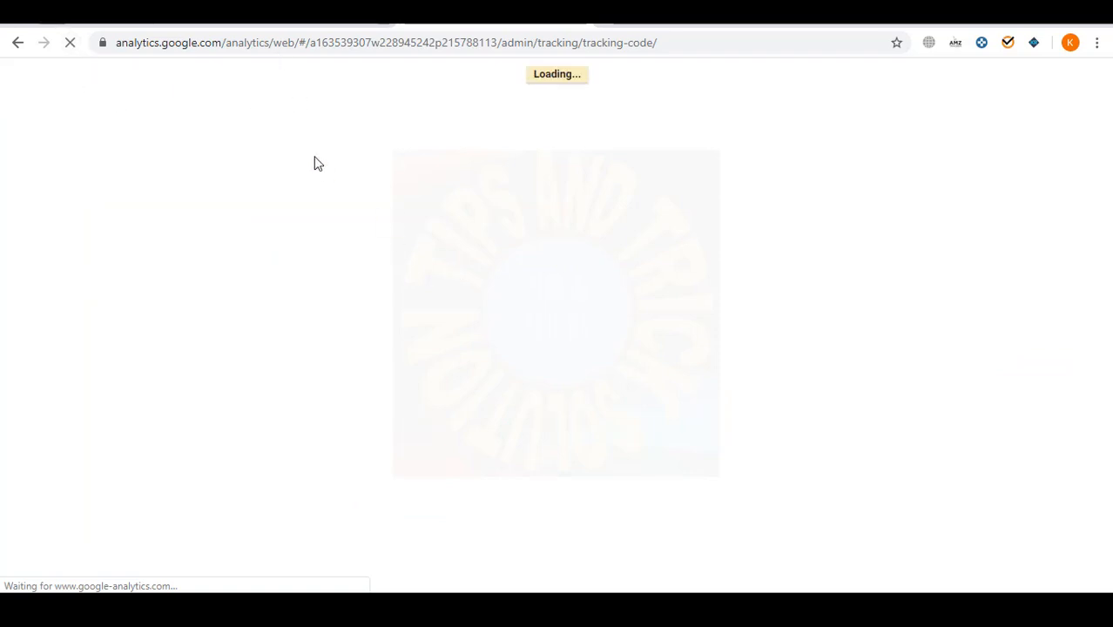
left_click(198, 22)
scroll(758, 417, "down", 1)
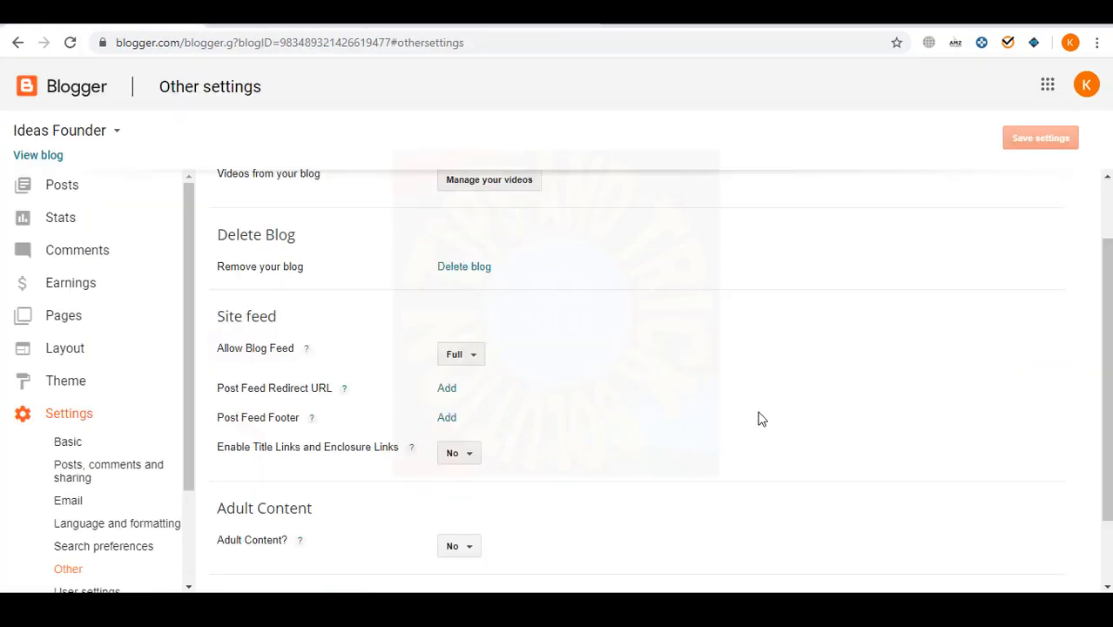
scroll(609, 427, "up", 1)
left_click(61, 187)
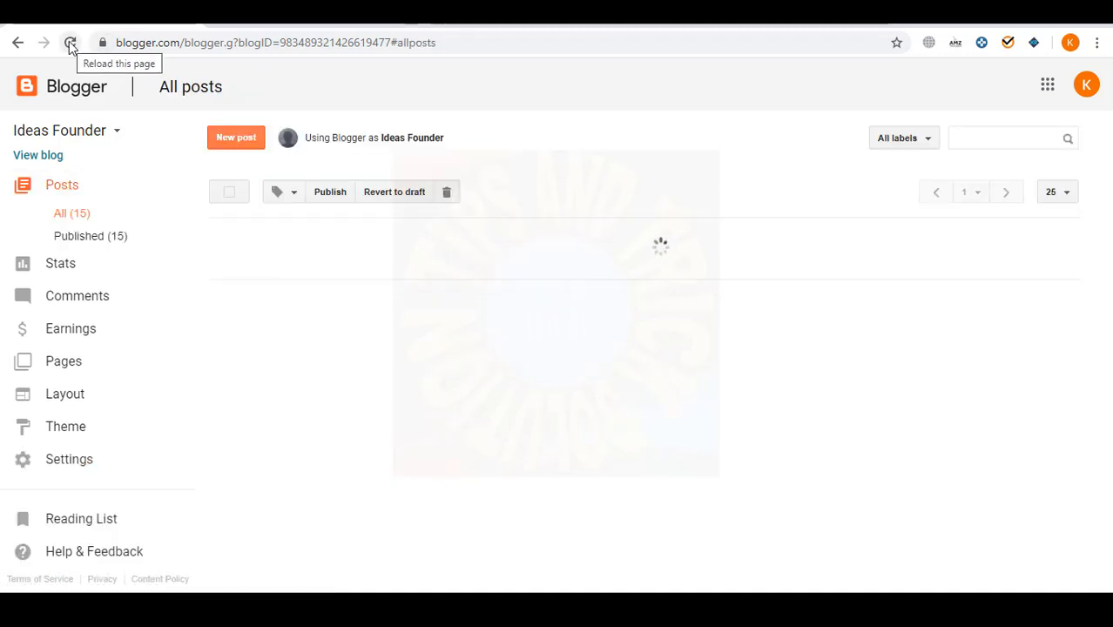